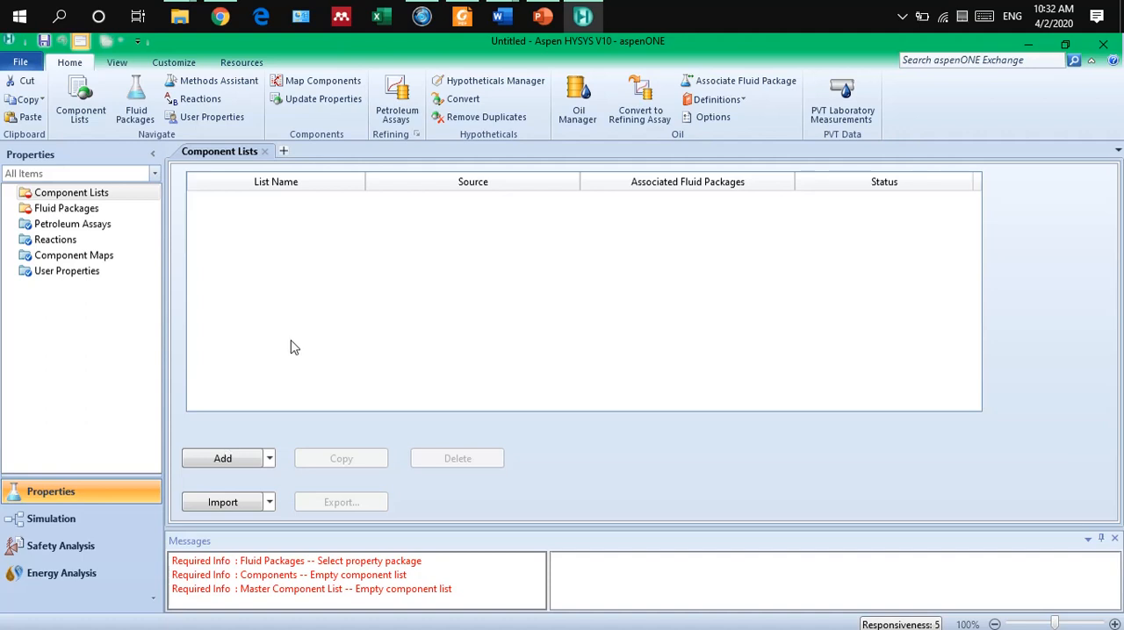
# Create a new component list and add water (H2O) to it as a pure component.
pyautogui.click(223, 460)
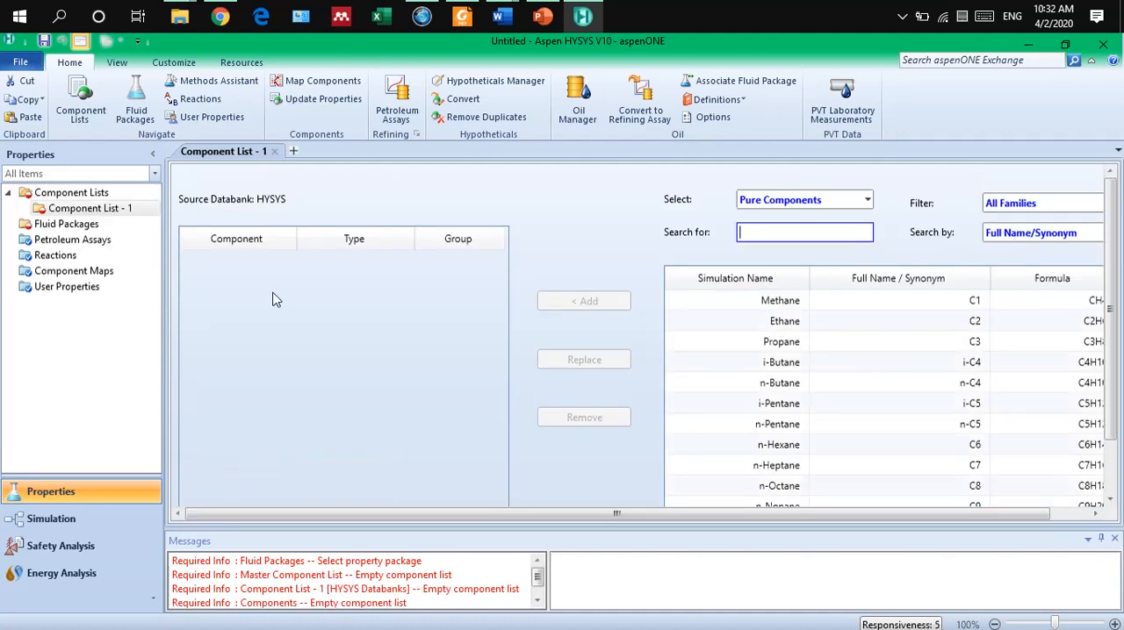
pyautogui.click(781, 234)
pyautogui.write('water')
pyautogui.click(742, 306)
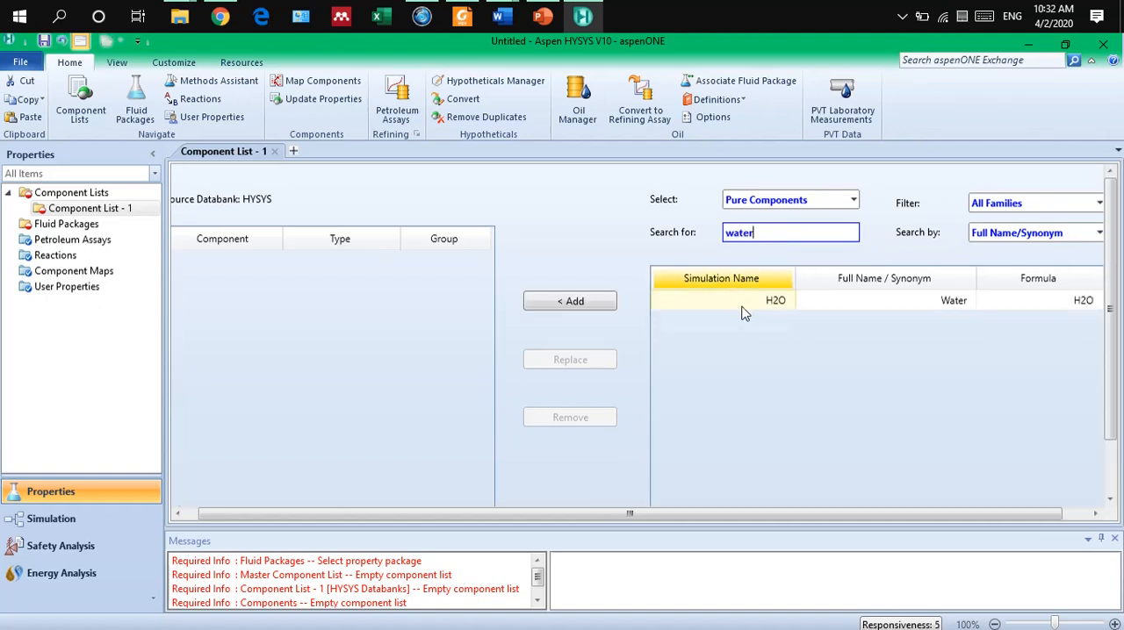
# Search the databank for ethanol and add Ethanol to the component list.
pyautogui.doubleClick(769, 230)
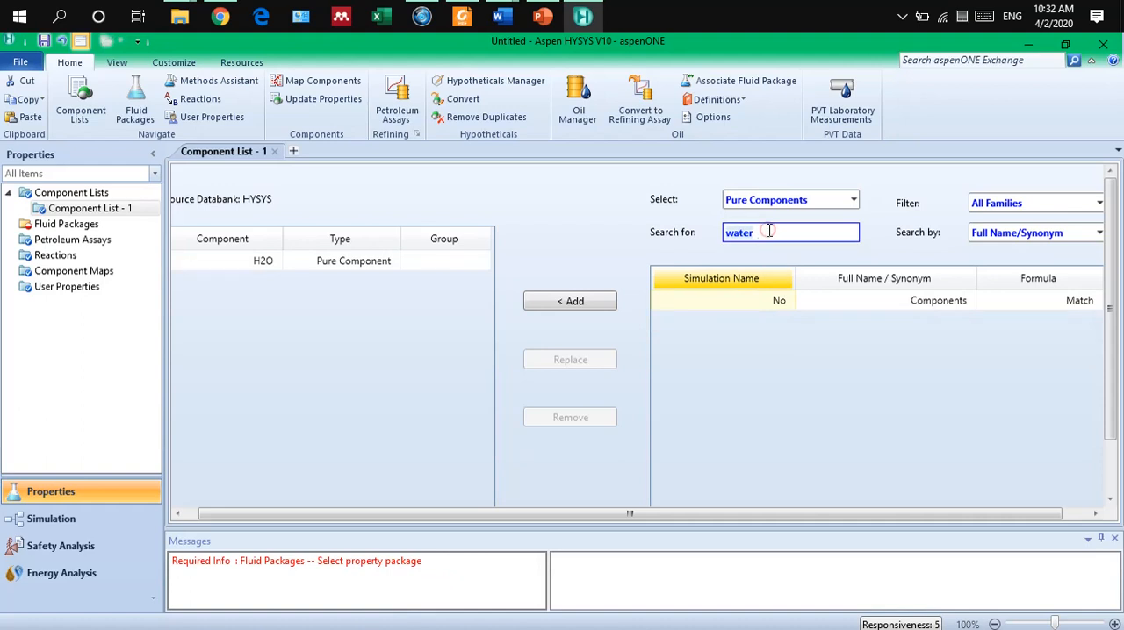
pyautogui.write('ethanol')
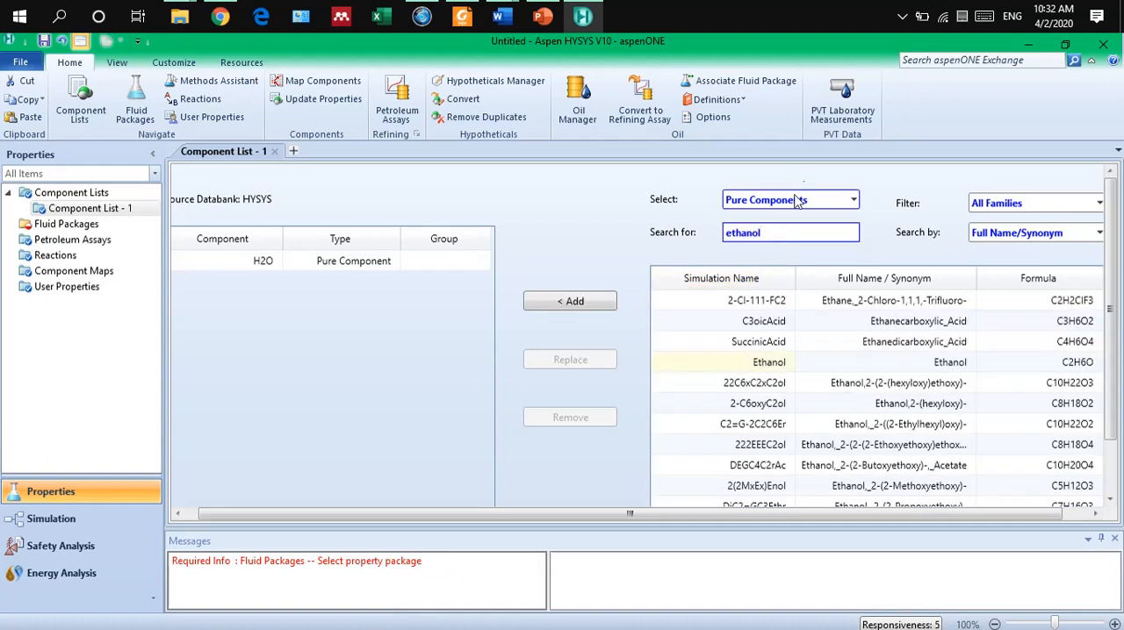
pyautogui.doubleClick(755, 364)
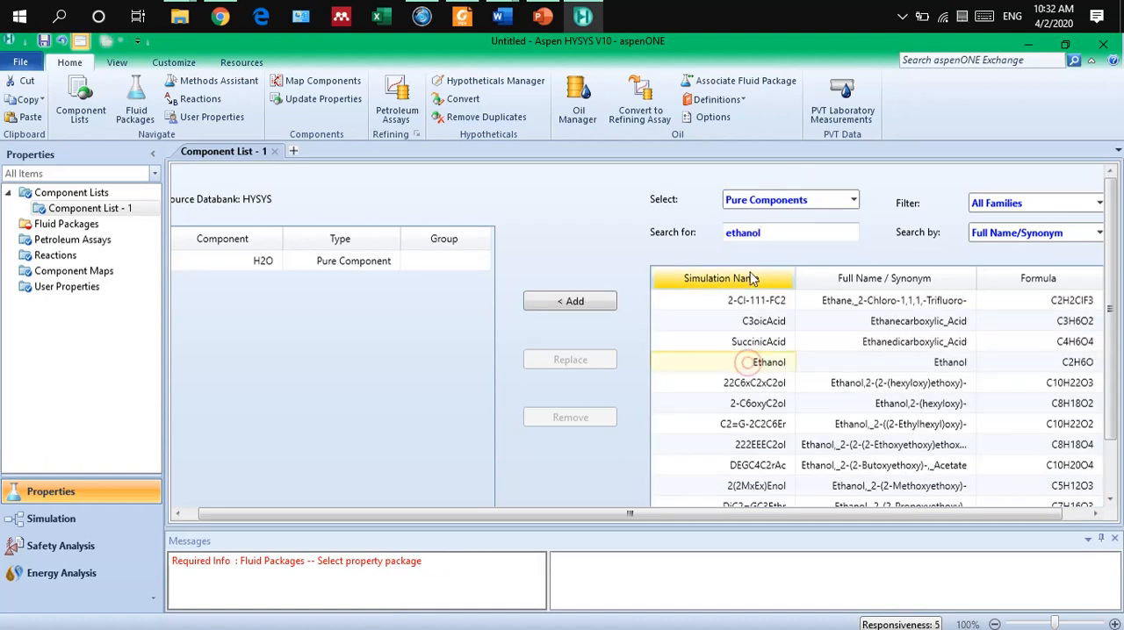
# Search the databank for n-propanol and add 1-Propanol to the component list.
pyautogui.doubleClick(765, 231)
pyautogui.write('po')
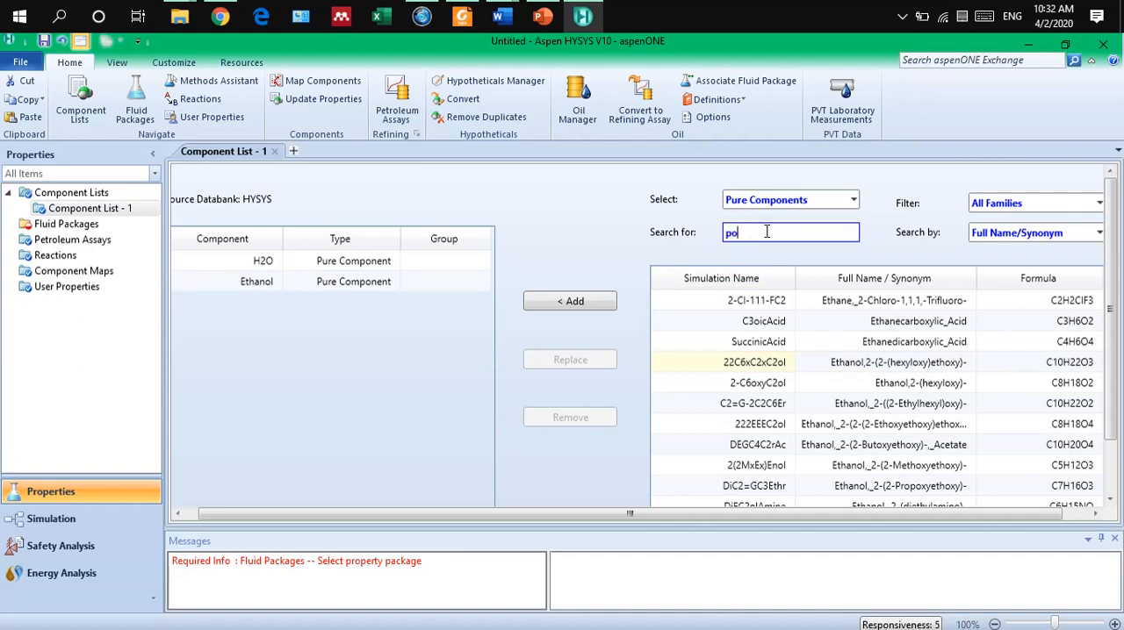
pyautogui.press('BackSpace')
pyautogui.write('ropanol')
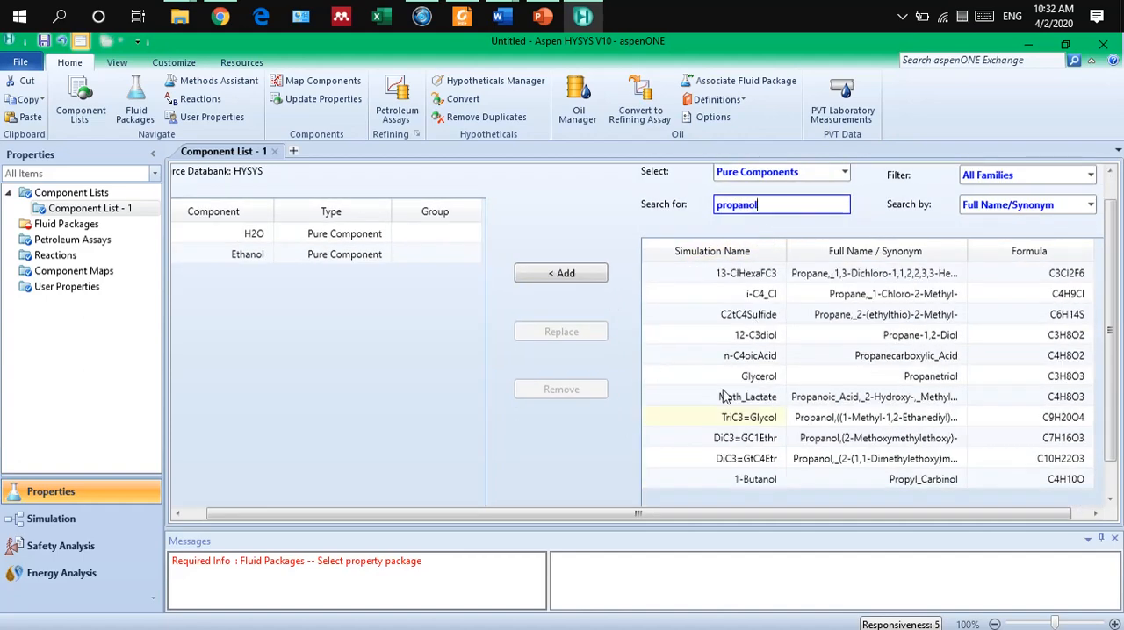
pyautogui.click(729, 417)
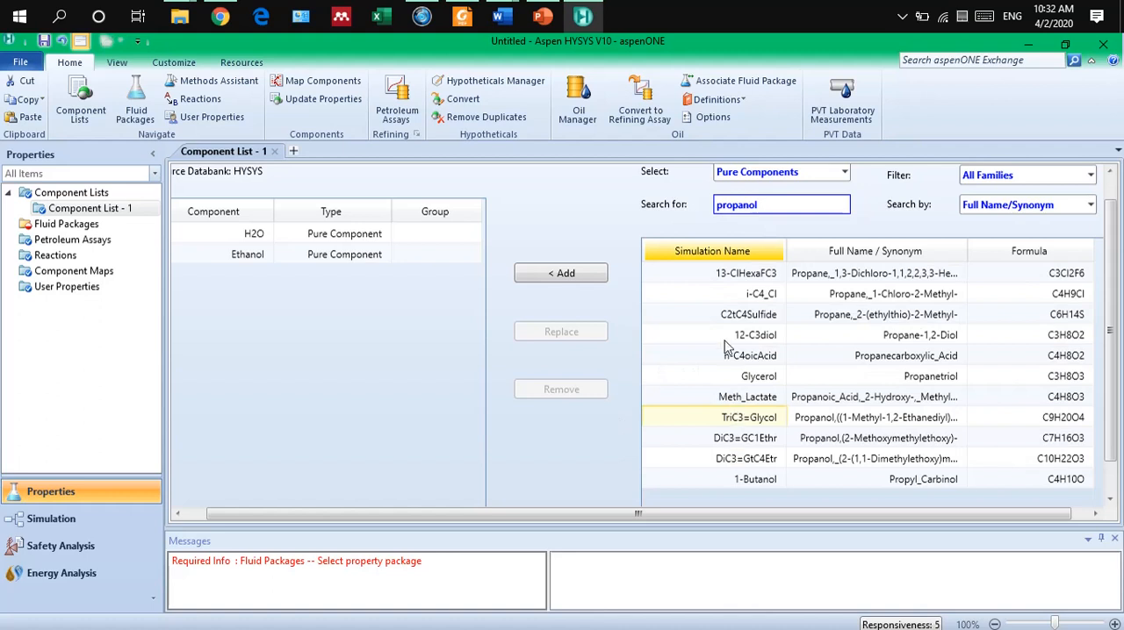
pyautogui.click(718, 204)
pyautogui.write('n-')
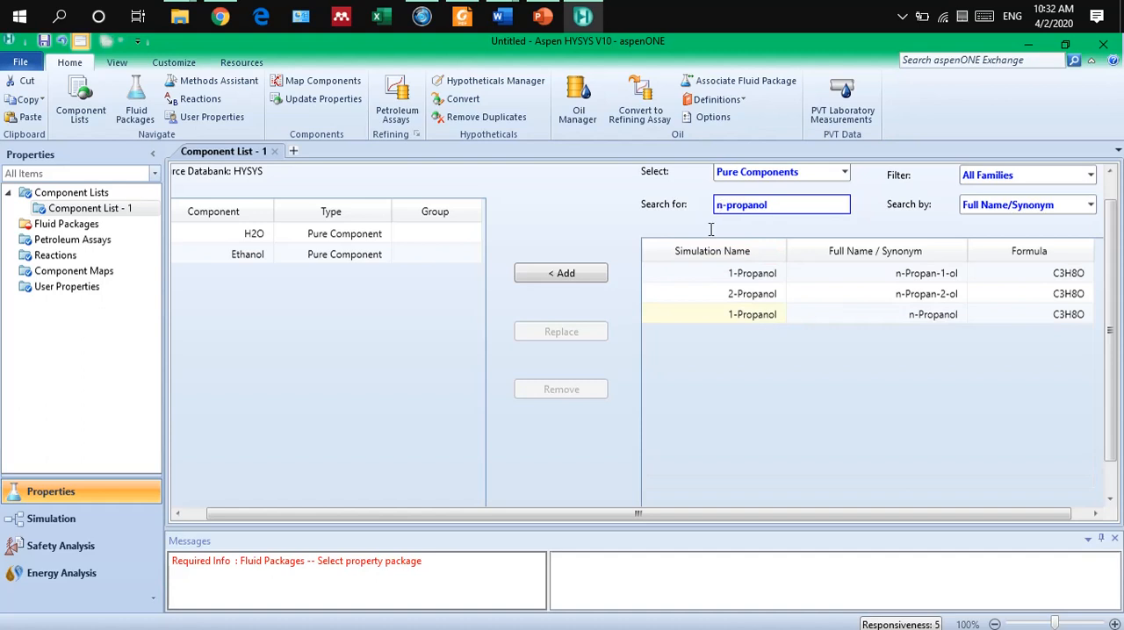
pyautogui.click(746, 312)
pyautogui.doubleClick(748, 277)
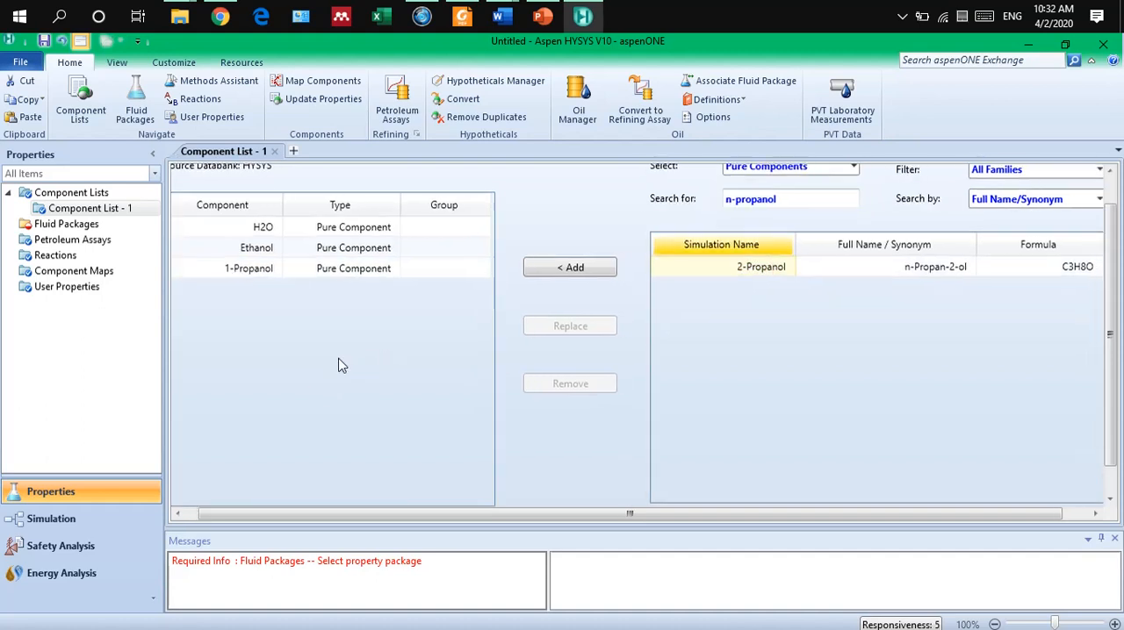
# Add a fluid package with the NRTL property package and view its vapour model options.
pyautogui.click(54, 226)
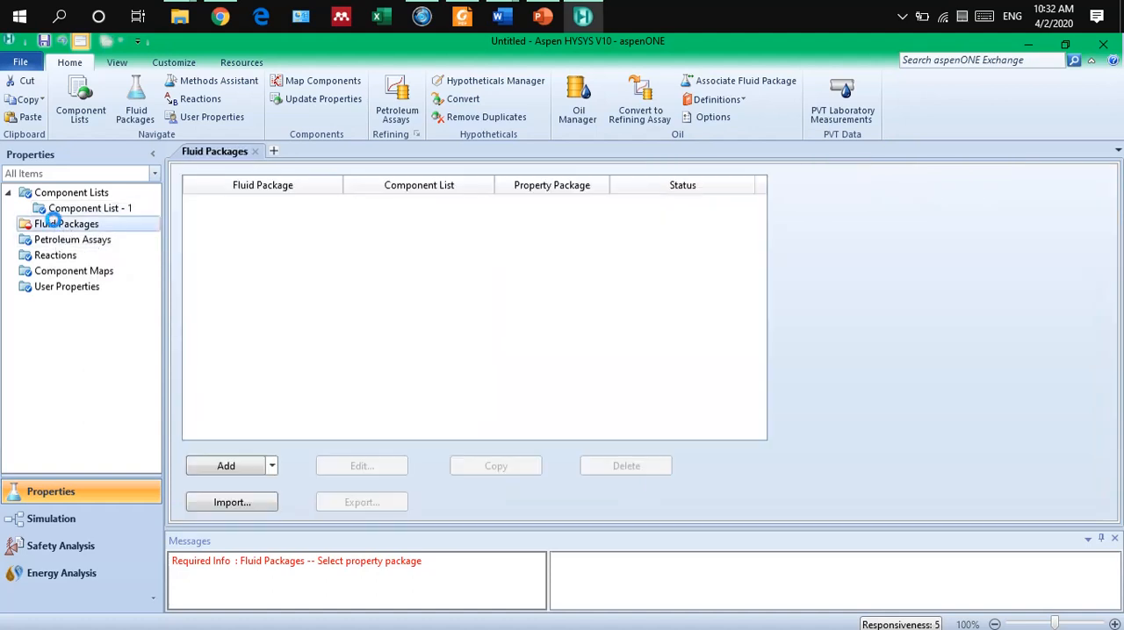
pyautogui.click(229, 467)
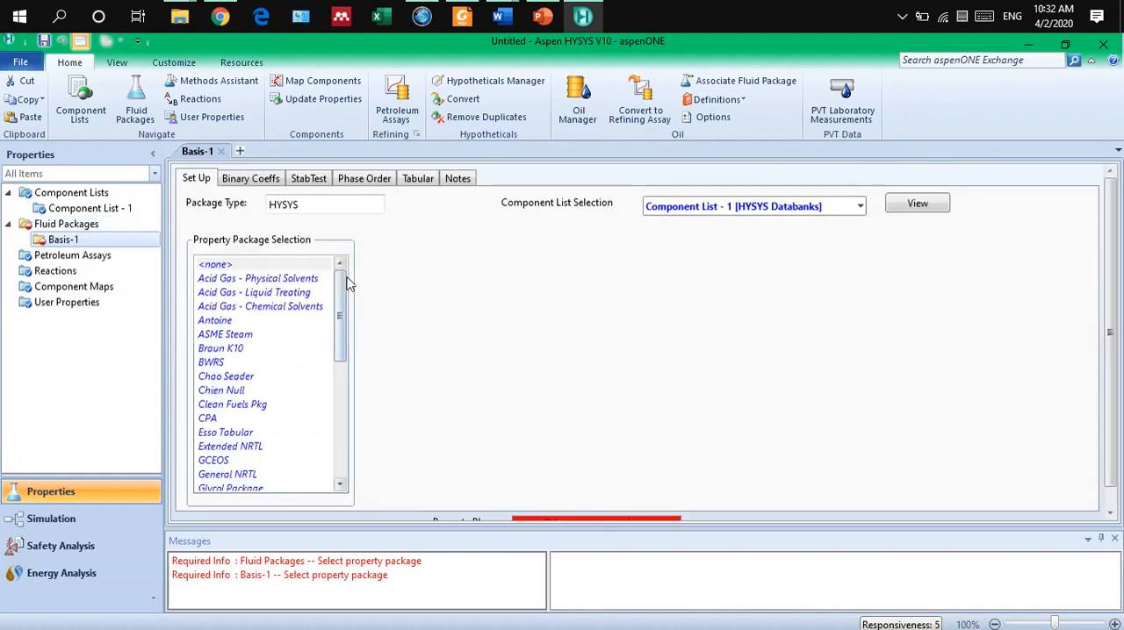
pyautogui.moveTo(341, 286); pyautogui.dragTo(349, 344)
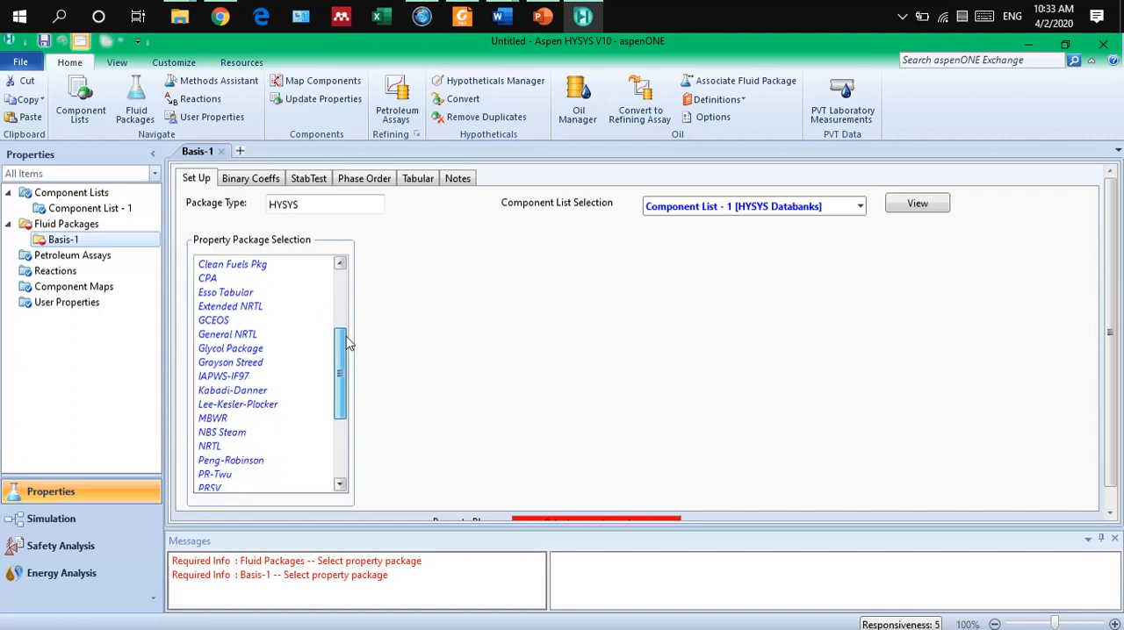
pyautogui.click(214, 447)
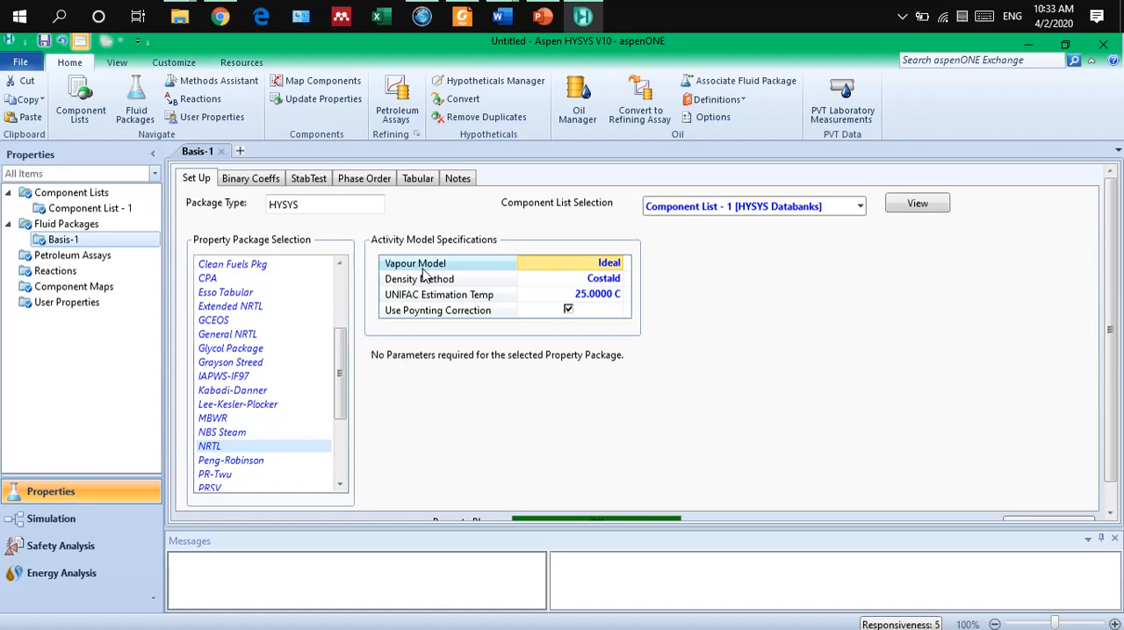
pyautogui.click(619, 269)
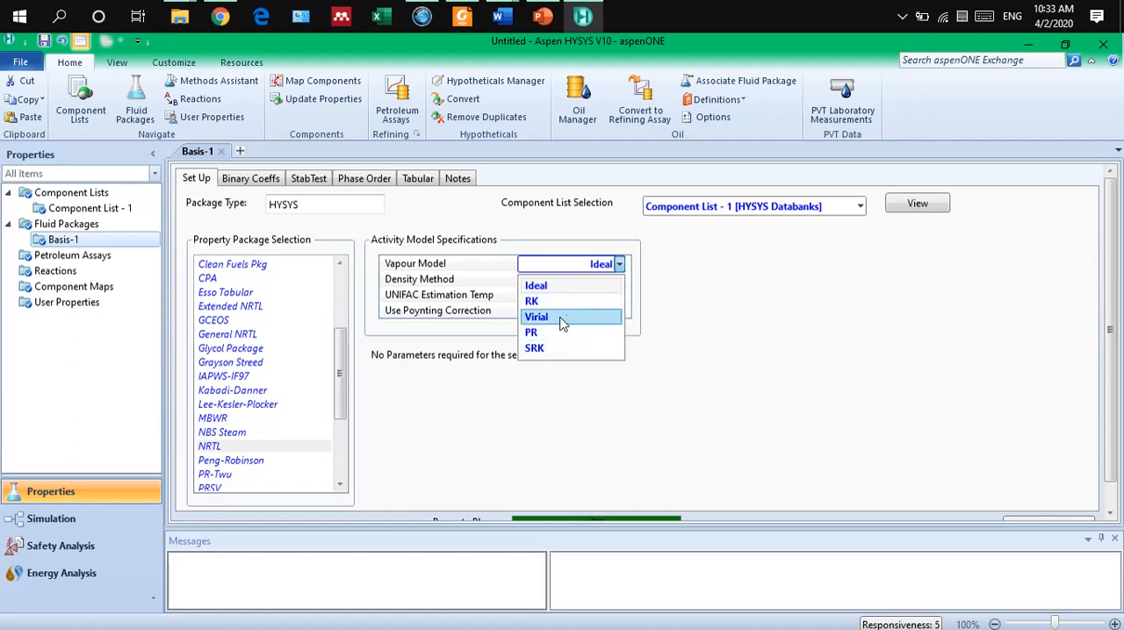
pyautogui.click(538, 391)
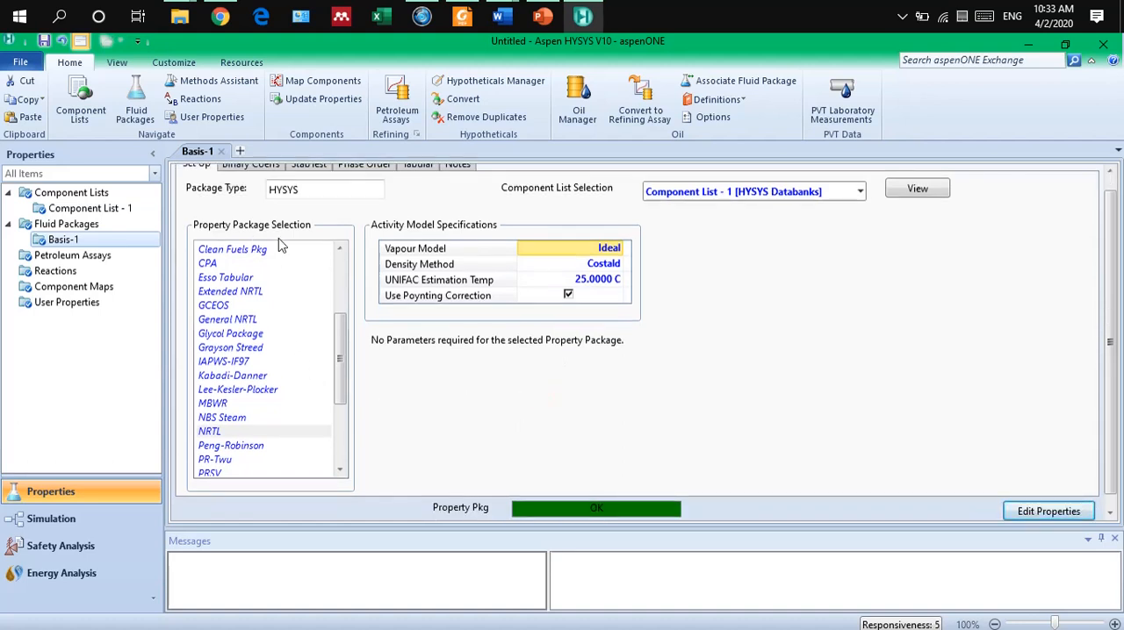
# Try the Peng-Robinson and SRK property packages for the fluid package, cancelling each change.
pyautogui.moveTo(342, 337); pyautogui.dragTo(341, 343)
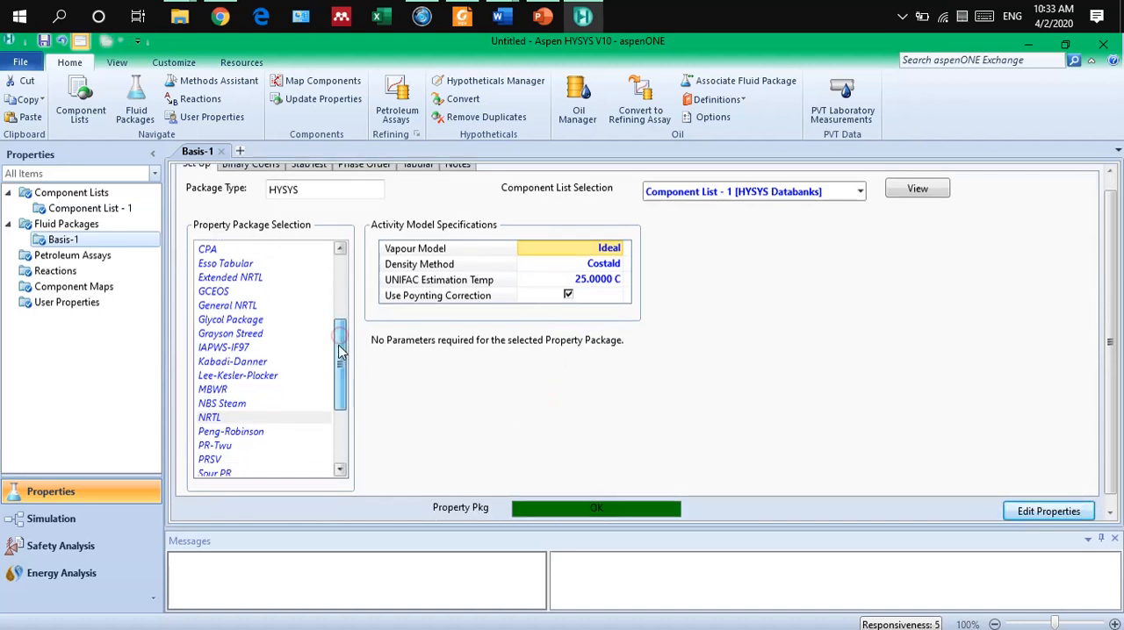
pyautogui.click(257, 439)
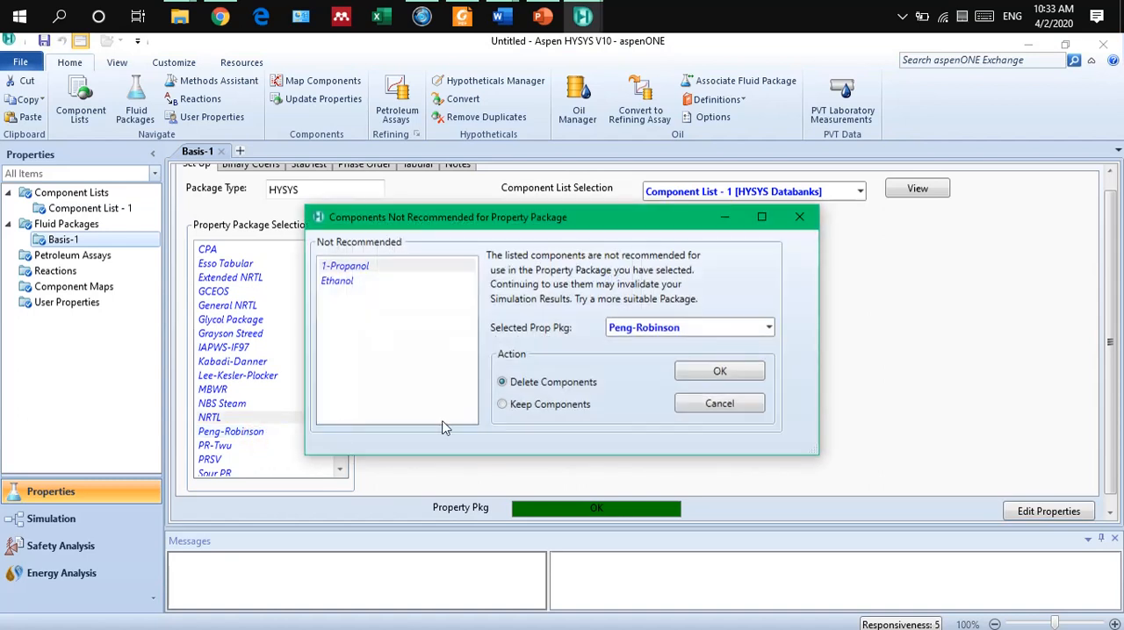
pyautogui.click(720, 409)
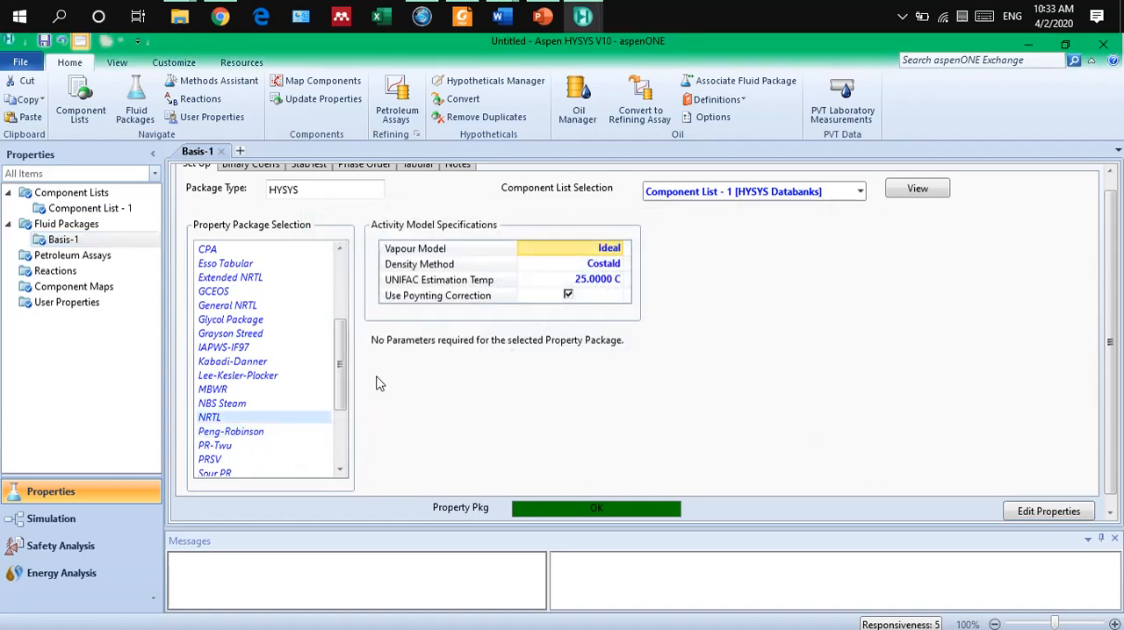
pyautogui.scroll(-2, 341, 376)
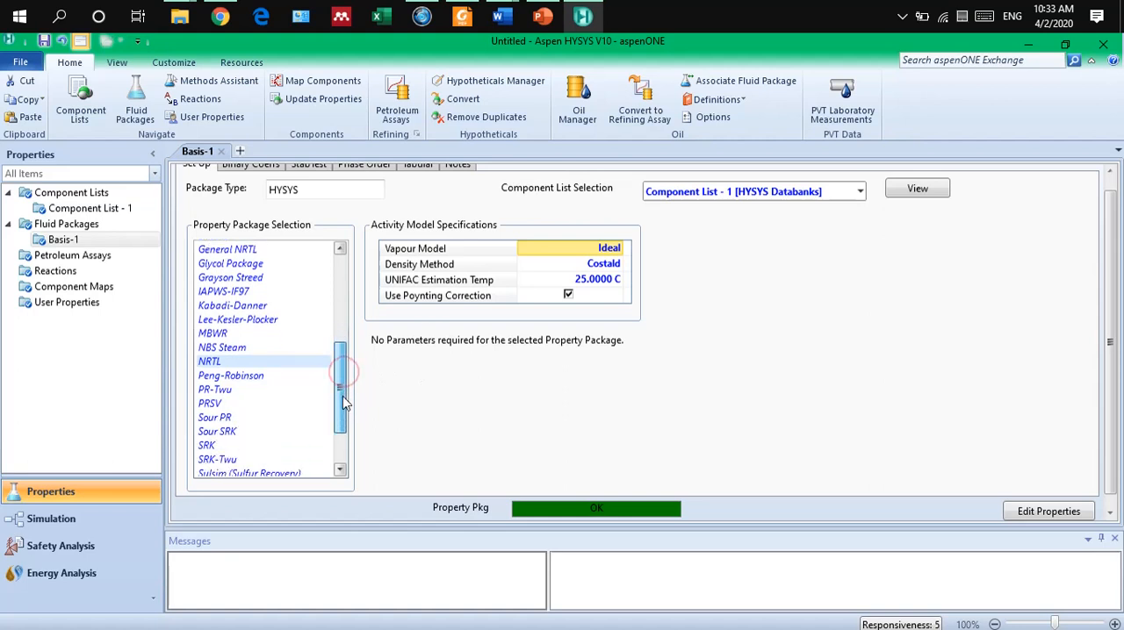
pyautogui.click(223, 431)
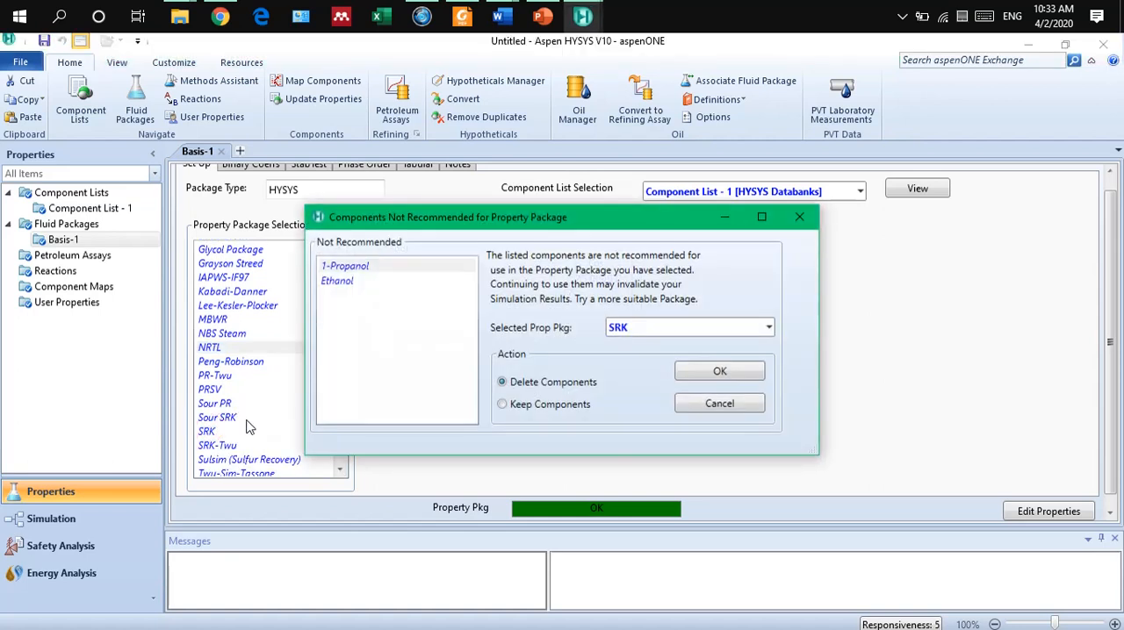
pyautogui.click(733, 406)
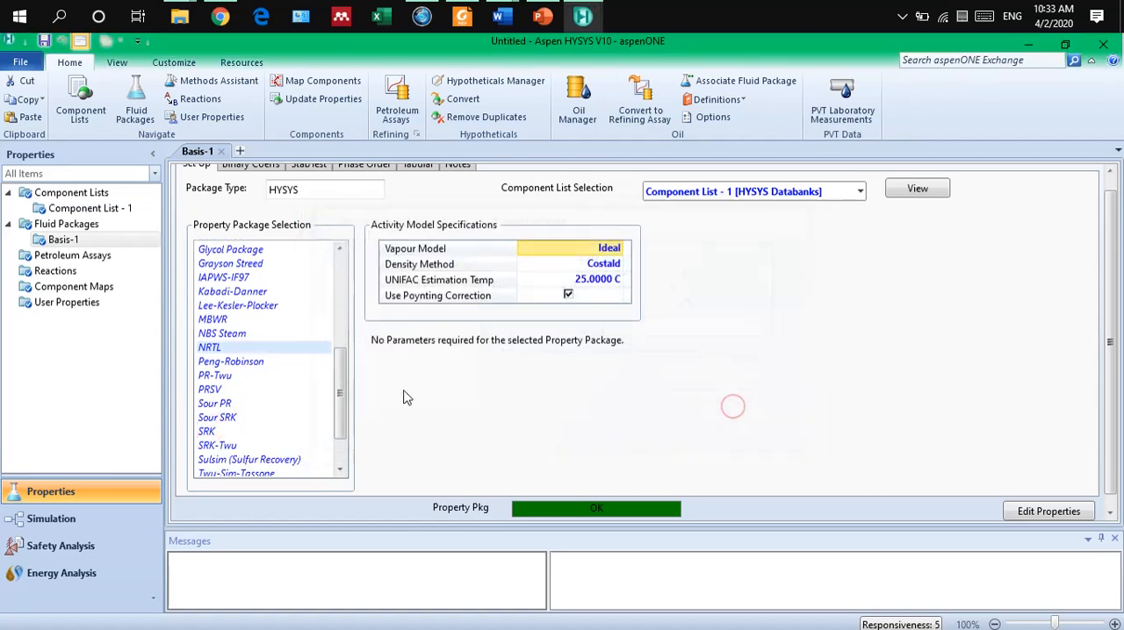
# Try the Clean Fuels Pkg and PRSV property packages for the fluid package.
pyautogui.moveTo(342, 381); pyautogui.dragTo(360, 314)
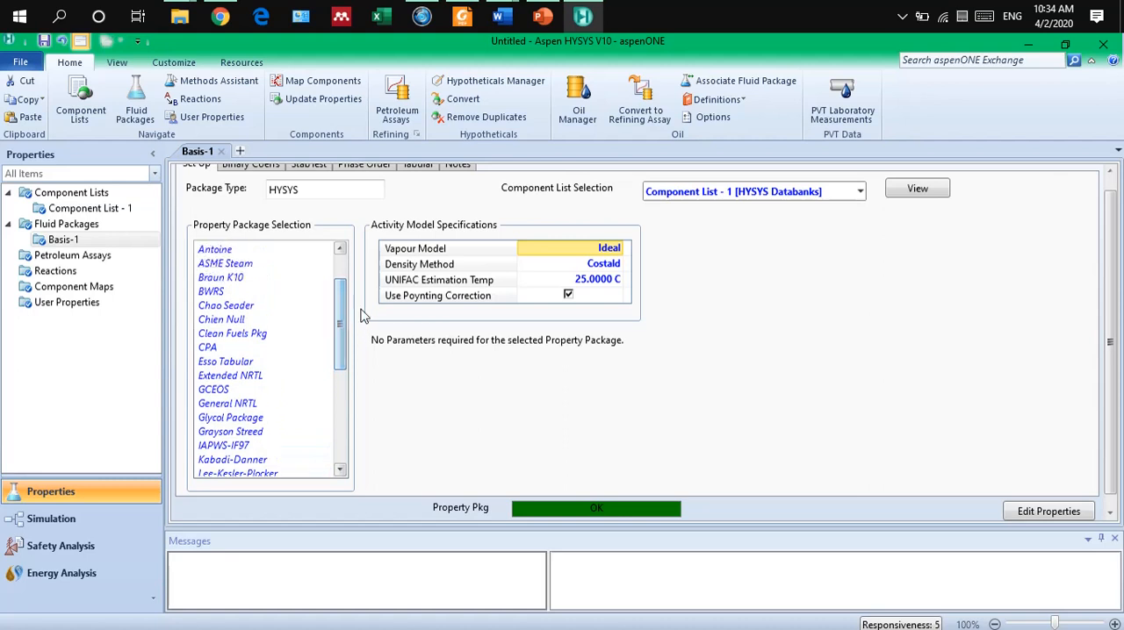
pyautogui.click(260, 338)
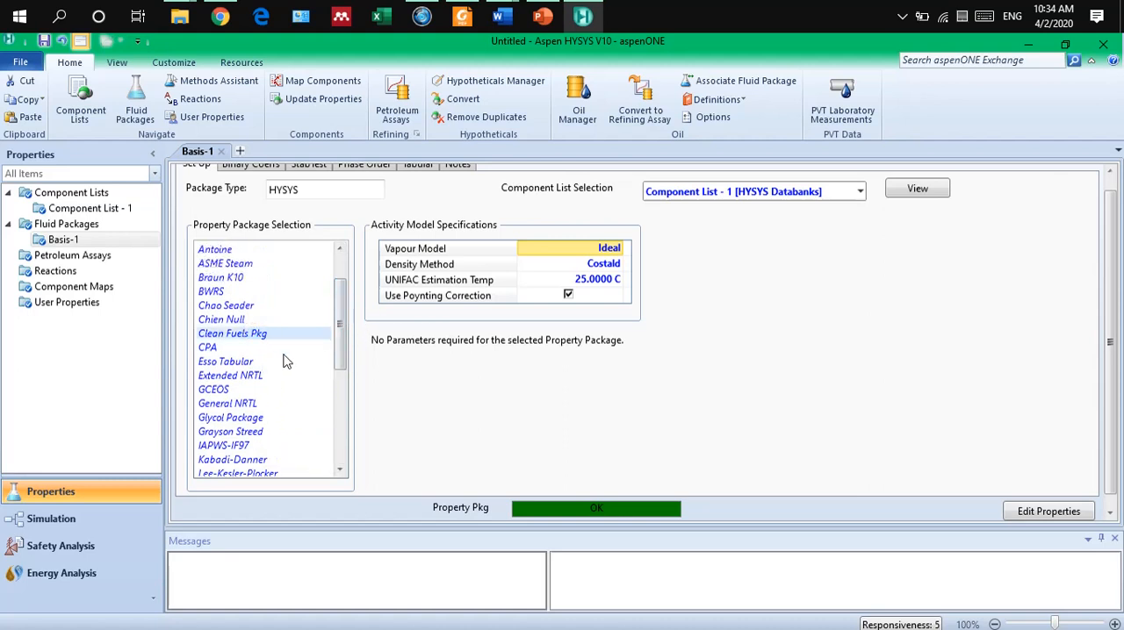
pyautogui.scroll(-4, 282, 360)
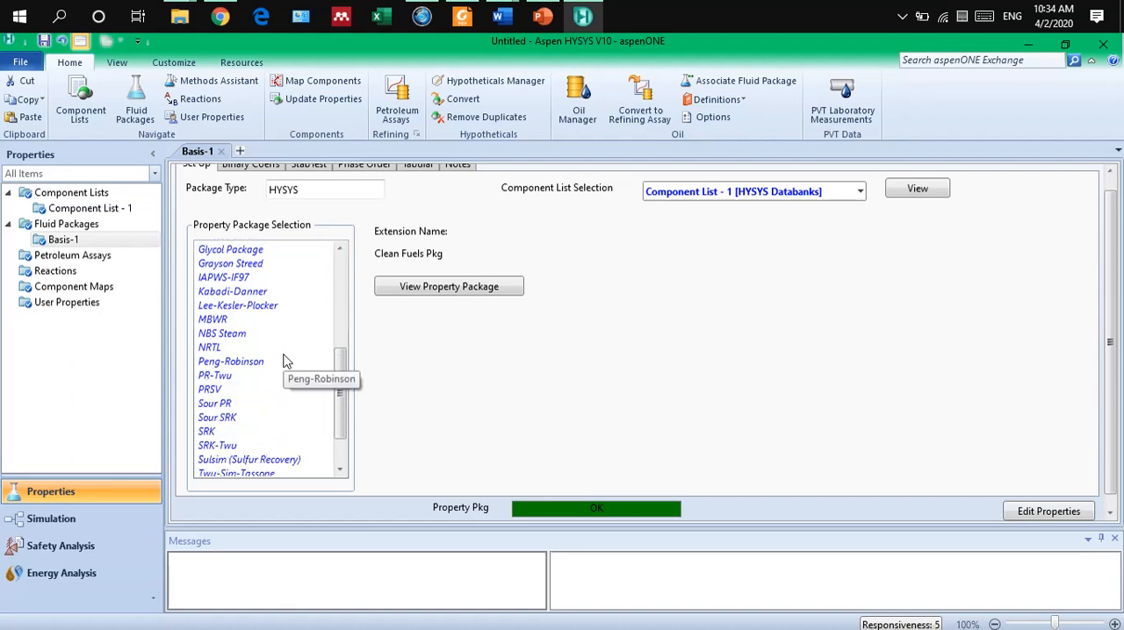
pyautogui.click(211, 391)
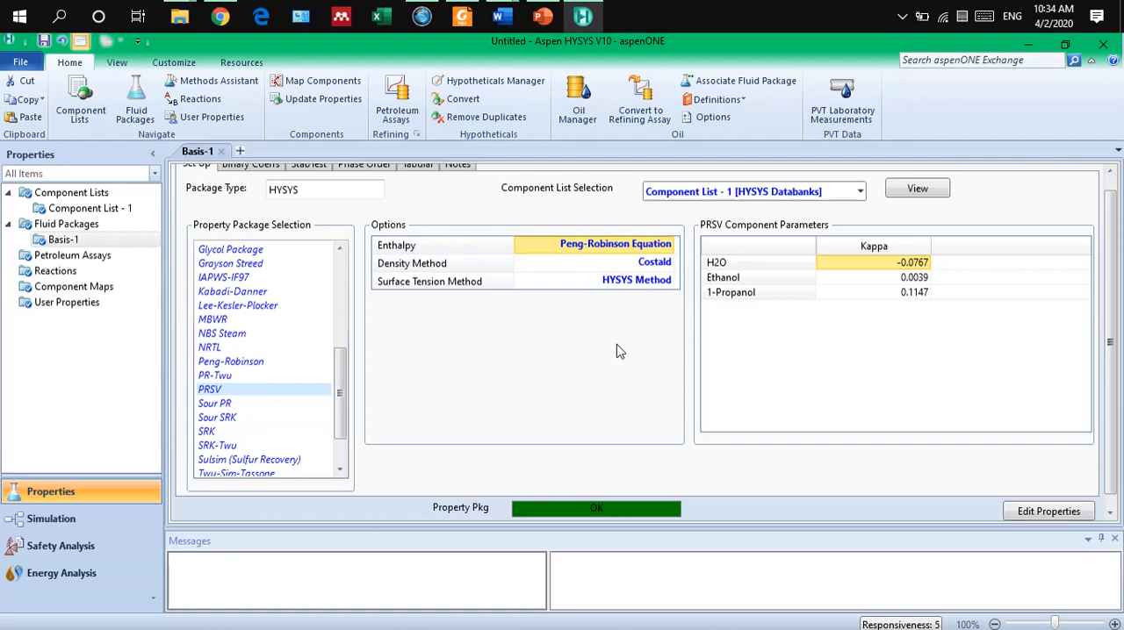
# Select NRTL as the fluid package's property package and set its vapour model to PR.
pyautogui.scroll(1, 618, 350)
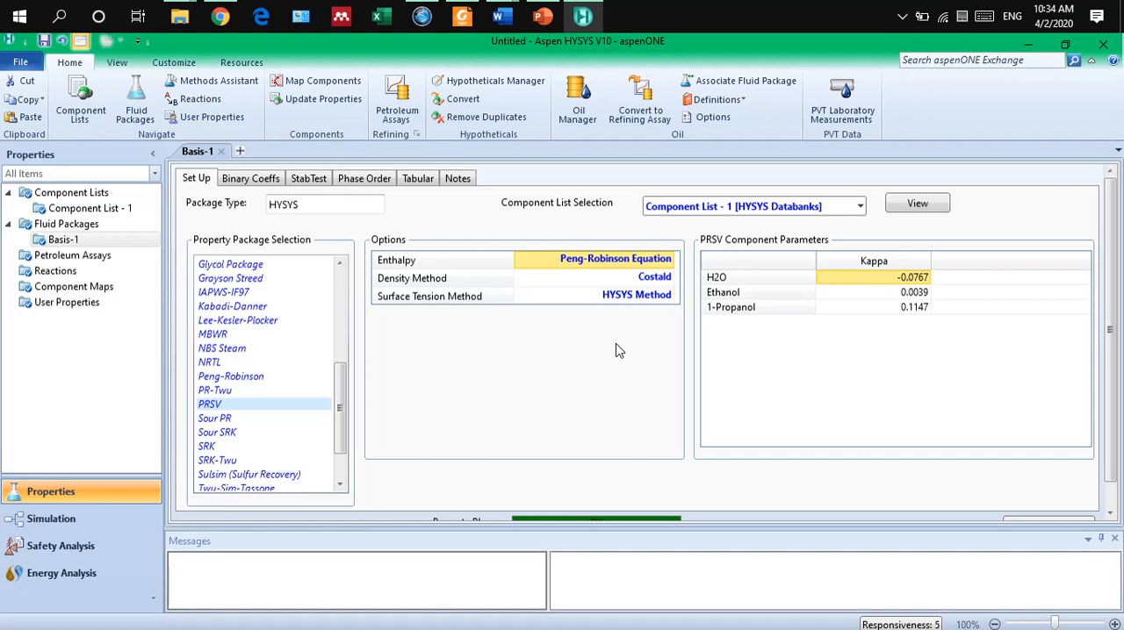
pyautogui.click(209, 365)
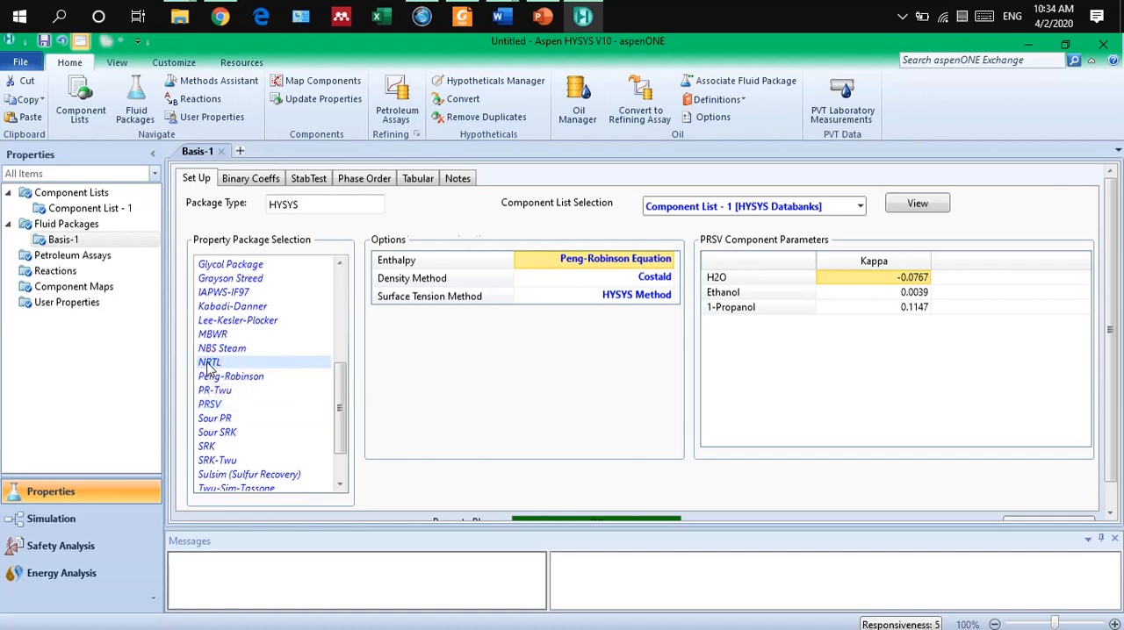
pyautogui.click(590, 268)
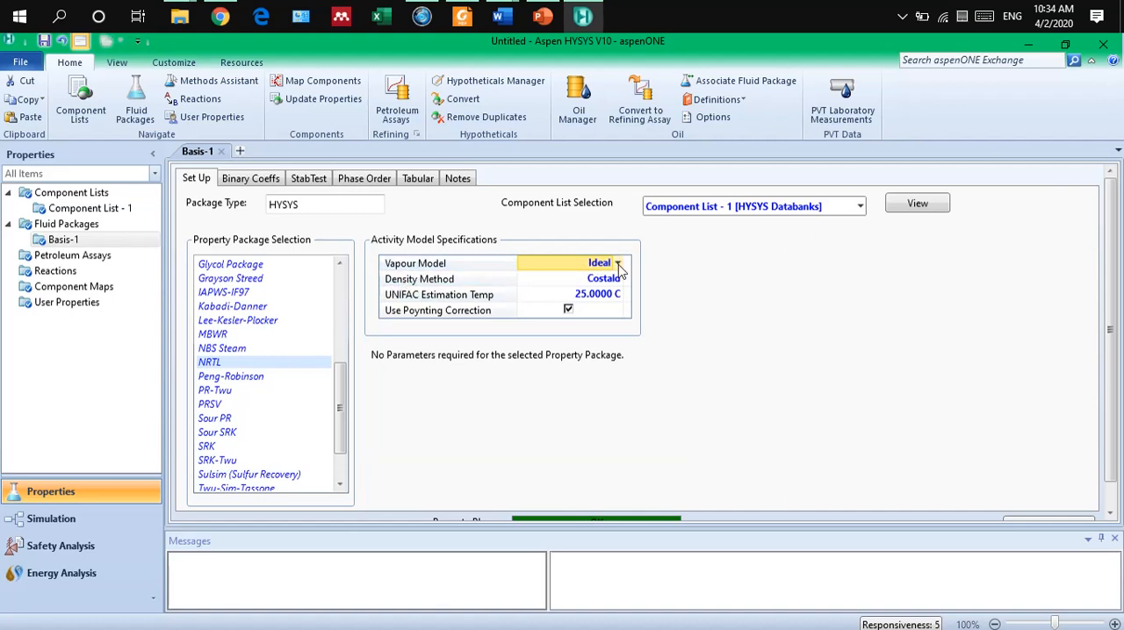
pyautogui.click(621, 269)
pyautogui.click(619, 265)
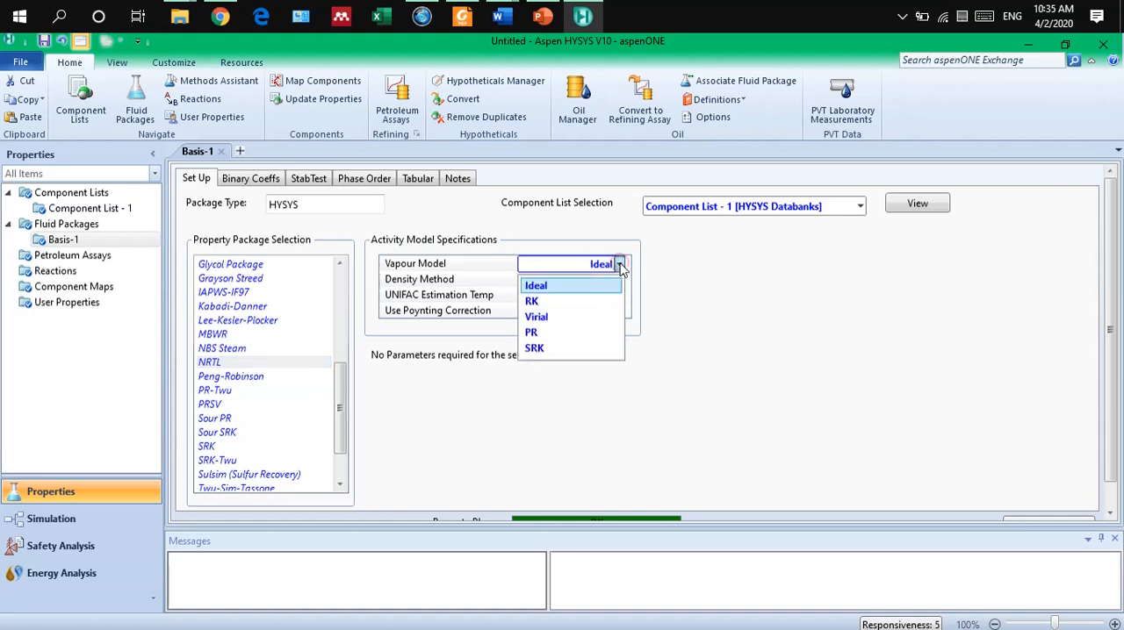
pyautogui.click(580, 327)
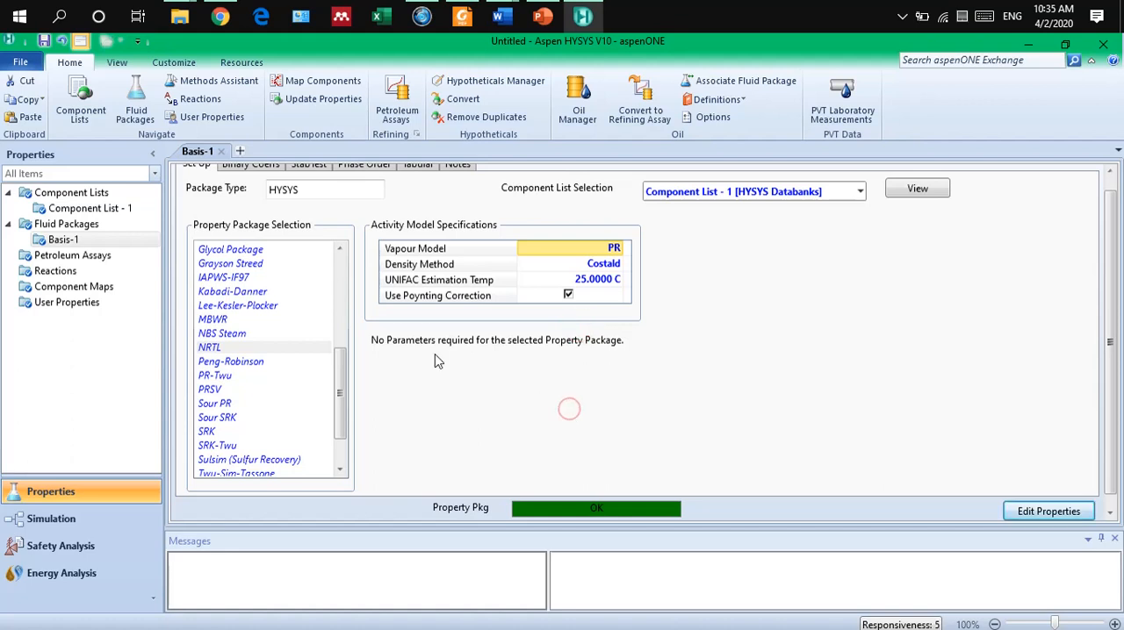
# Examine the fluid package's Aij, Bij and Alphaij/Cij binary coefficient matrices, returning to Aij.
pyautogui.click(259, 179)
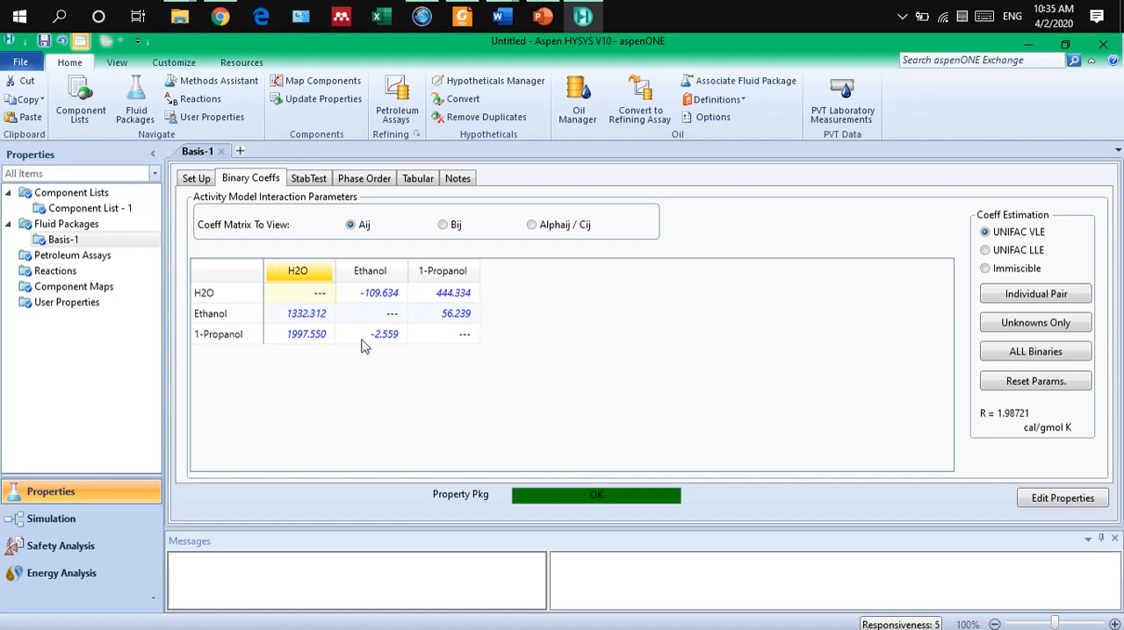
pyautogui.click(440, 225)
pyautogui.click(552, 223)
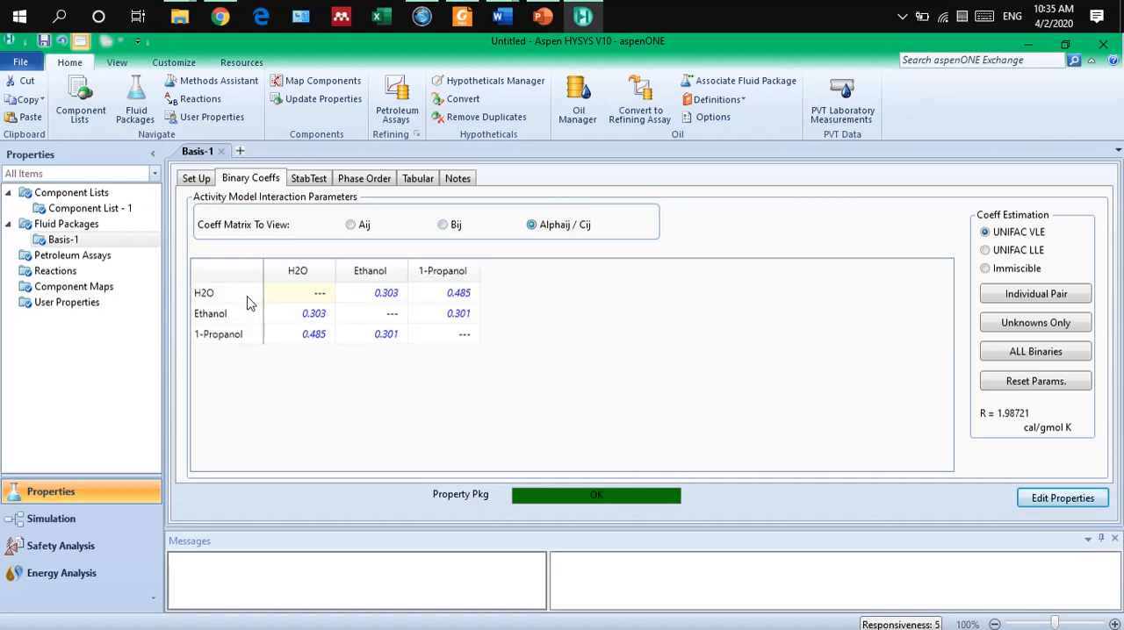
pyautogui.click(353, 225)
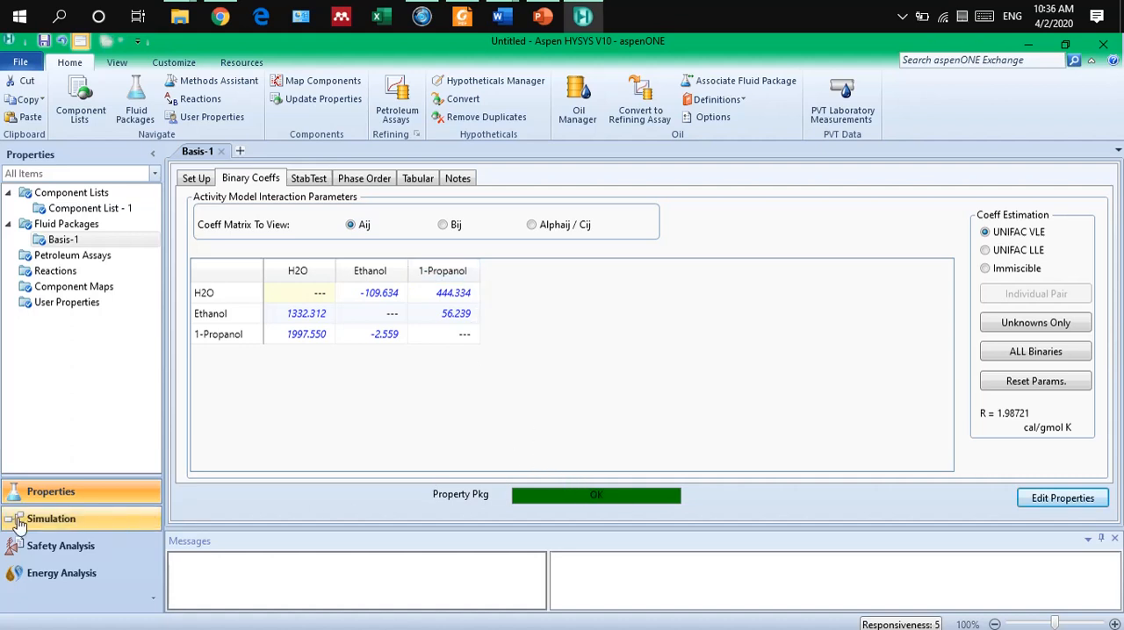
# Switch to the Simulation environment, move the Model Palette clear of the flowsheet and browse its unit operations.
pyautogui.click(49, 521)
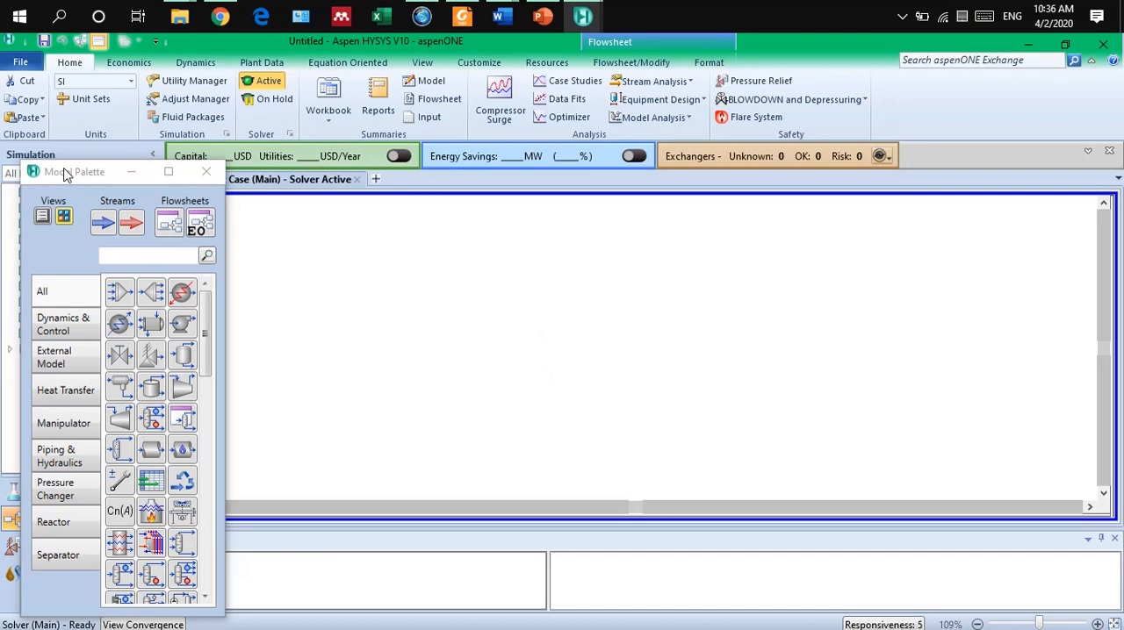
pyautogui.moveTo(73, 171); pyautogui.dragTo(942, 105)
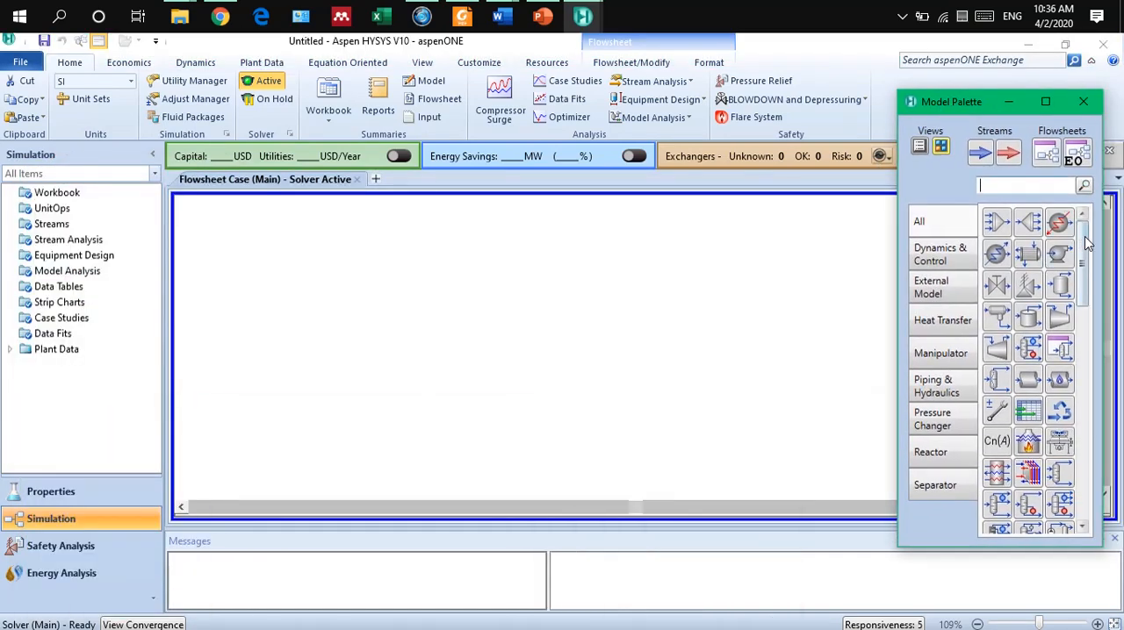
pyautogui.moveTo(1085, 253); pyautogui.dragTo(1086, 272)
pyautogui.scroll(-2, 1080, 273)
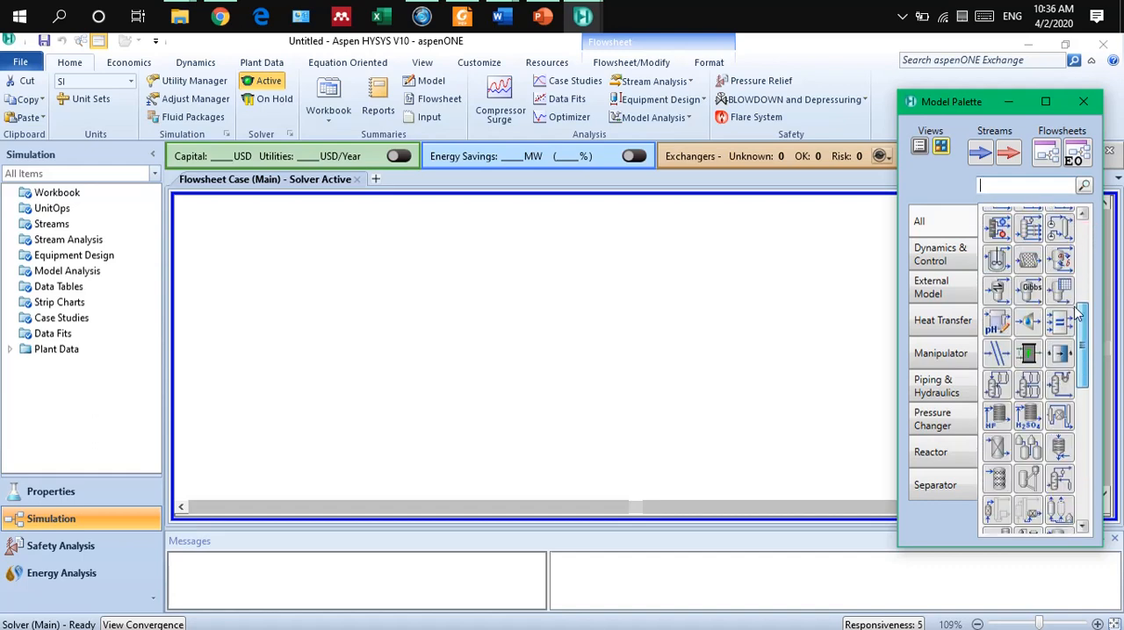
pyautogui.scroll(3, 1076, 274)
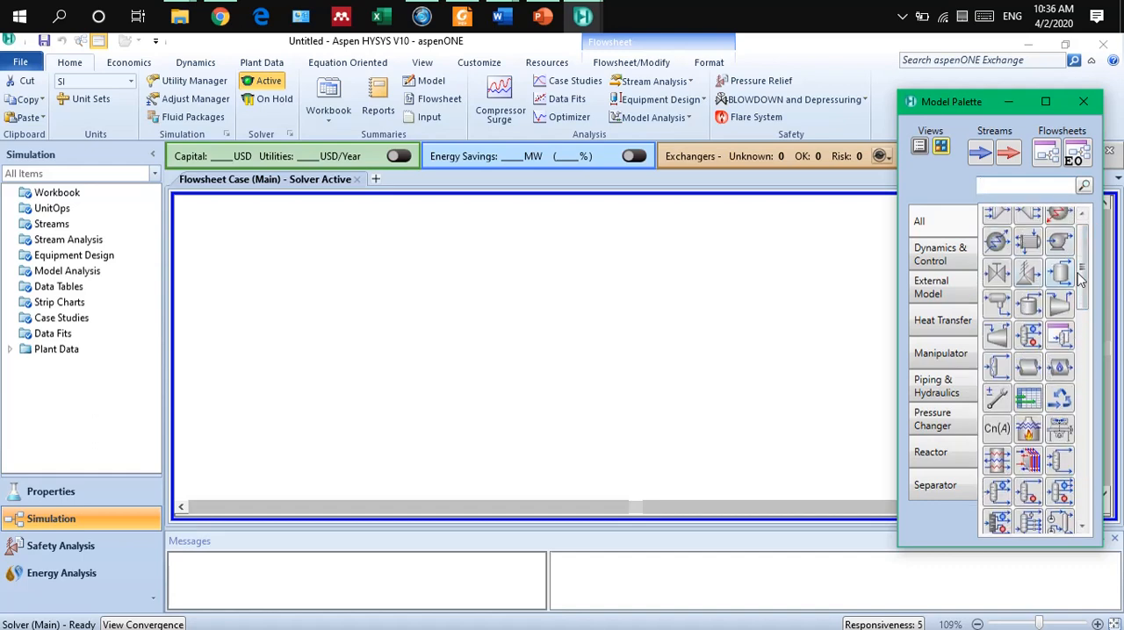
pyautogui.scroll(1, 1085, 274)
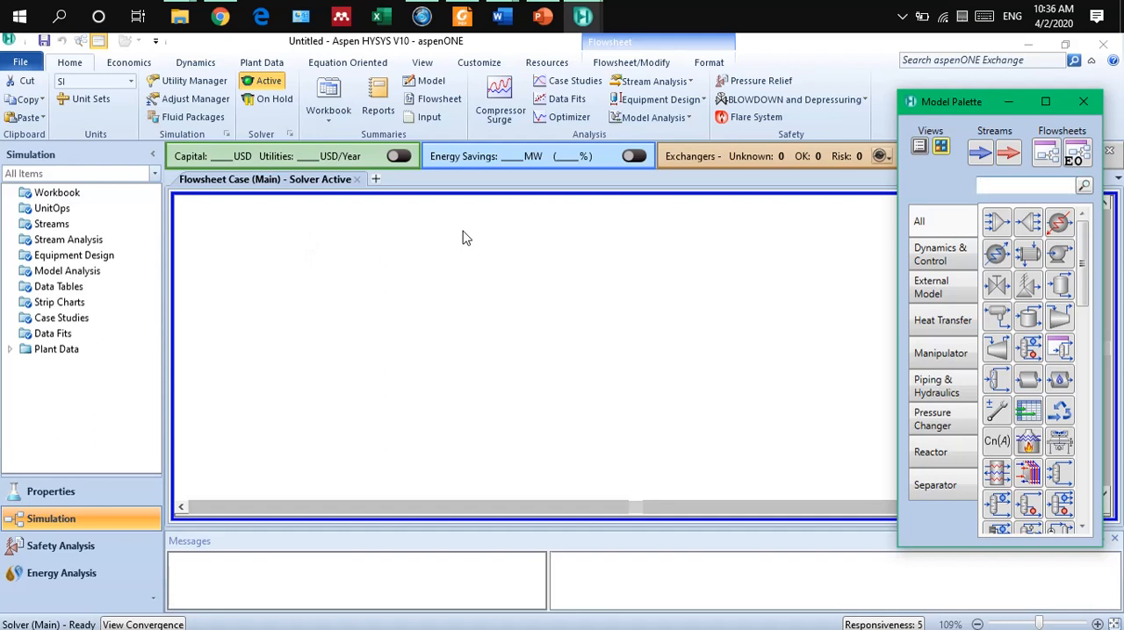
# Put the main solver on hold and set it back to active.
pyautogui.click(269, 99)
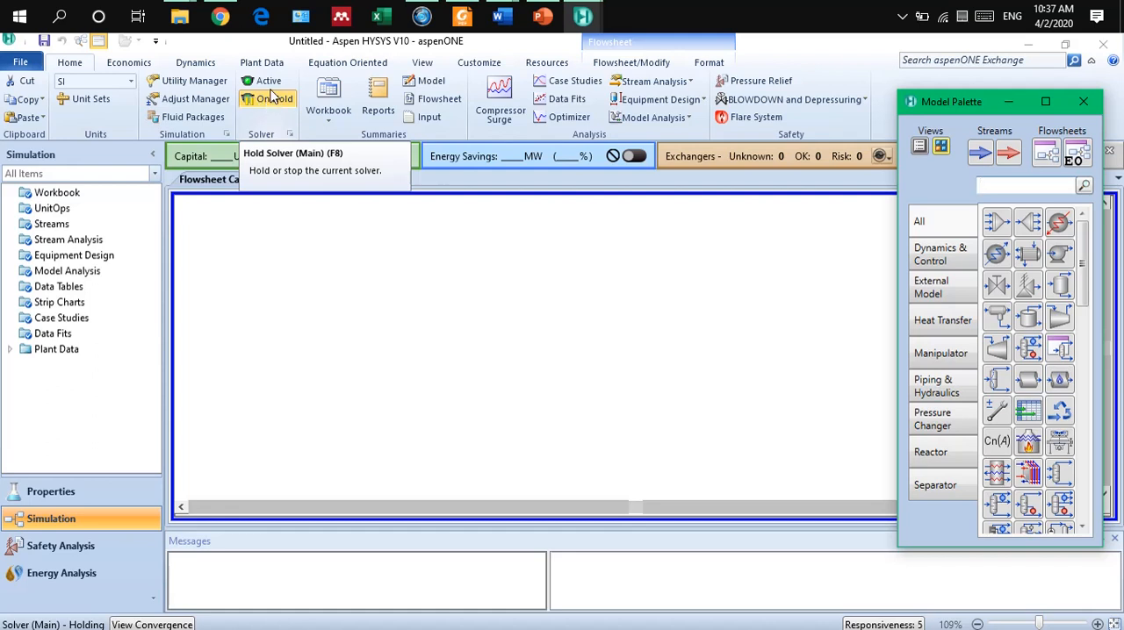
pyautogui.click(266, 83)
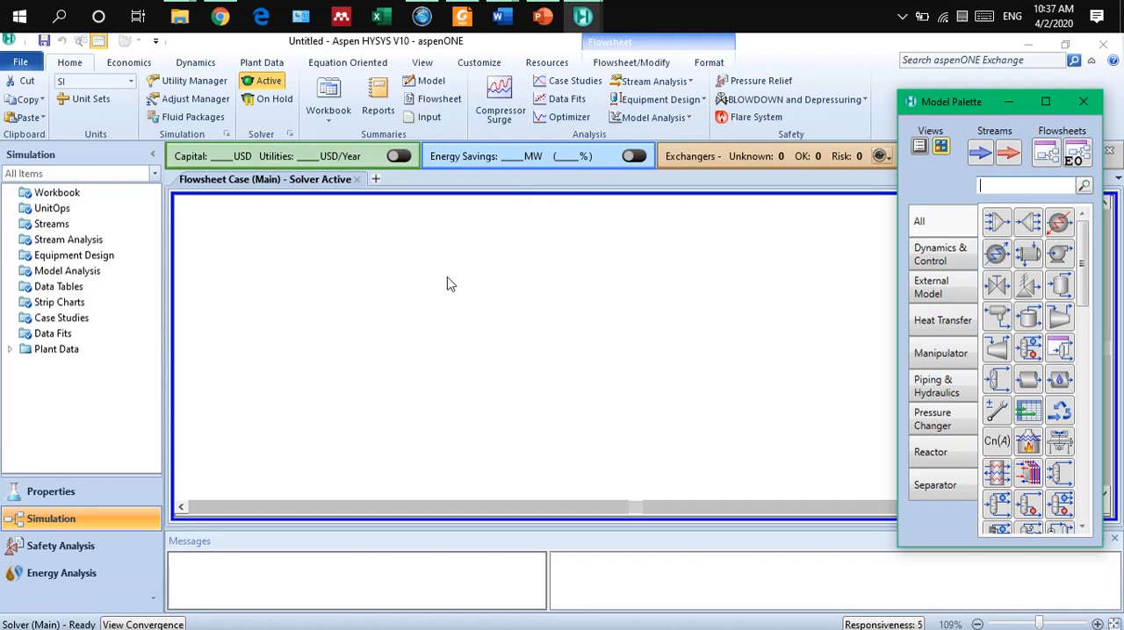
# Place a material stream in the upper-left part of the flowsheet and open its worksheet in full view.
pyautogui.click(987, 159)
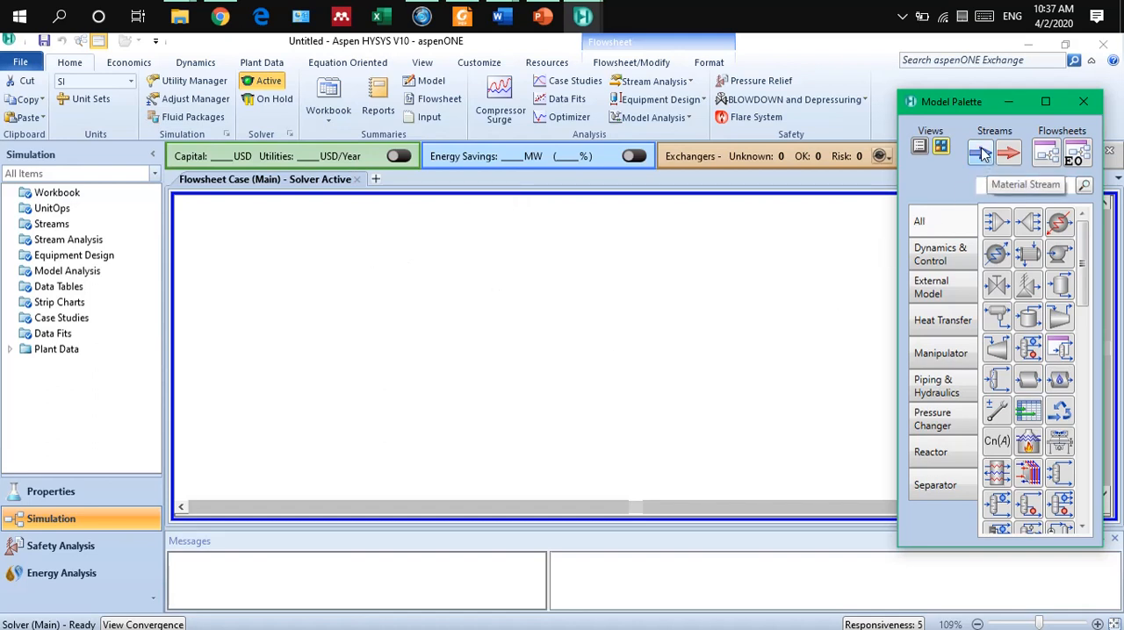
pyautogui.click(362, 267)
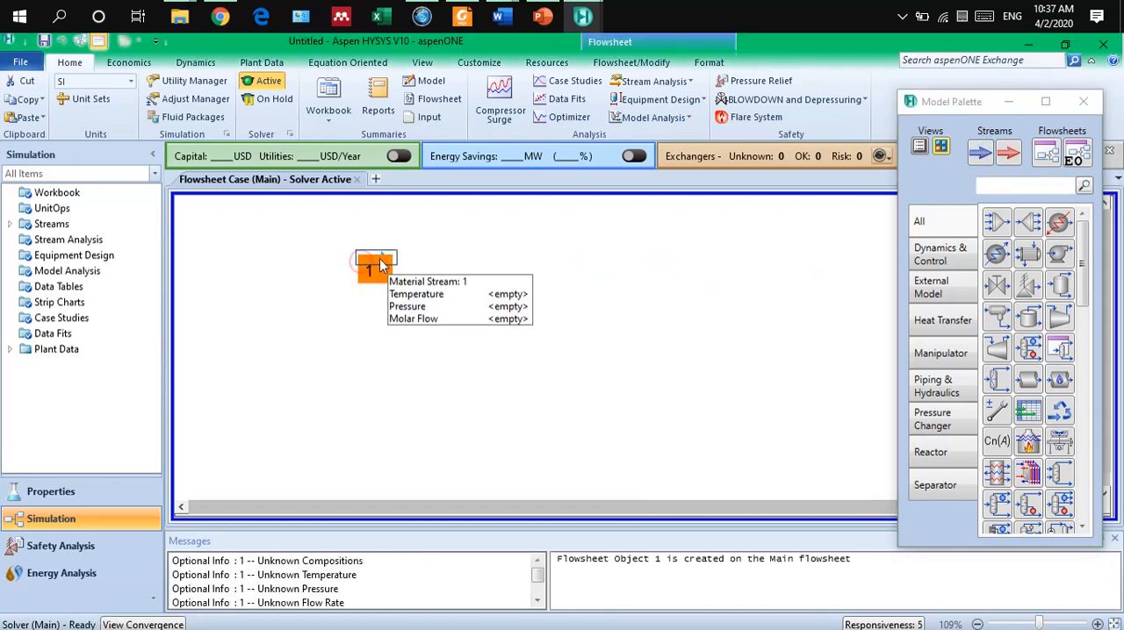
pyautogui.click(439, 272)
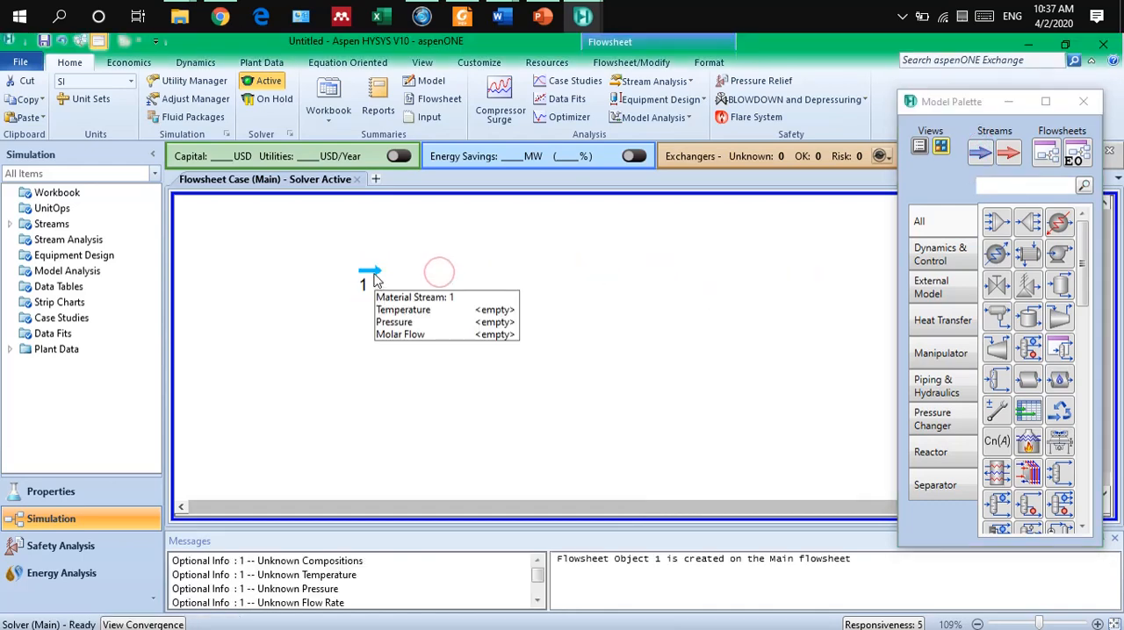
pyautogui.doubleClick(370, 278)
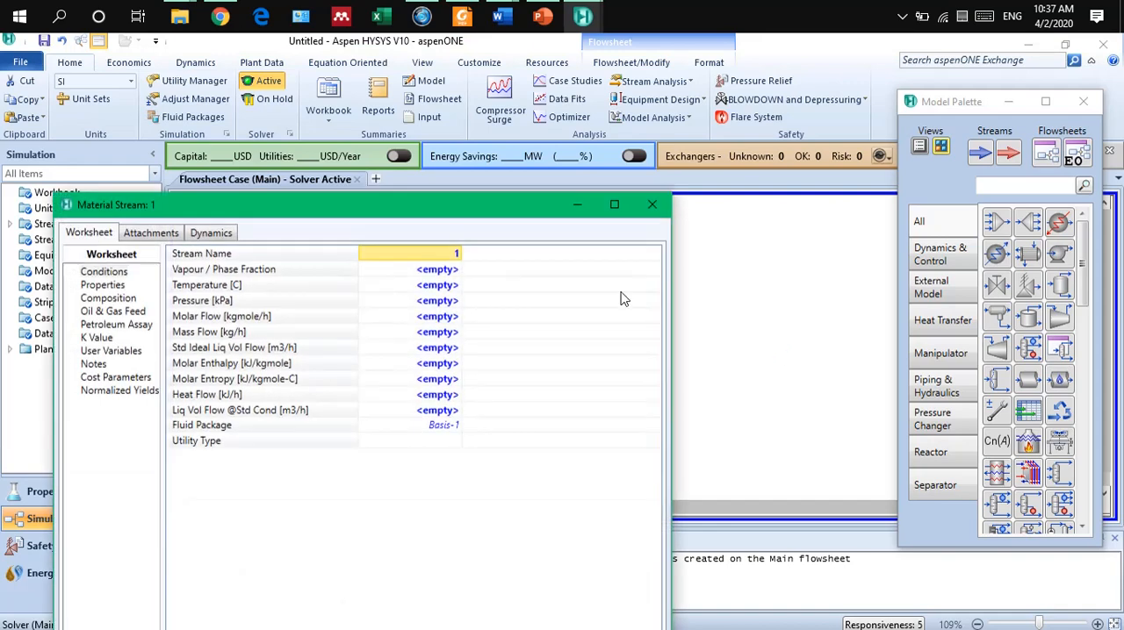
pyautogui.moveTo(493, 200); pyautogui.dragTo(877, 244)
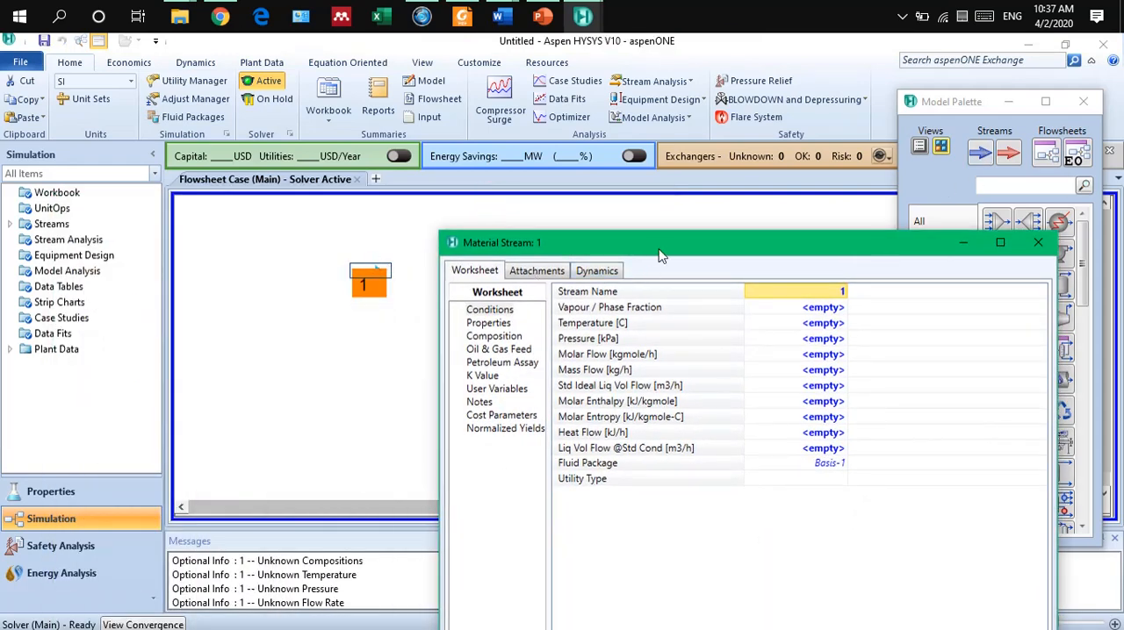
pyautogui.moveTo(660, 254); pyautogui.dragTo(386, 86)
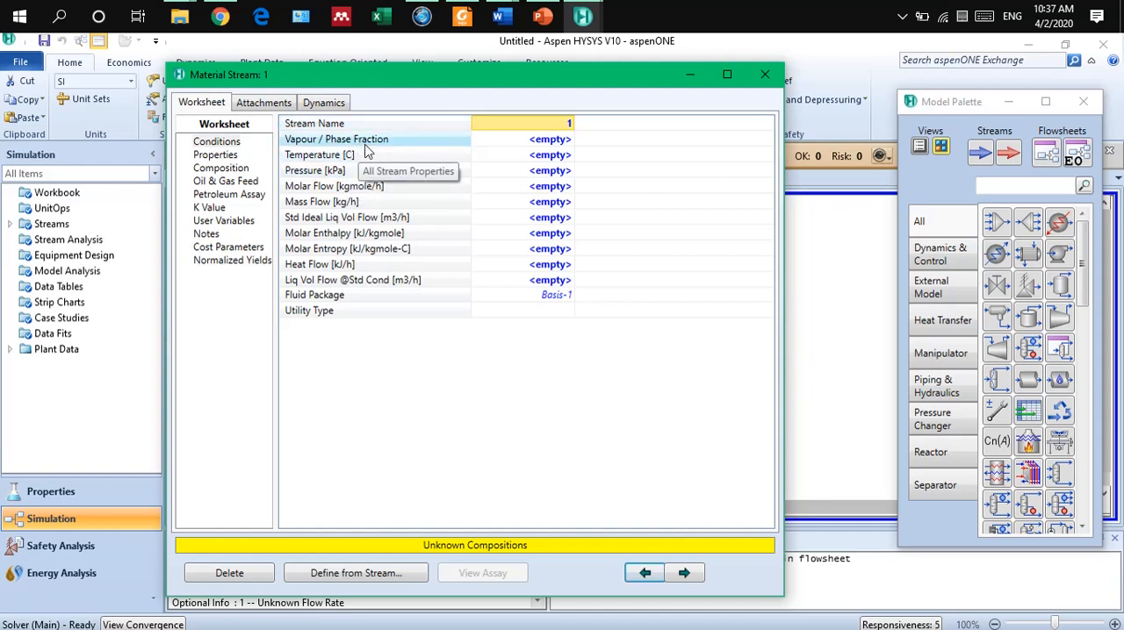
# Set the material stream's temperature to 25 C and its pressure to 101.3 kPa.
pyautogui.click(546, 158)
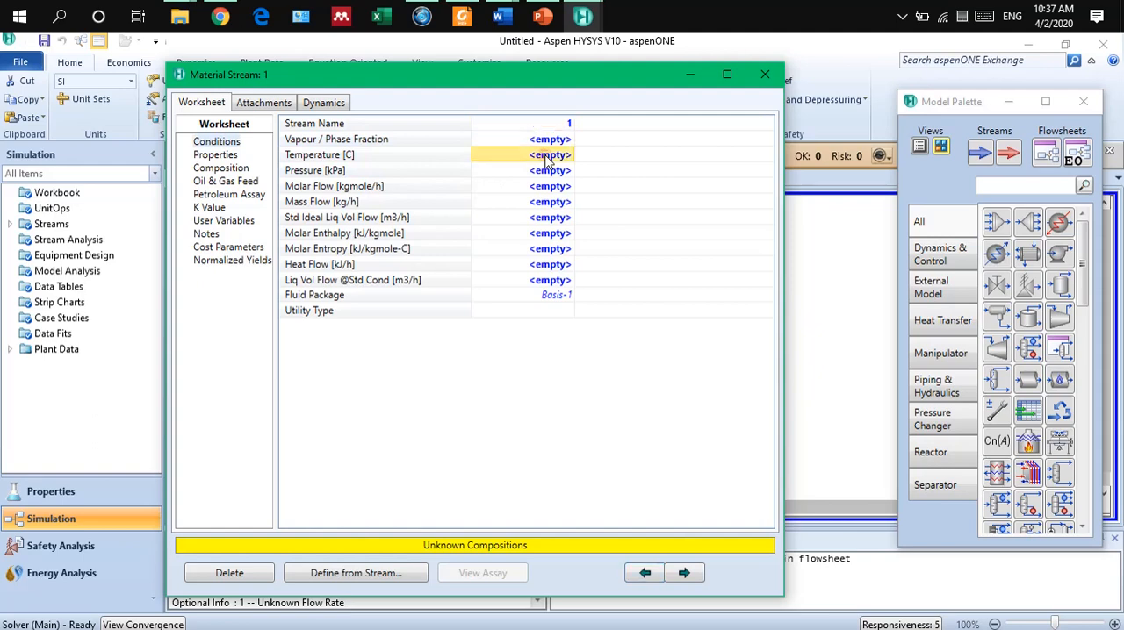
pyautogui.write('25')
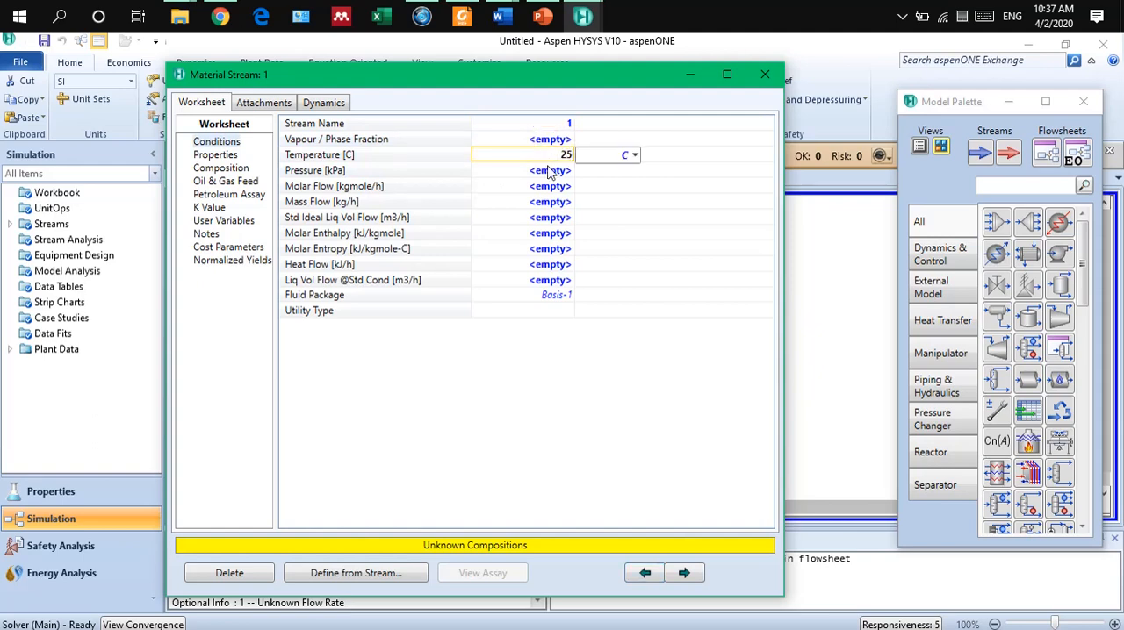
pyautogui.click(550, 175)
pyautogui.write('101')
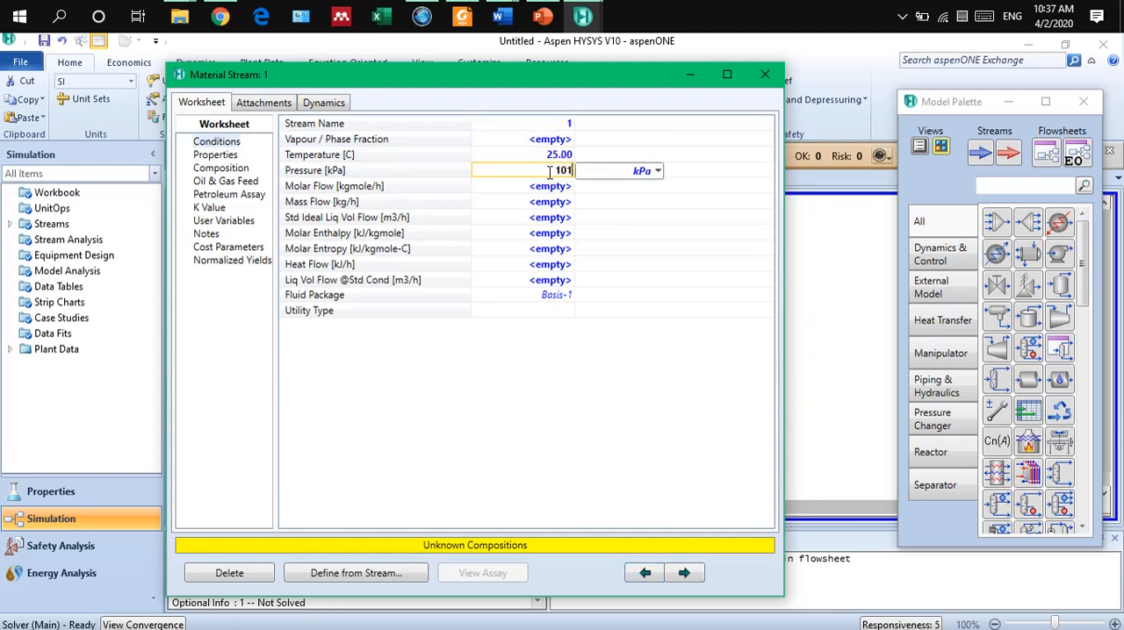
pyautogui.write('.3')
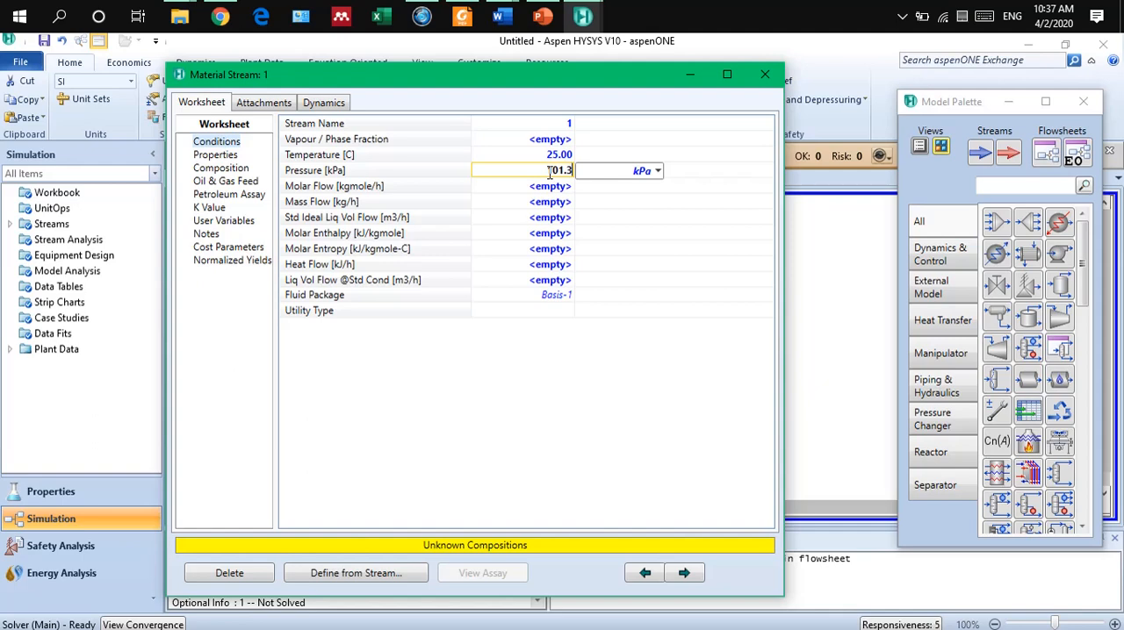
pyautogui.click(657, 173)
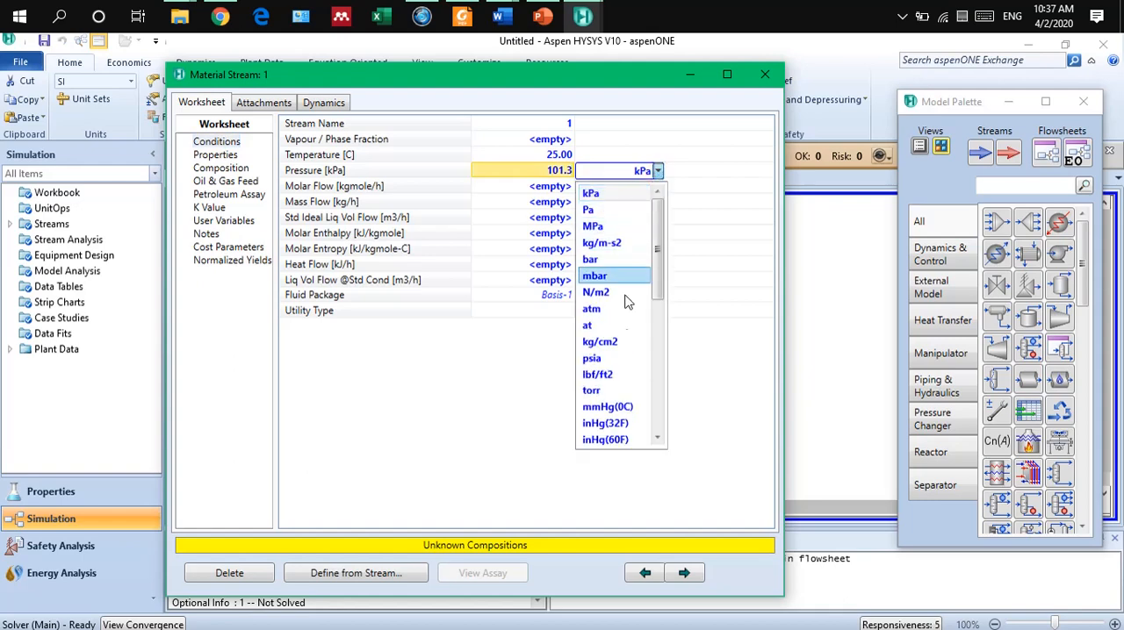
pyautogui.press('Up')
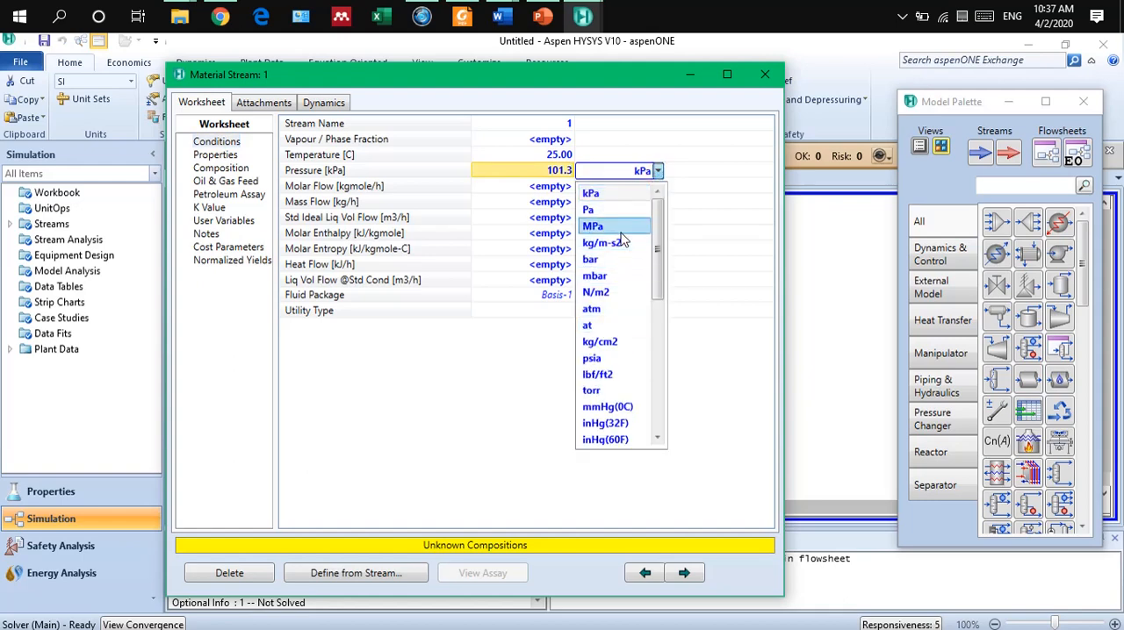
pyautogui.click(619, 91)
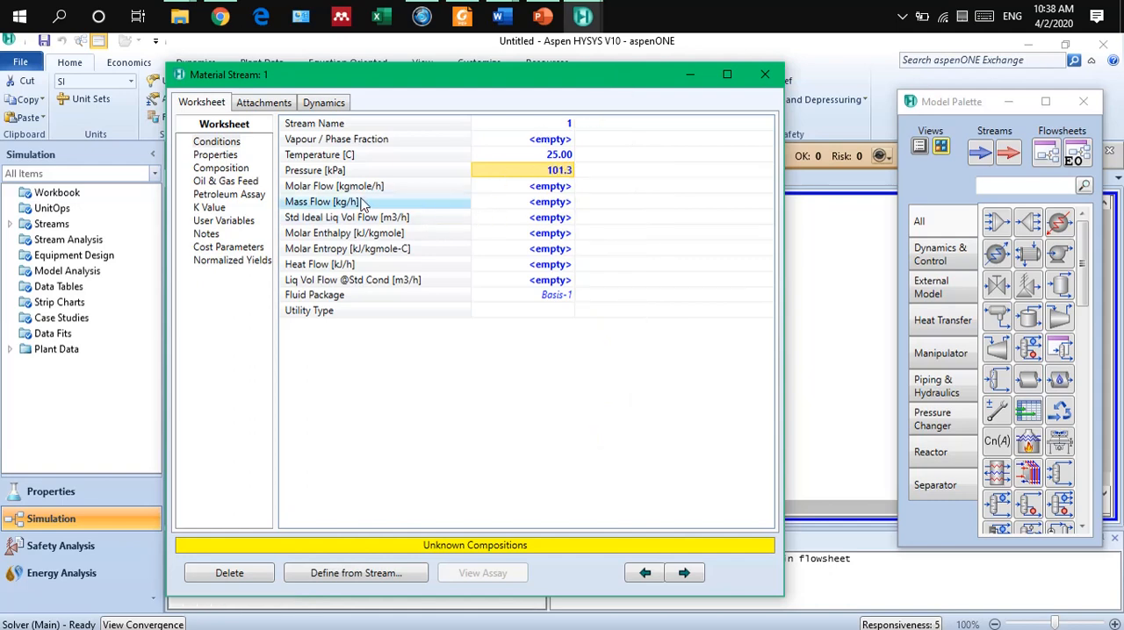
# Set the material stream's mass flow to 100 kg/h.
pyautogui.click(554, 193)
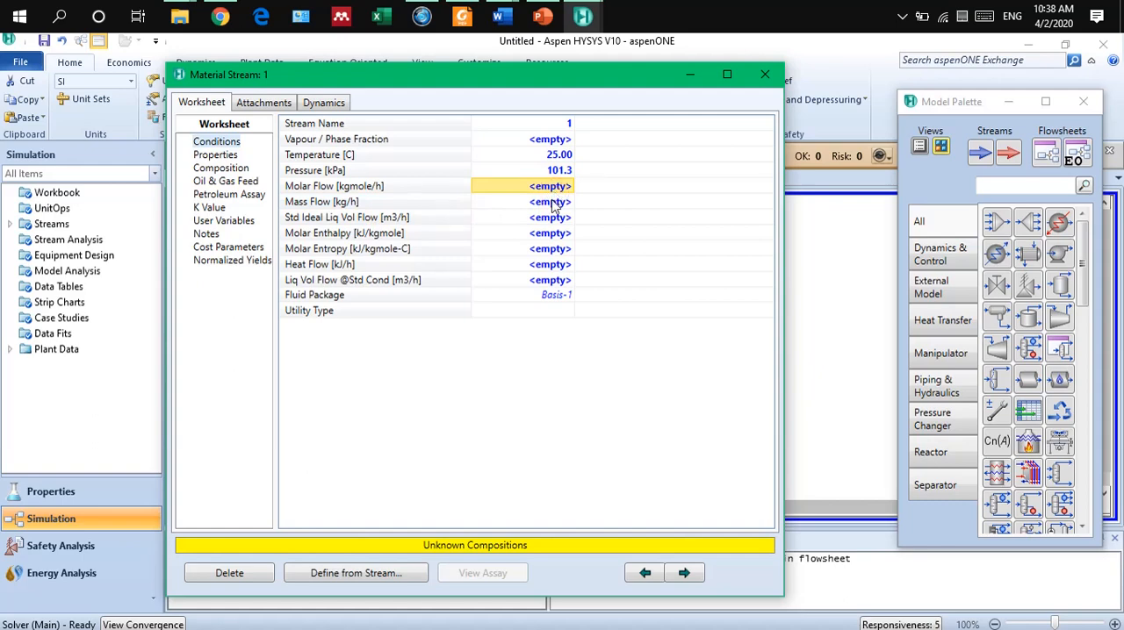
pyautogui.click(552, 204)
pyautogui.write('100')
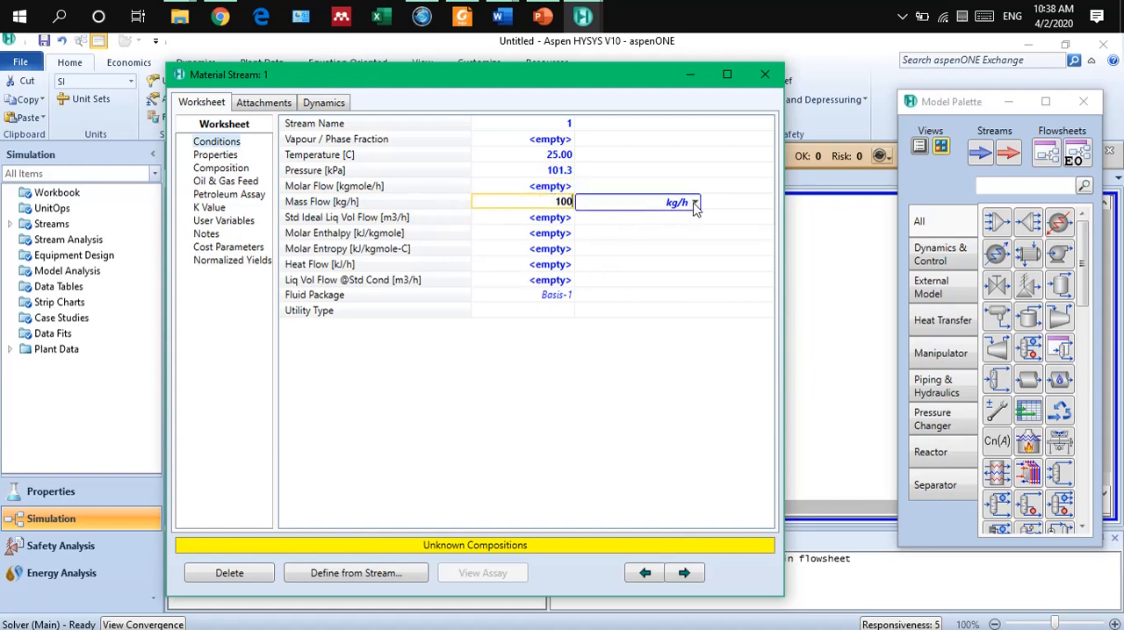
pyautogui.click(694, 203)
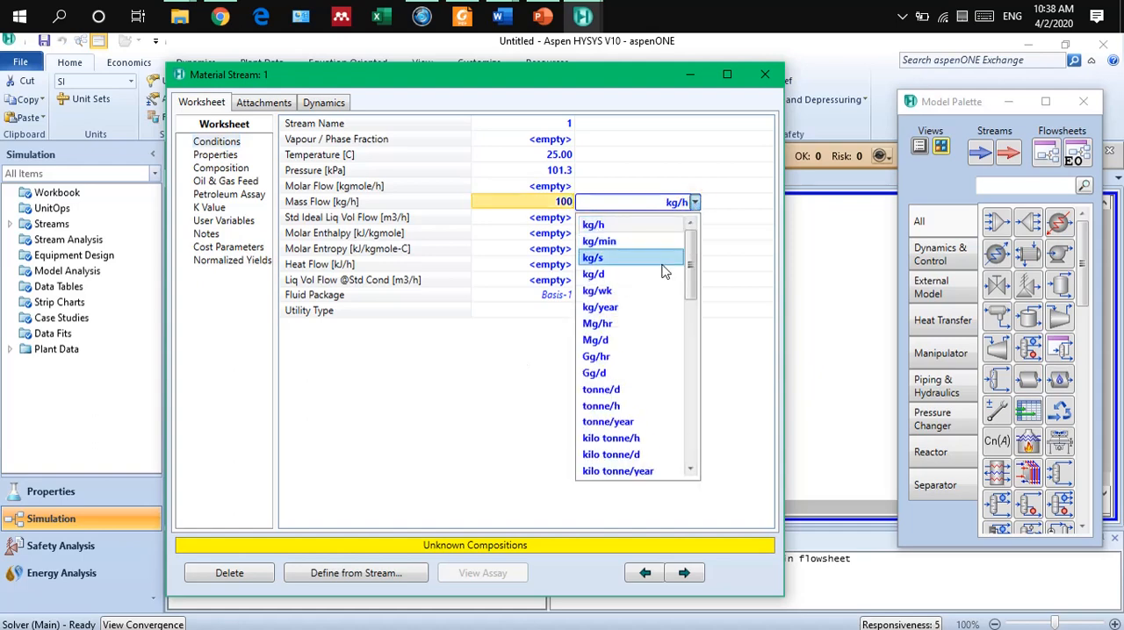
pyautogui.click(654, 228)
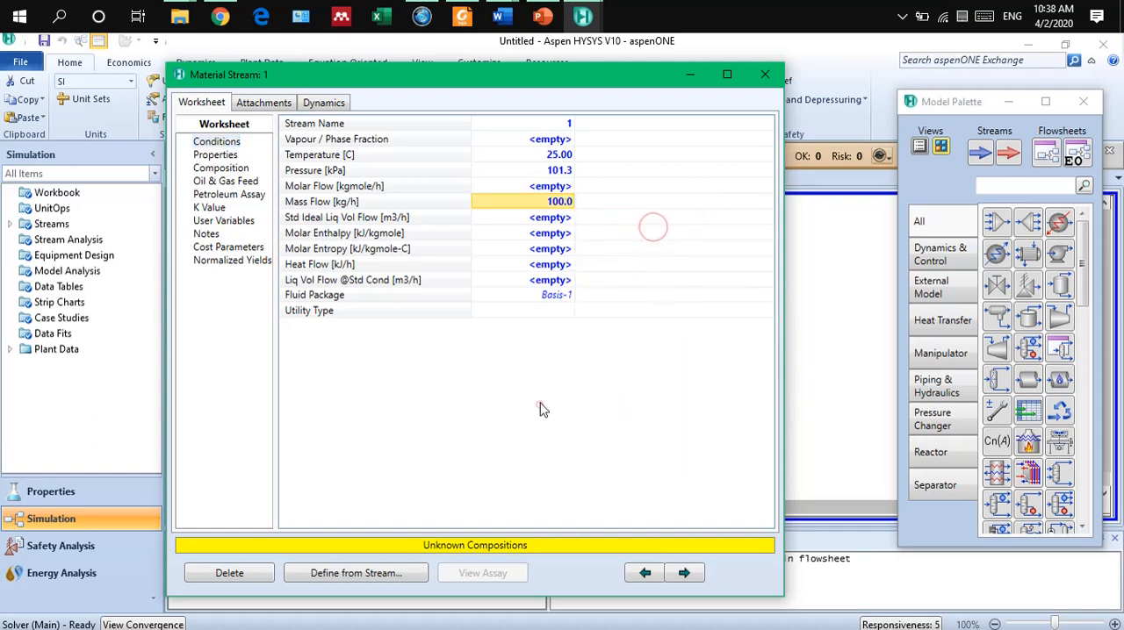
# Define the stream's composition with mole fractions of 0.2 for H2O, 0.3 for Ethanol and 0.5 for 1-Propanol.
pyautogui.click(222, 169)
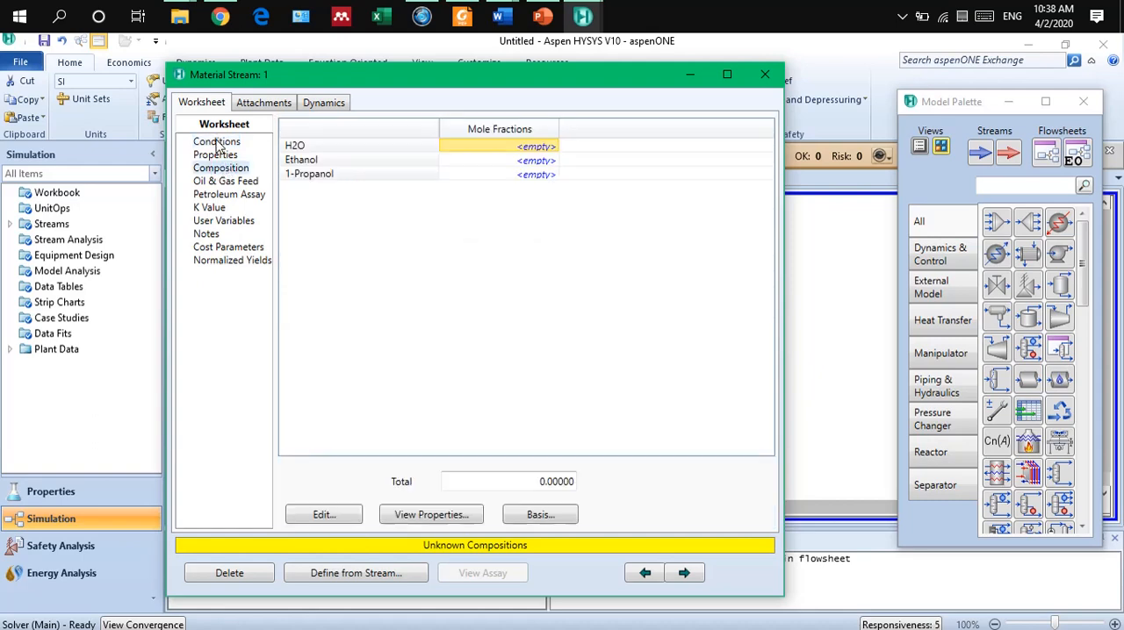
pyautogui.click(217, 142)
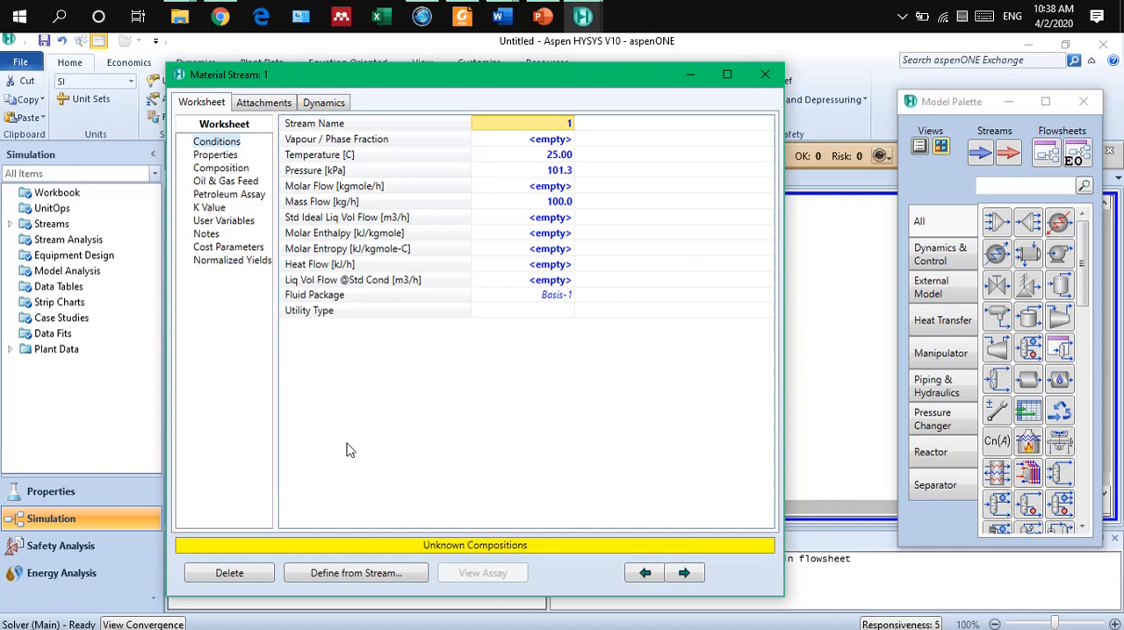
pyautogui.click(222, 168)
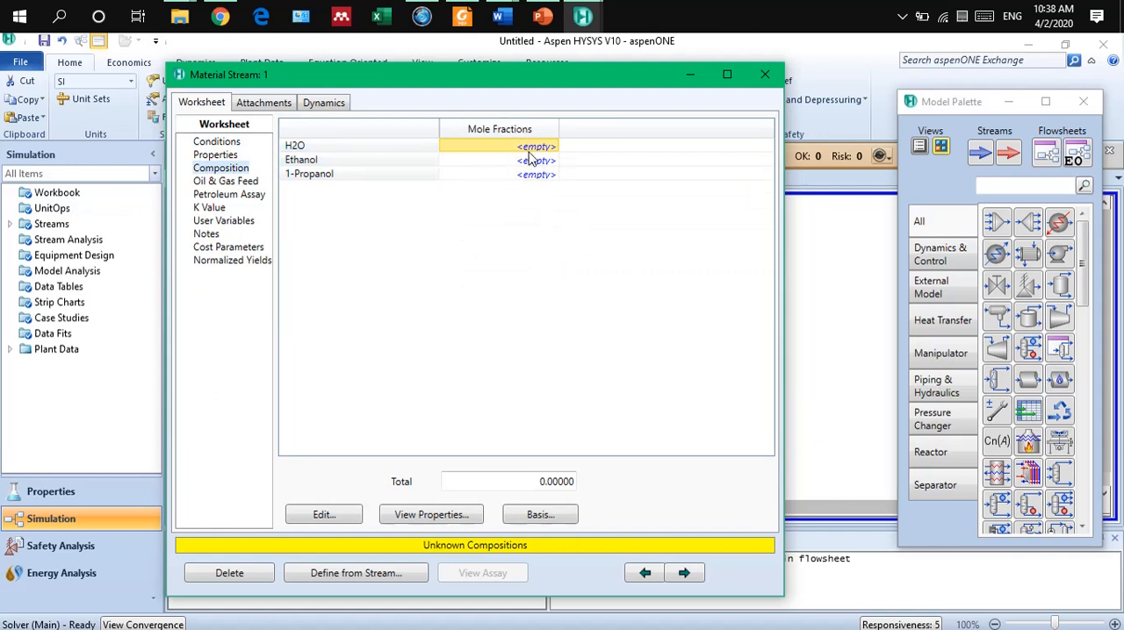
pyautogui.write('0.2')
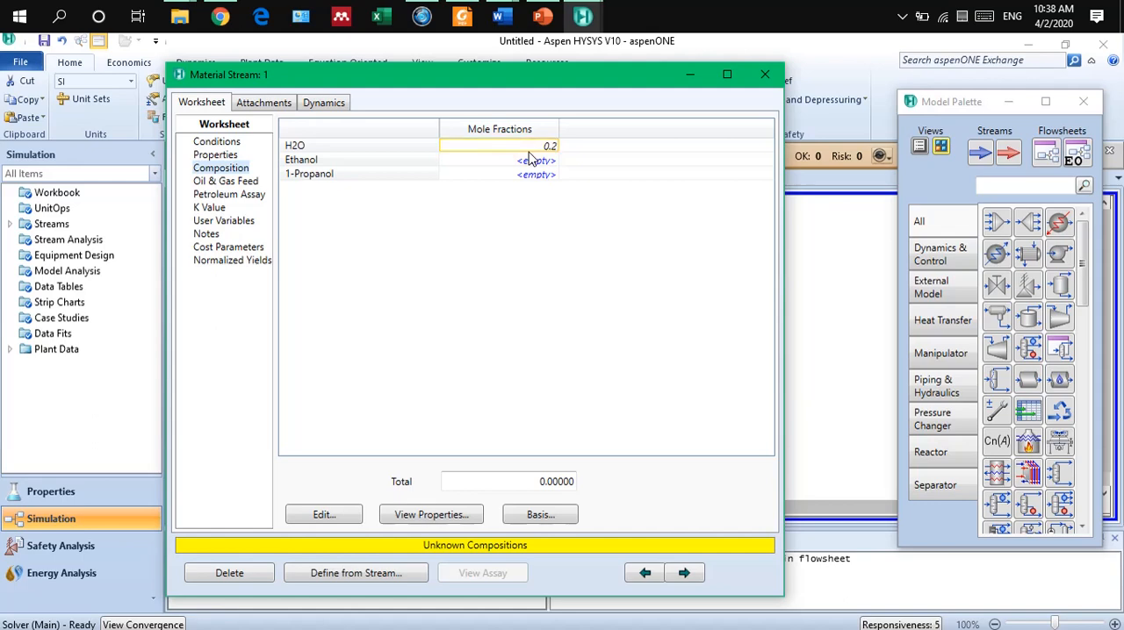
pyautogui.press('Return')
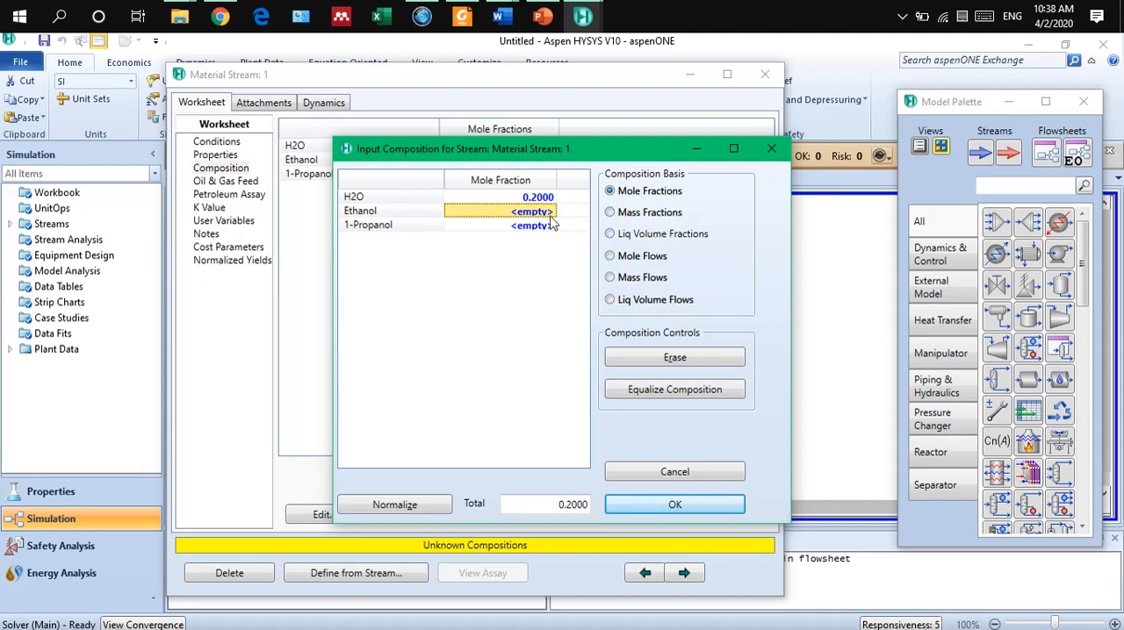
pyautogui.write('0.3')
pyautogui.press('Return')
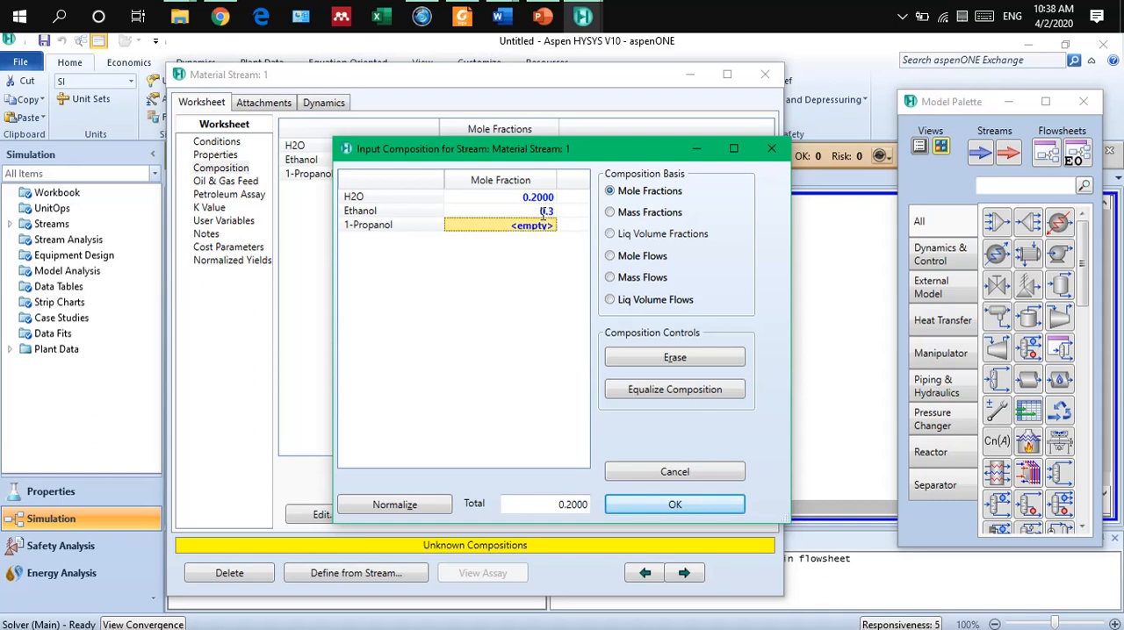
pyautogui.write('0.5')
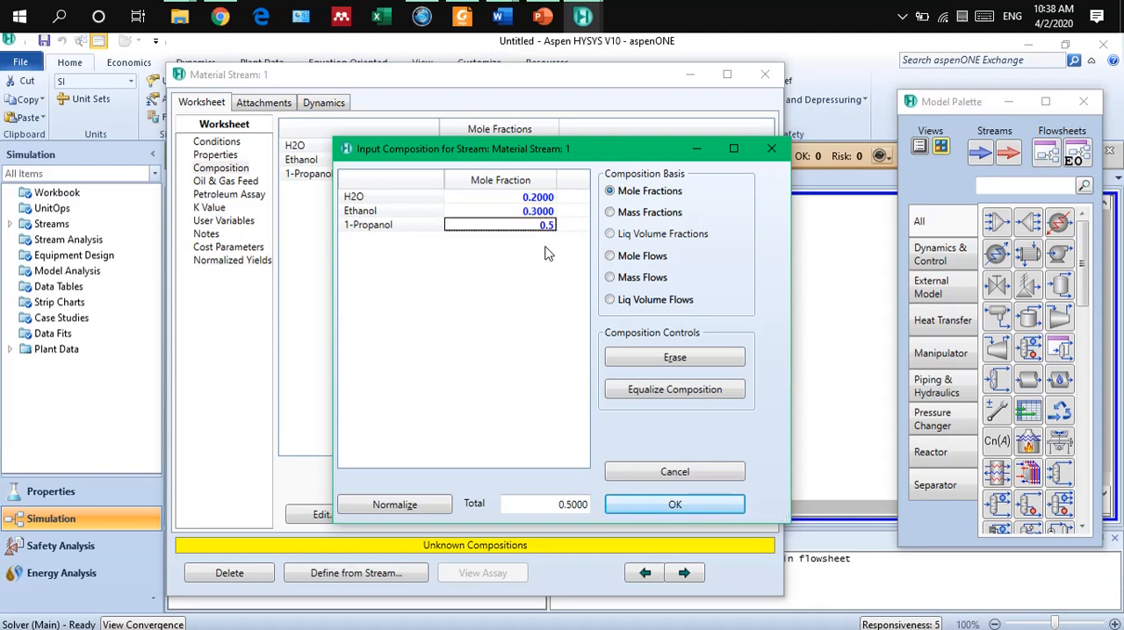
pyautogui.press('Return')
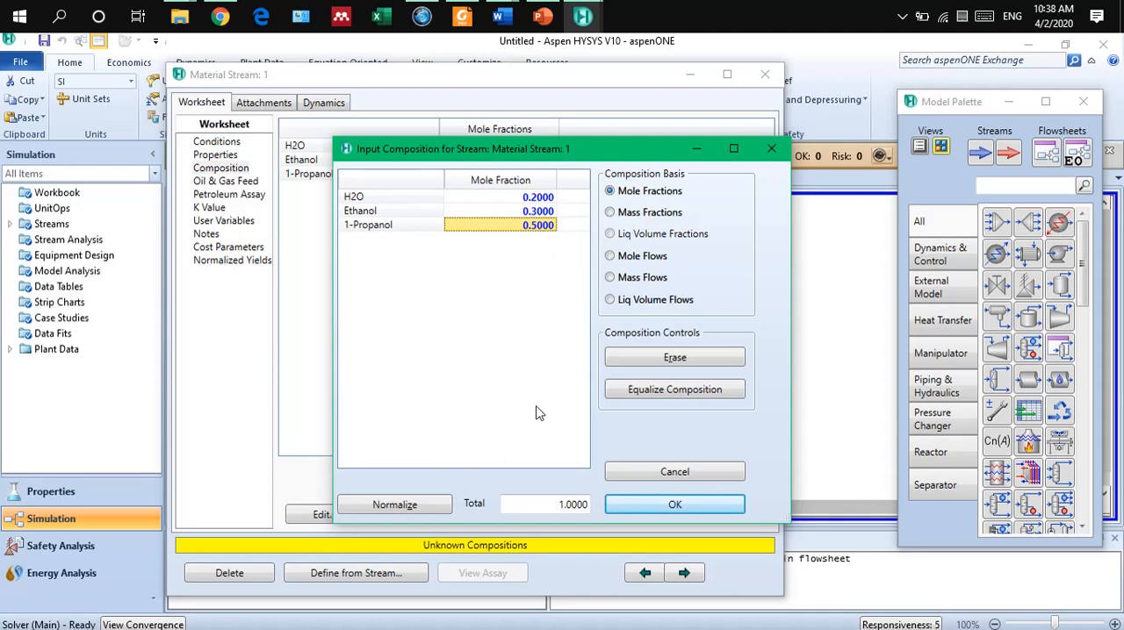
pyautogui.click(646, 507)
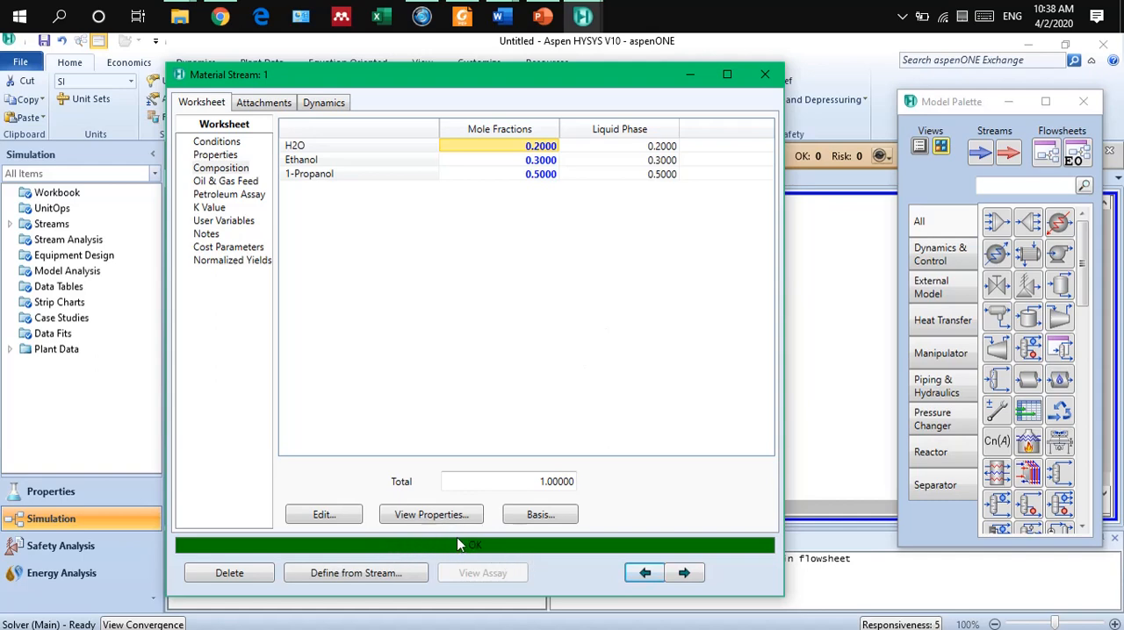
# Review the full list of calculated properties of material stream 1 in full view, and close the stream's window.
pyautogui.click(216, 156)
pyautogui.click(727, 74)
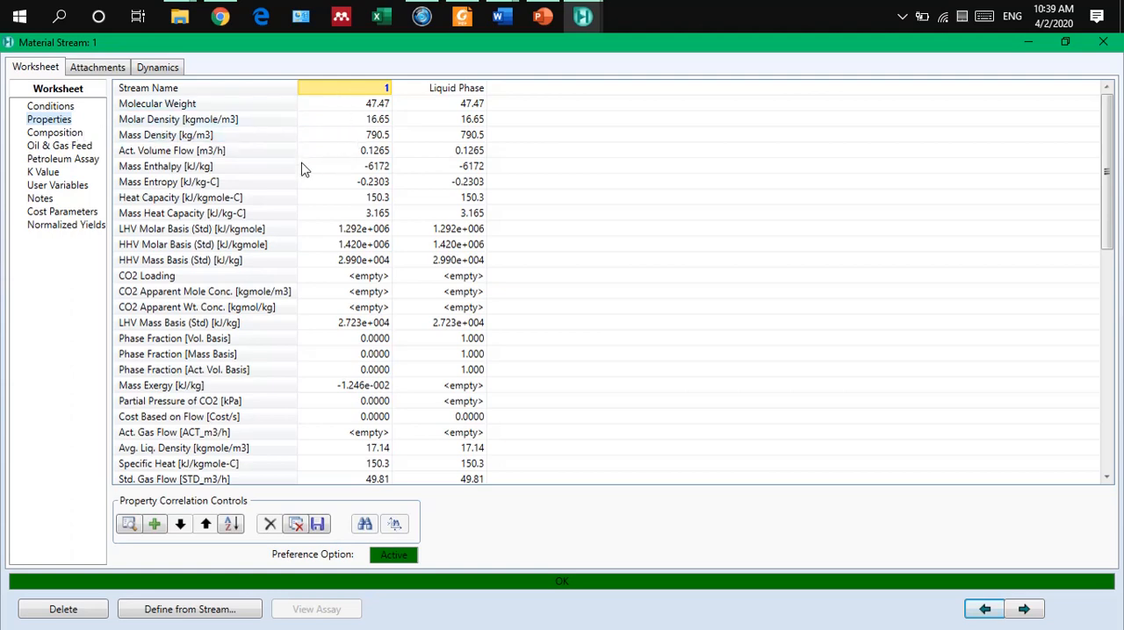
pyautogui.scroll(-3, 351, 215)
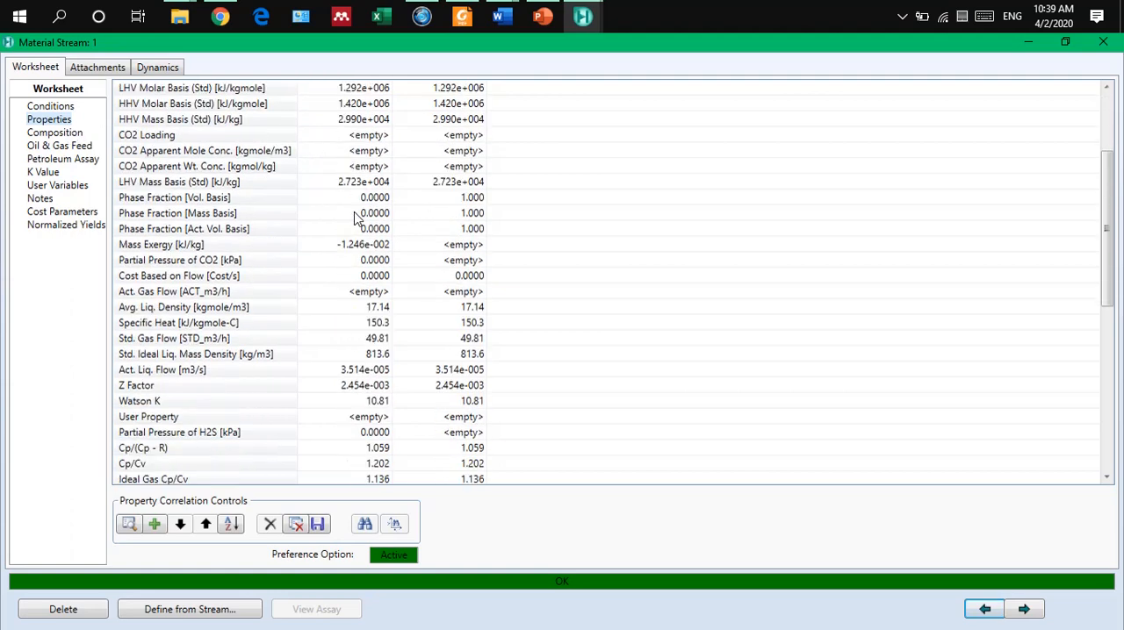
pyautogui.scroll(3, 355, 217)
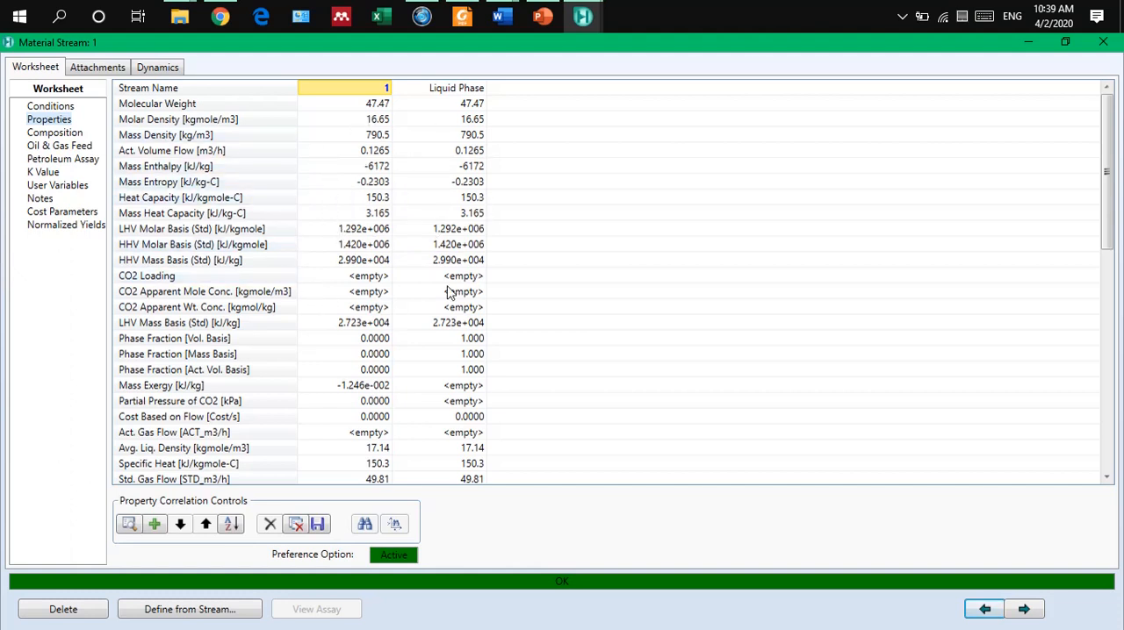
pyautogui.scroll(-6, 375, 213)
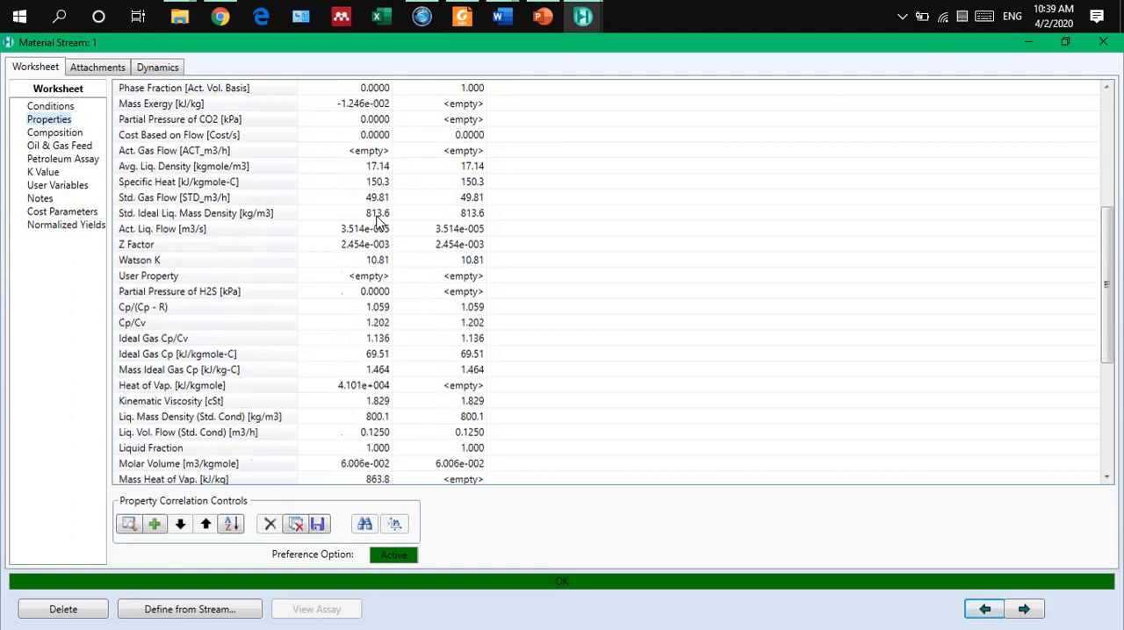
pyautogui.scroll(-5, 378, 220)
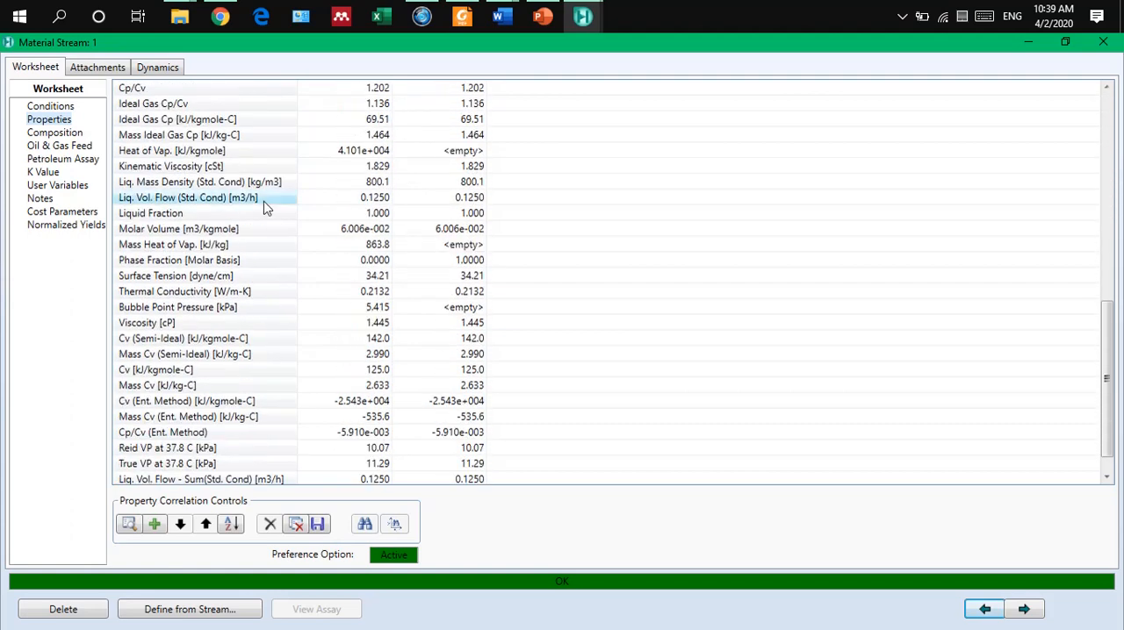
pyautogui.scroll(7, 283, 290)
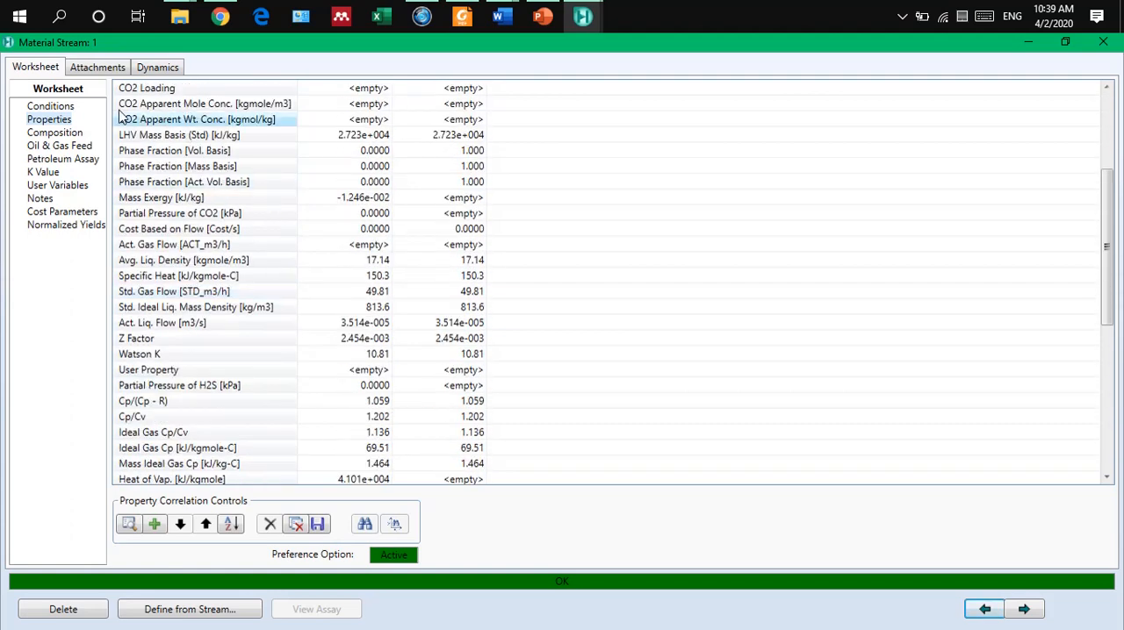
pyautogui.click(1103, 42)
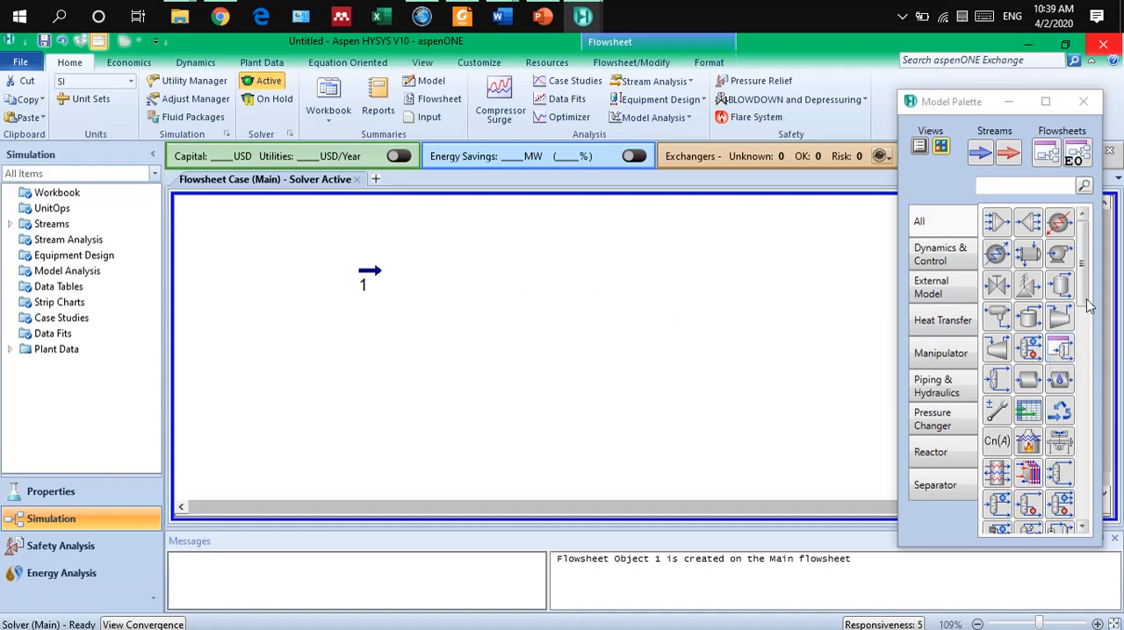
# Place a pump on the flowsheet just to the right of stream 1 and adjust its position.
pyautogui.click(1060, 254)
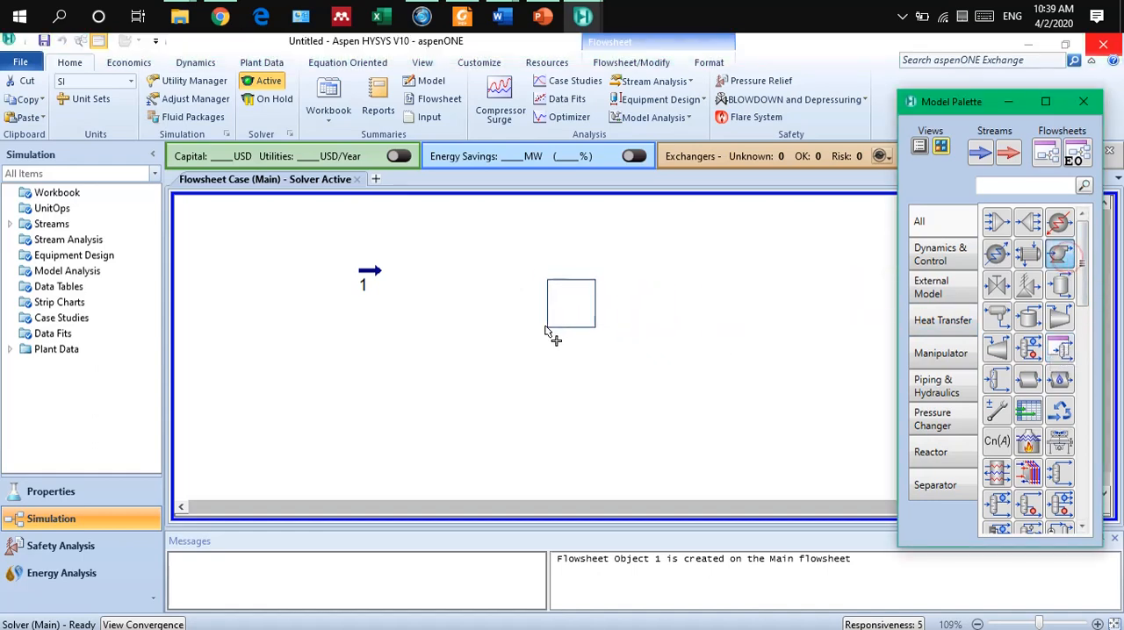
pyautogui.click(436, 309)
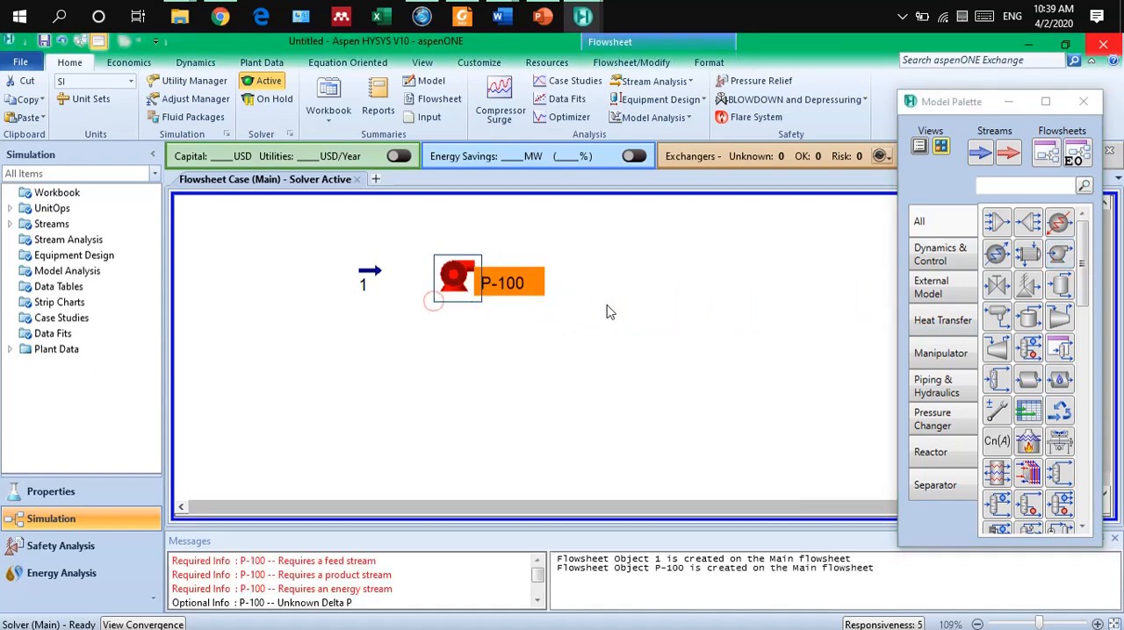
pyautogui.click(456, 287)
pyautogui.moveTo(455, 287); pyautogui.dragTo(447, 290)
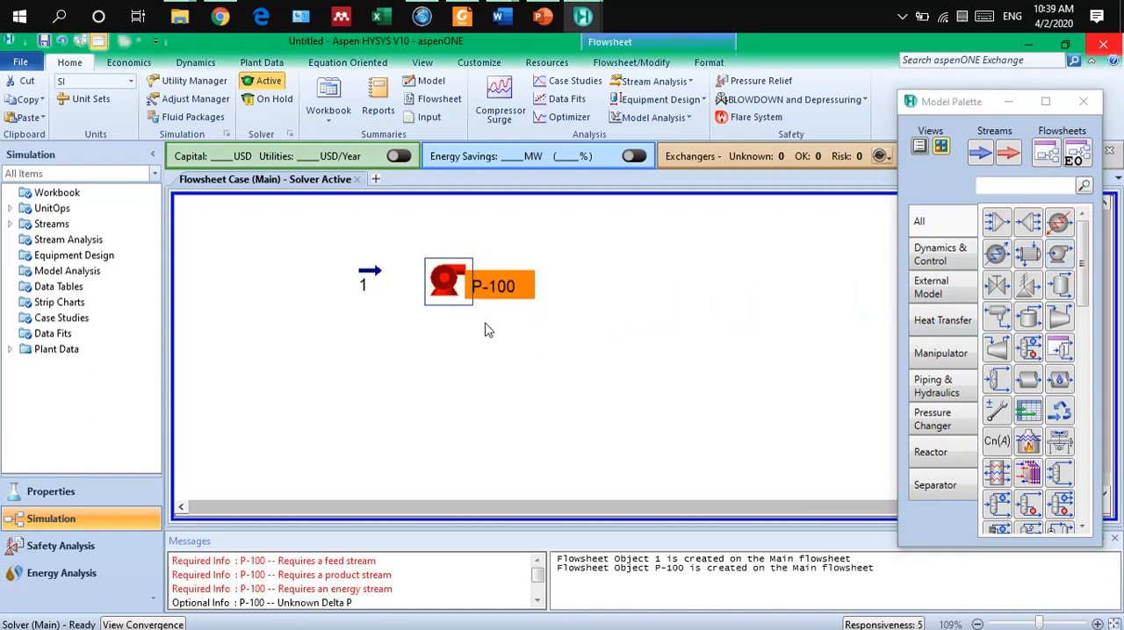
# Connect the pump's inlet to stream 1 and create a new outlet stream named 2.
pyautogui.doubleClick(437, 283)
pyautogui.moveTo(484, 252); pyautogui.dragTo(933, 216)
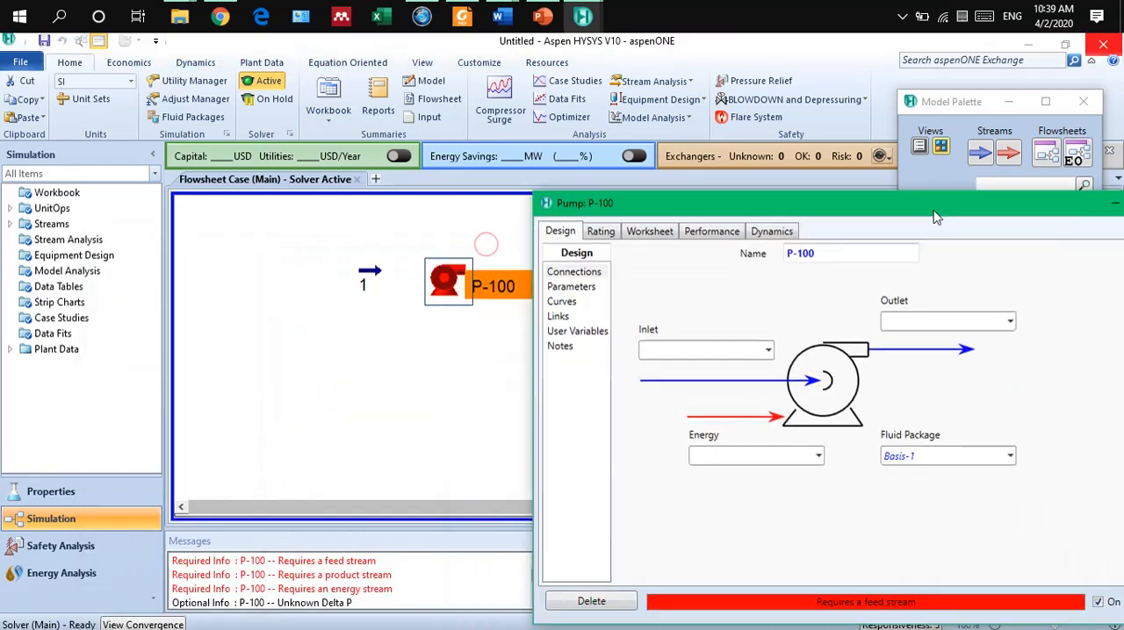
pyautogui.click(767, 349)
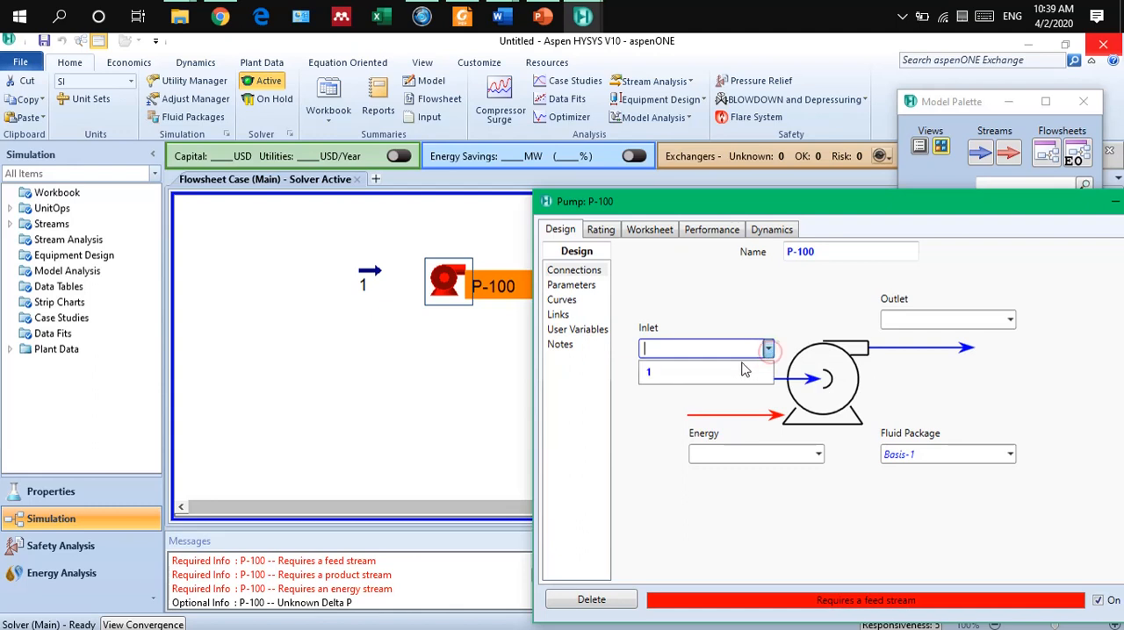
pyautogui.click(733, 373)
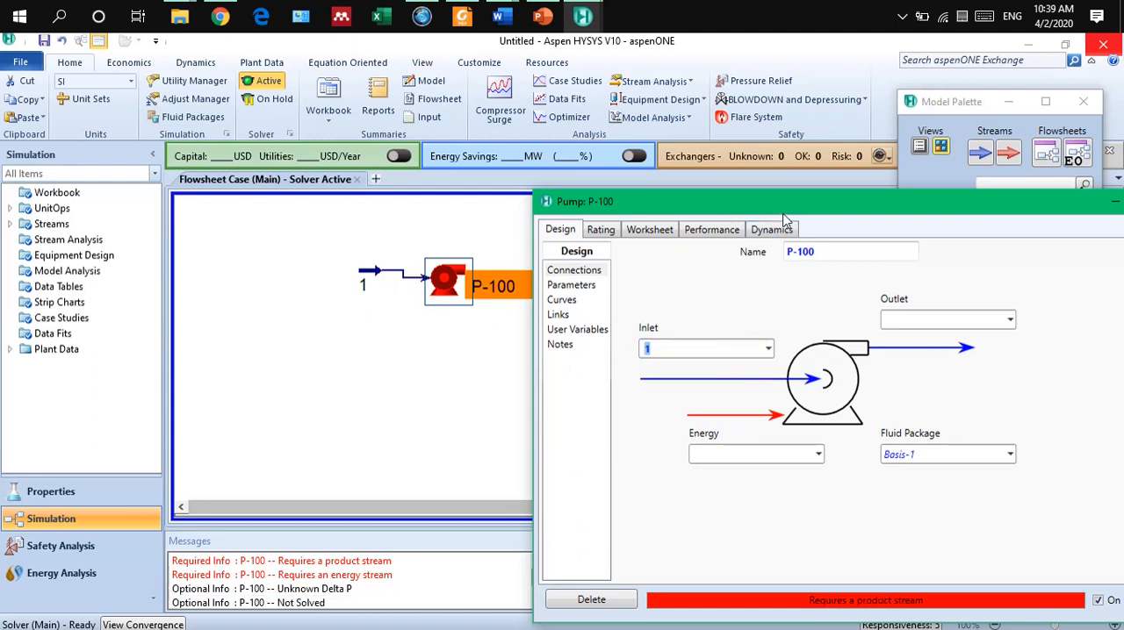
pyautogui.moveTo(786, 212); pyautogui.dragTo(826, 202)
pyautogui.click(949, 311)
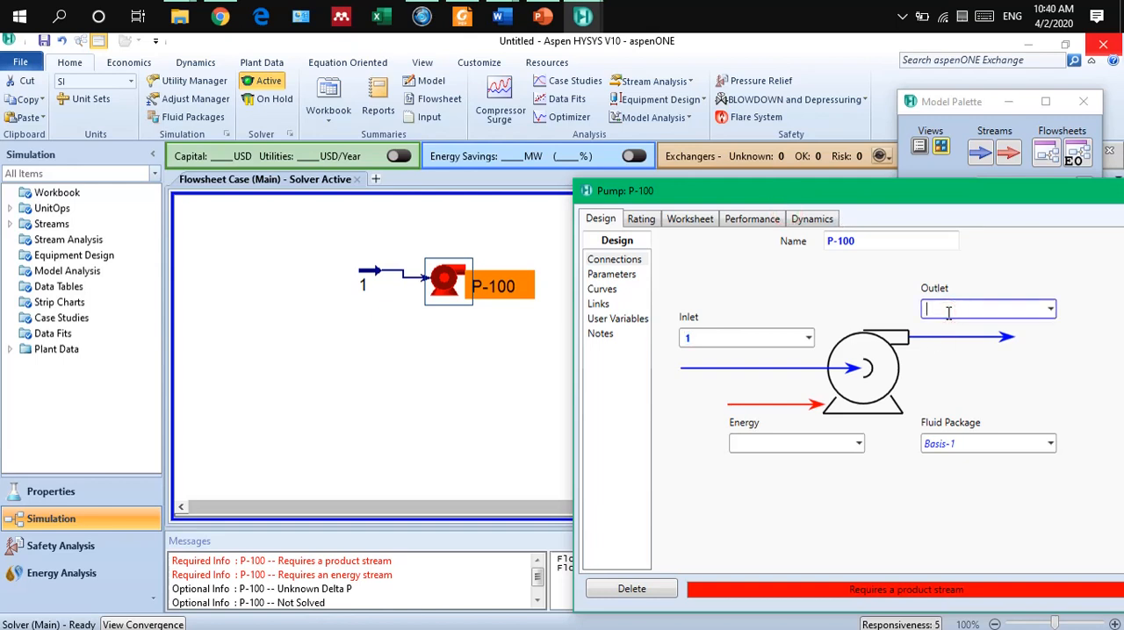
pyautogui.press('Return')
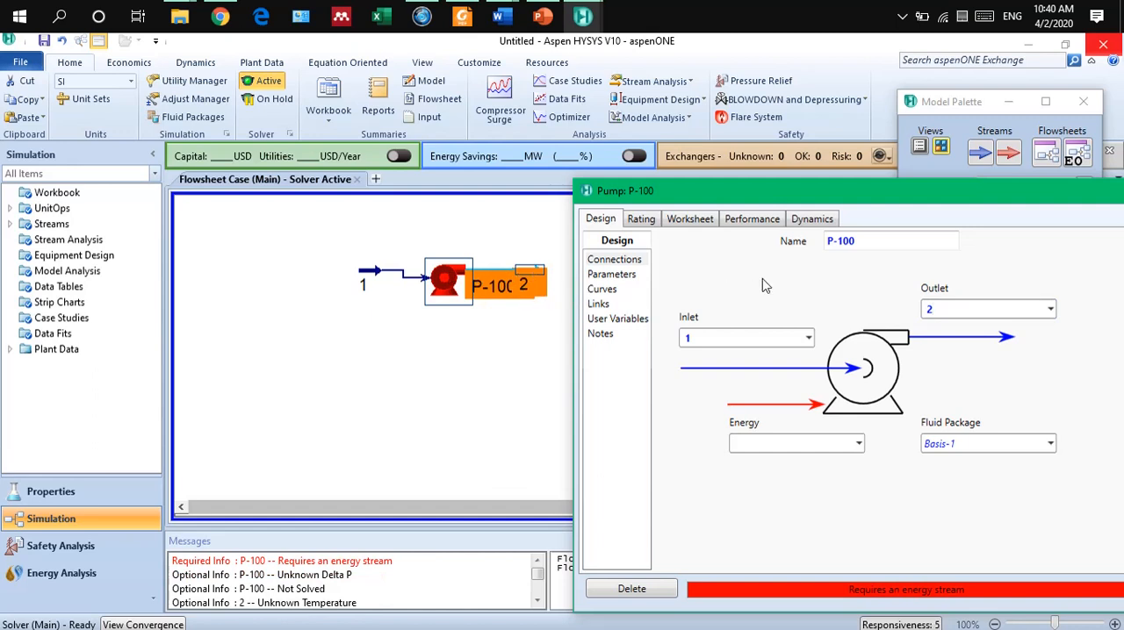
# Create an energy stream named Ws for the pump.
pyautogui.moveTo(913, 200); pyautogui.dragTo(891, 193)
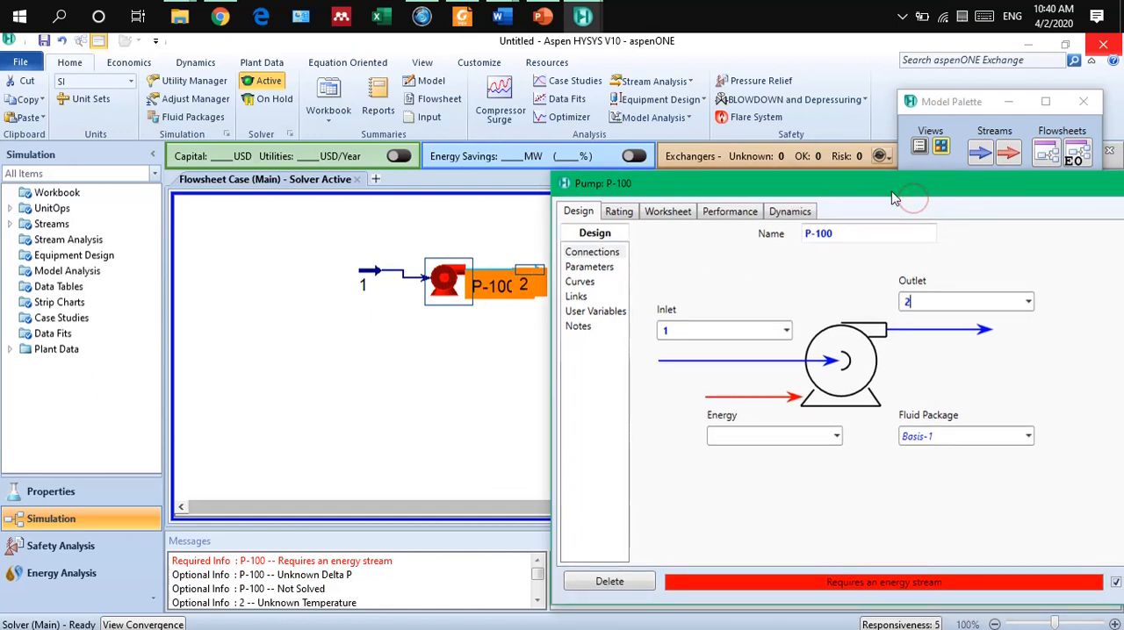
pyautogui.click(749, 439)
pyautogui.click(757, 437)
pyautogui.write('Ws')
pyautogui.click(784, 540)
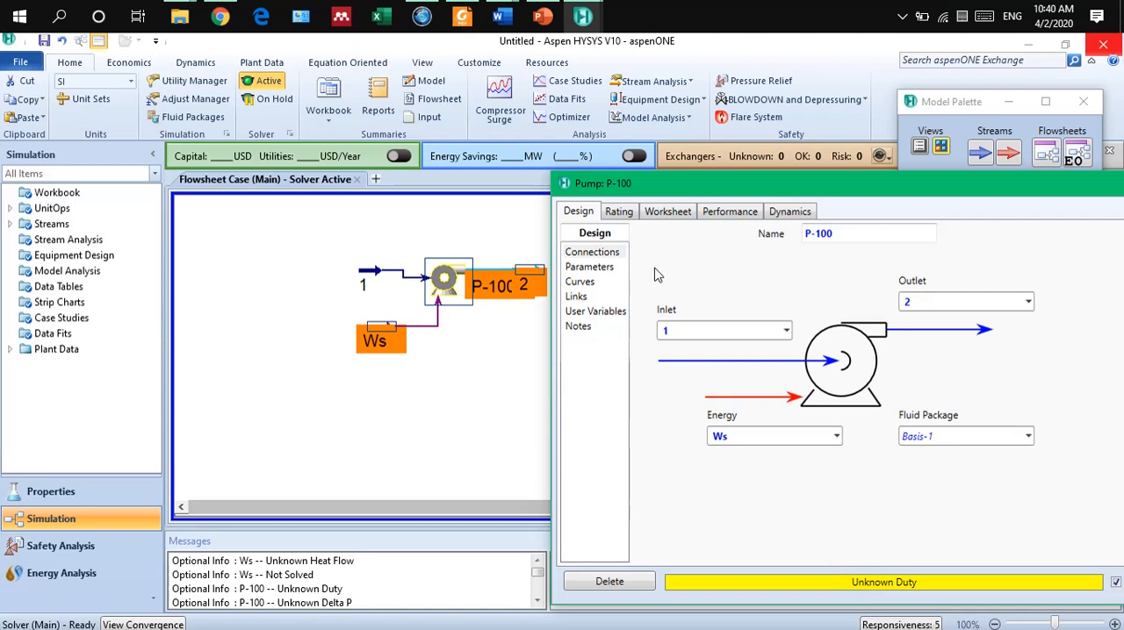
# Set the pressure of the pump's outlet stream 2 to 500 kPa in the pump's worksheet.
pyautogui.click(671, 213)
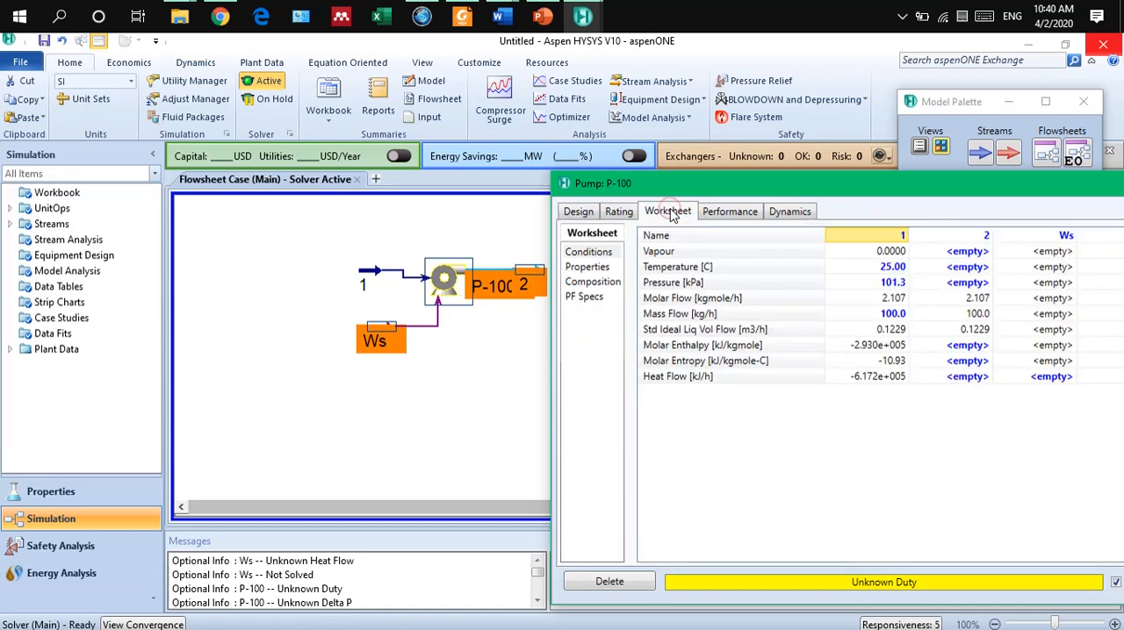
pyautogui.click(957, 284)
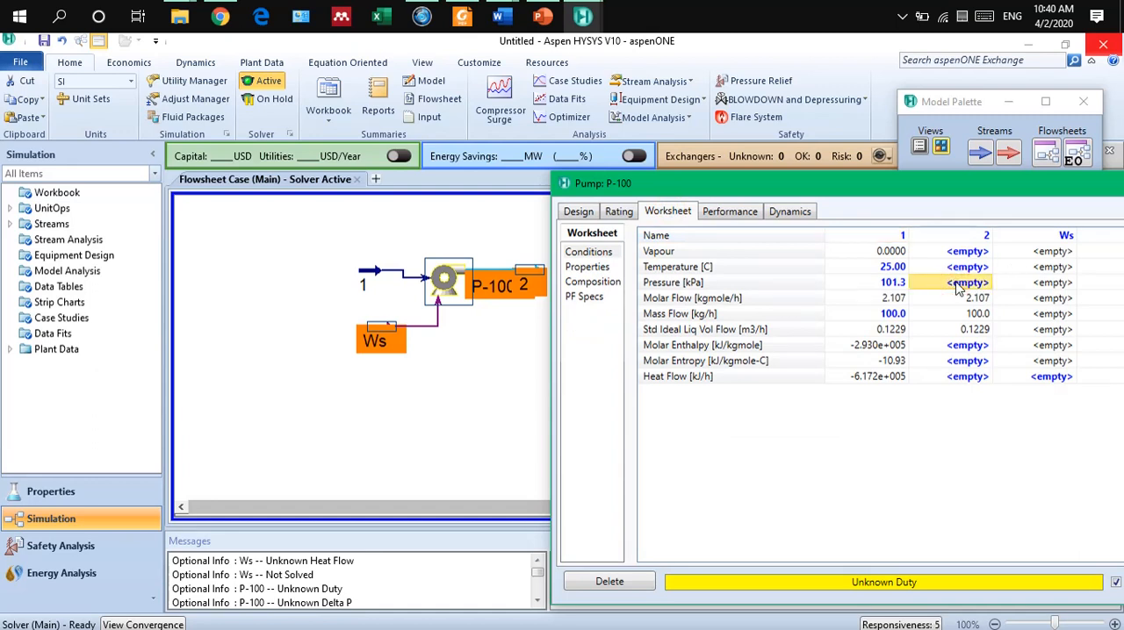
pyautogui.write('5')
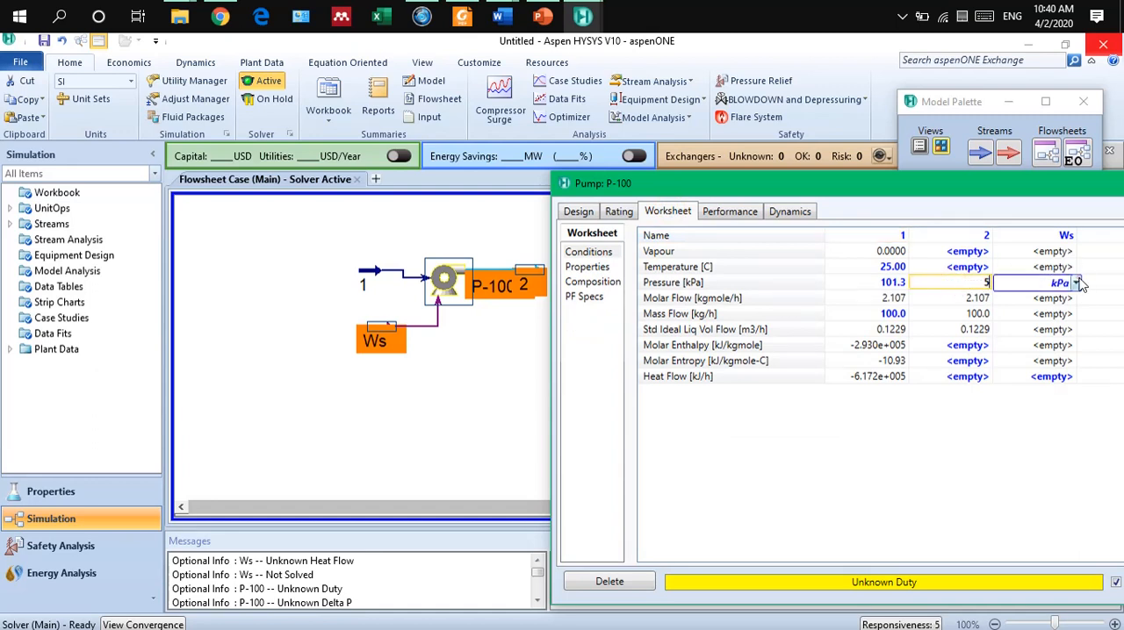
pyautogui.click(1075, 283)
pyautogui.click(1032, 374)
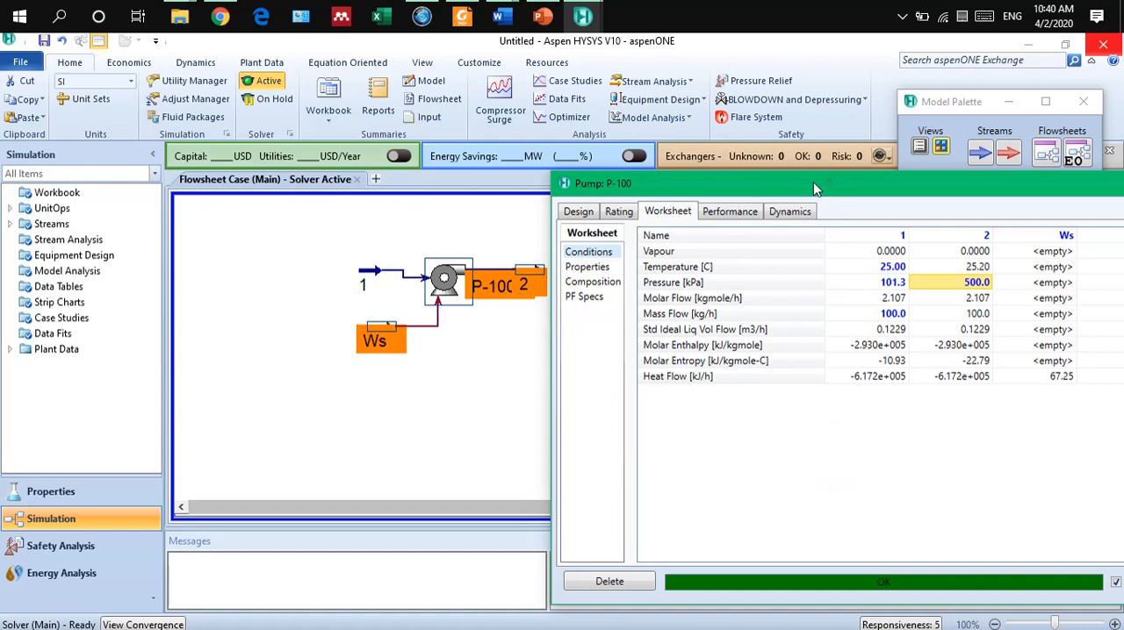
# Move stream 1 slightly left and down on the flowsheet so it lines up with the pump's inlet.
pyautogui.moveTo(813, 182); pyautogui.dragTo(804, 141)
pyautogui.click(375, 275)
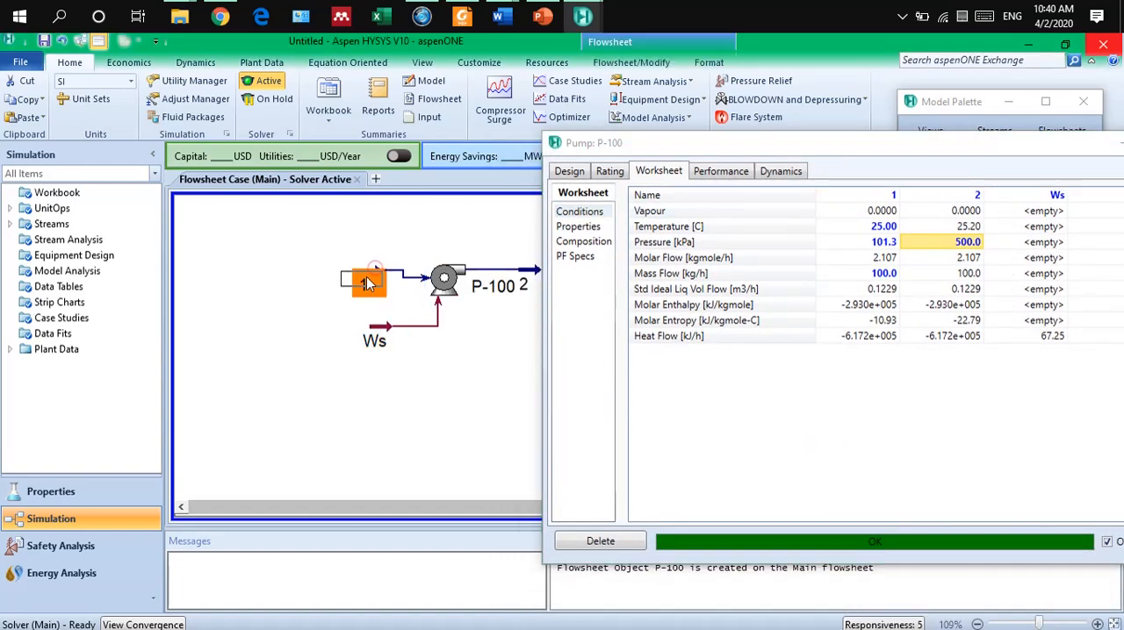
pyautogui.click(737, 418)
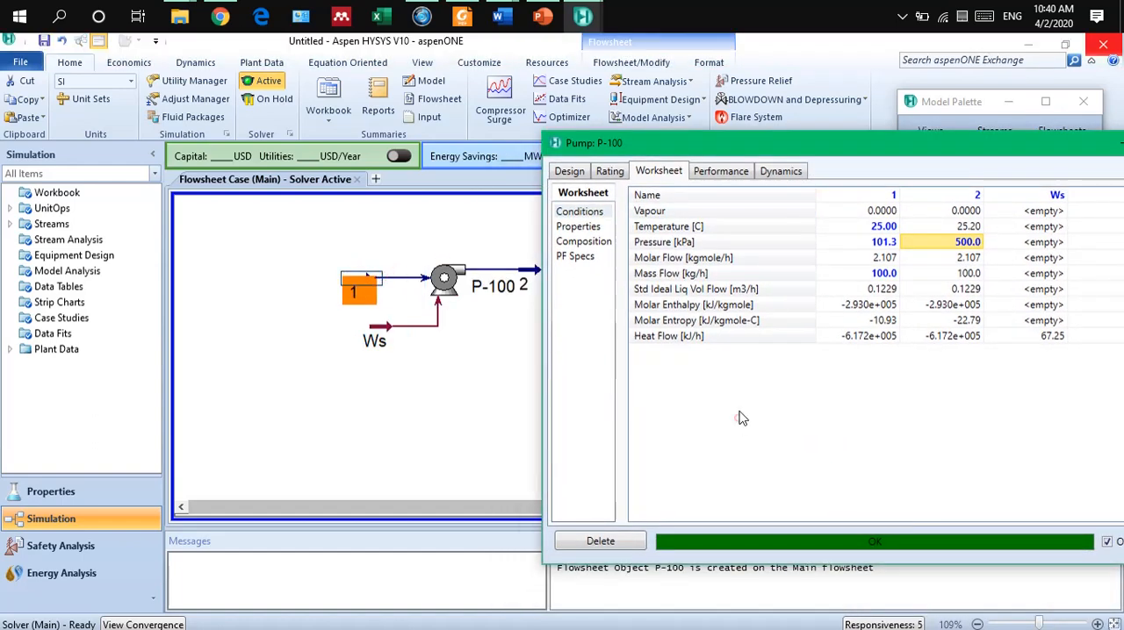
# Examine the pump's rating curves, performance results and rotor power, and close the pump's window.
pyautogui.click(608, 174)
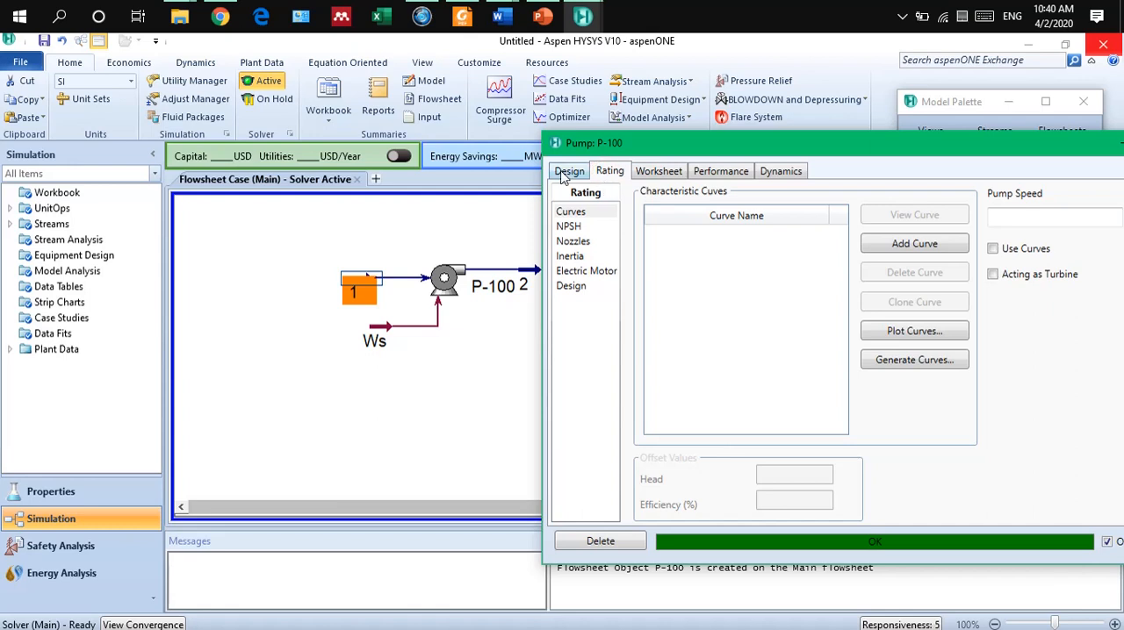
pyautogui.click(713, 172)
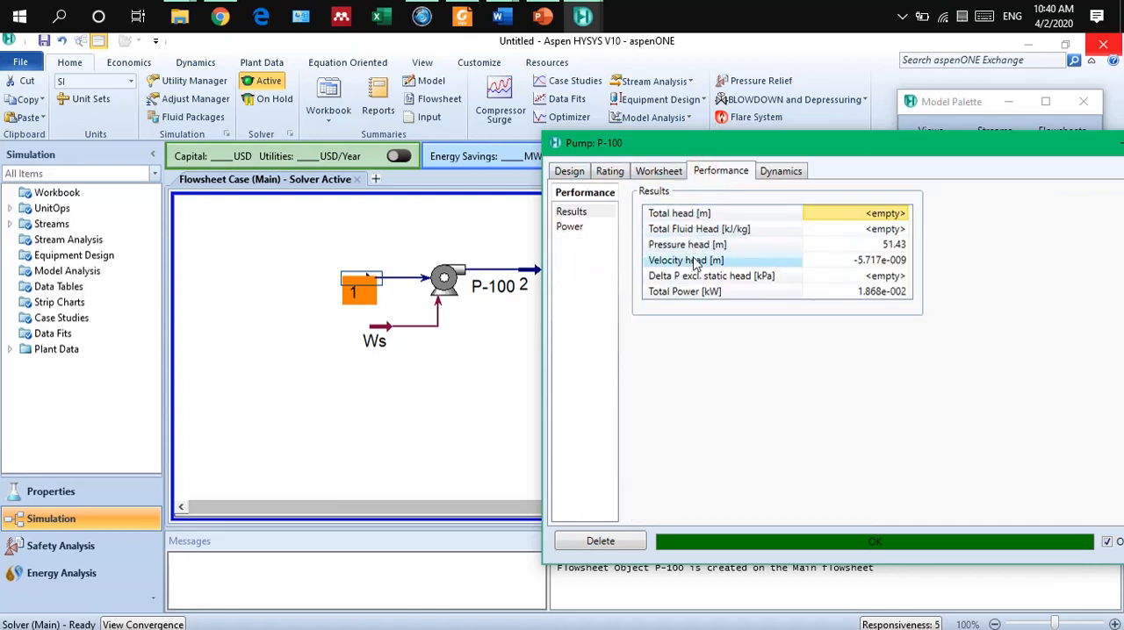
pyautogui.moveTo(866, 302)
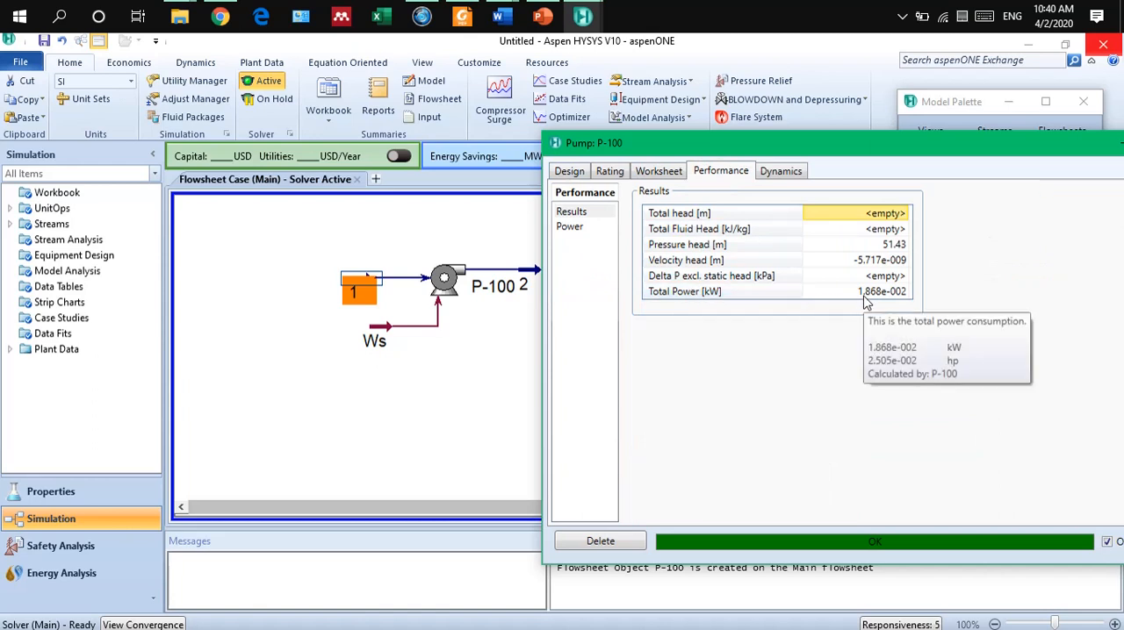
pyautogui.click(571, 227)
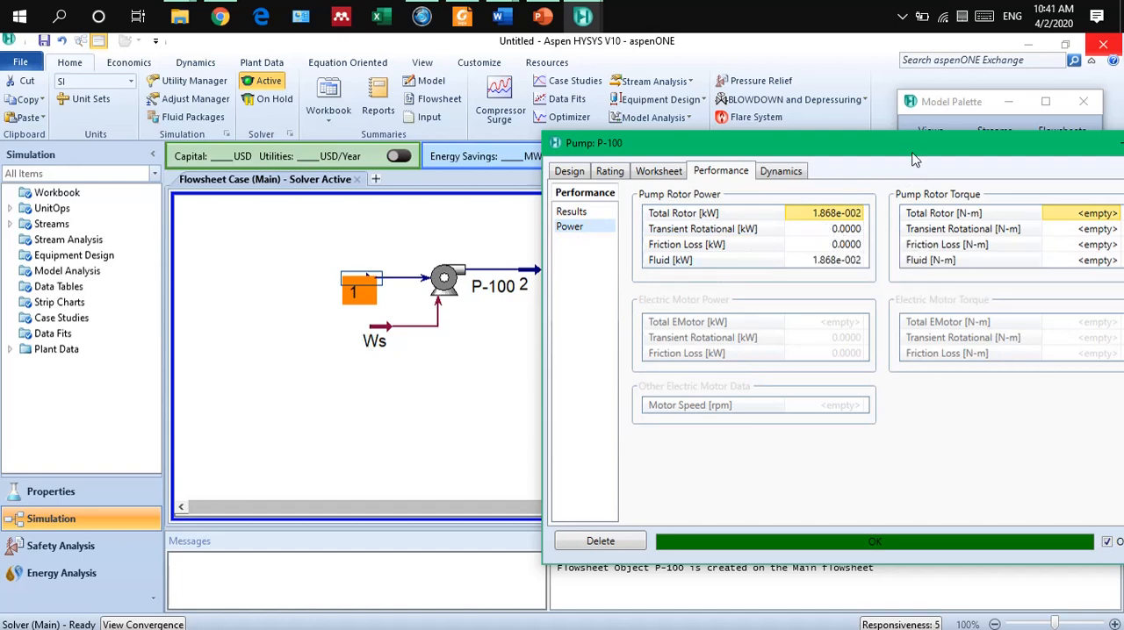
pyautogui.moveTo(913, 145); pyautogui.dragTo(828, 131)
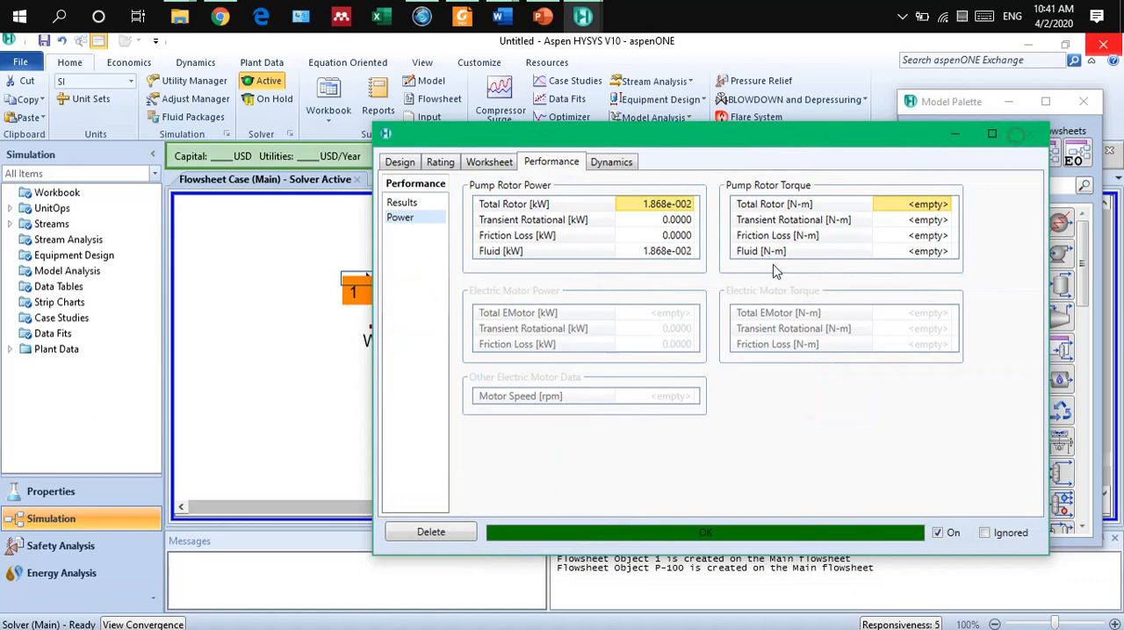
pyautogui.click(1029, 134)
pyautogui.moveTo(396, 332)
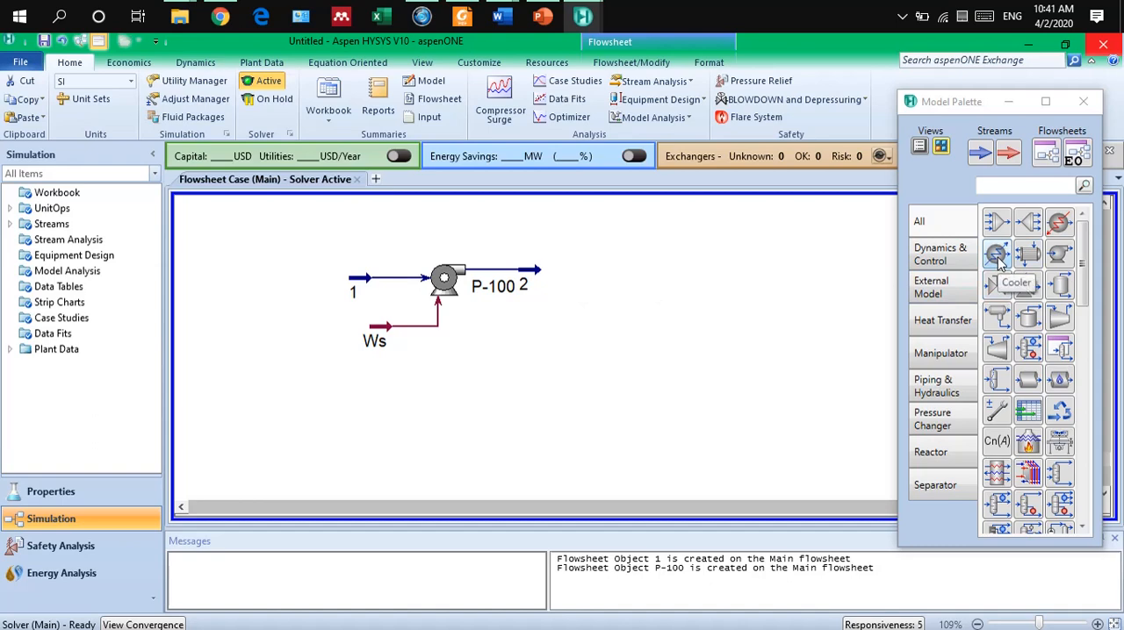
# Place a heater on the flowsheet to the right of stream 2.
pyautogui.click(1058, 226)
pyautogui.click(575, 290)
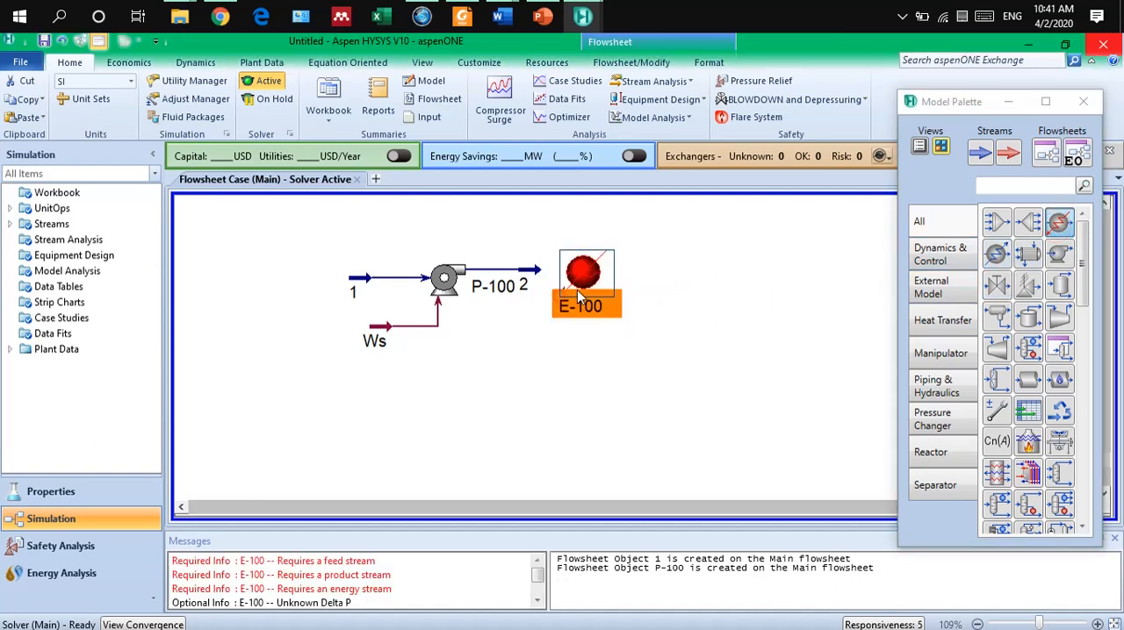
pyautogui.click(660, 297)
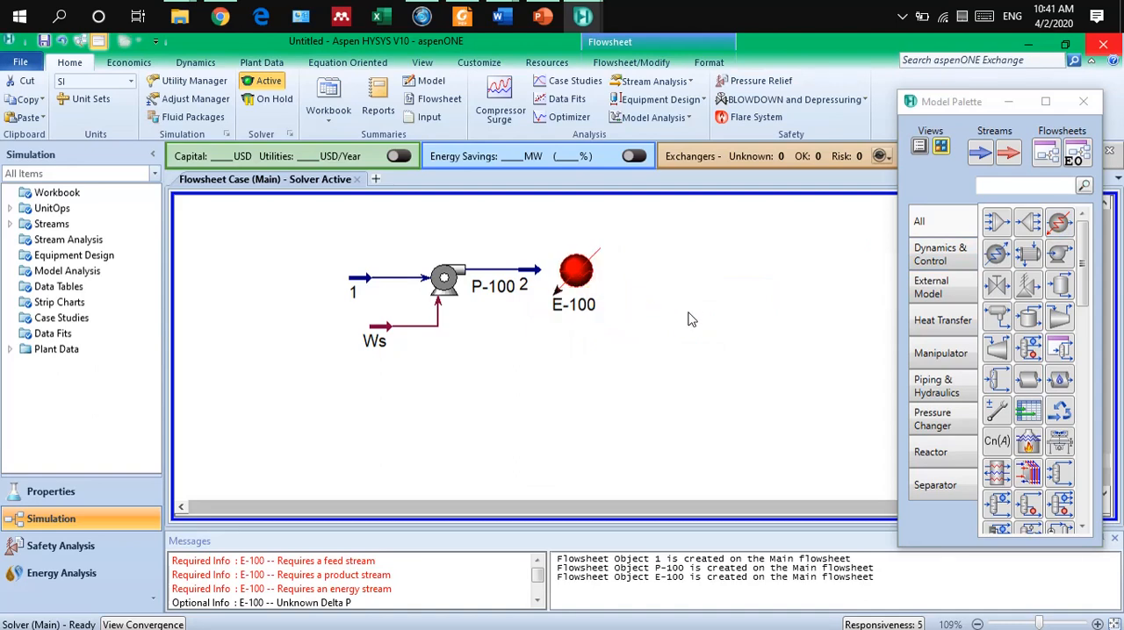
# Connect the heater with stream 2 as inlet, stream 3 as outlet and Q1 as its energy stream.
pyautogui.doubleClick(574, 282)
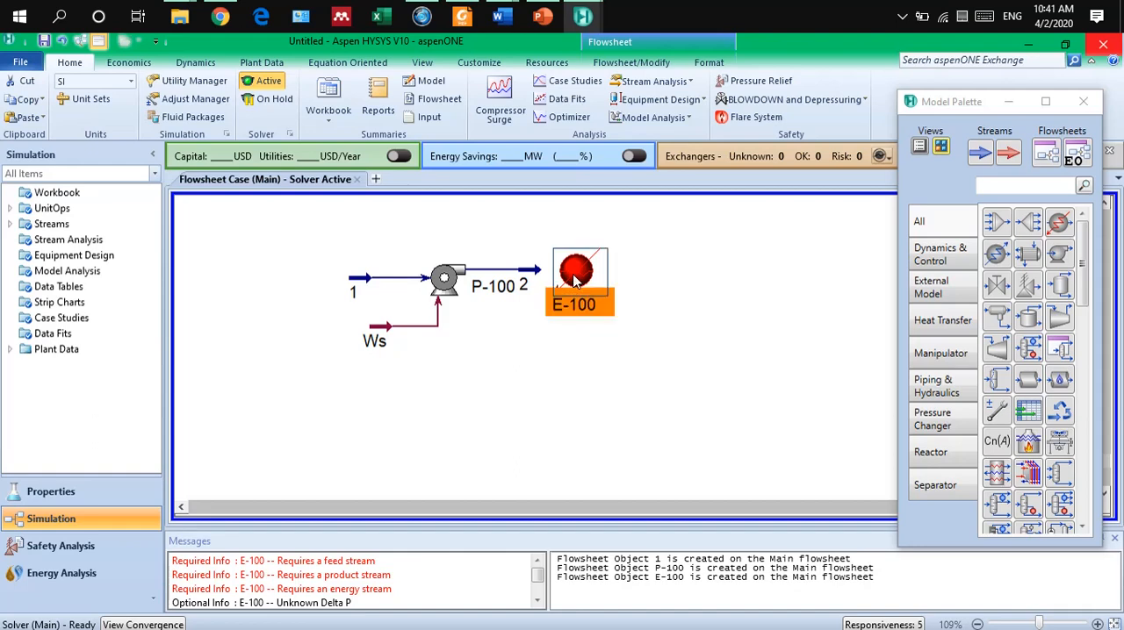
pyautogui.moveTo(432, 282); pyautogui.dragTo(451, 164)
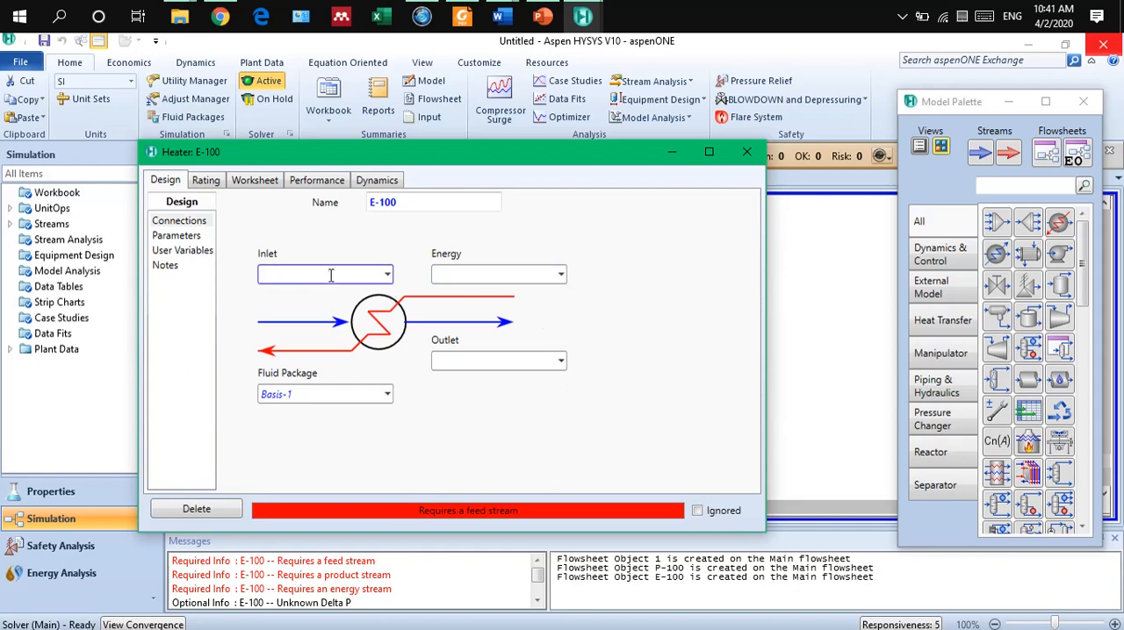
pyautogui.moveTo(498, 158); pyautogui.dragTo(612, 320)
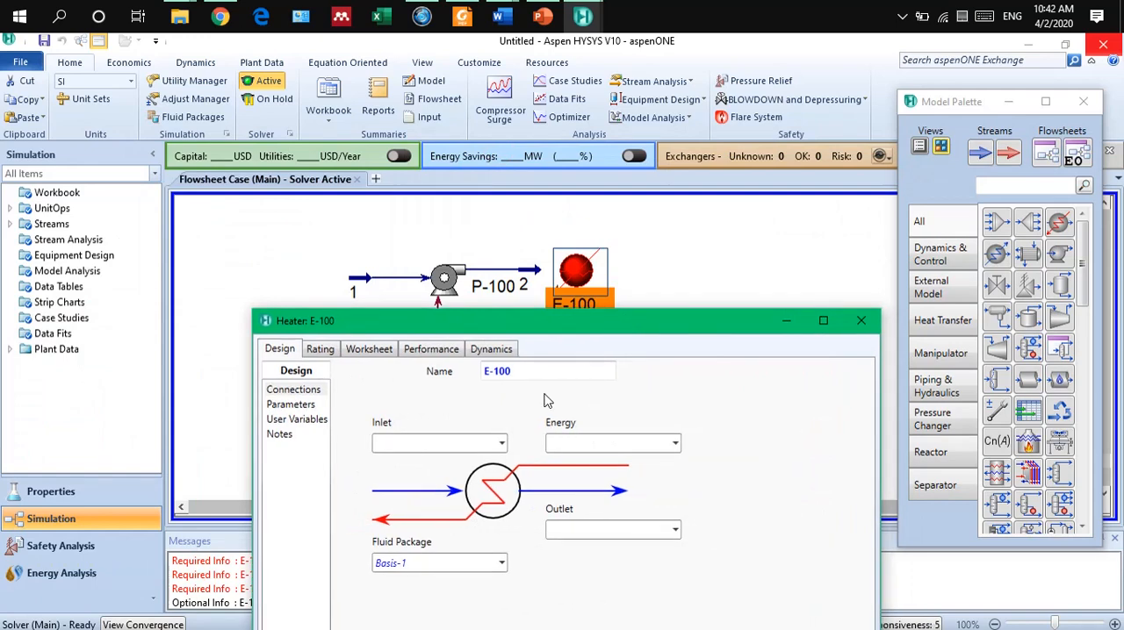
pyautogui.click(502, 446)
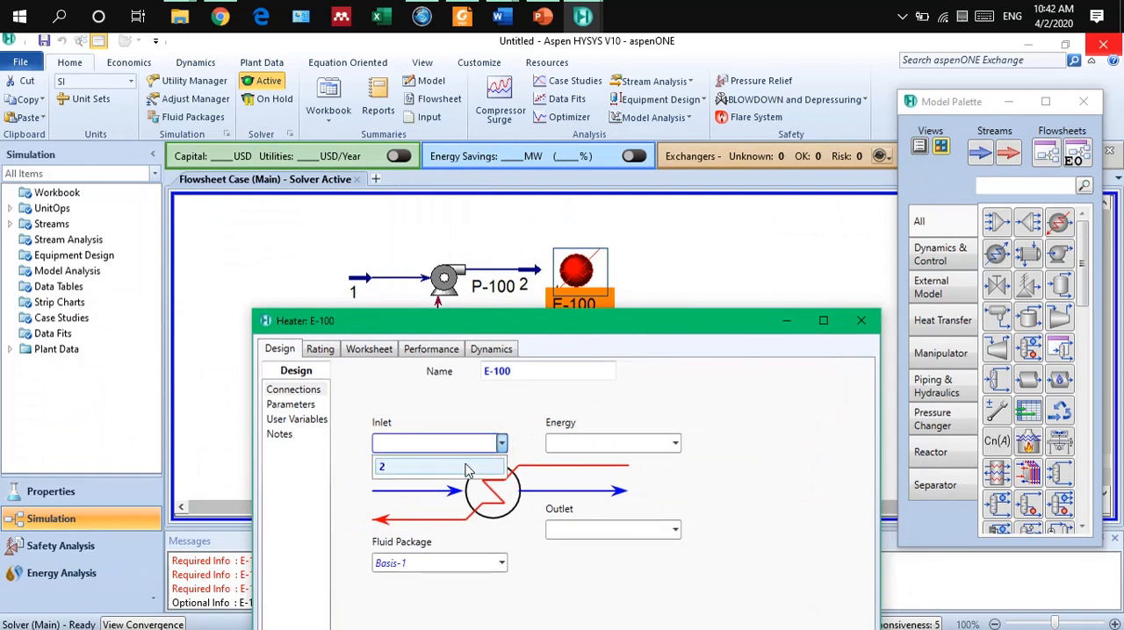
pyautogui.click(465, 463)
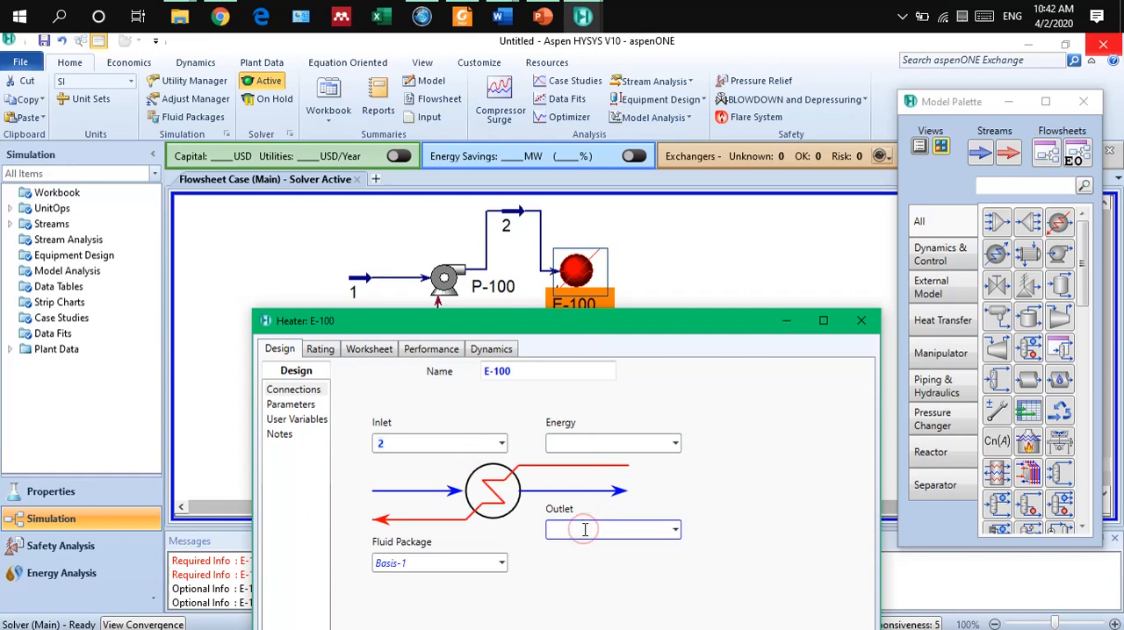
pyautogui.write('3')
pyautogui.press('Return')
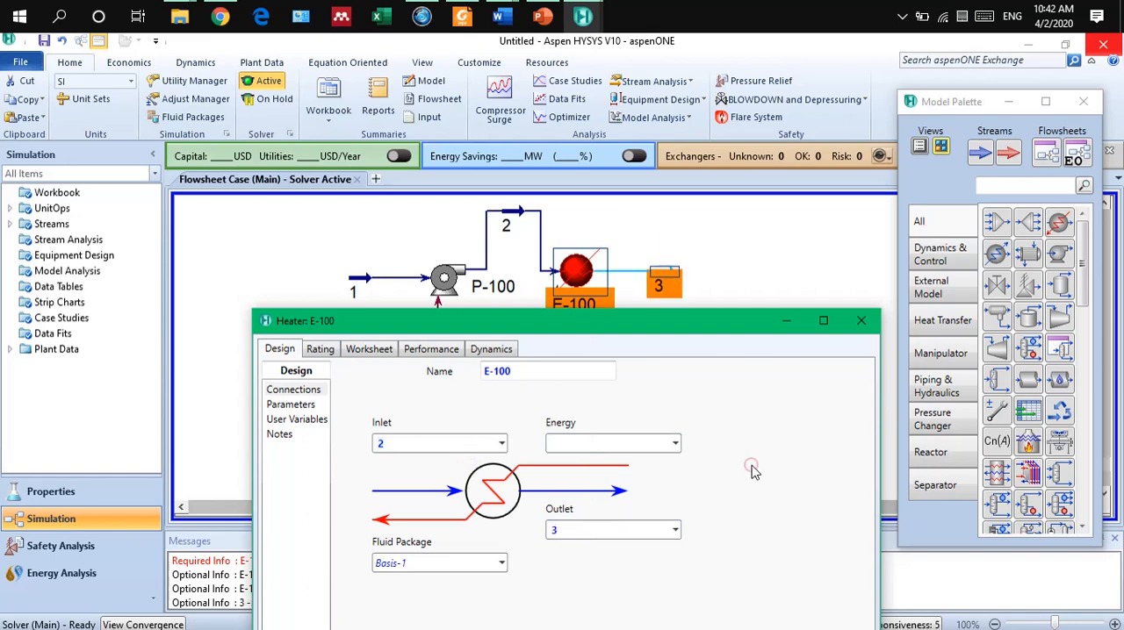
pyautogui.click(751, 464)
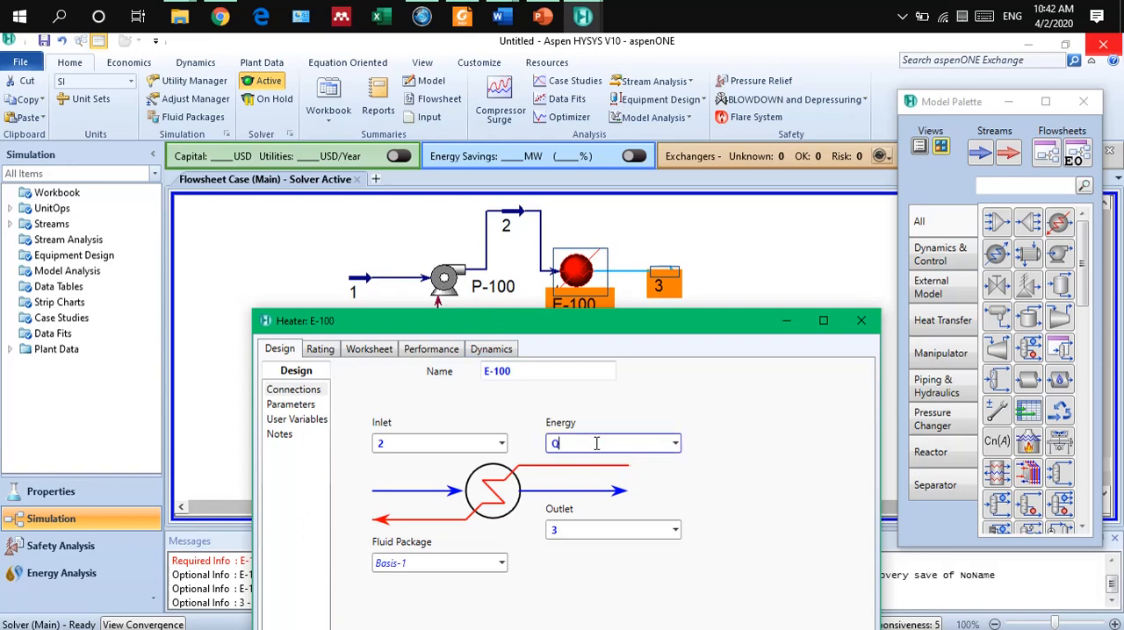
pyautogui.press('Return')
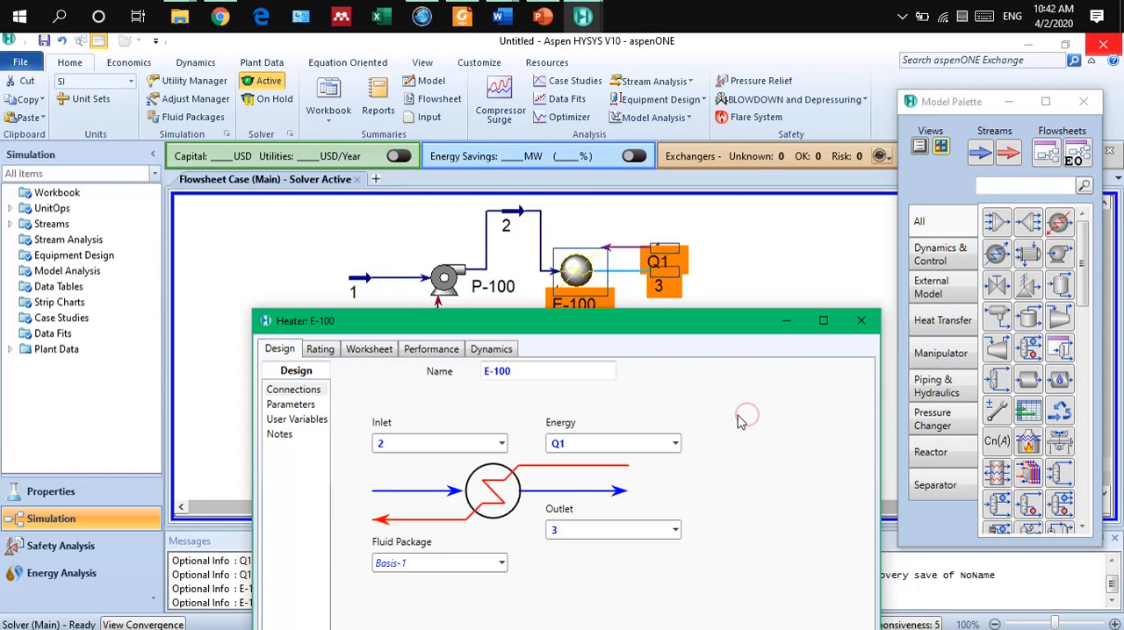
# Set the heater's pressure drop (Delta P) to 0 kPa in its design parameters.
pyautogui.moveTo(689, 331); pyautogui.dragTo(701, 141)
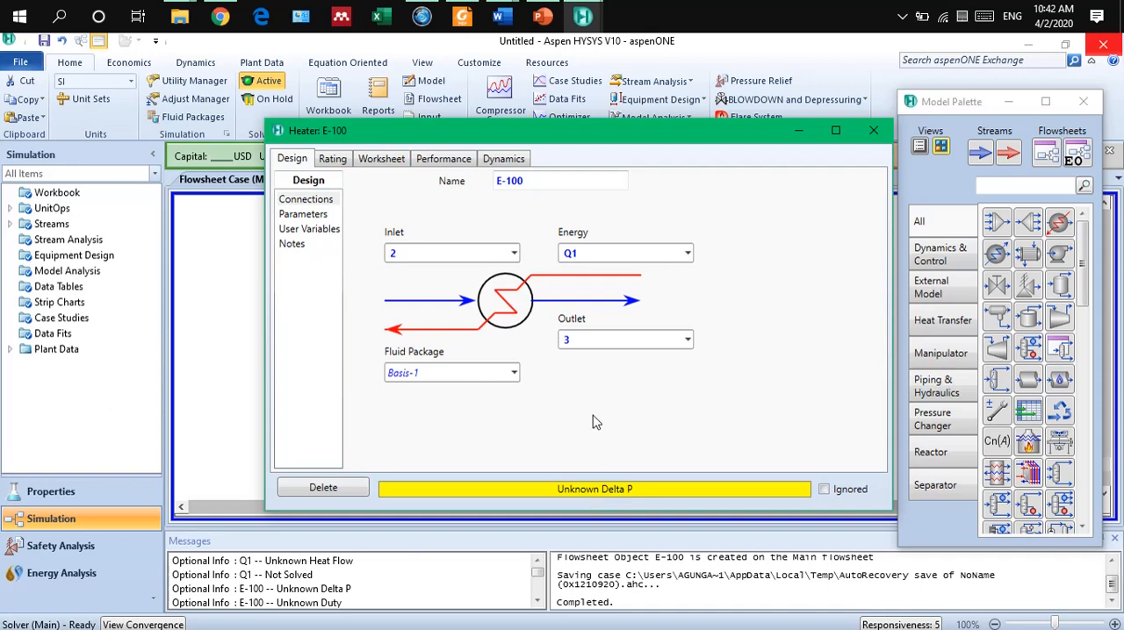
pyautogui.click(305, 215)
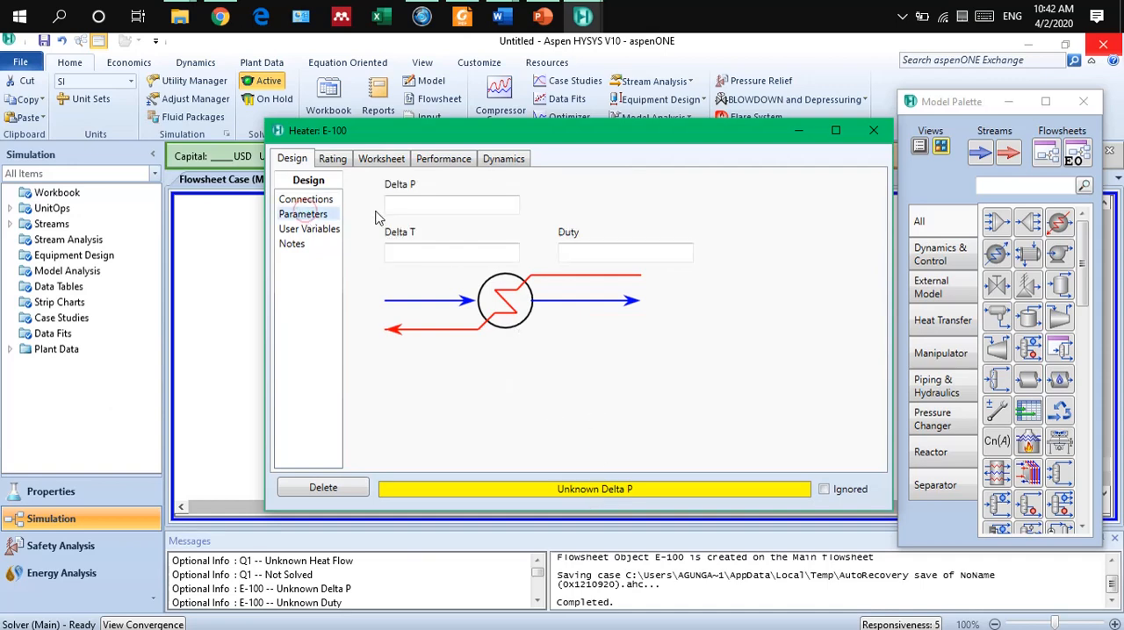
pyautogui.click(404, 205)
pyautogui.write('0')
pyautogui.press('Return')
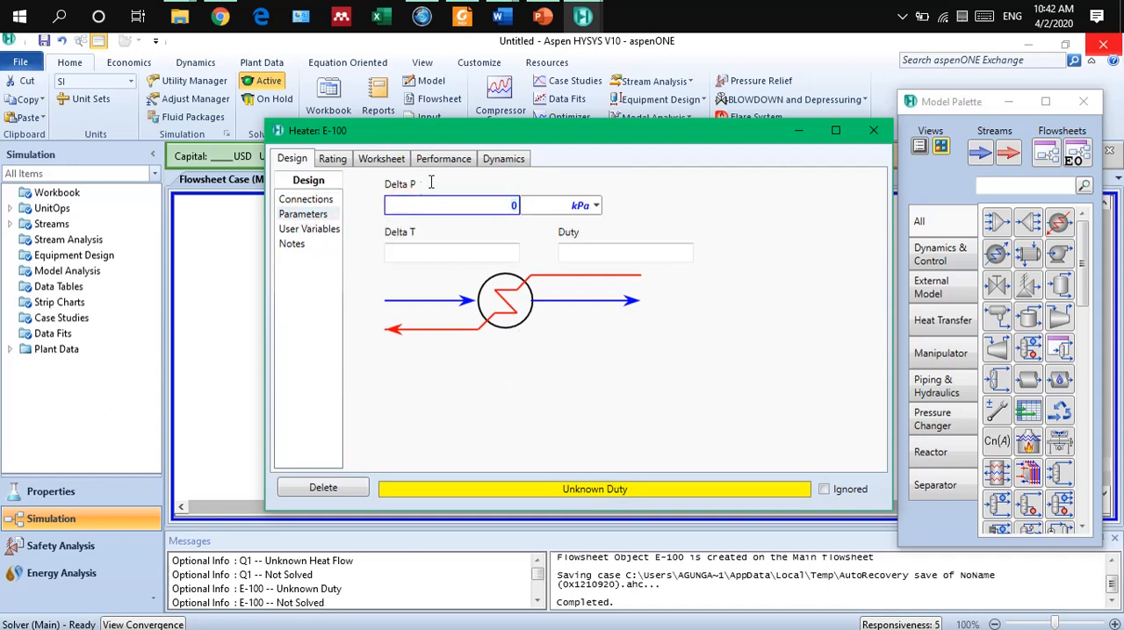
pyautogui.click(502, 431)
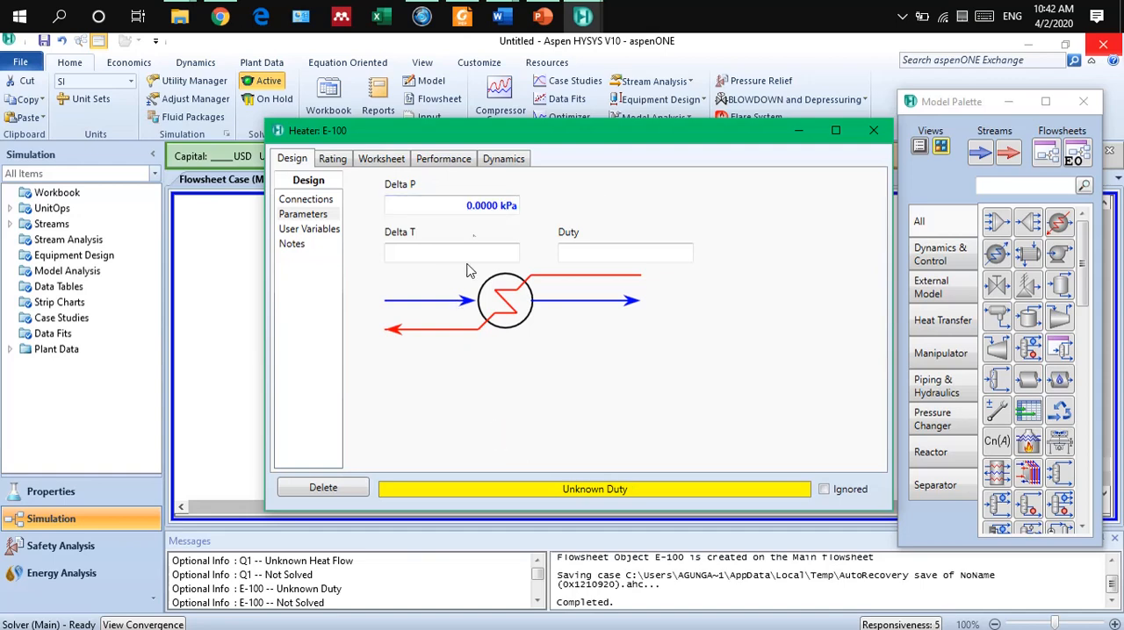
# Set the temperature of the heater's outlet stream 3 to 50 °C in the heater's worksheet.
pyautogui.moveTo(493, 207)
pyautogui.click(383, 159)
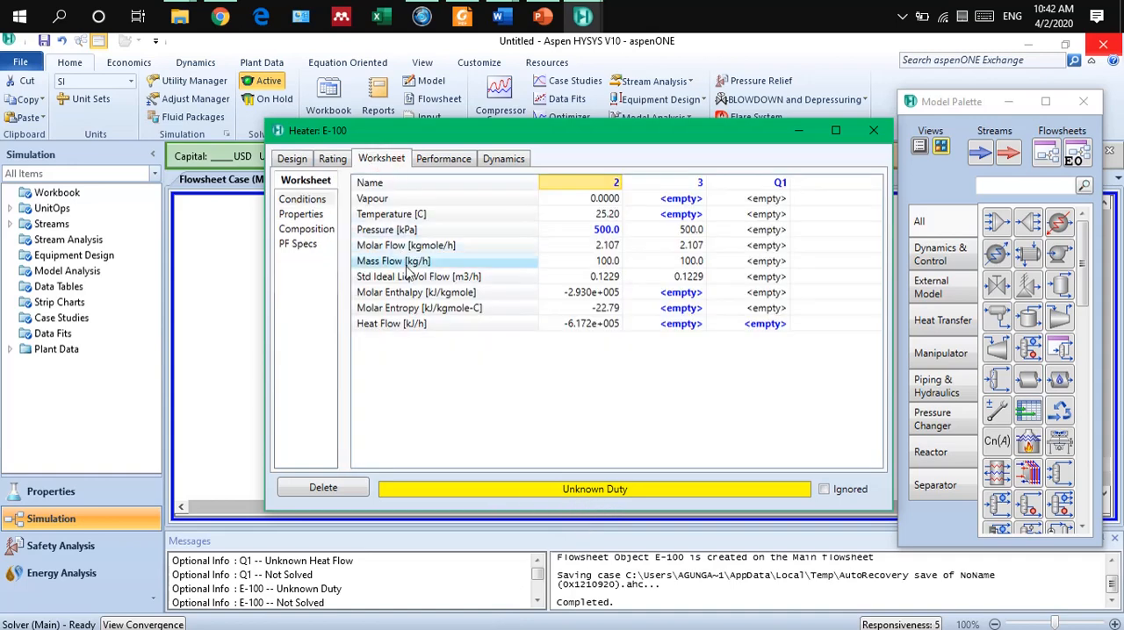
pyautogui.click(665, 217)
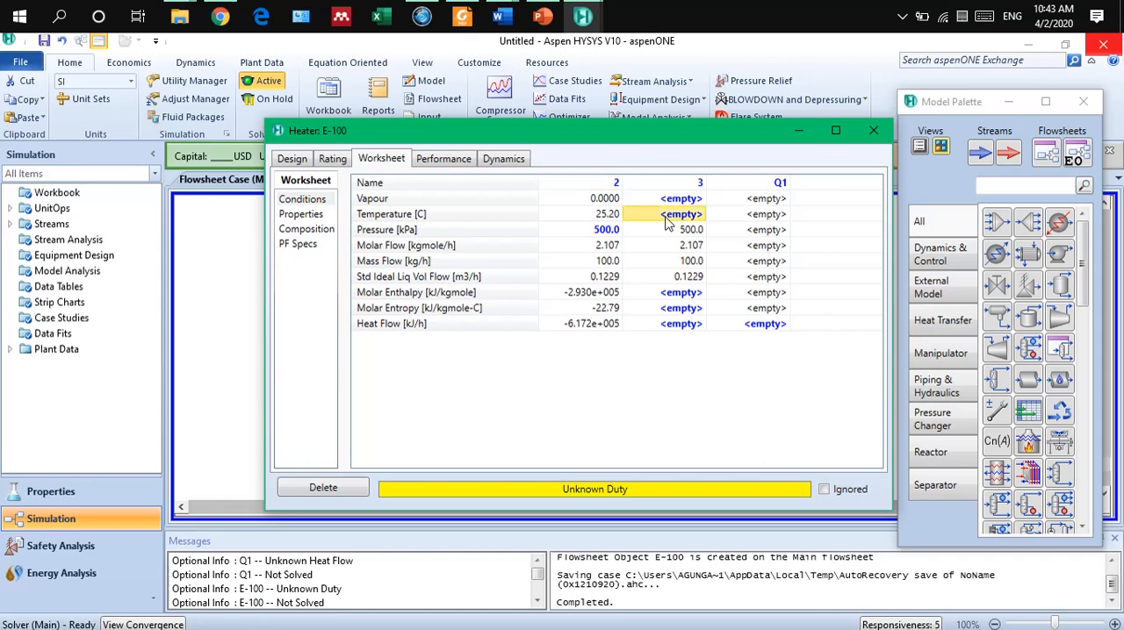
pyautogui.write('50')
pyautogui.press('Return')
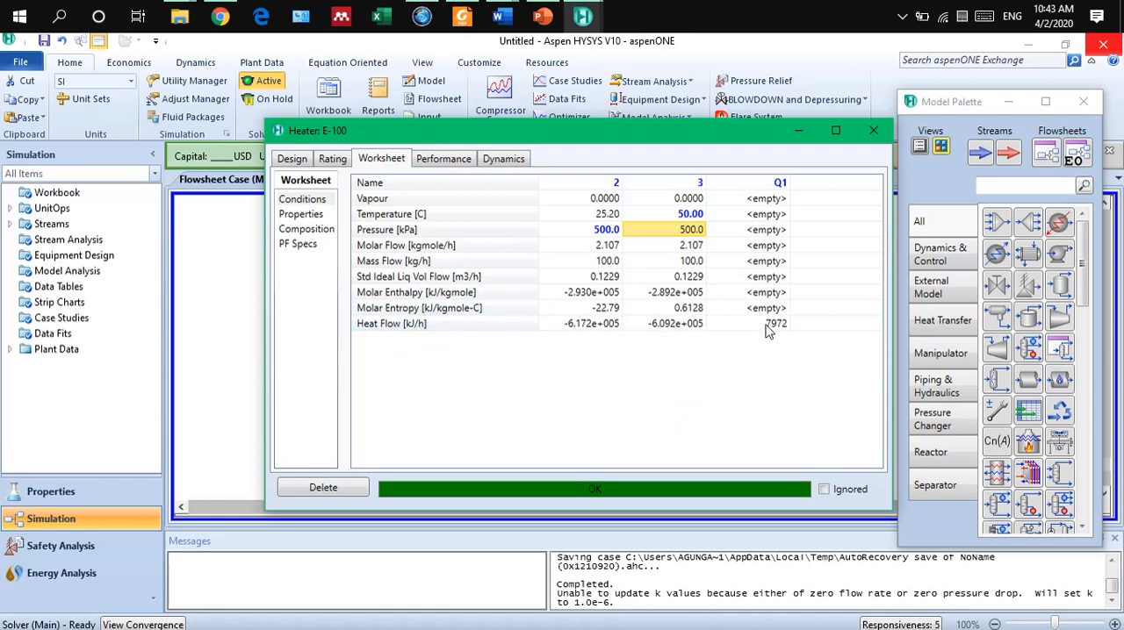
# Clear the temperature of stream 3, set its vapour fraction to 1, and close the heater's window.
pyautogui.moveTo(779, 330)
pyautogui.moveTo(653, 143); pyautogui.dragTo(578, 148)
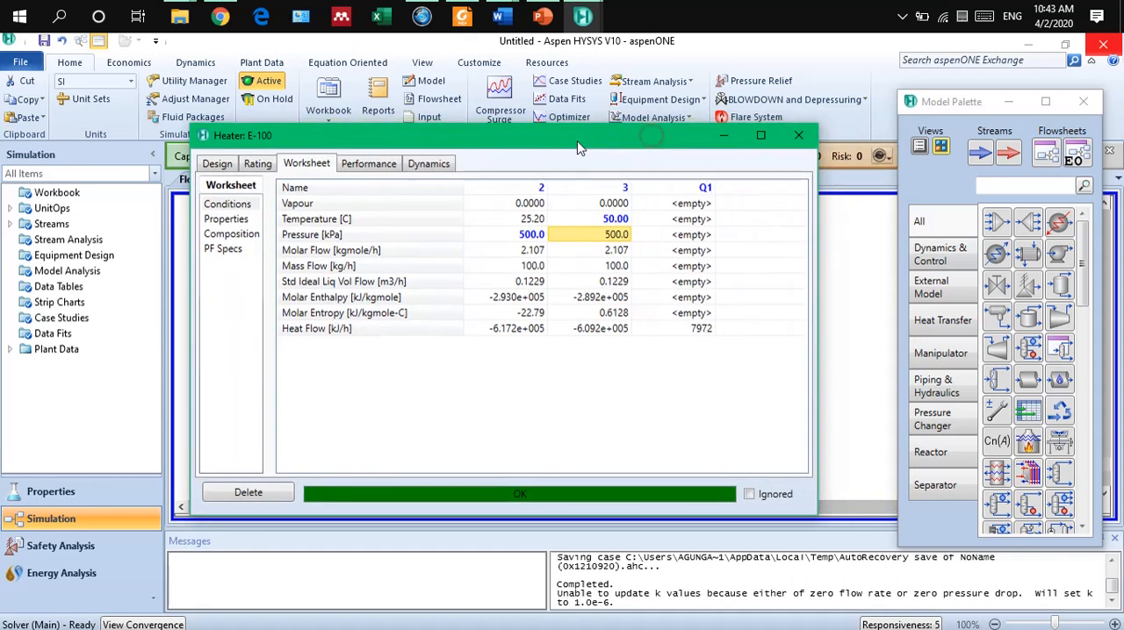
pyautogui.click(612, 221)
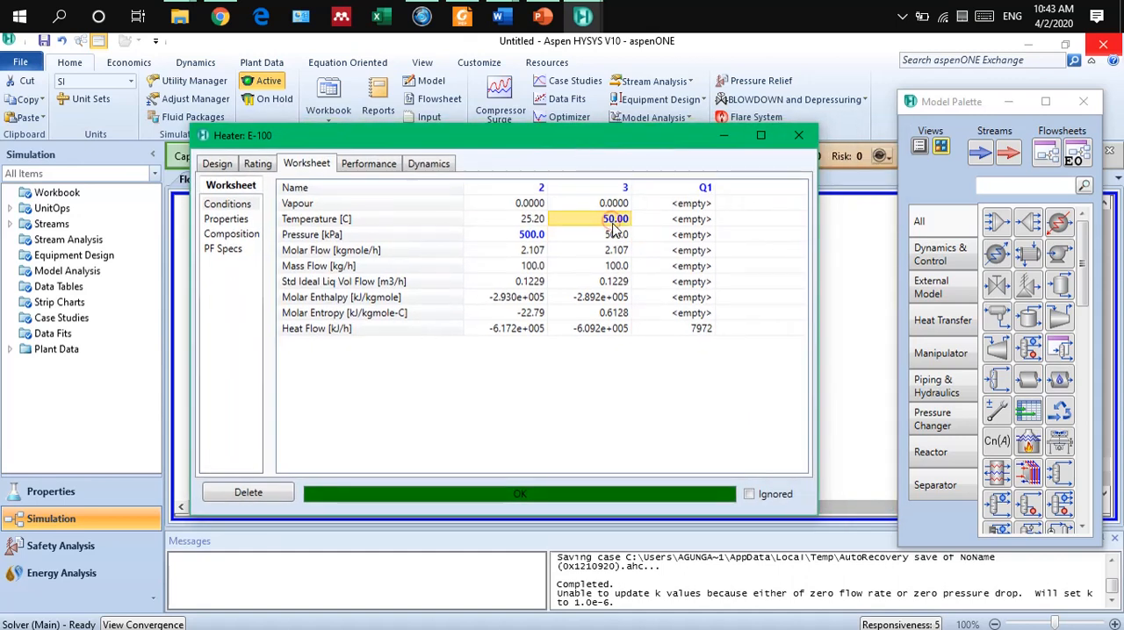
pyautogui.press('Delete')
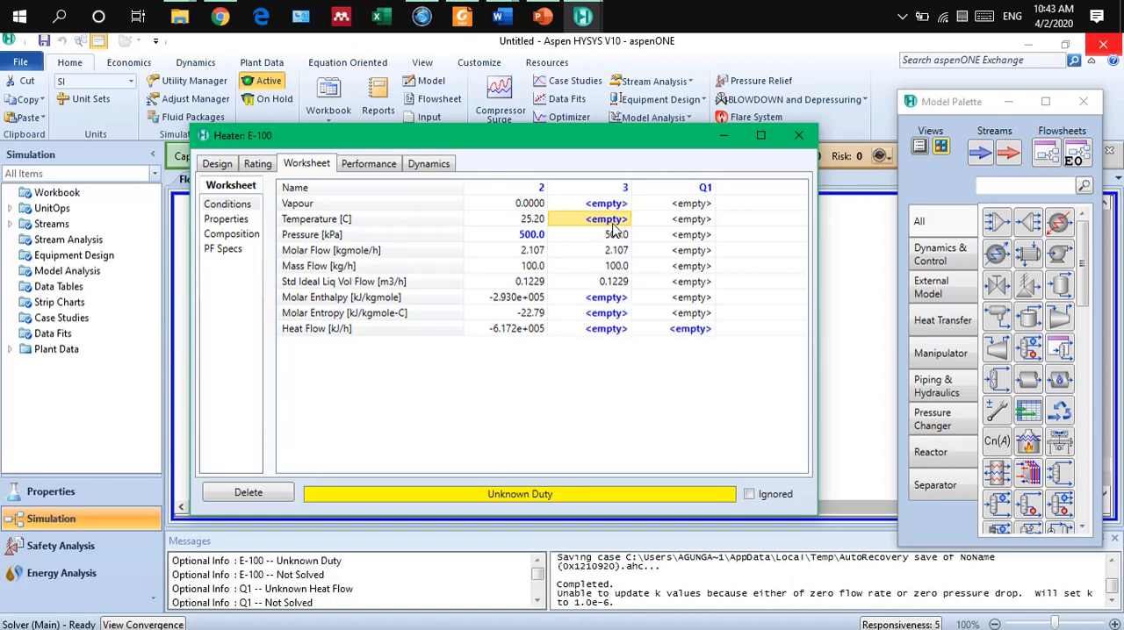
pyautogui.click(612, 204)
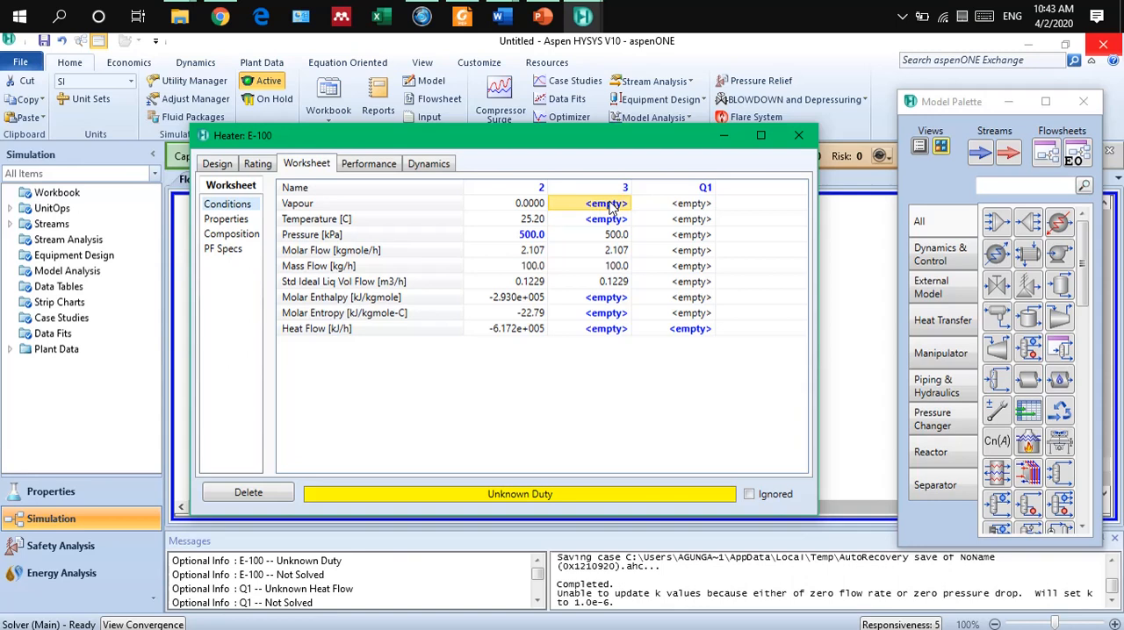
pyautogui.write('1')
pyautogui.press('Return')
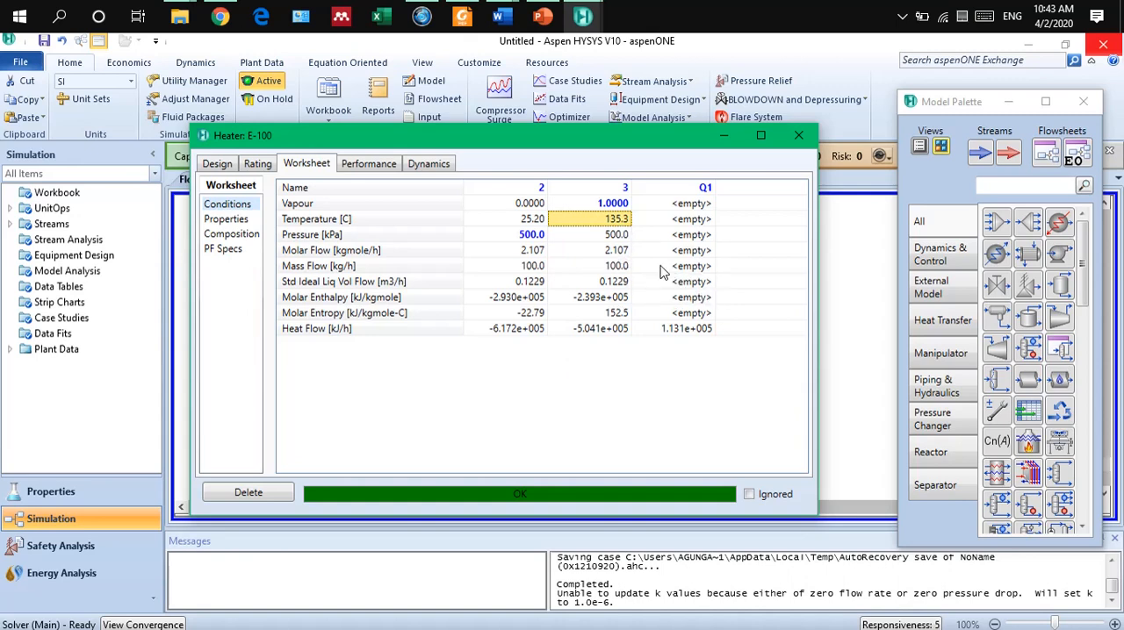
pyautogui.click(799, 136)
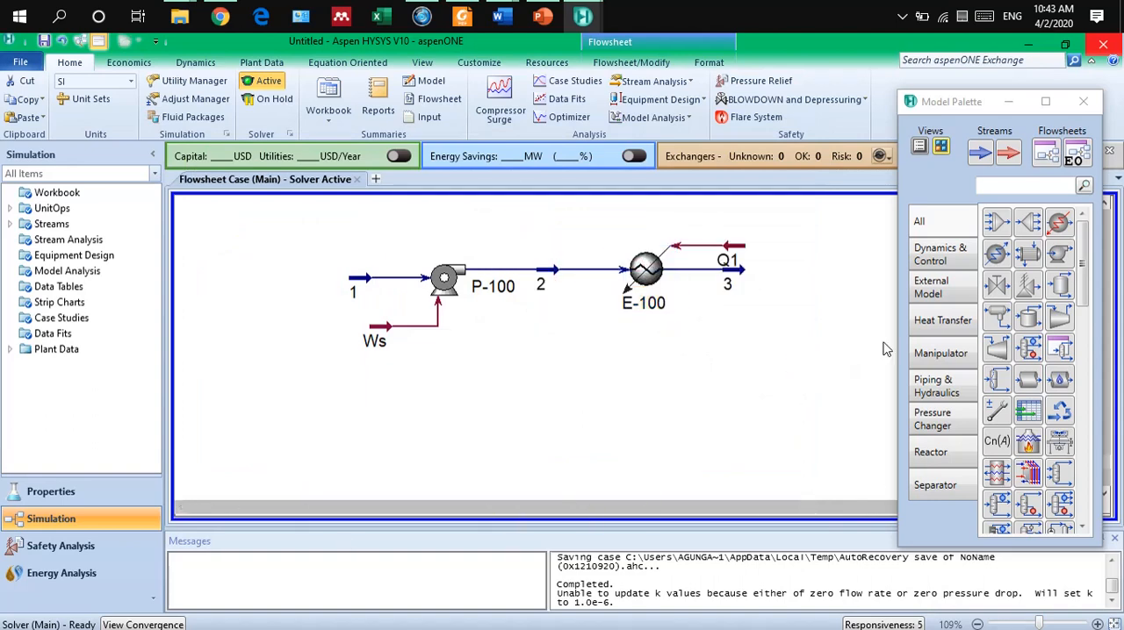
# Place a compressor on the flowsheet to the right of the heater's outlet stream 3.
pyautogui.click(965, 104)
pyautogui.moveTo(965, 103); pyautogui.dragTo(266, 145)
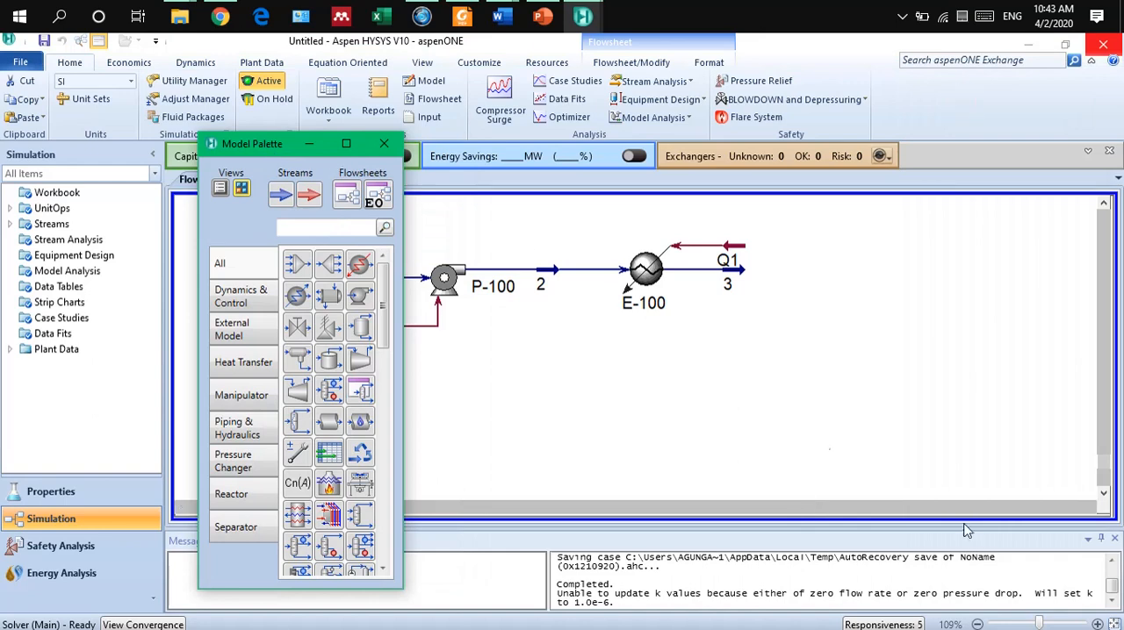
pyautogui.click(1090, 507)
pyautogui.click(1089, 508)
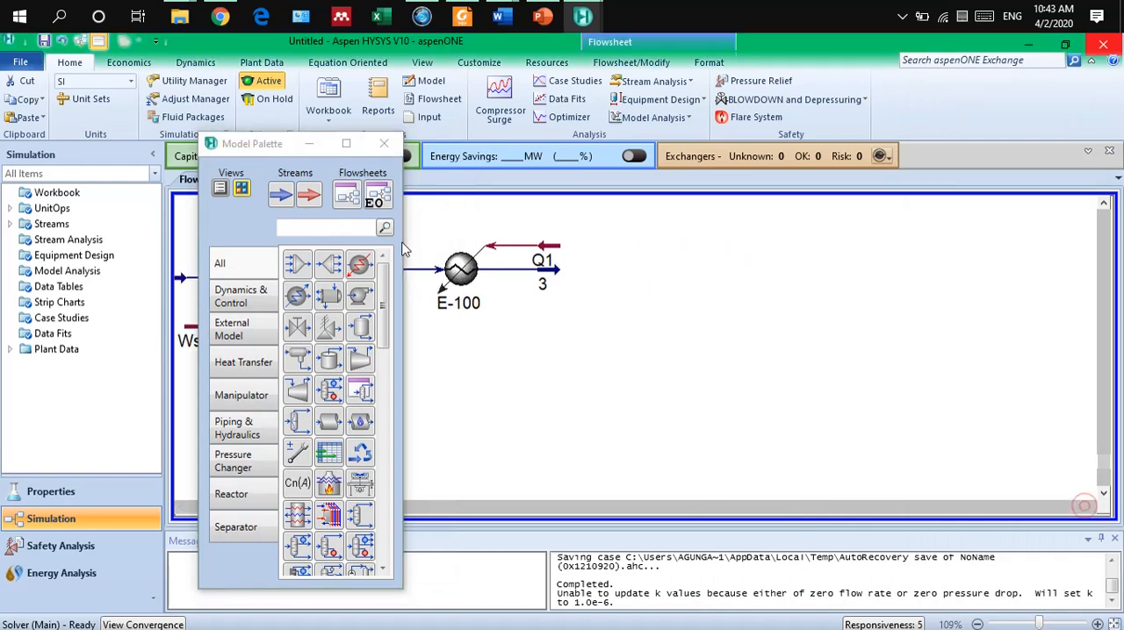
pyautogui.click(274, 146)
pyautogui.moveTo(274, 147); pyautogui.dragTo(146, 102)
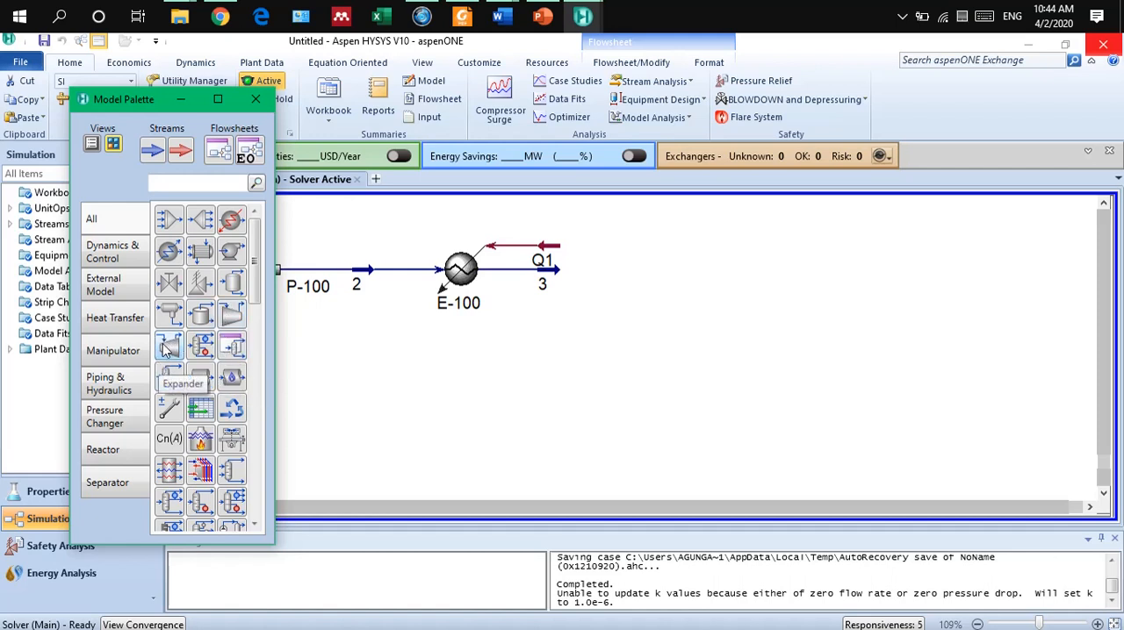
pyautogui.click(232, 315)
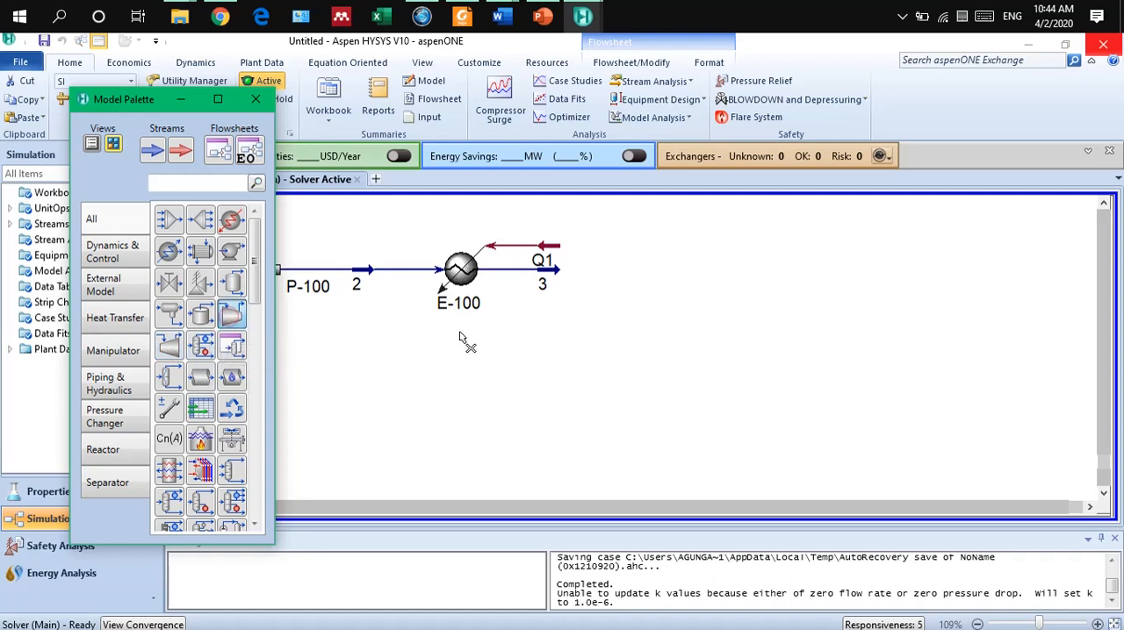
pyautogui.click(590, 303)
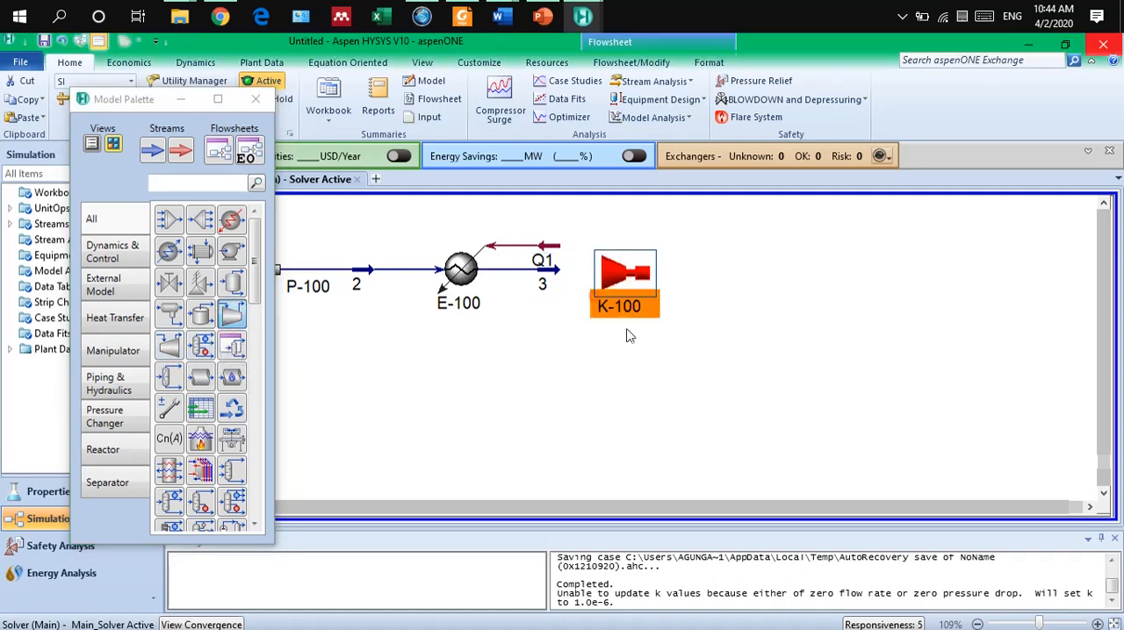
# Open the new compressor and assign stream 3 as its inlet and stream 4 as its outlet.
pyautogui.doubleClick(621, 278)
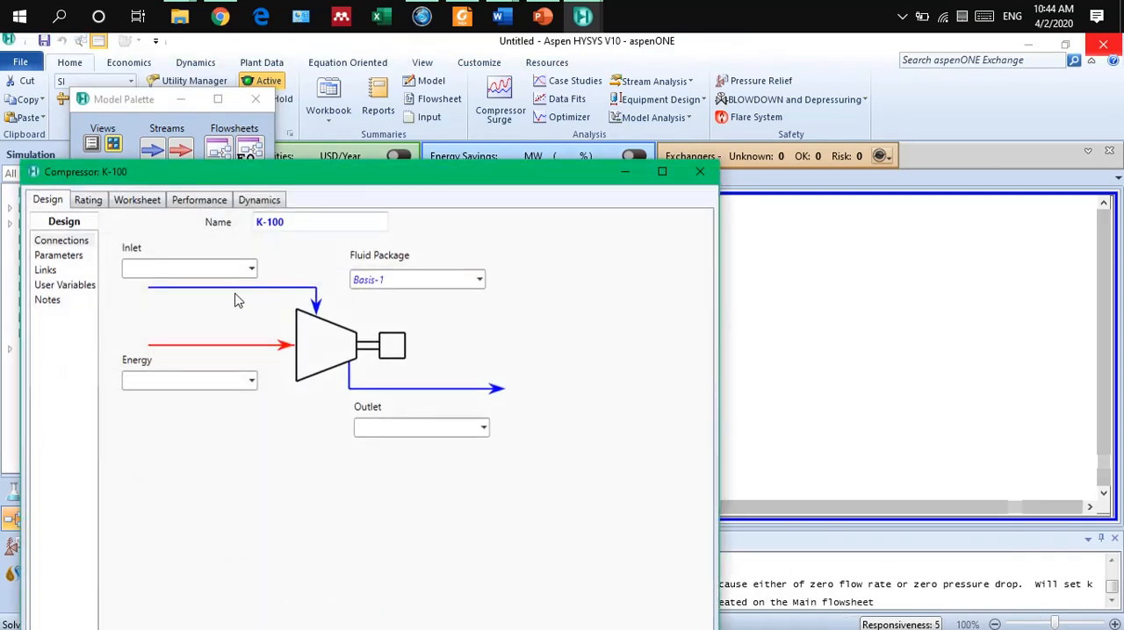
pyautogui.click(251, 269)
pyautogui.click(195, 293)
pyautogui.click(483, 429)
pyautogui.click(482, 427)
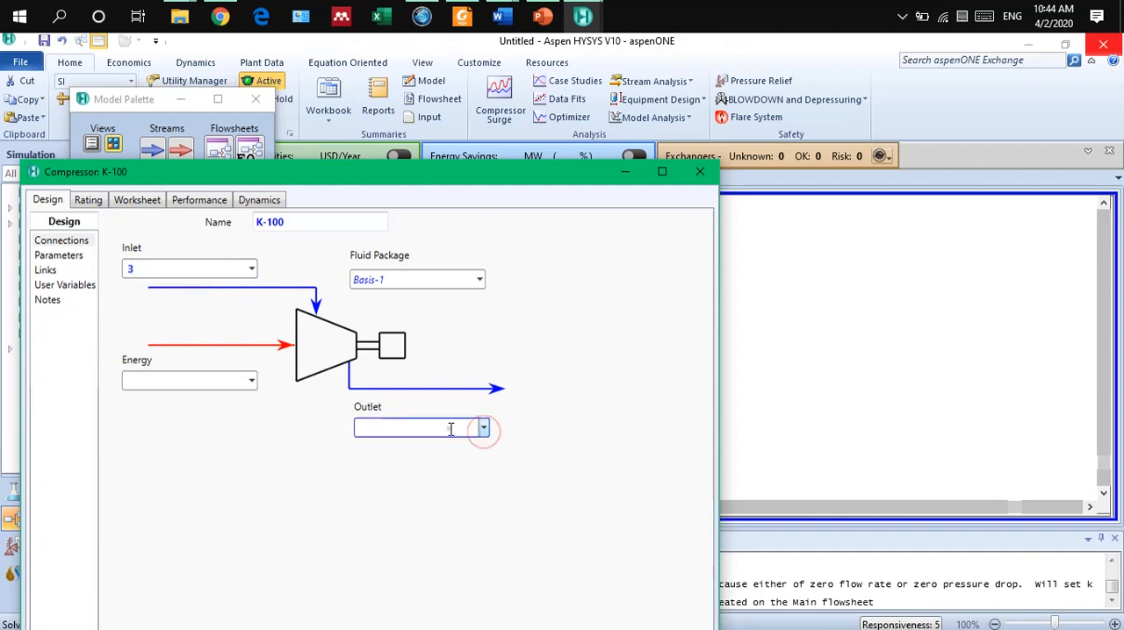
pyautogui.click(449, 429)
pyautogui.write('4')
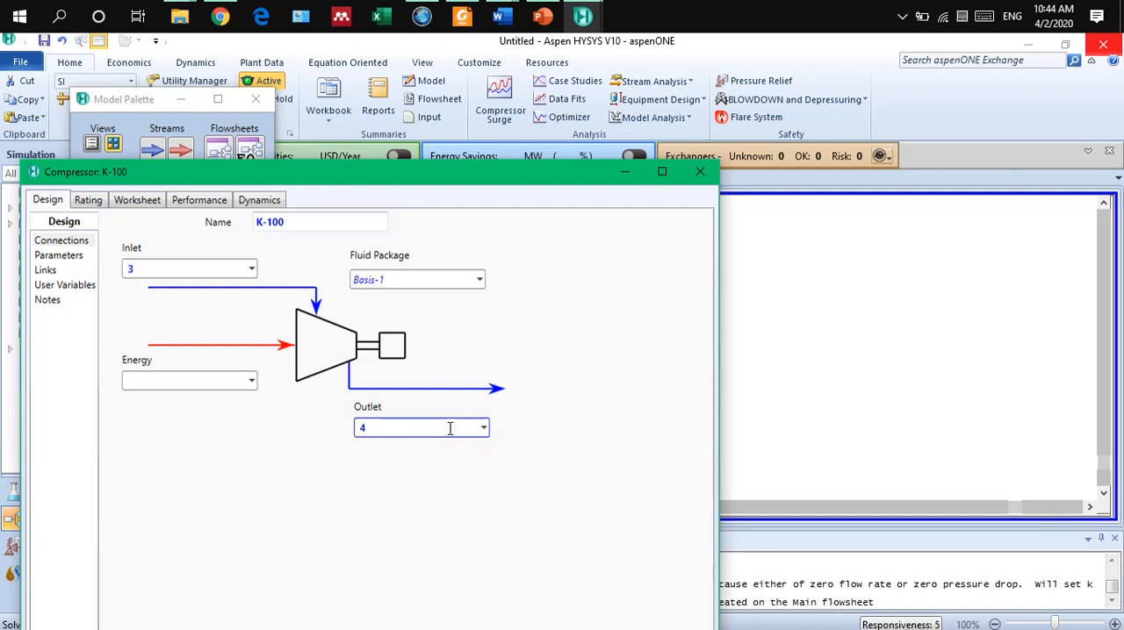
pyautogui.click(284, 519)
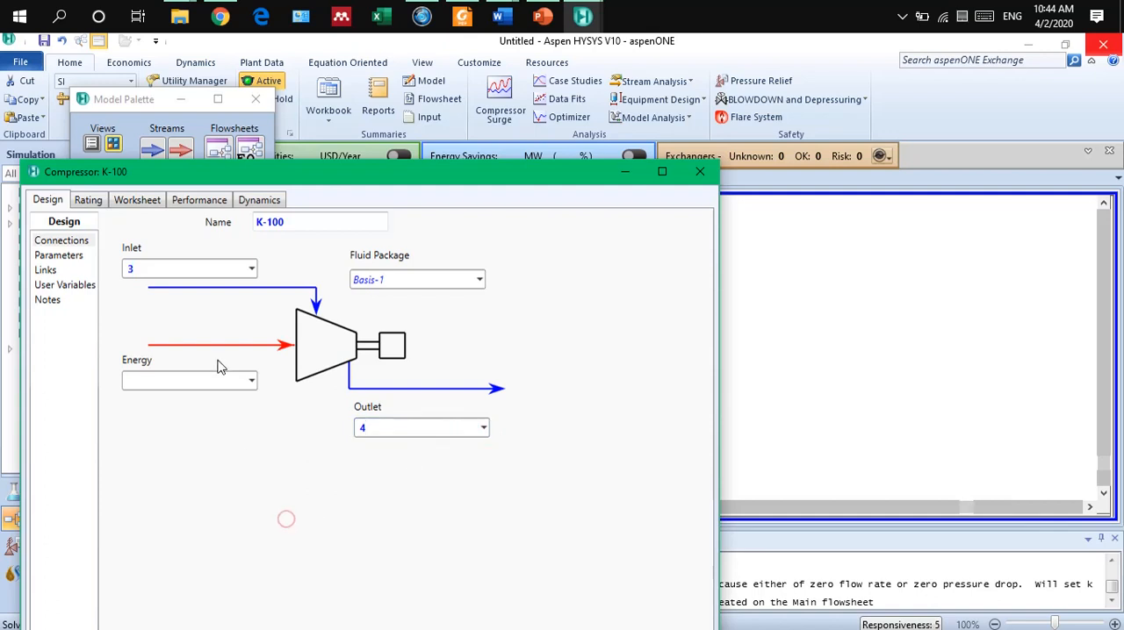
# Assign Ws2 as the compressor's energy stream and uncover the flowsheet to check the connections.
pyautogui.click(161, 381)
pyautogui.write('Ws2')
pyautogui.click(262, 510)
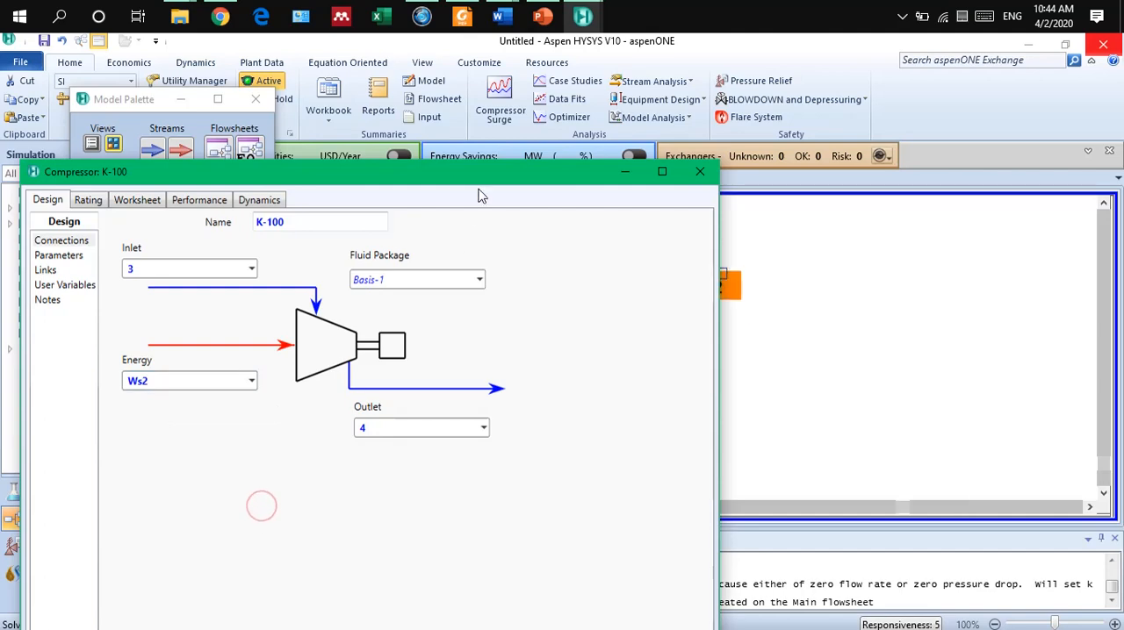
pyautogui.moveTo(479, 187); pyautogui.dragTo(587, 393)
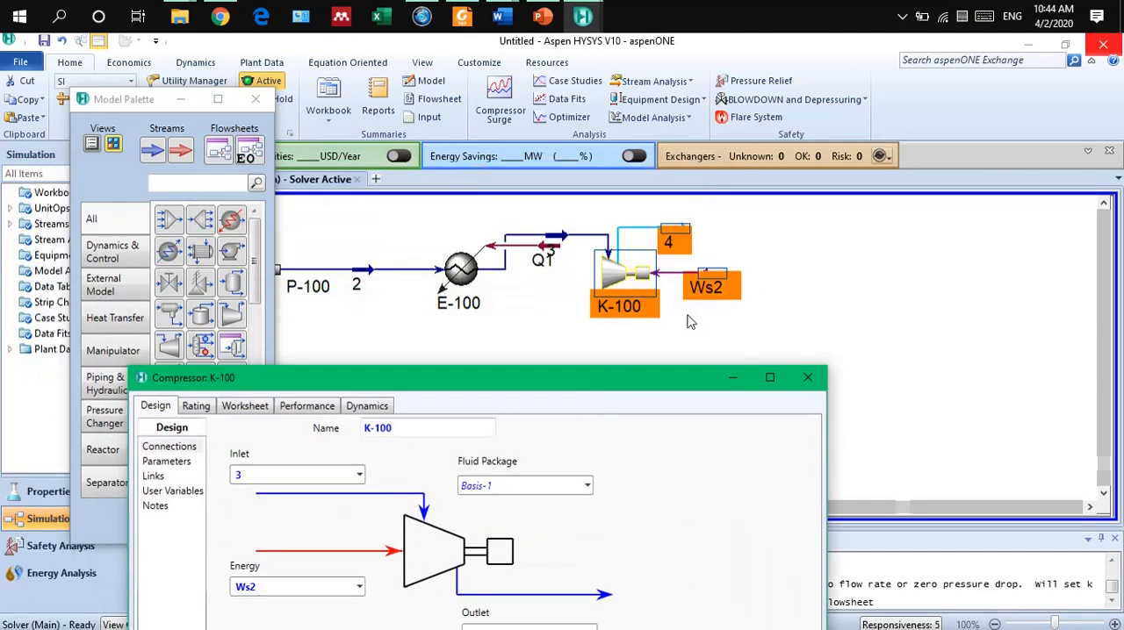
# Set the pressure of the compressor's outlet stream 4 to 1000 kPa and close the compressor's window.
pyautogui.moveTo(604, 385); pyautogui.dragTo(626, 76)
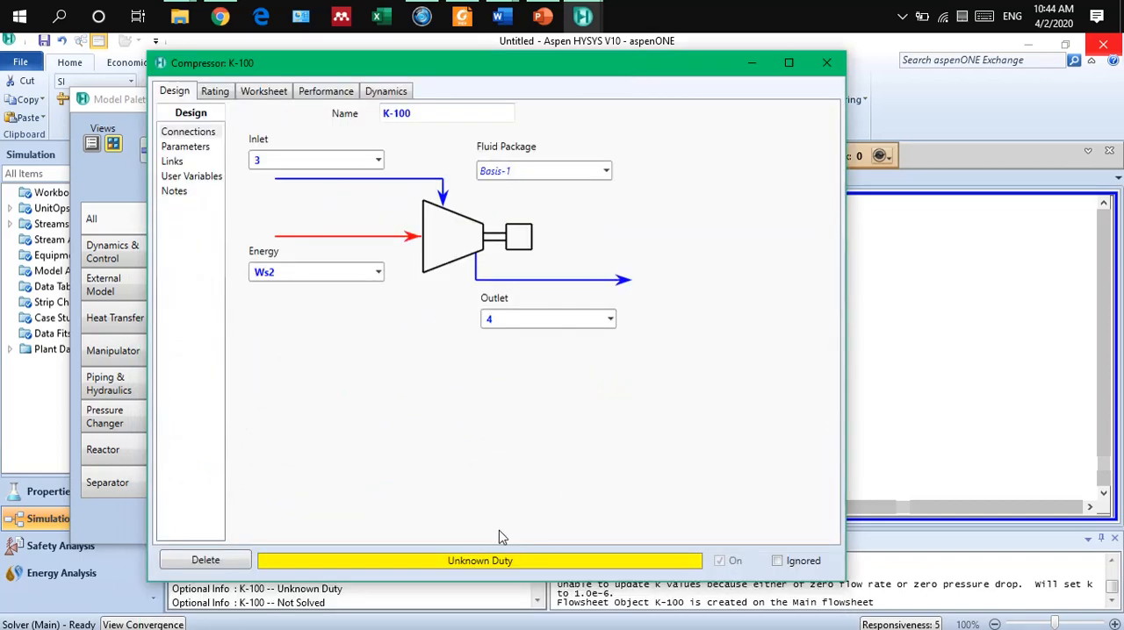
pyautogui.click(264, 91)
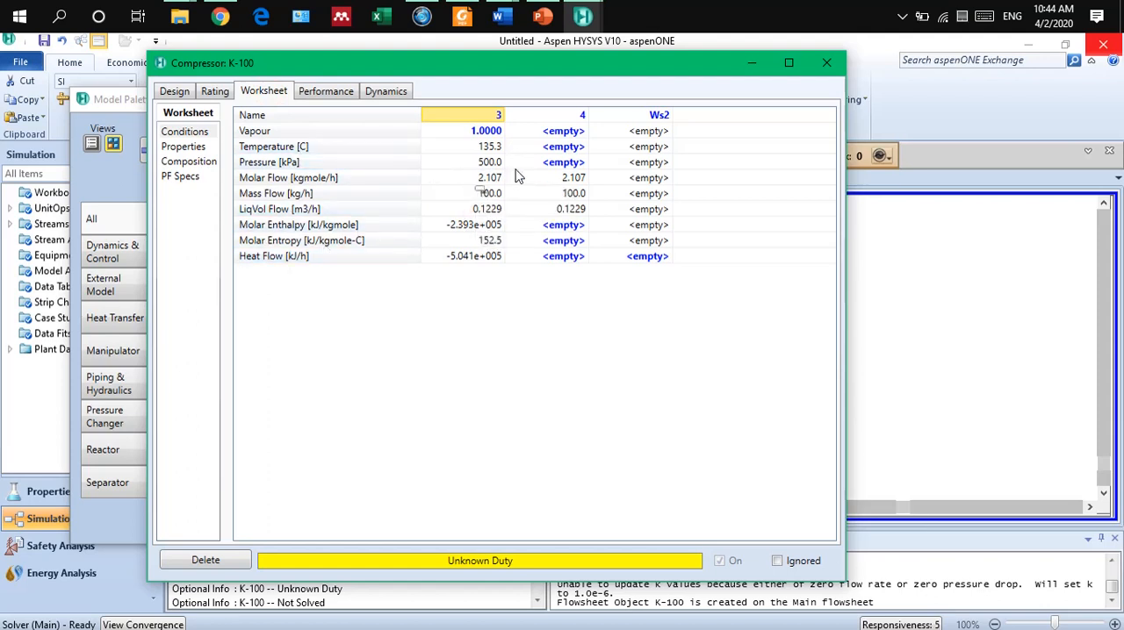
pyautogui.click(563, 163)
pyautogui.write('10')
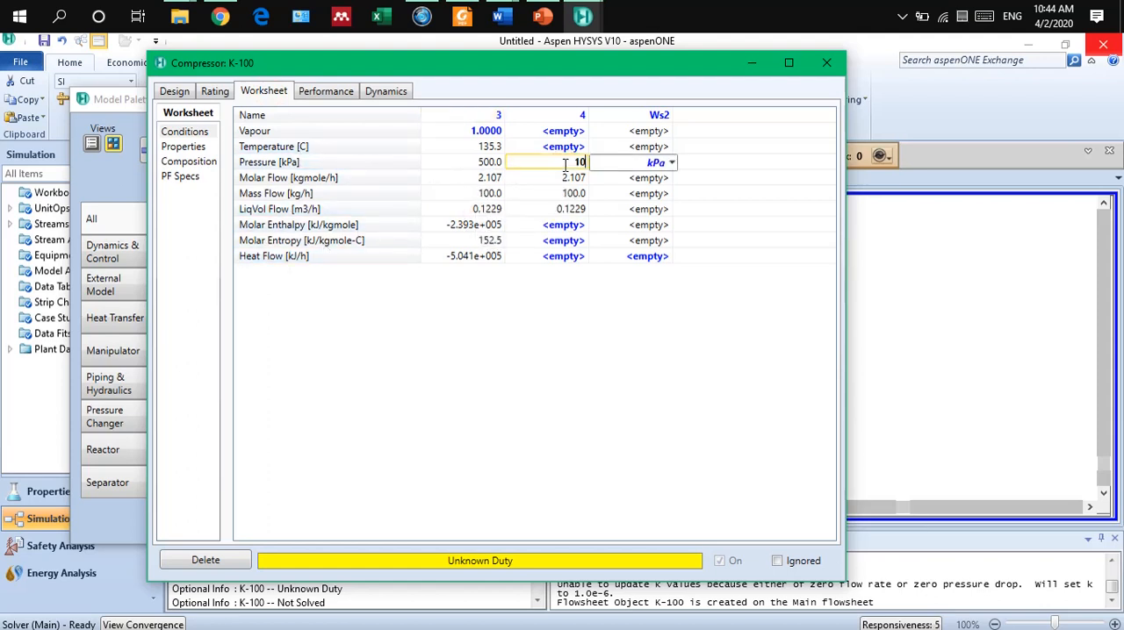
pyautogui.write('00')
pyautogui.press('Return')
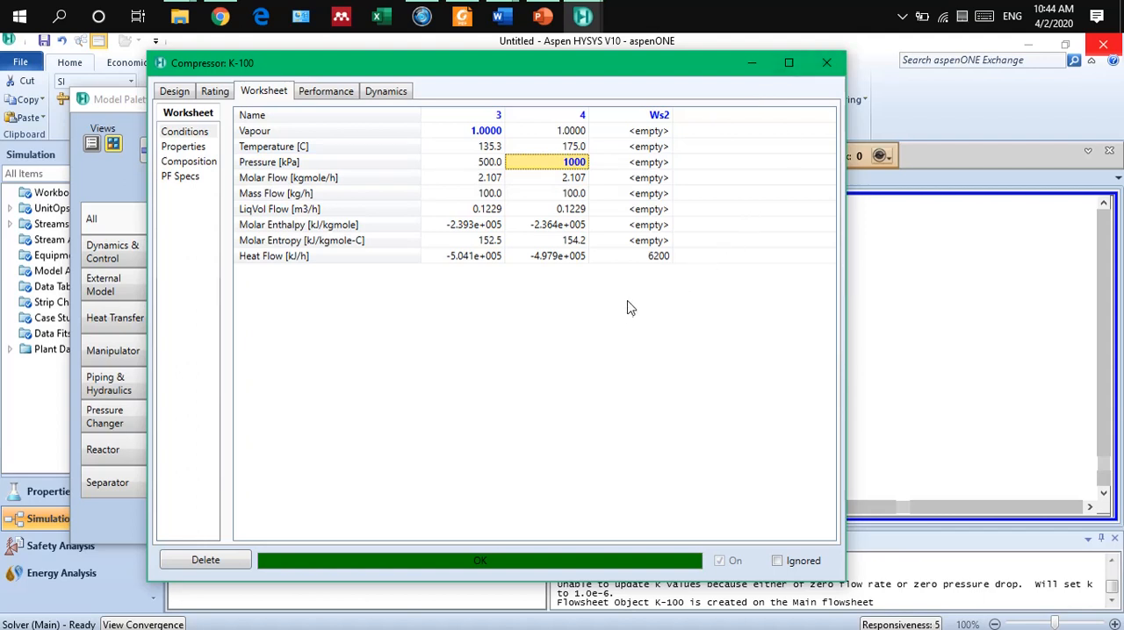
pyautogui.moveTo(642, 258)
pyautogui.click(826, 62)
pyautogui.click(866, 378)
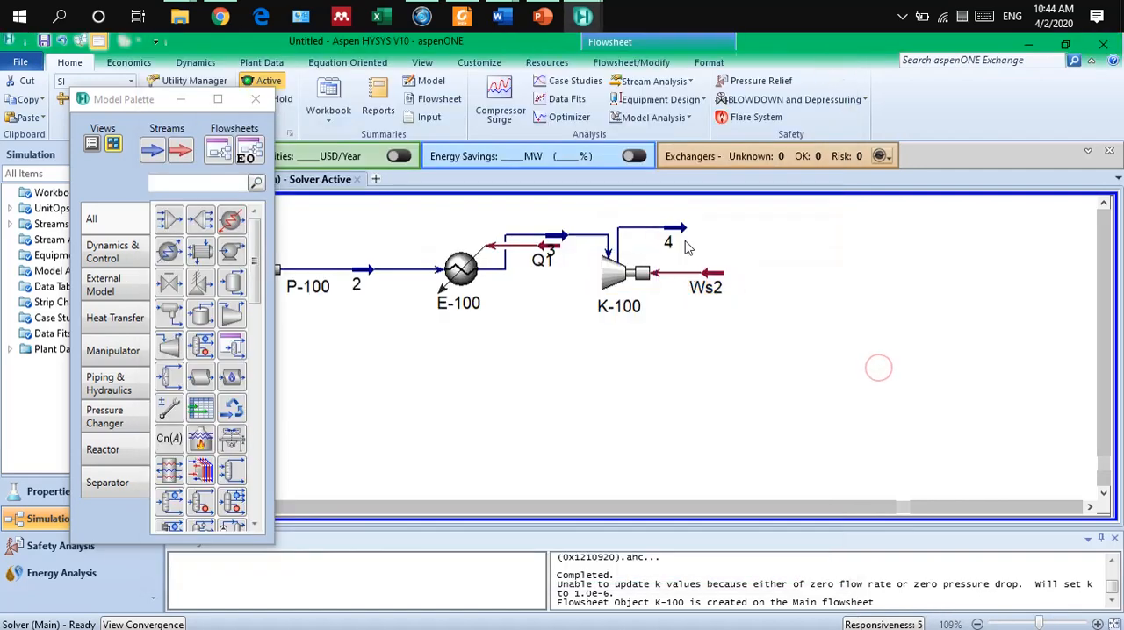
# Examine the conditions of stream 4 and the compressor's performance results, including its efficiencies and power consumed.
pyautogui.moveTo(681, 229)
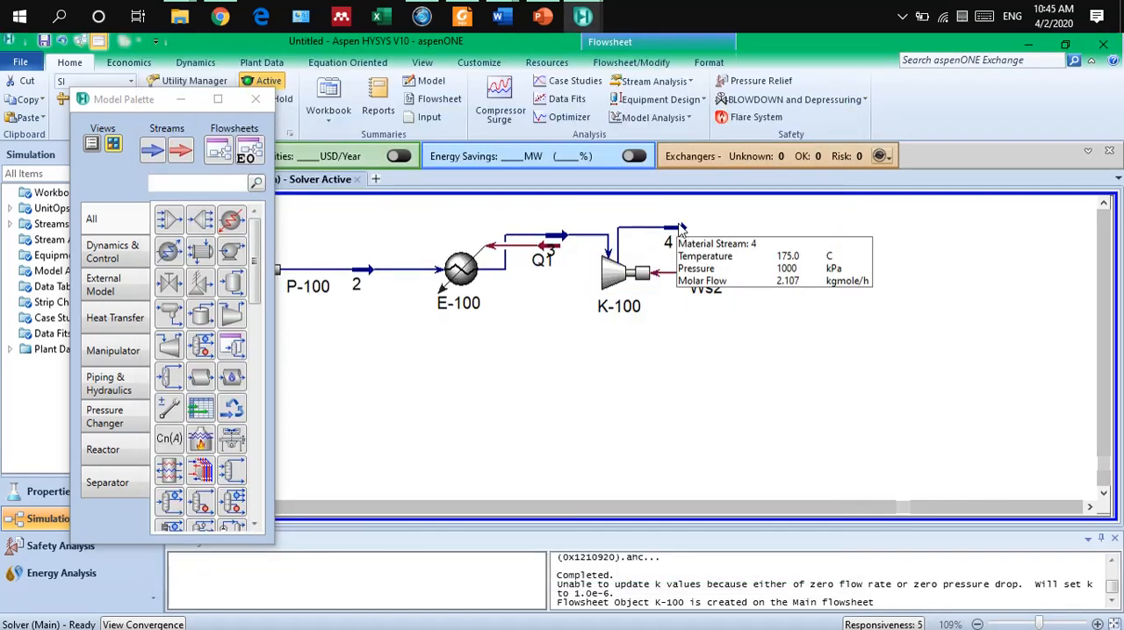
pyautogui.click(627, 292)
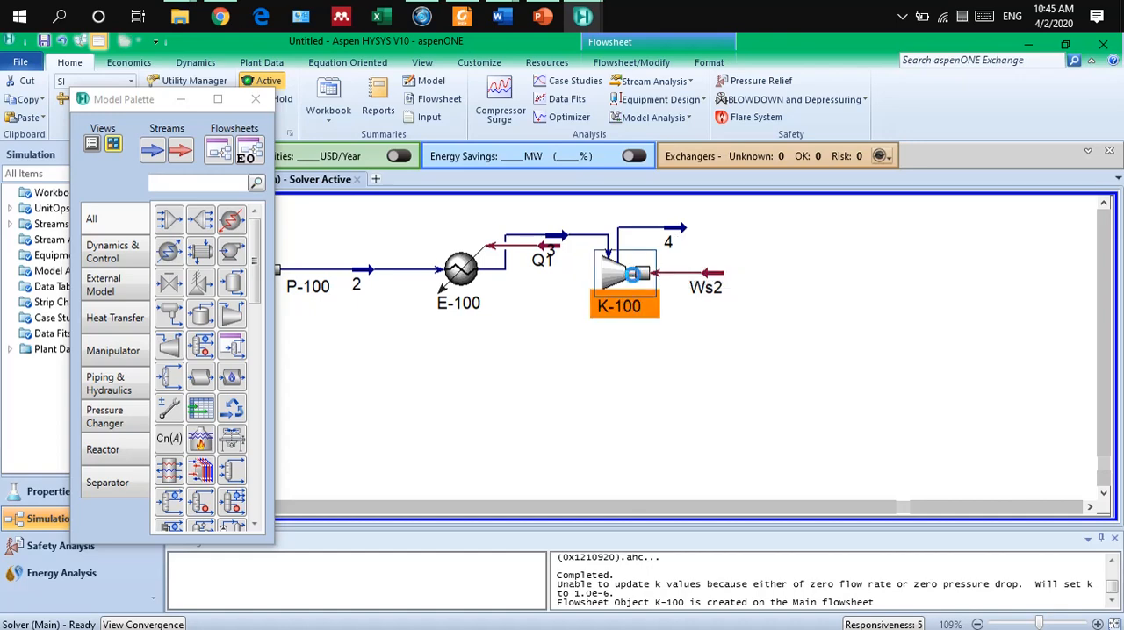
pyautogui.doubleClick(626, 294)
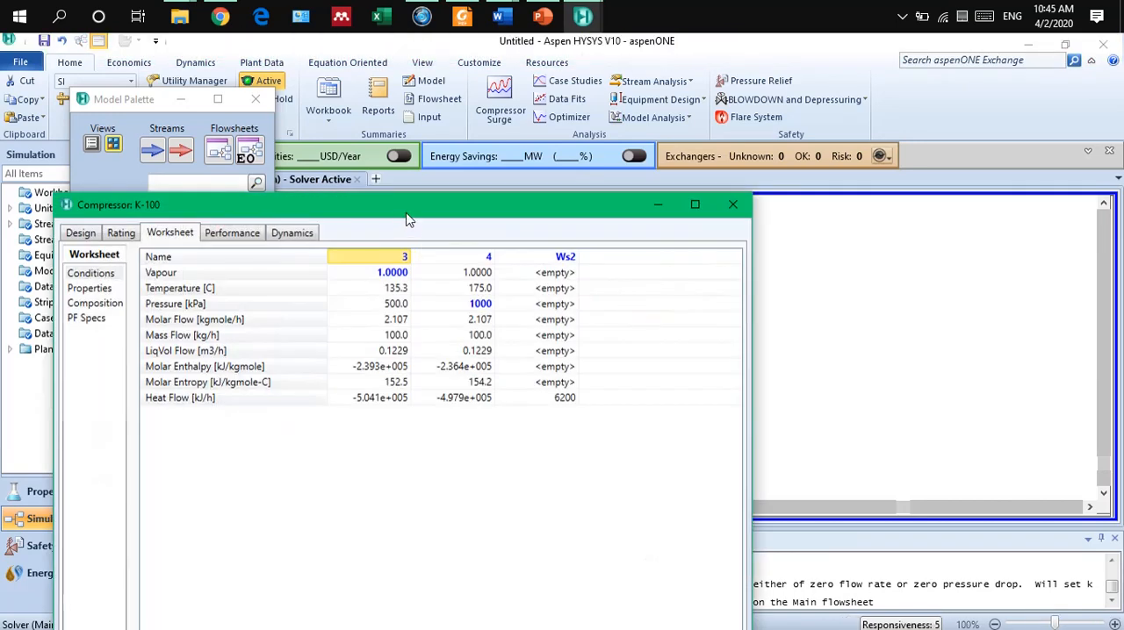
pyautogui.moveTo(406, 219); pyautogui.dragTo(435, 156)
pyautogui.click(277, 172)
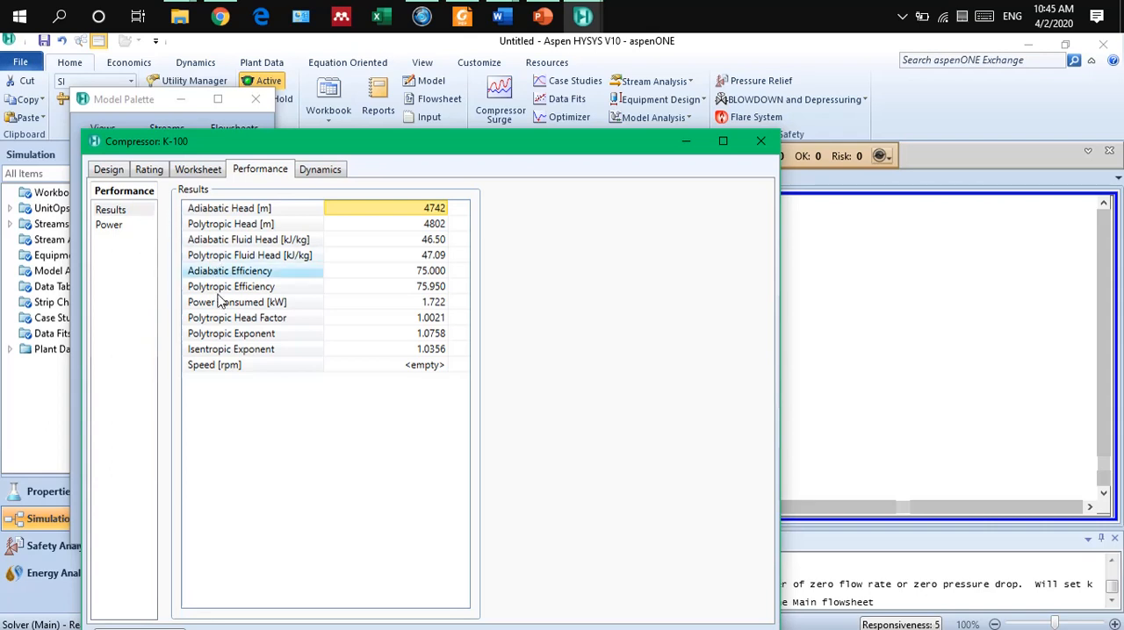
pyautogui.moveTo(426, 312)
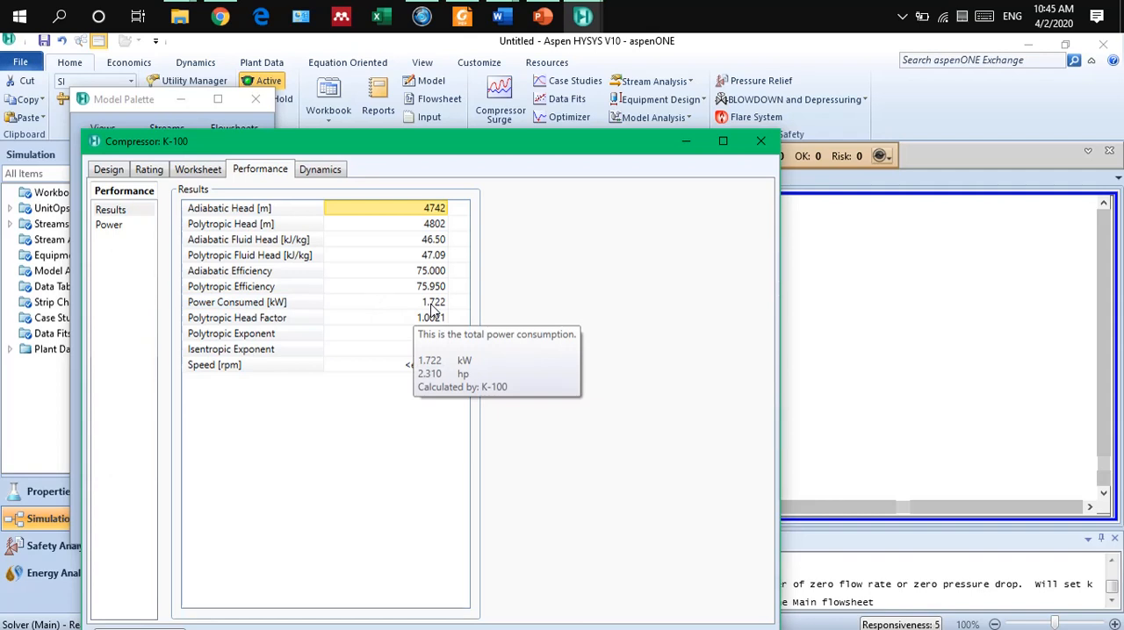
pyautogui.click(761, 140)
pyautogui.click(821, 398)
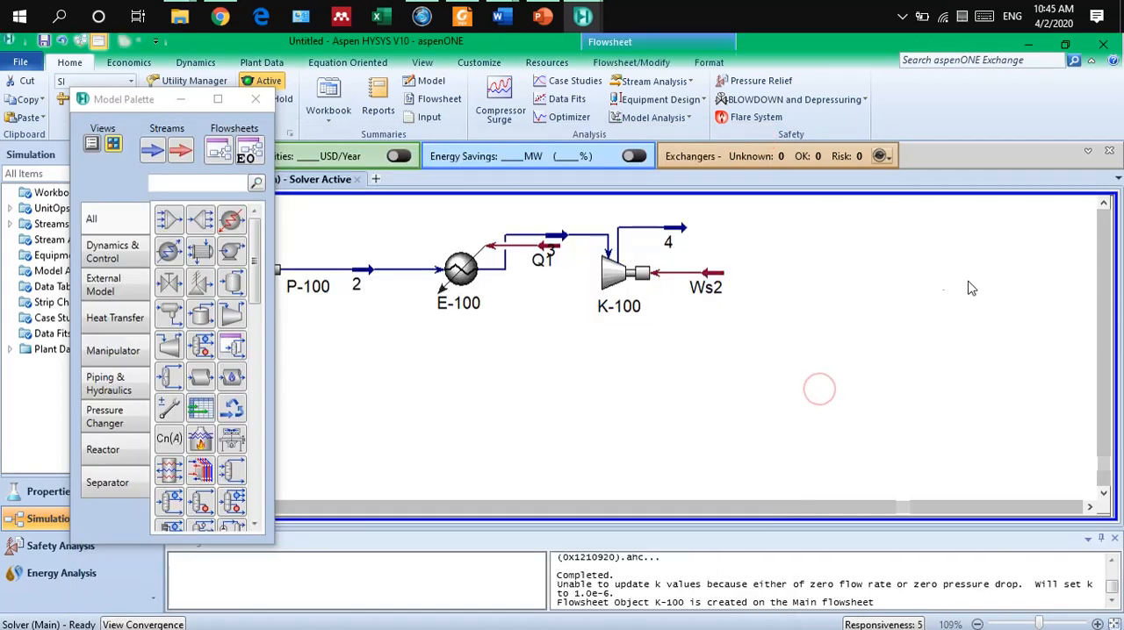
# Place a cooler on the flowsheet to the right of the compressor's outlet stream 4.
pyautogui.click(1092, 509)
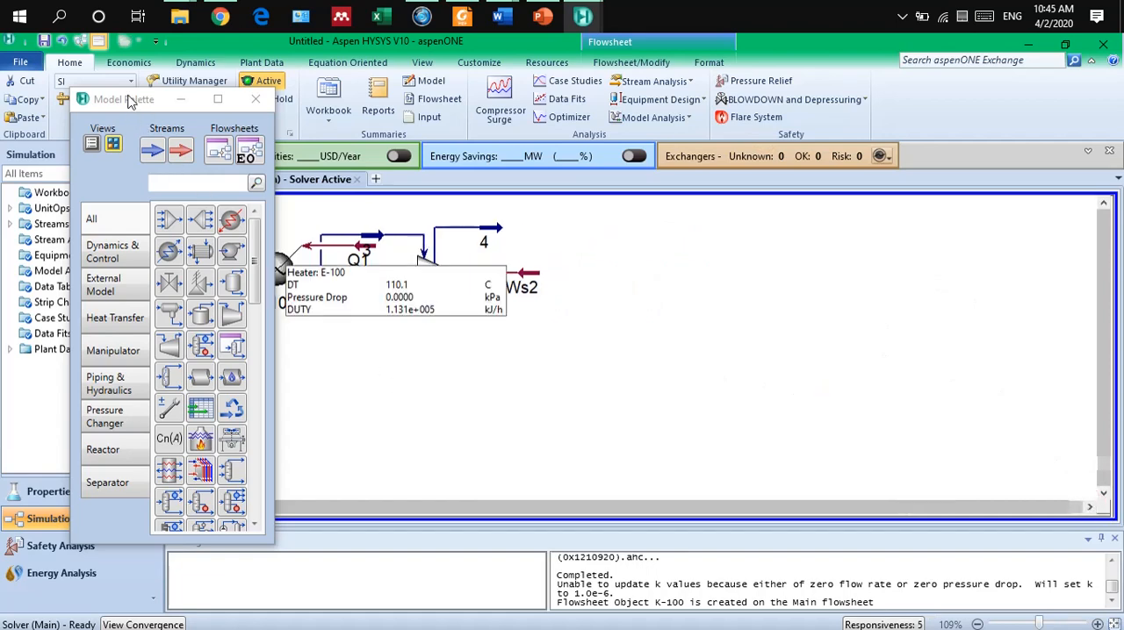
pyautogui.moveTo(128, 101); pyautogui.dragTo(104, 101)
pyautogui.click(614, 373)
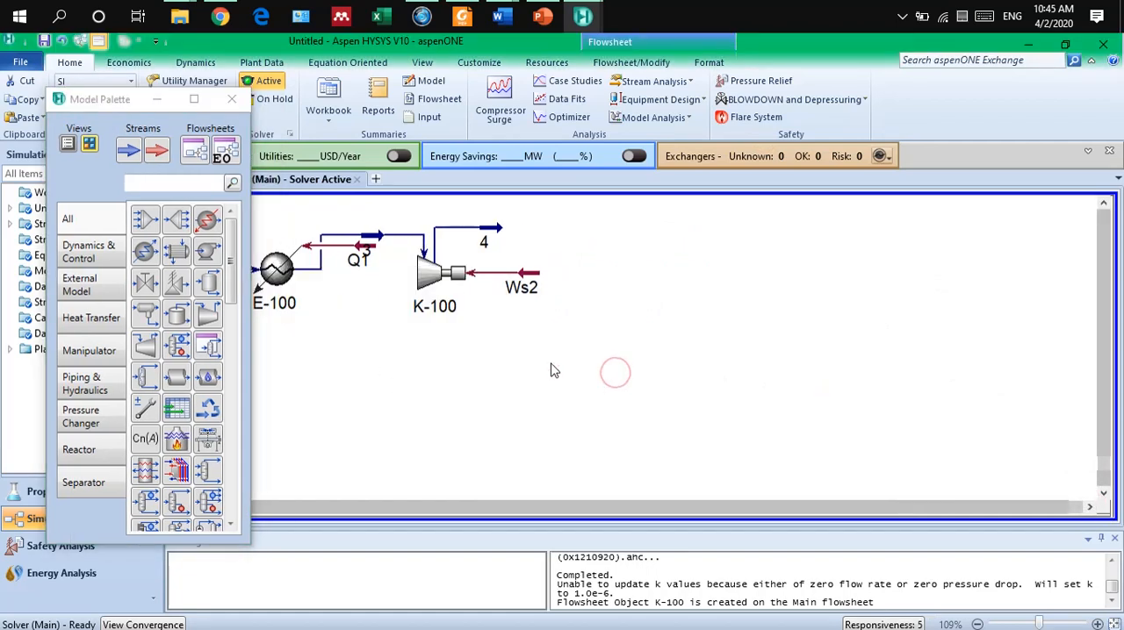
pyautogui.click(145, 253)
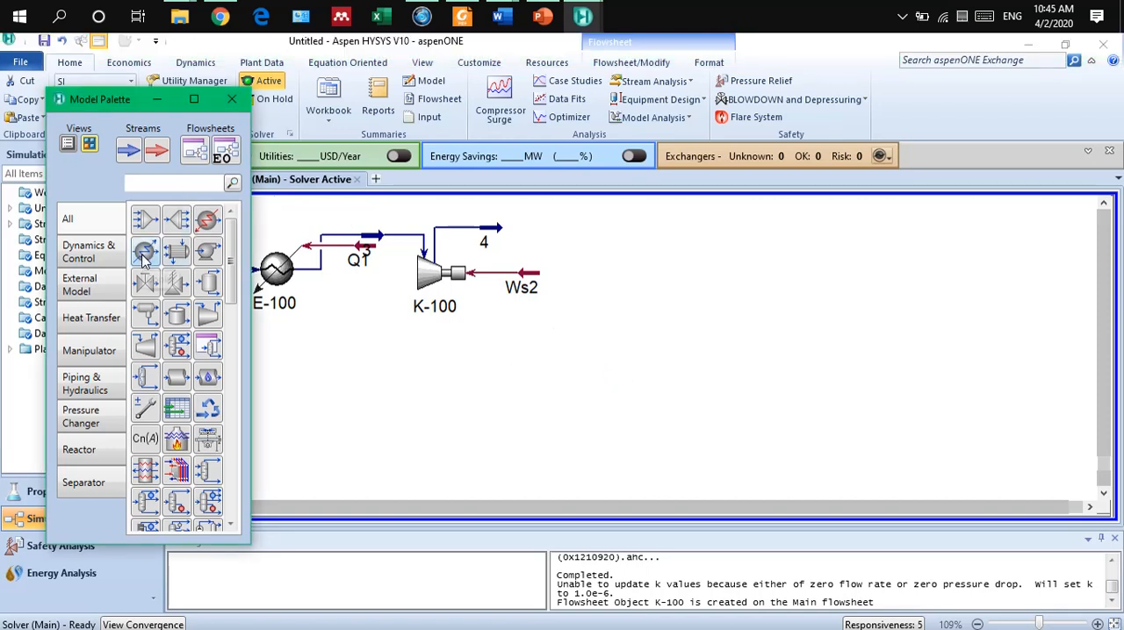
pyautogui.click(592, 261)
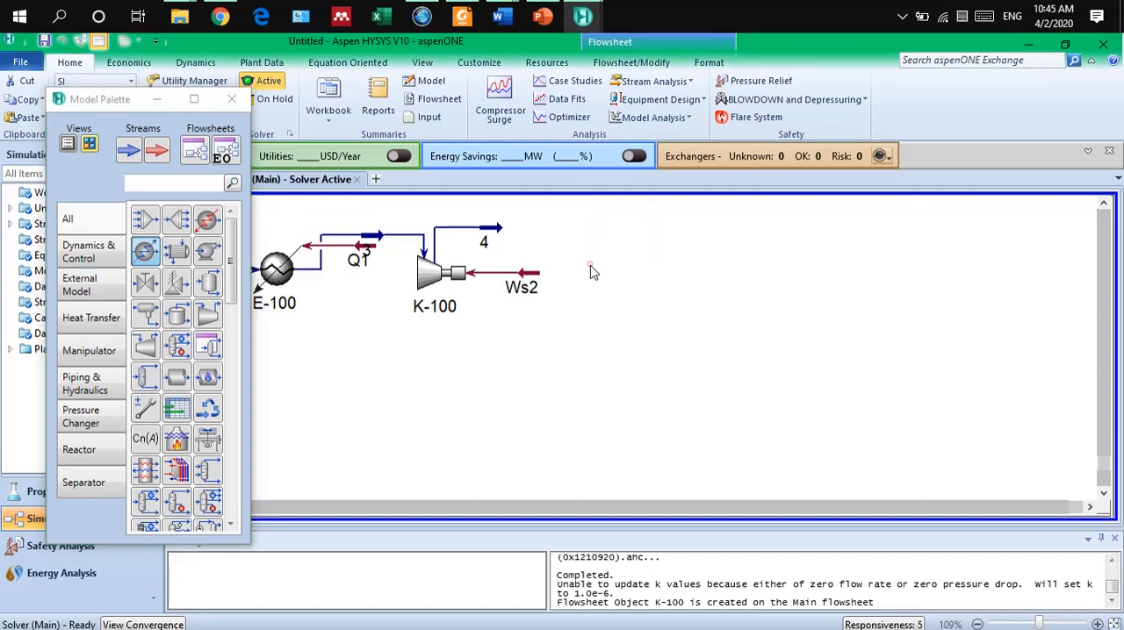
pyautogui.click(684, 296)
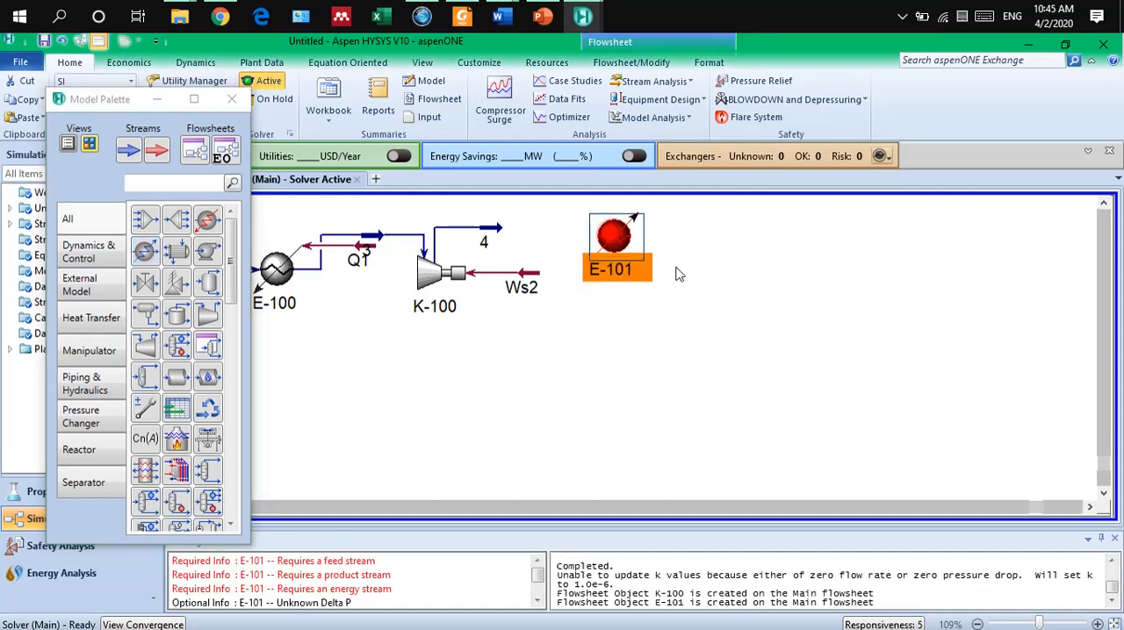
# Open the new cooler and assign stream 4 as its inlet.
pyautogui.doubleClick(616, 242)
pyautogui.moveTo(517, 243); pyautogui.dragTo(525, 305)
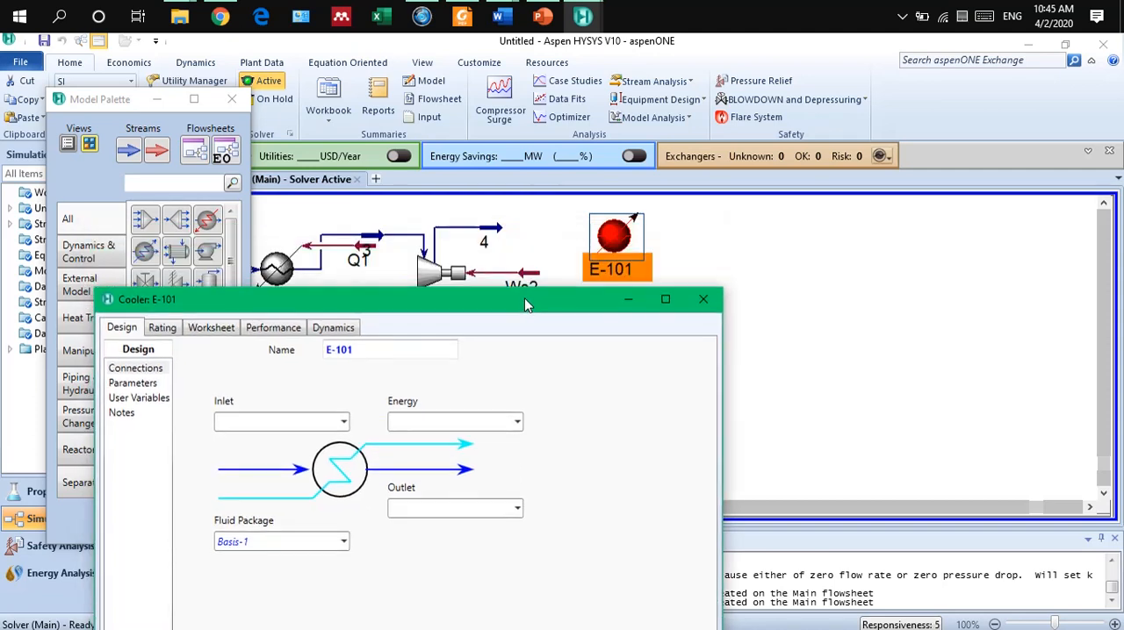
pyautogui.moveTo(524, 299)
pyautogui.mouseDown()
pyautogui.moveTo(544, 224)
pyautogui.moveTo(514, 288)
pyautogui.mouseUp()
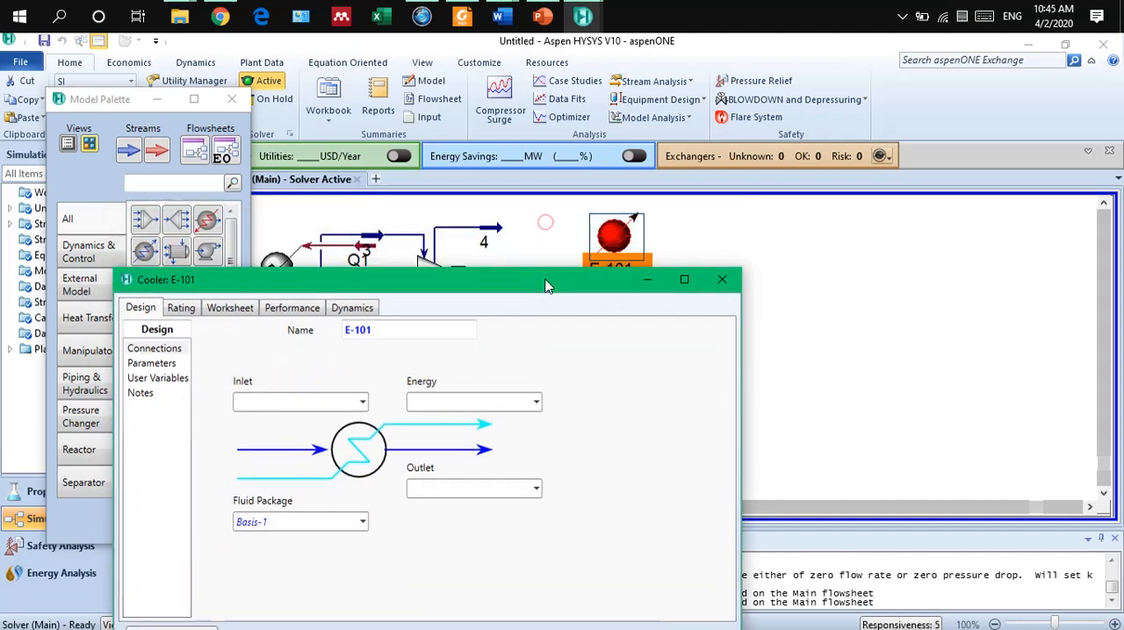
pyautogui.click(353, 398)
pyautogui.click(361, 403)
pyautogui.click(326, 422)
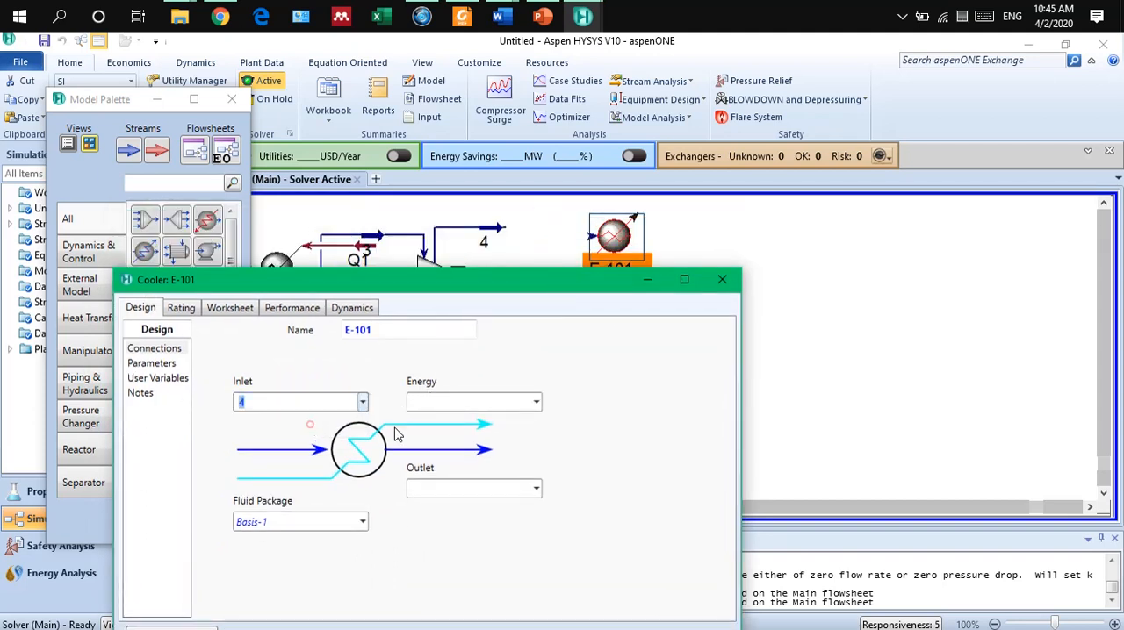
# Assign stream 5 as the cooler's outlet and Q2 as its energy stream.
pyautogui.click(453, 488)
pyautogui.write('5')
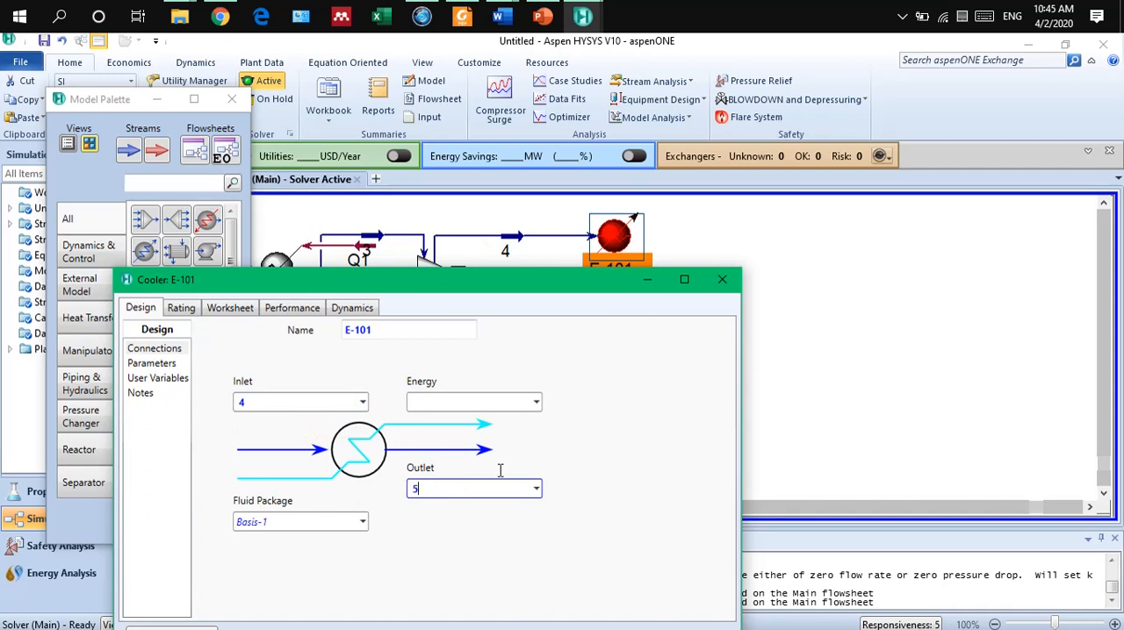
pyautogui.press('Tab')
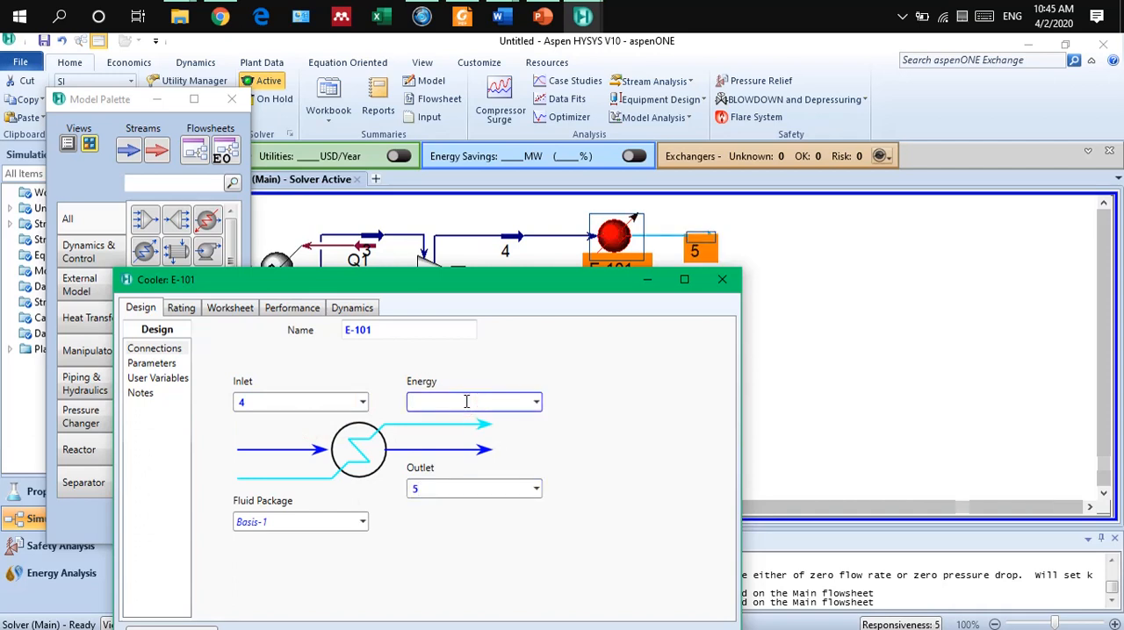
pyautogui.write('Q2')
pyautogui.press('Return')
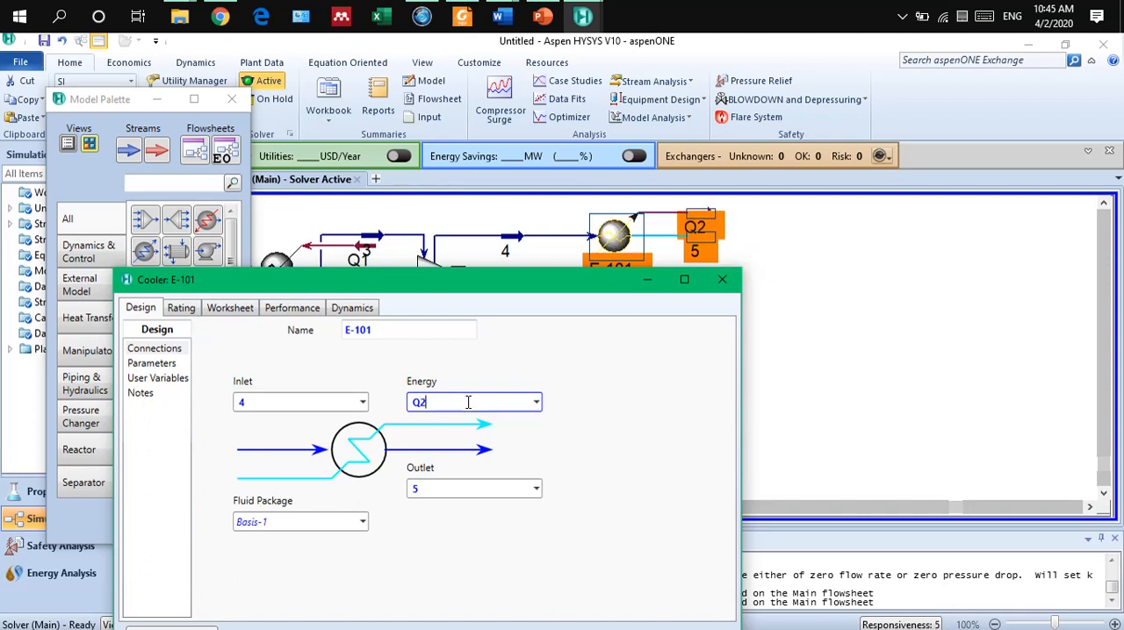
pyautogui.click(629, 376)
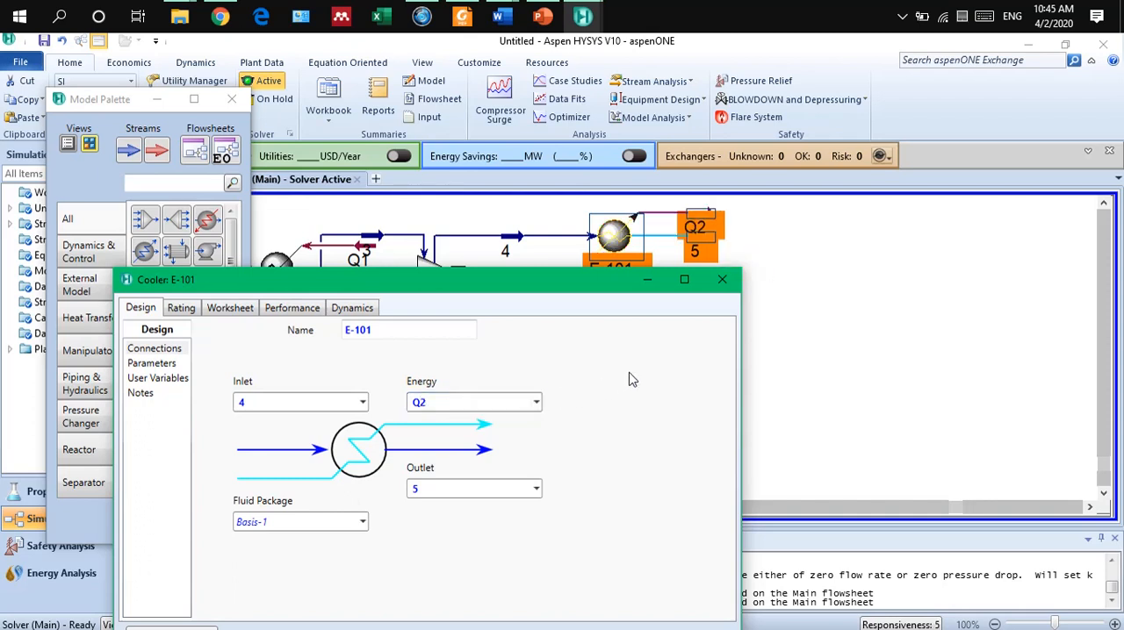
# Set the cooler's pressure drop (Delta P) to 0 kPa.
pyautogui.click(159, 378)
pyautogui.click(161, 363)
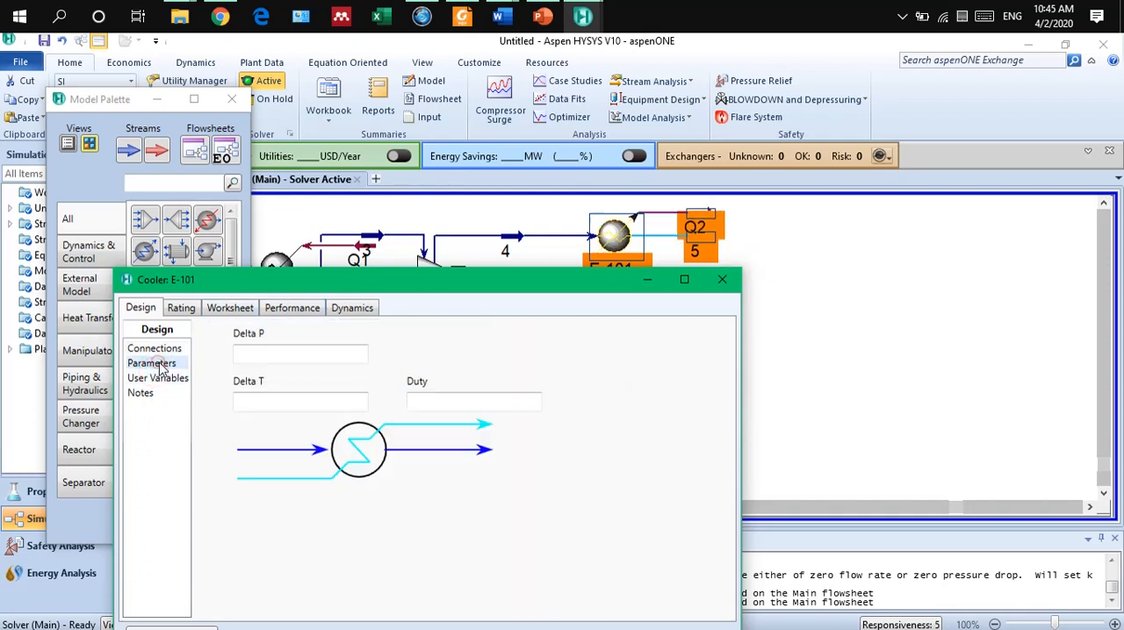
pyautogui.click(273, 361)
pyautogui.write('0')
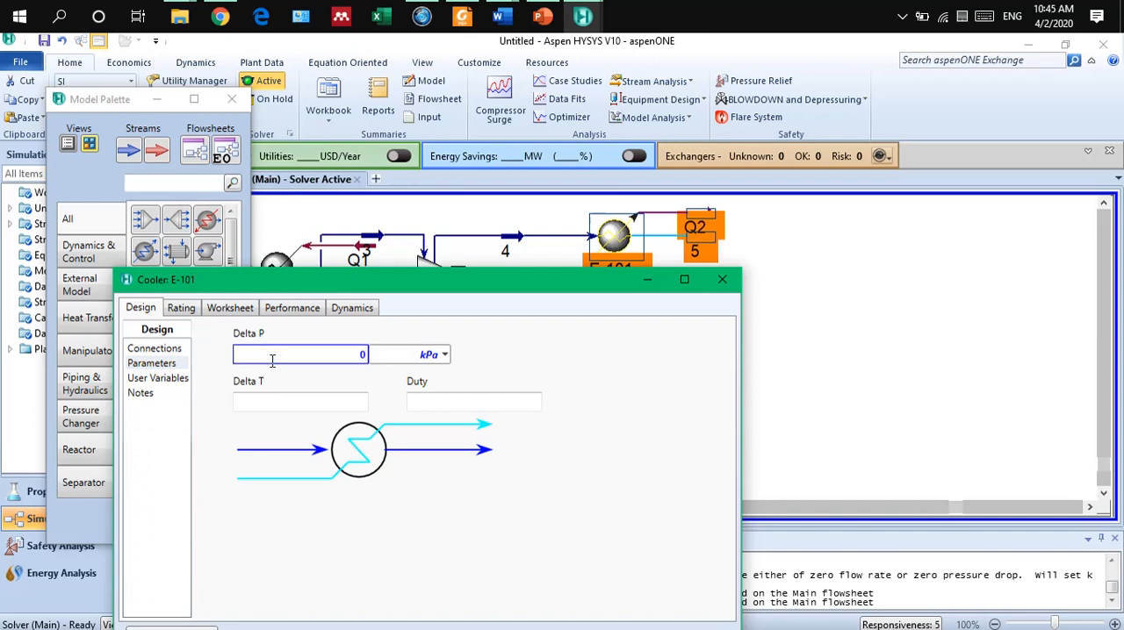
pyautogui.click(592, 358)
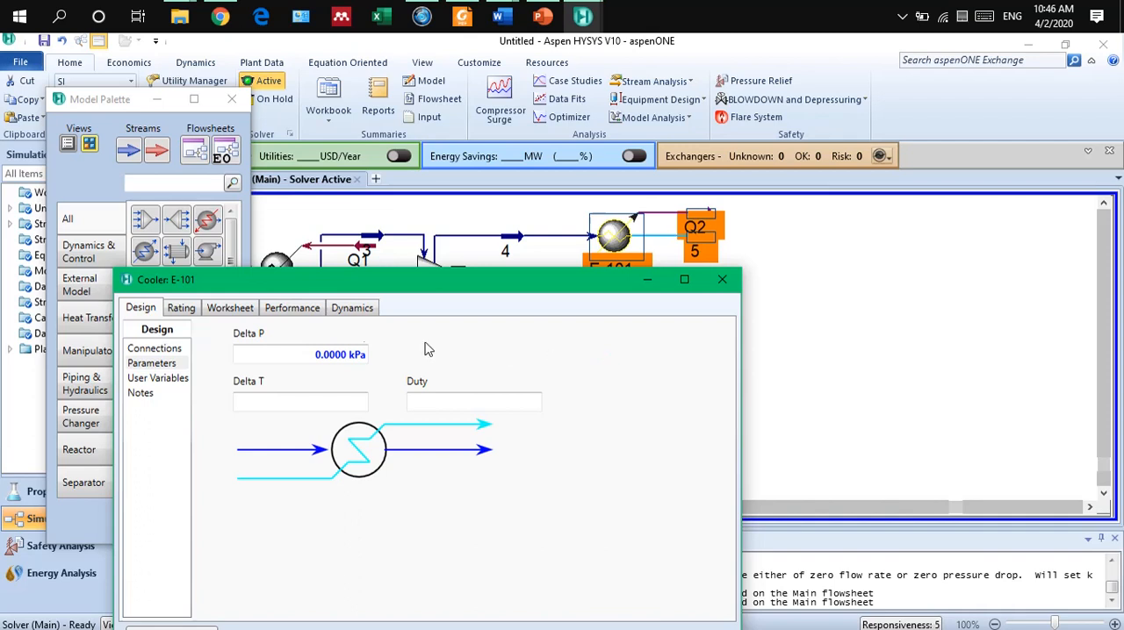
# Set the vapour fraction of the cooler's outlet stream 5 to 0.5, and close the cooler's window after checking the stream compositions.
pyautogui.click(226, 308)
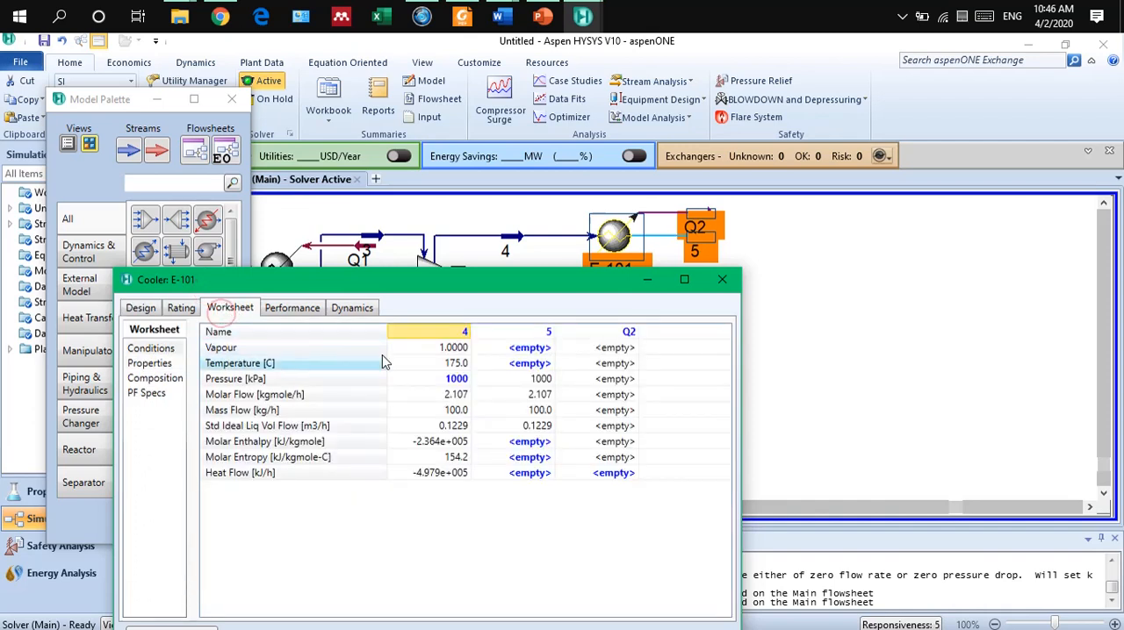
pyautogui.click(529, 355)
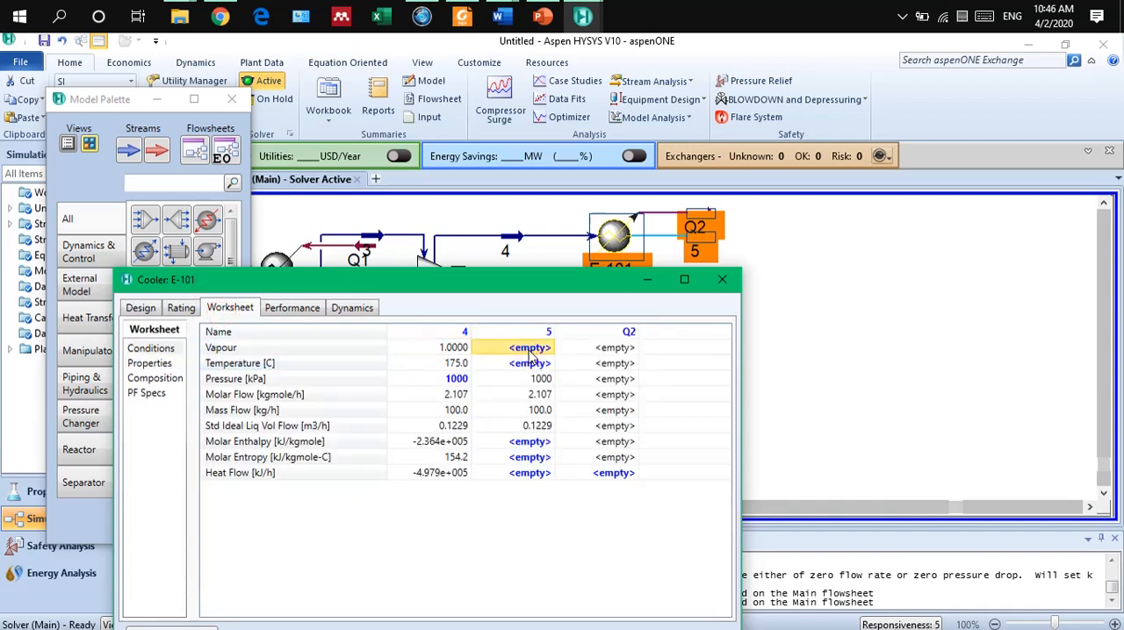
pyautogui.write('0.5')
pyautogui.press('Return')
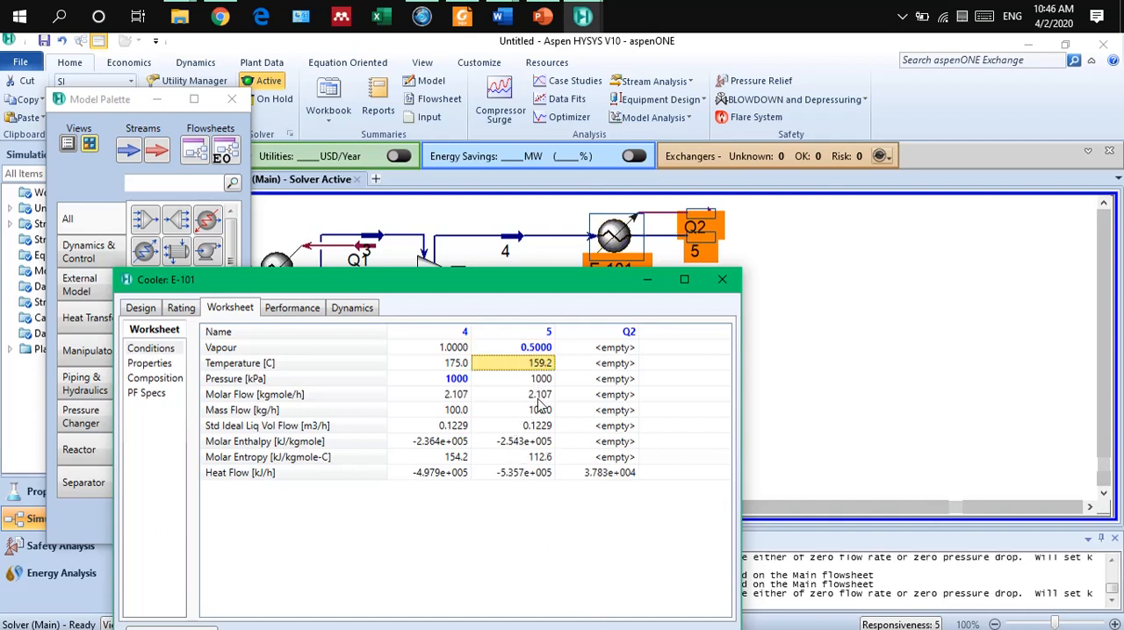
pyautogui.click(174, 383)
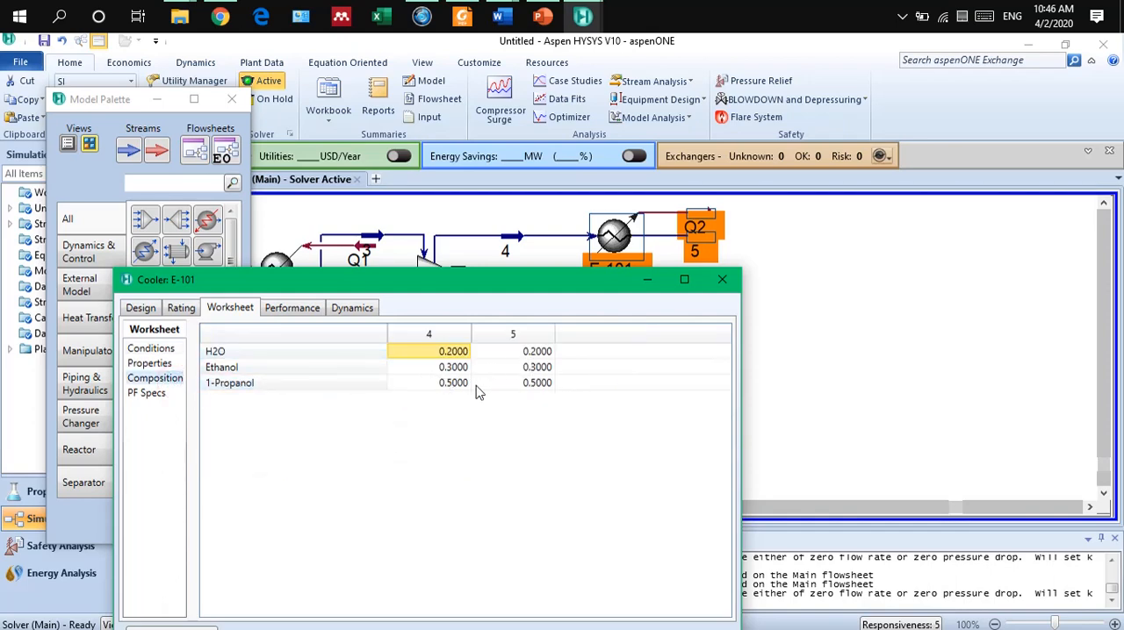
pyautogui.click(151, 350)
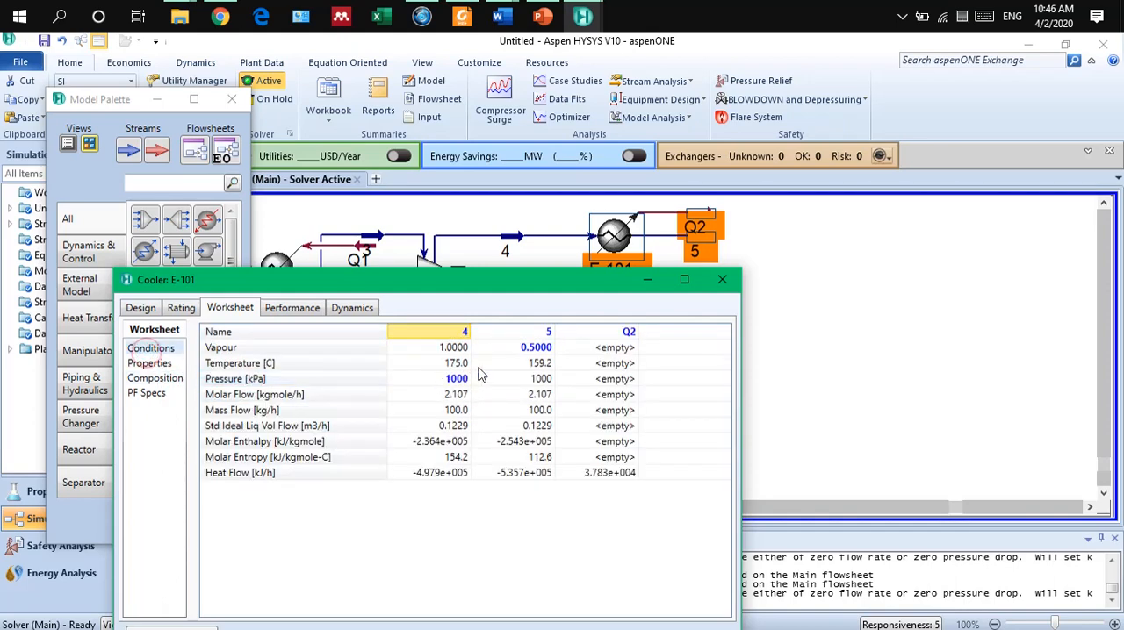
pyautogui.click(718, 283)
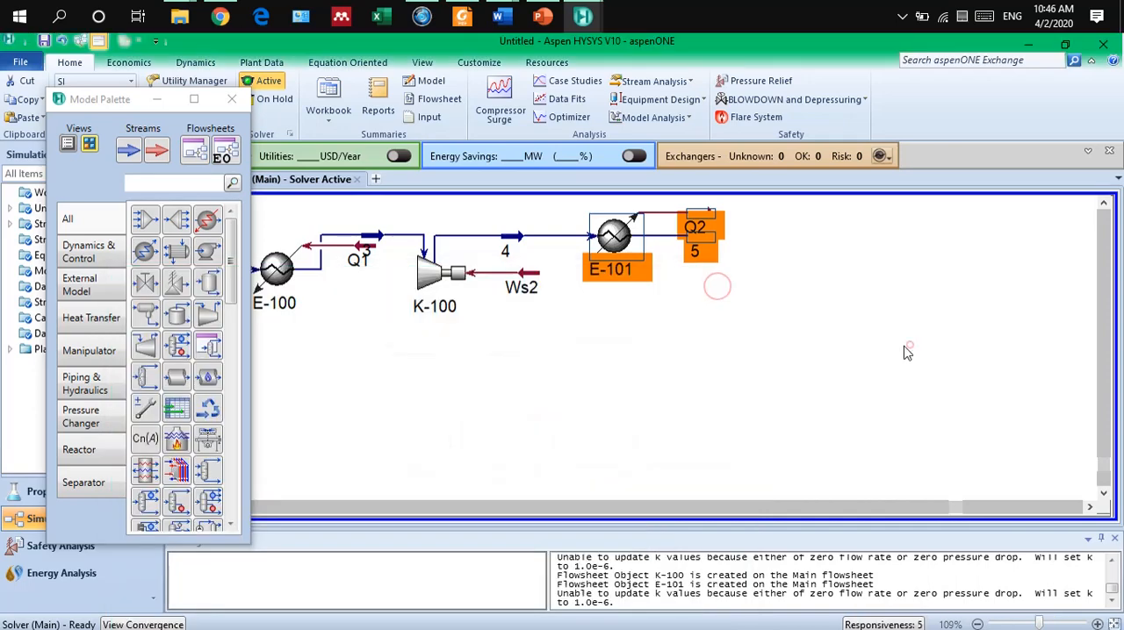
pyautogui.click(906, 352)
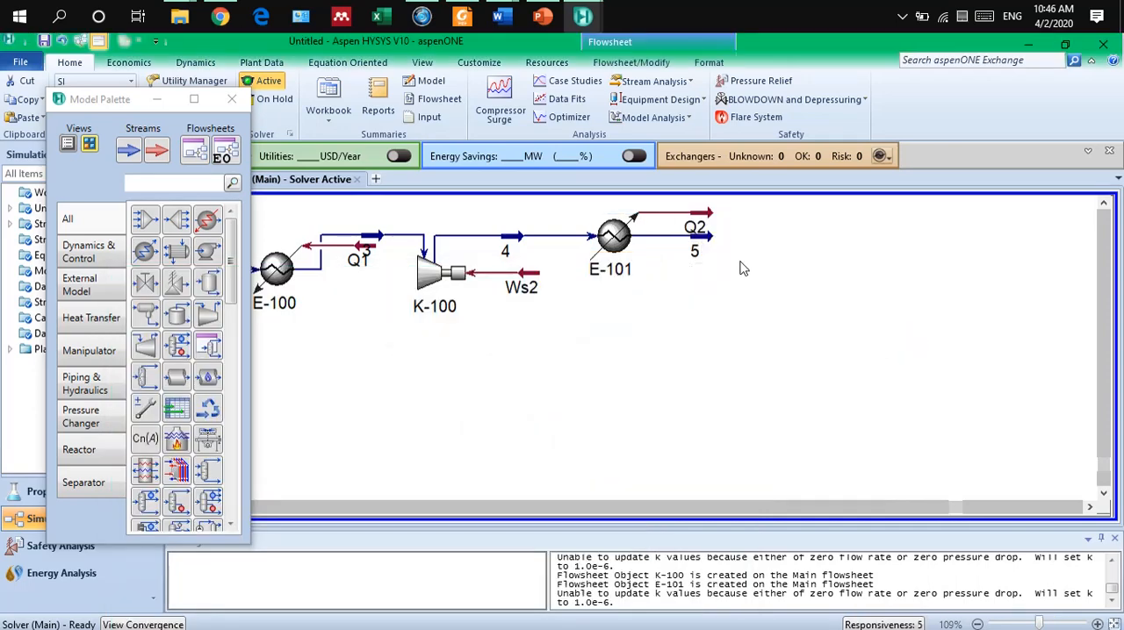
# Review the vapour and liquid phase compositions of stream 5, and close its window.
pyautogui.doubleClick(714, 244)
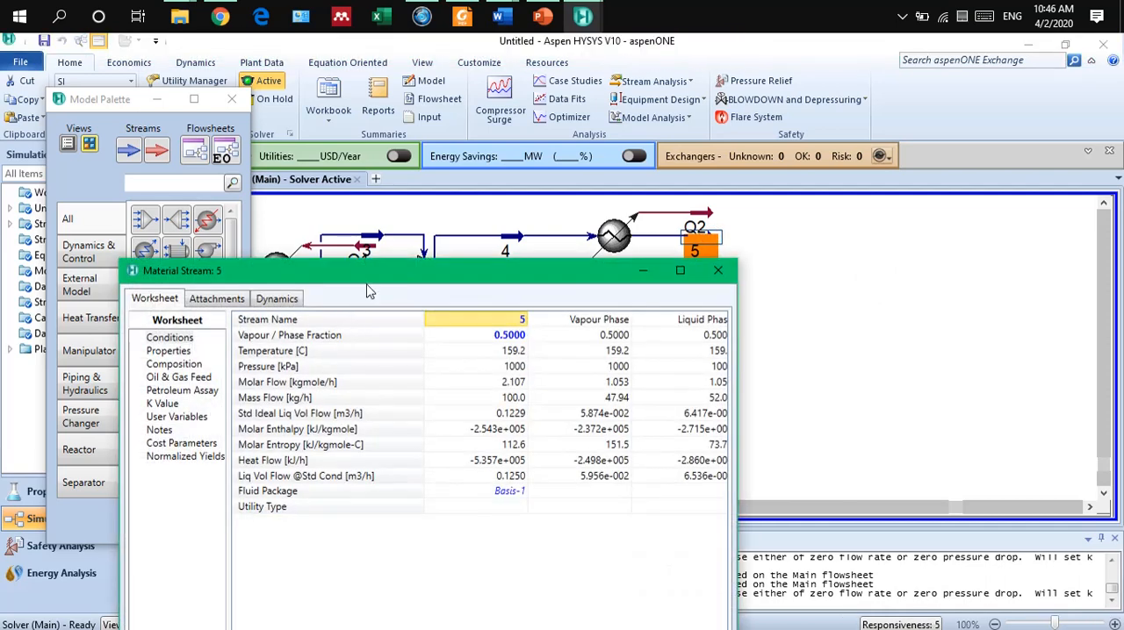
pyautogui.moveTo(374, 281); pyautogui.dragTo(303, 197)
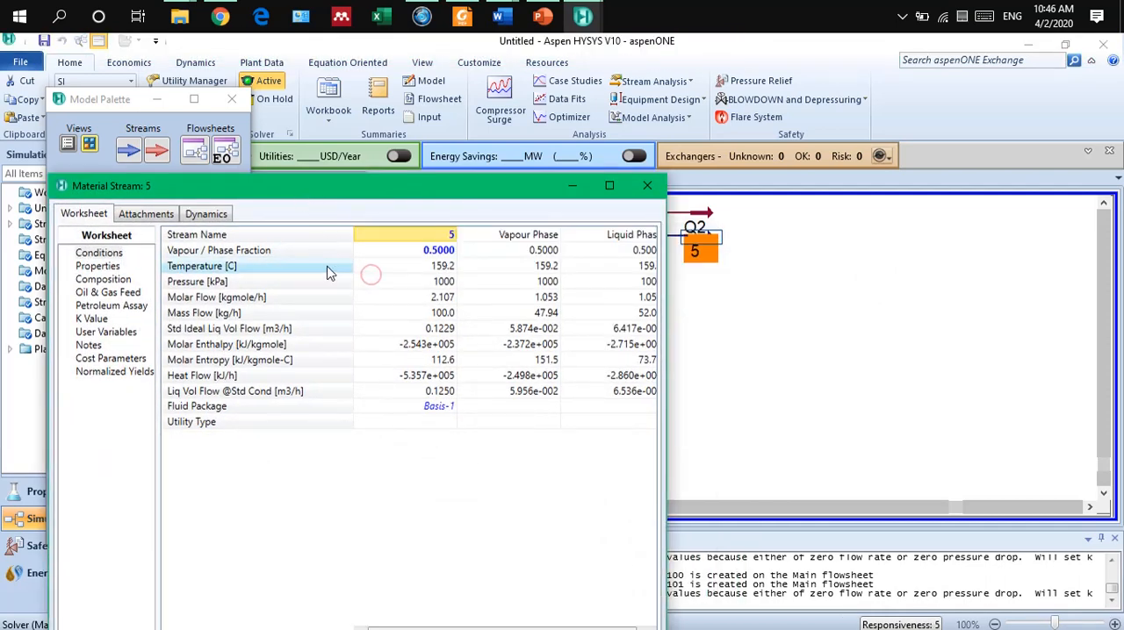
pyautogui.click(105, 279)
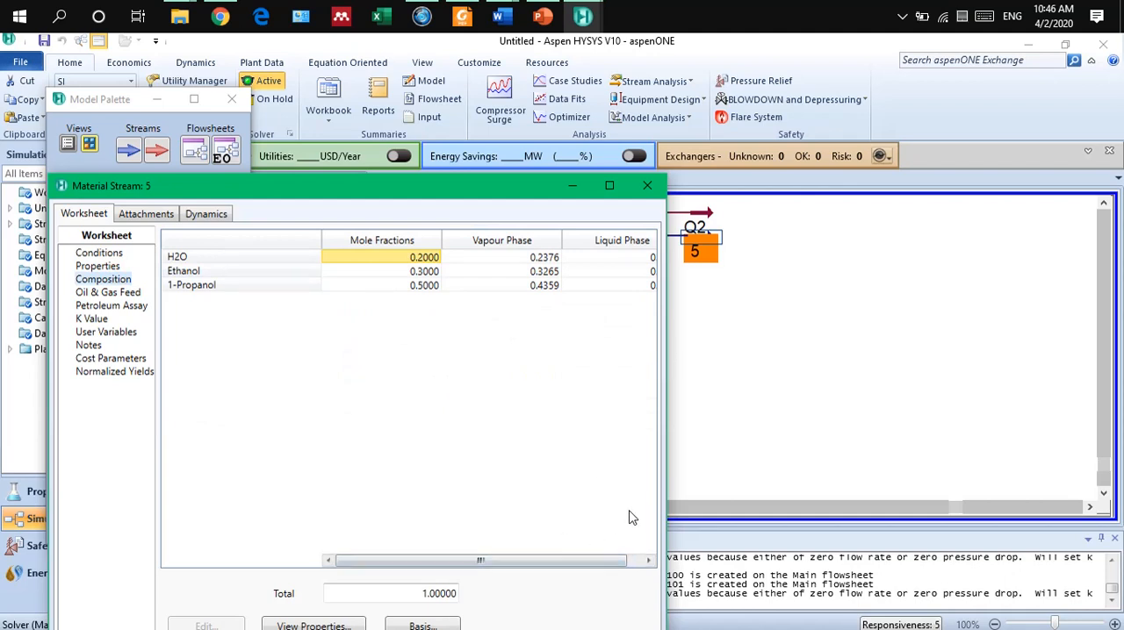
pyautogui.moveTo(666, 505); pyautogui.dragTo(821, 505)
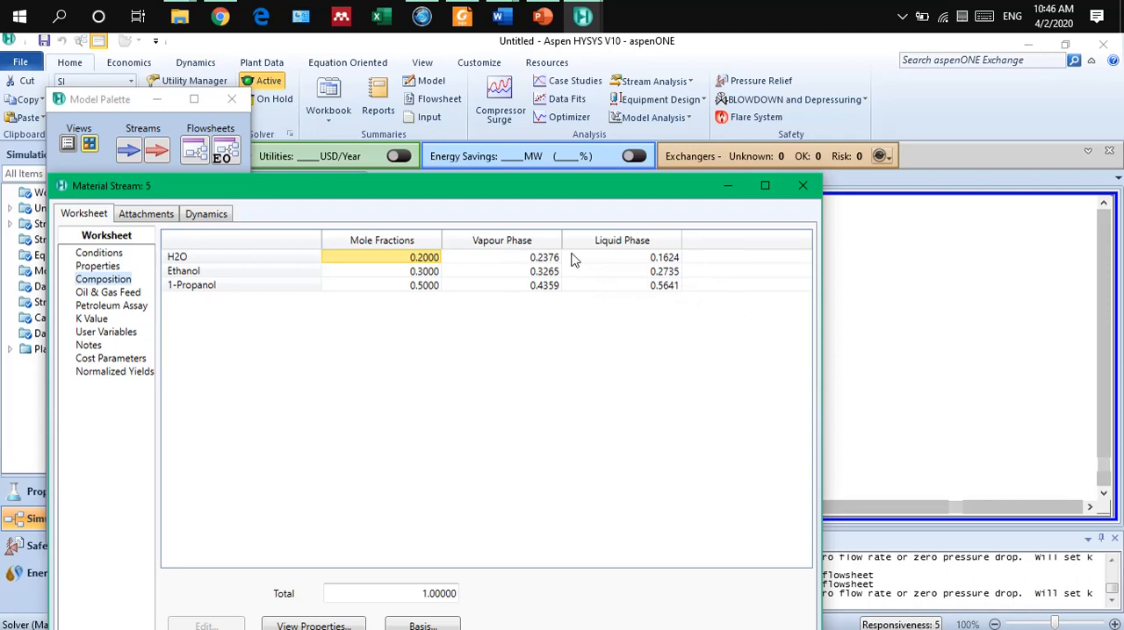
pyautogui.click(802, 186)
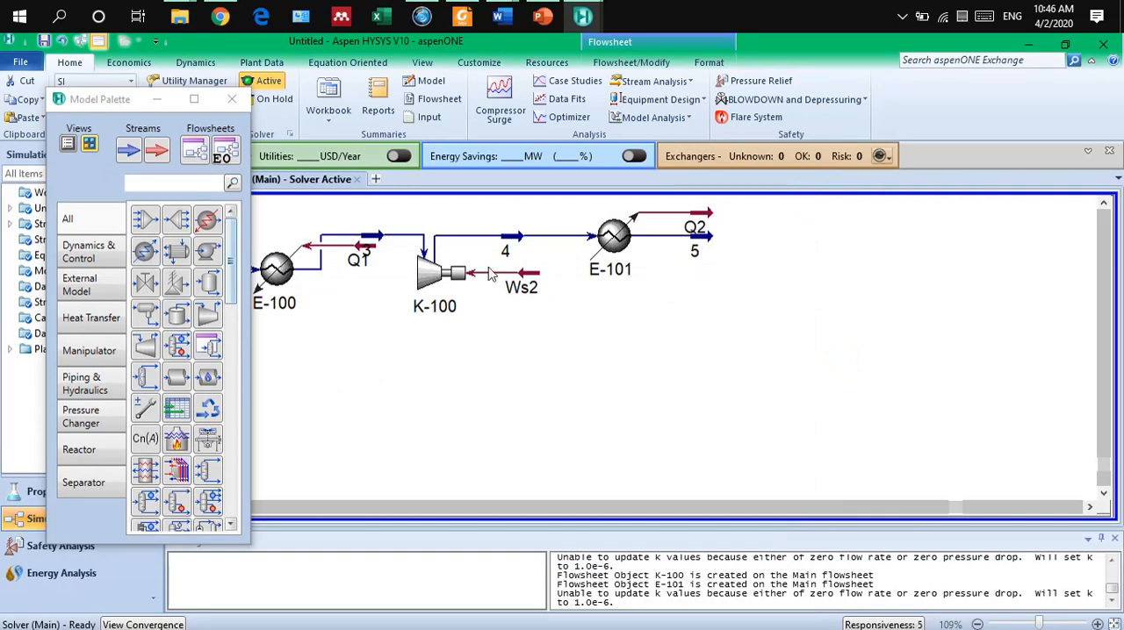
# Add a separator to the flowsheet and place it below the cooler E-101.
pyautogui.click(209, 286)
pyautogui.click(745, 330)
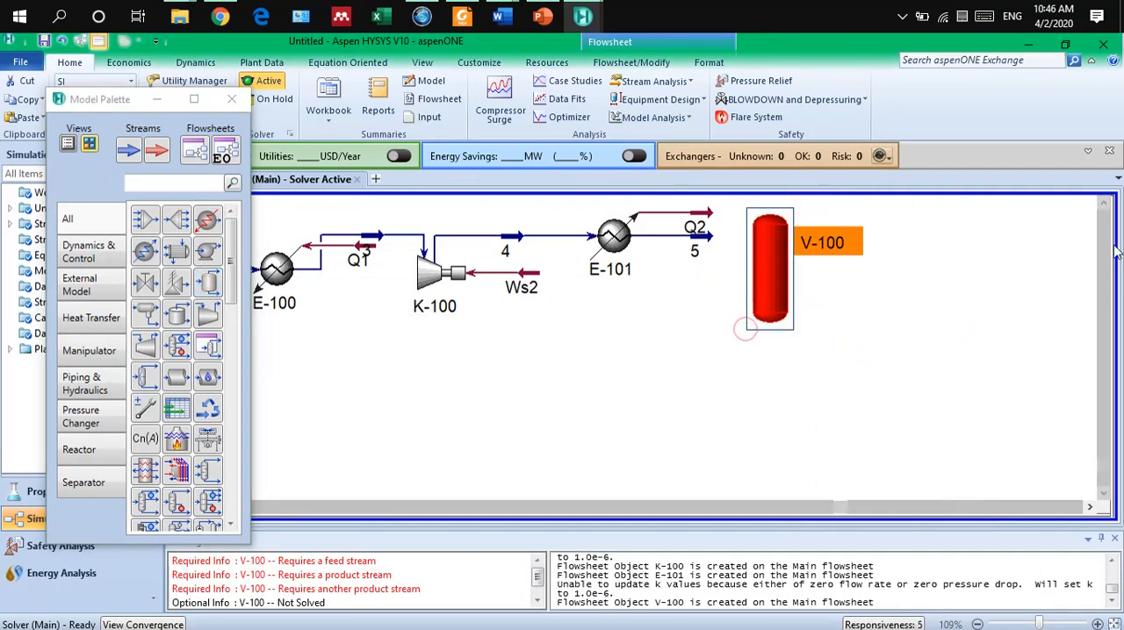
pyautogui.moveTo(774, 266); pyautogui.dragTo(664, 380)
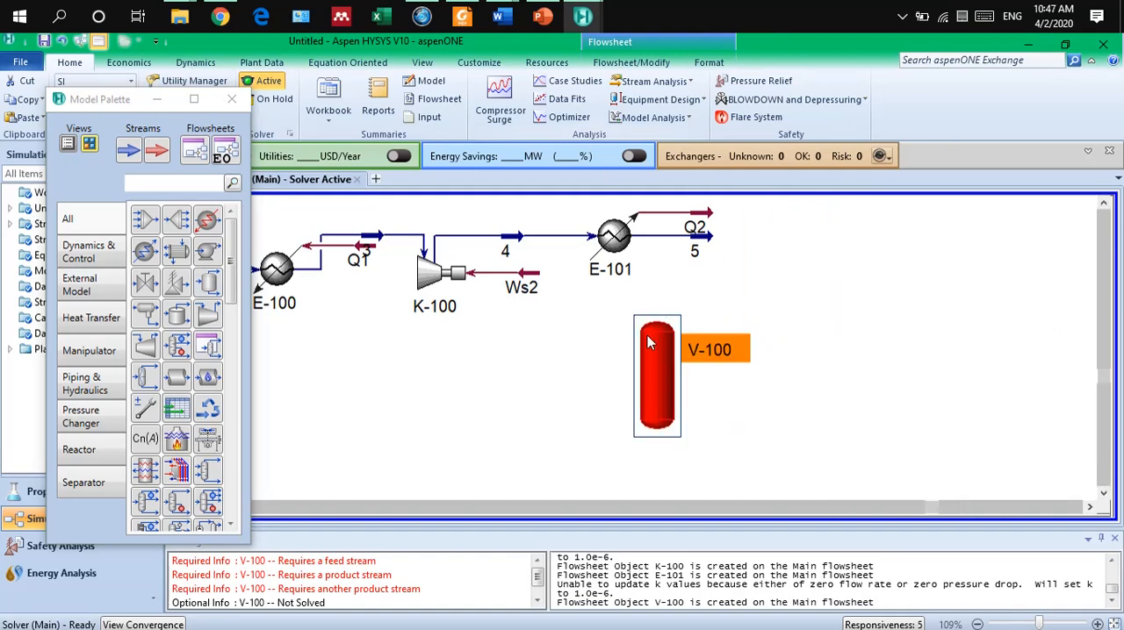
# Flip the separator V-100 horizontally and shift it slightly down in the flowsheet.
pyautogui.click(89, 103)
pyautogui.moveTo(89, 103); pyautogui.dragTo(90, 189)
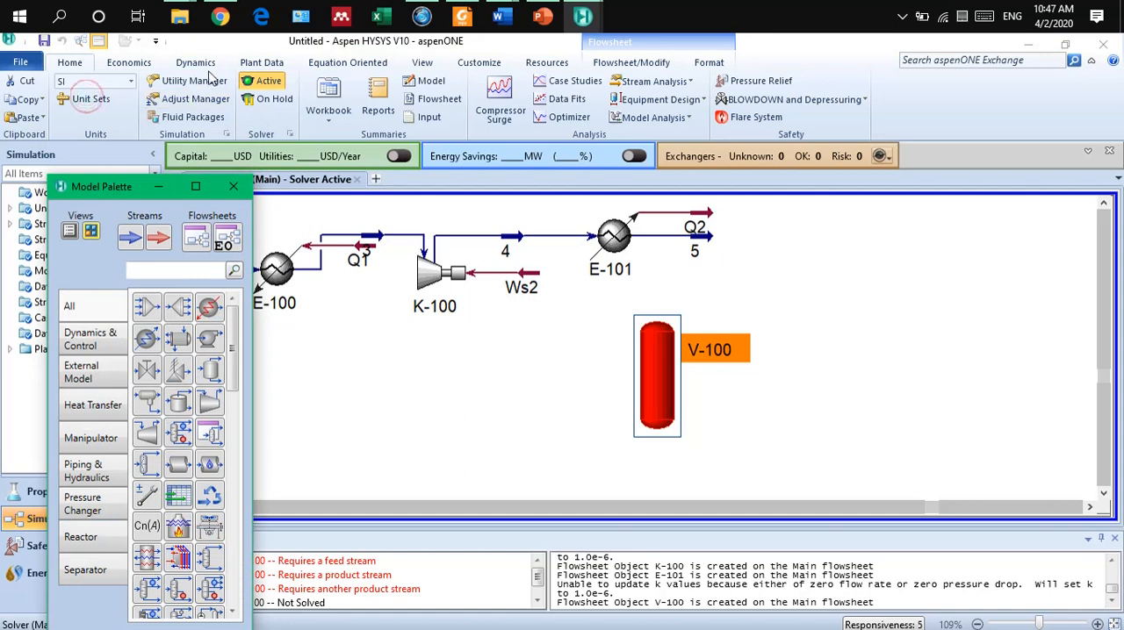
pyautogui.click(422, 62)
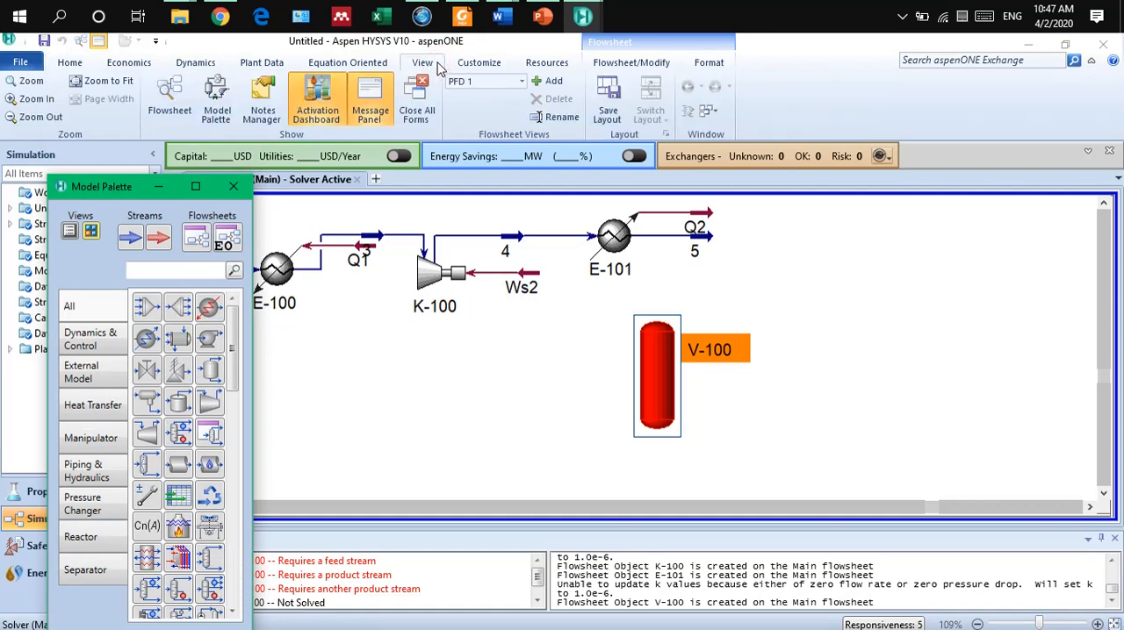
pyautogui.click(79, 63)
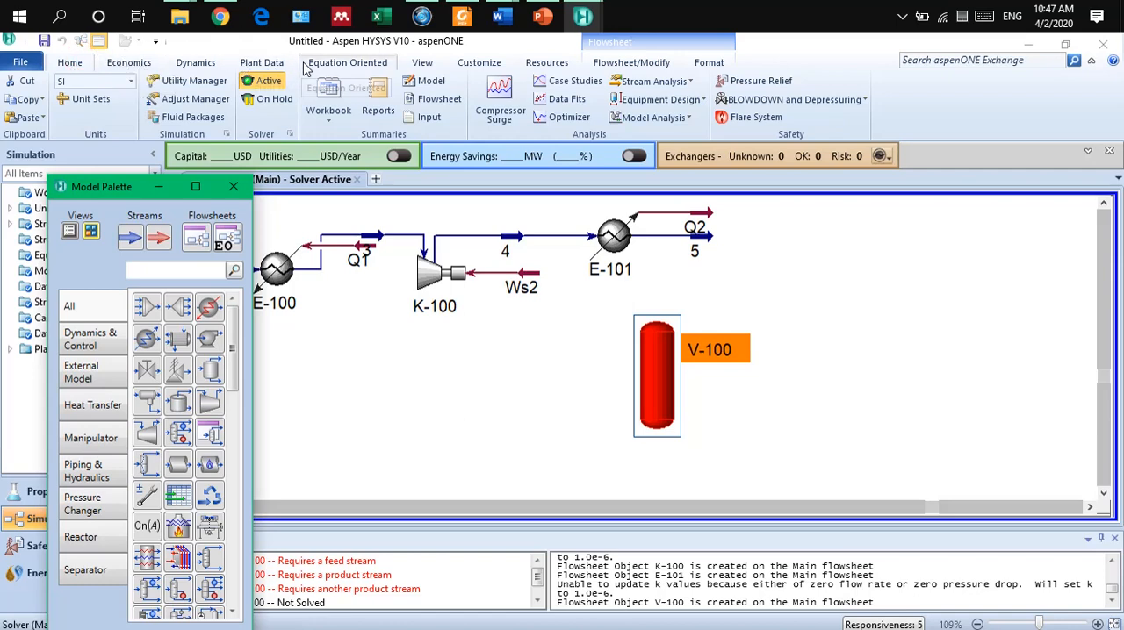
pyautogui.click(713, 65)
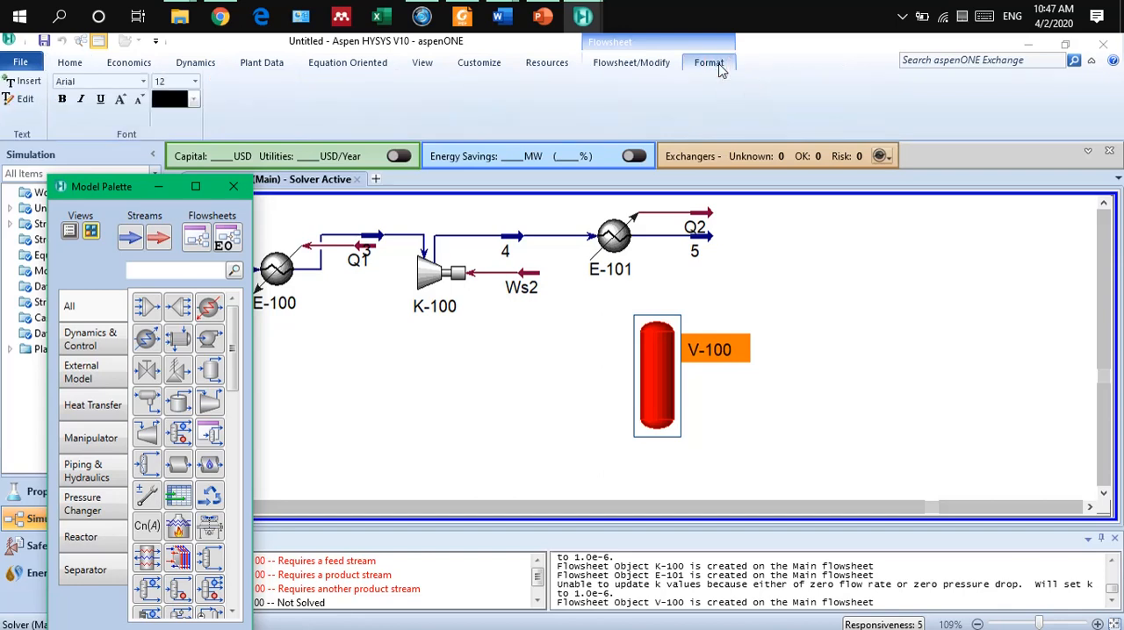
pyautogui.click(667, 65)
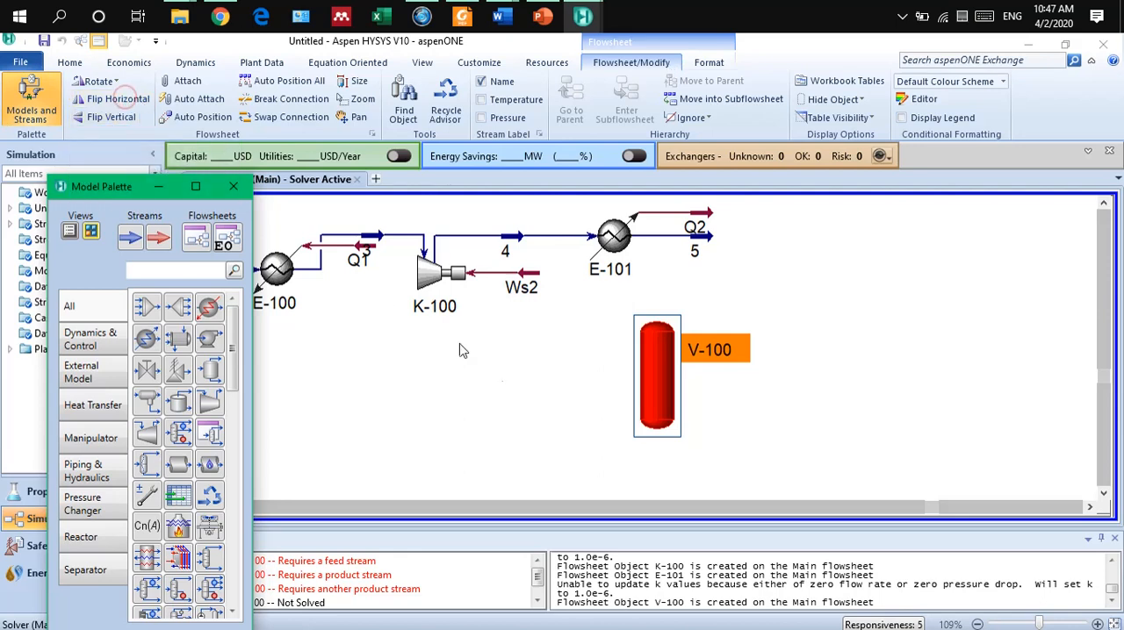
pyautogui.click(527, 426)
pyautogui.moveTo(658, 373); pyautogui.dragTo(655, 390)
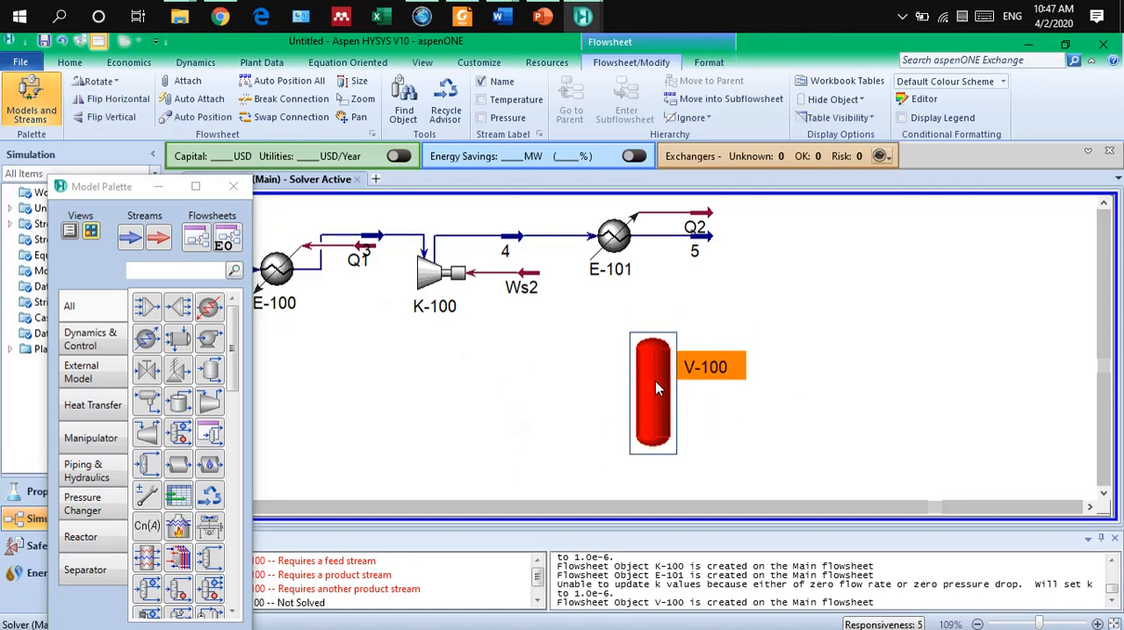
# Open the separator V-100 and assign stream 5 as its inlet.
pyautogui.doubleClick(655, 382)
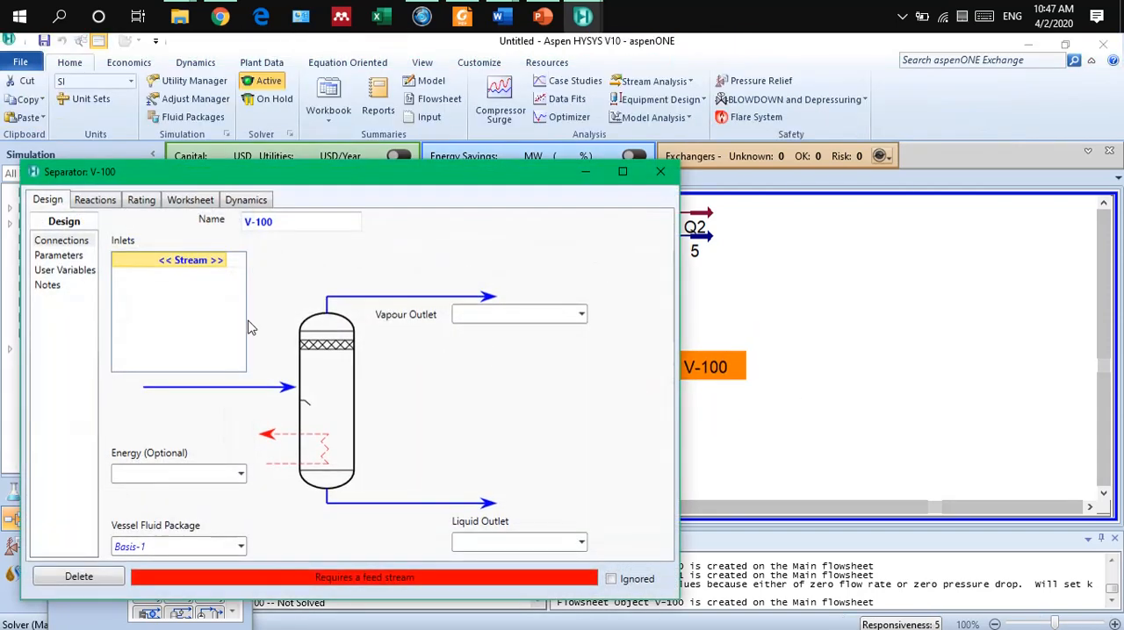
pyautogui.click(222, 263)
pyautogui.click(222, 261)
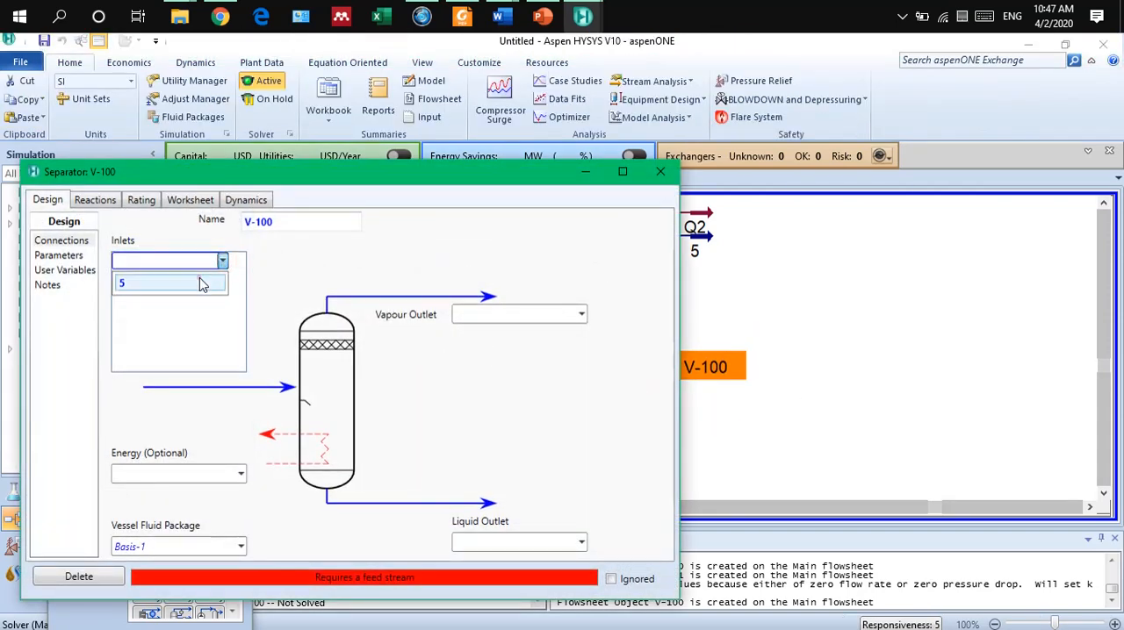
pyautogui.click(220, 279)
pyautogui.moveTo(340, 177); pyautogui.dragTo(182, 384)
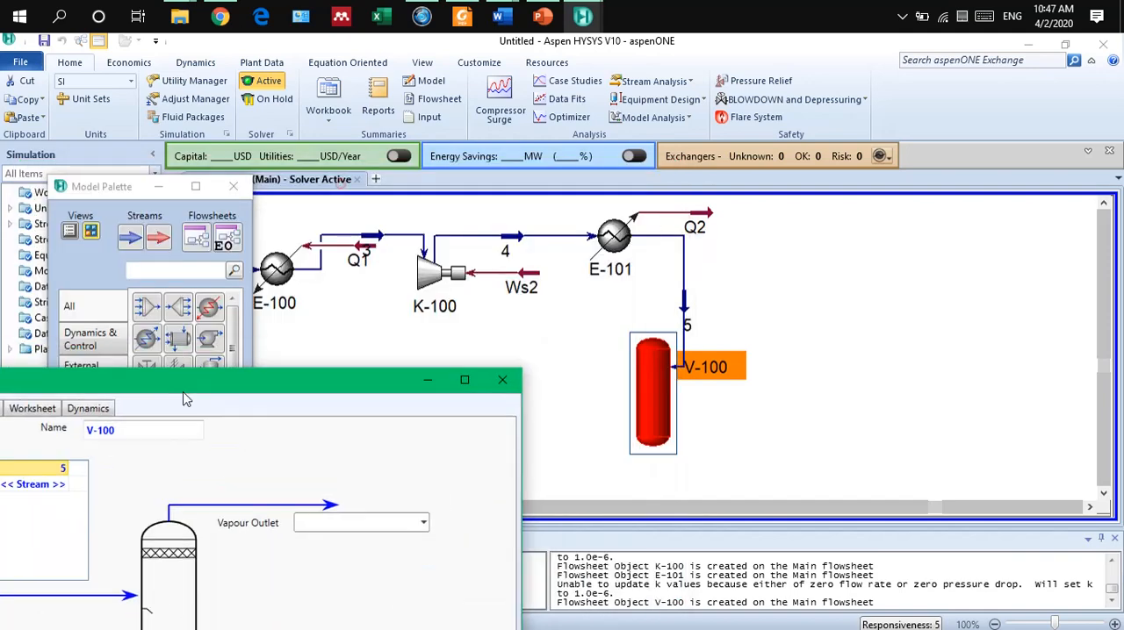
# Compare both horizontal orientations of the separator and move it further below the cooler E-101.
pyautogui.moveTo(672, 395); pyautogui.dragTo(634, 367)
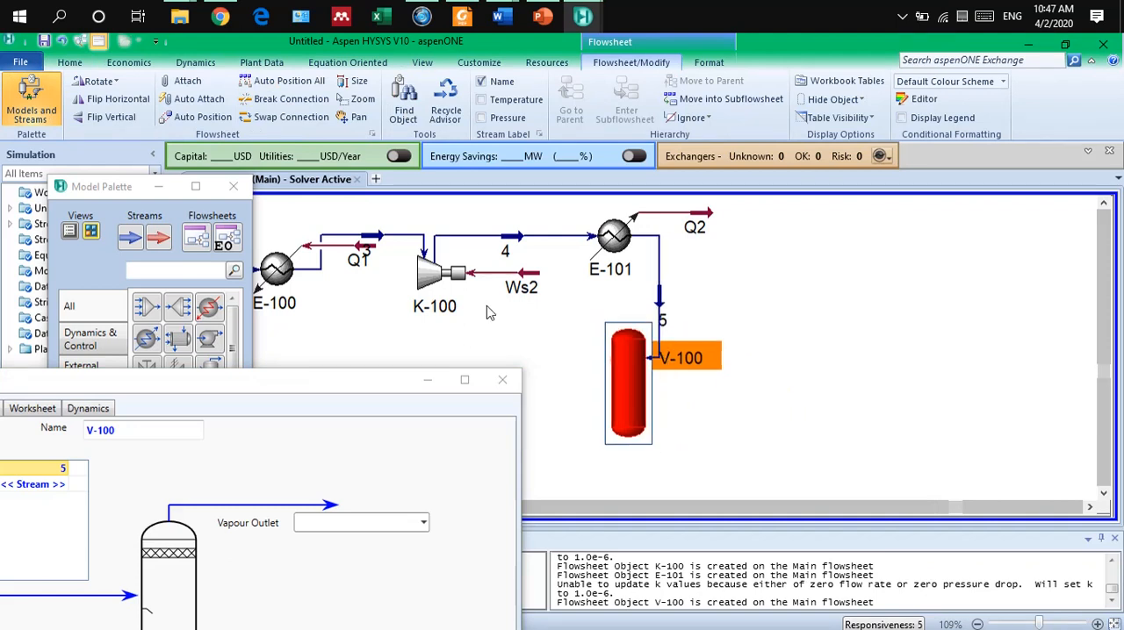
pyautogui.click(113, 100)
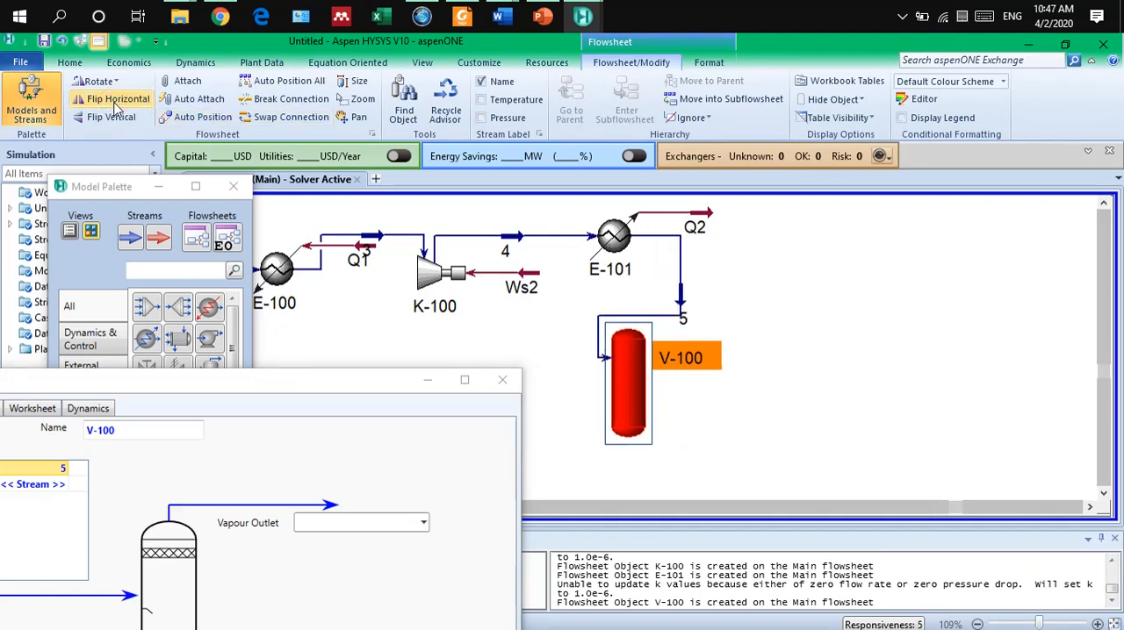
pyautogui.click(113, 101)
pyautogui.moveTo(646, 405); pyautogui.dragTo(646, 452)
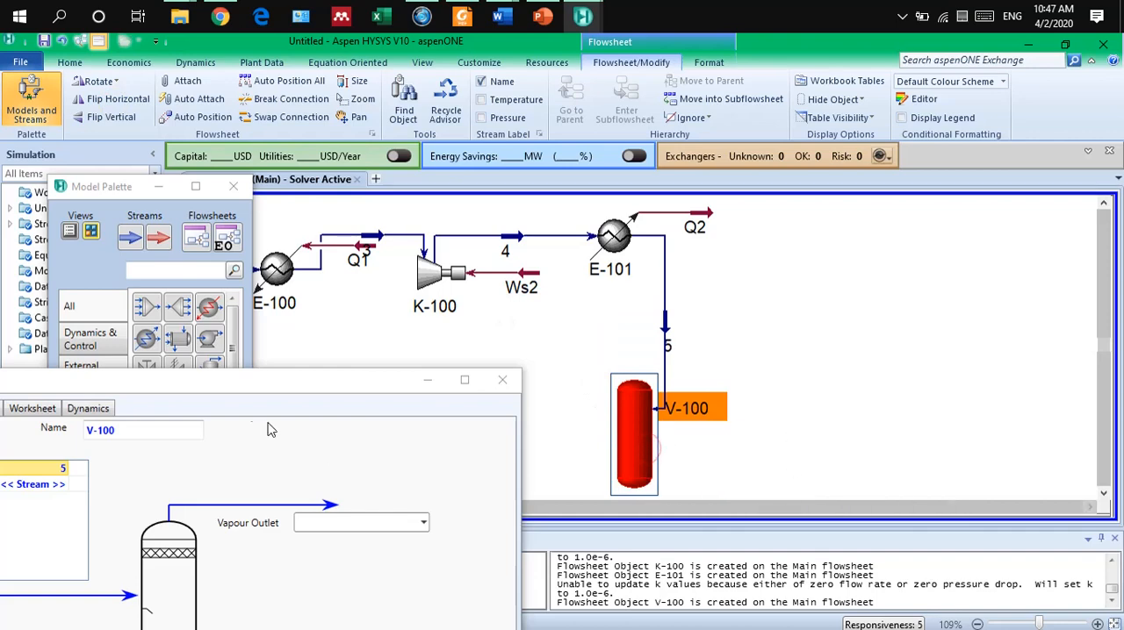
# Assign V1 as the separator's vapour outlet and L1 as its liquid outlet.
pyautogui.moveTo(234, 386); pyautogui.dragTo(441, 189)
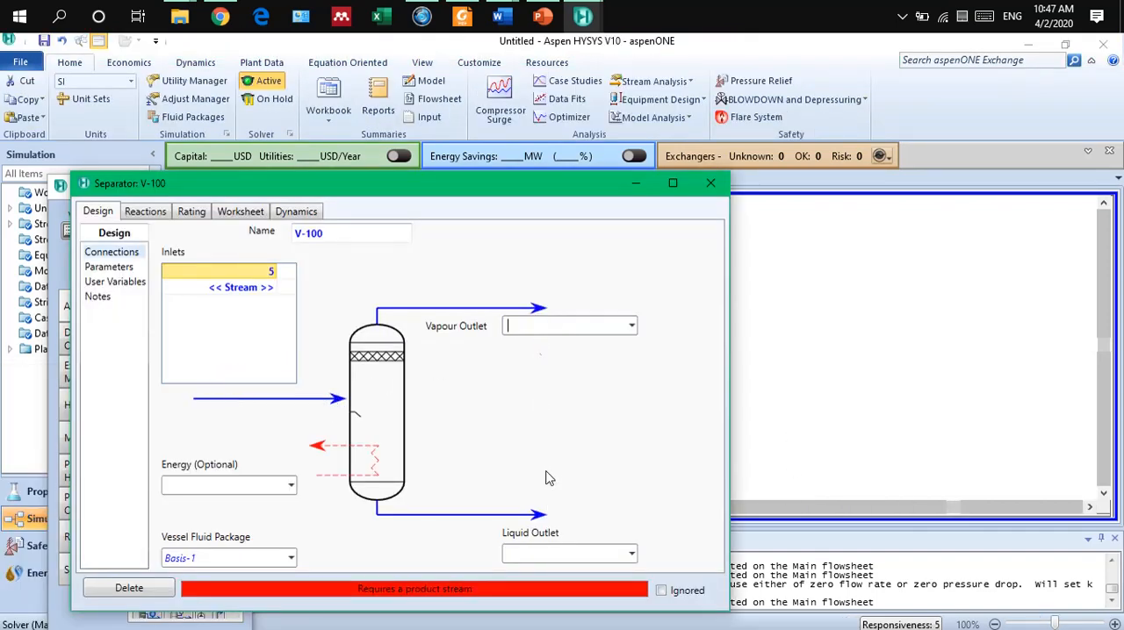
pyautogui.click(533, 331)
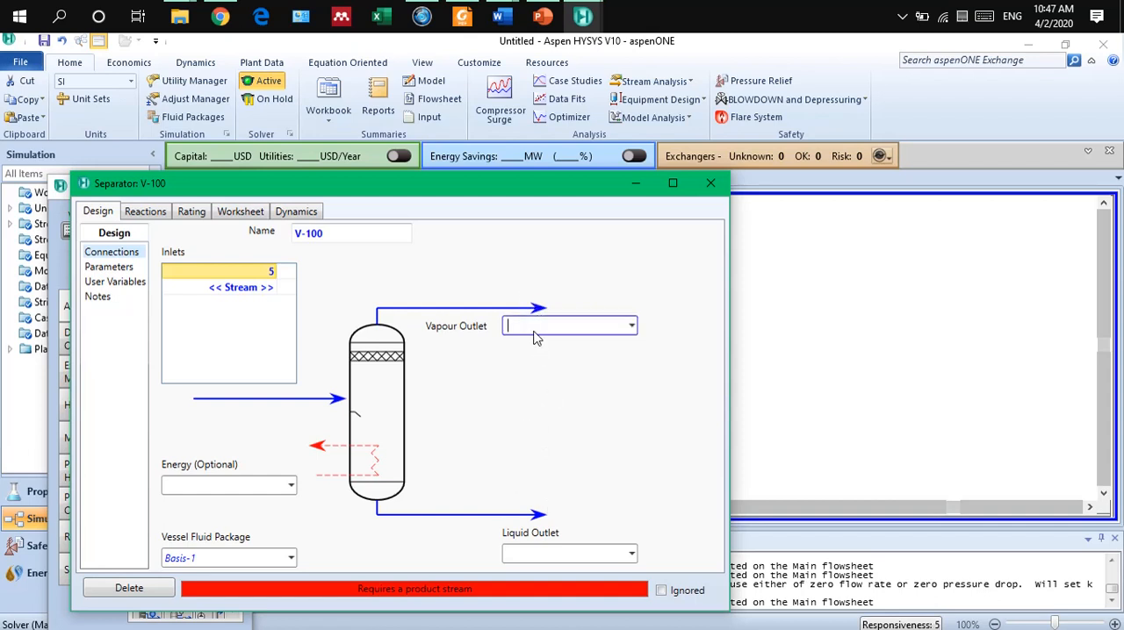
pyautogui.write('V1')
pyautogui.click(537, 556)
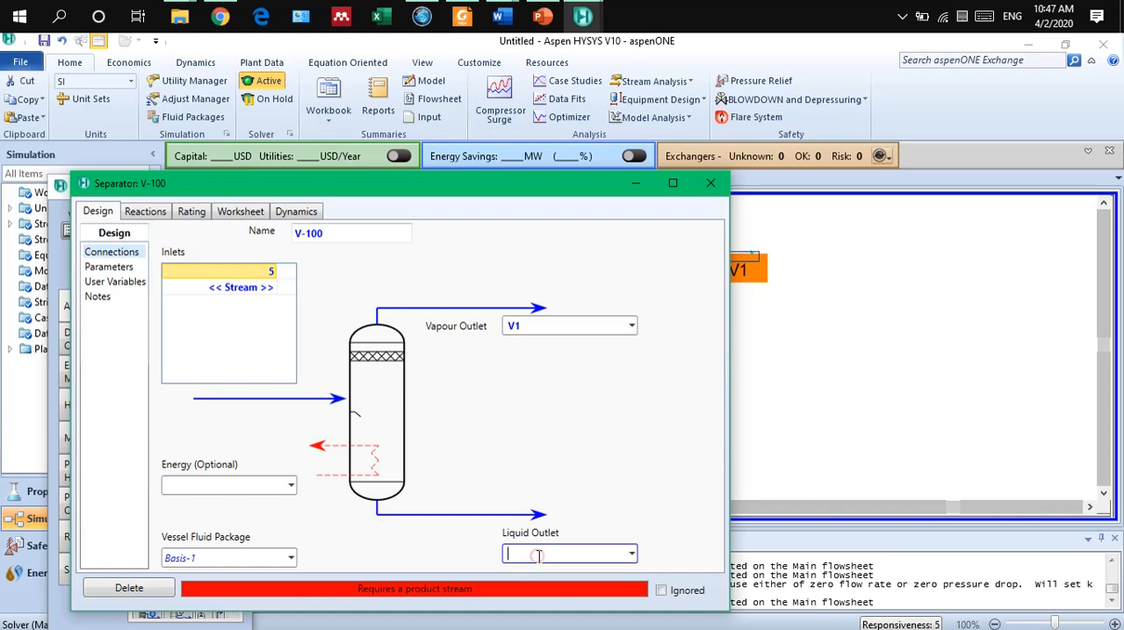
pyautogui.write('L1')
pyautogui.click(561, 398)
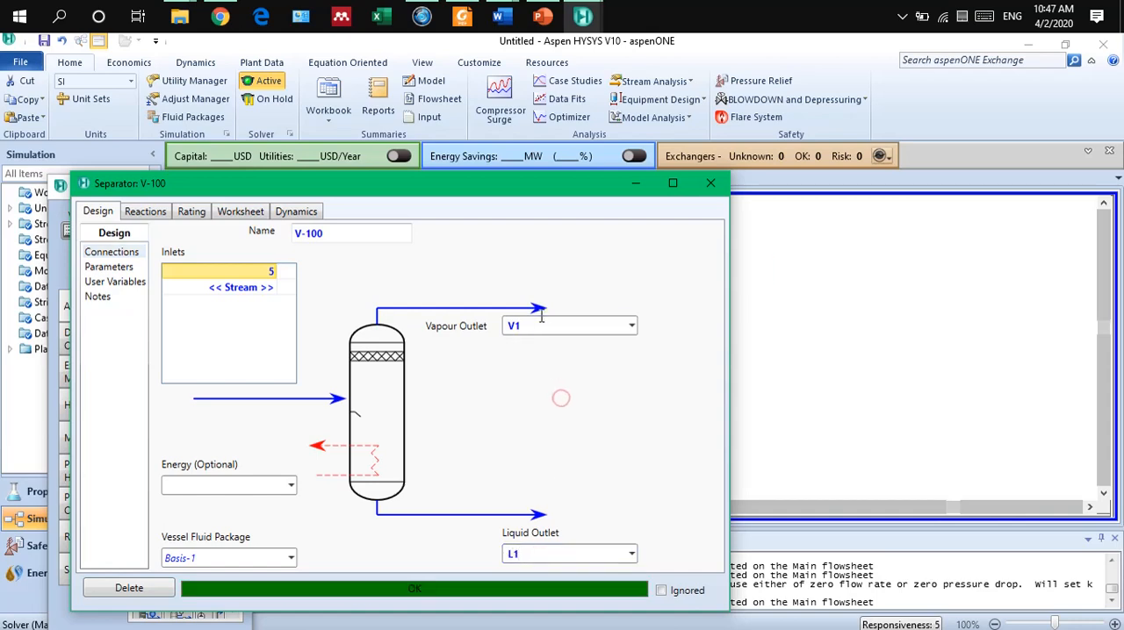
# Move the separator up and slightly left in the flowsheet to make room for its outlet streams.
pyautogui.moveTo(523, 190); pyautogui.dragTo(602, 196)
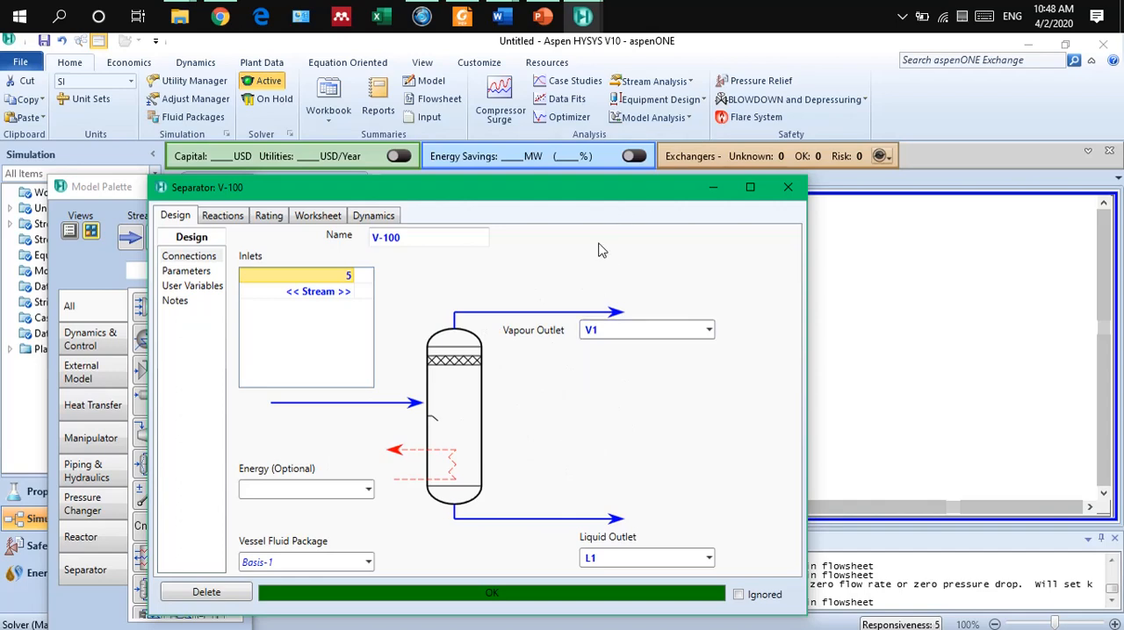
pyautogui.moveTo(591, 195); pyautogui.dragTo(329, 355)
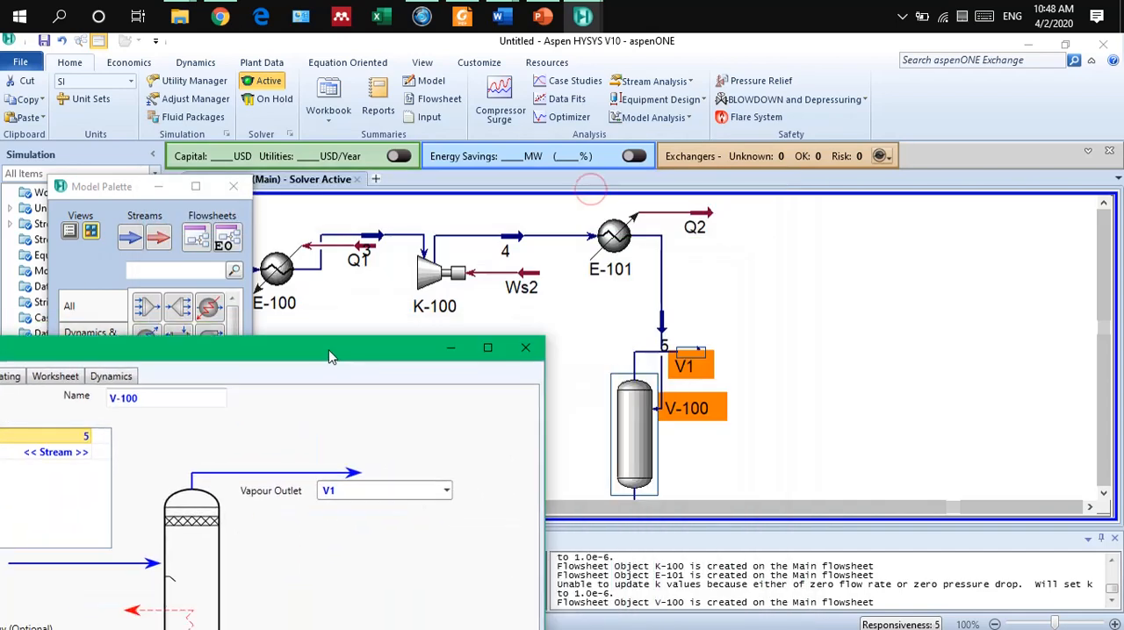
pyautogui.click(635, 405)
pyautogui.moveTo(636, 405); pyautogui.dragTo(612, 374)
pyautogui.moveTo(667, 332)
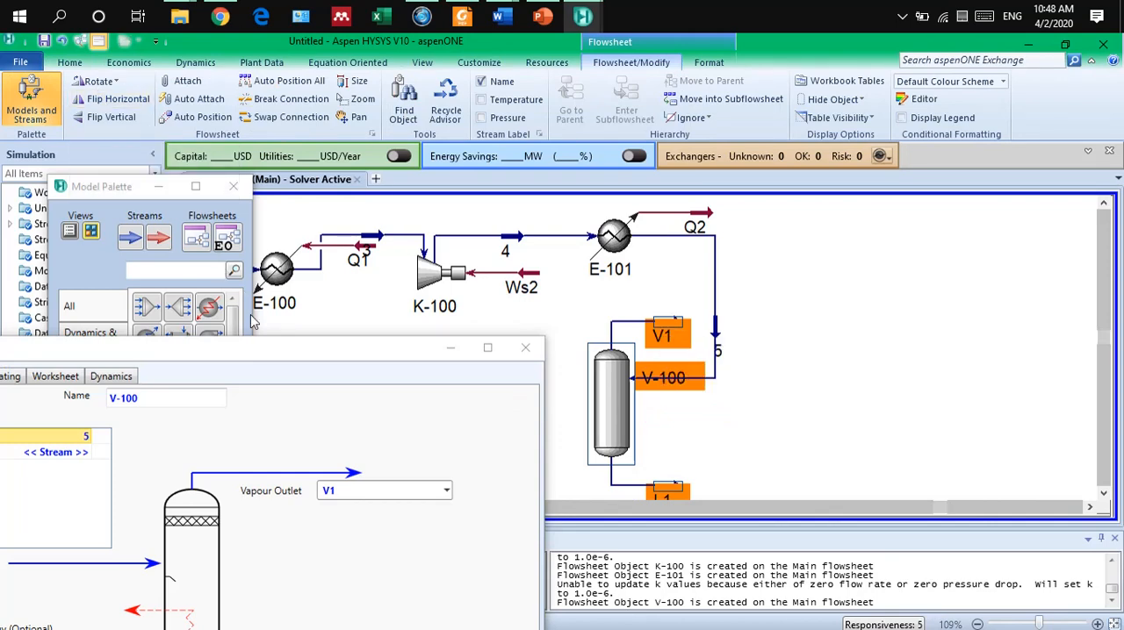
# Review the compositions and conditions of streams 5, L1 and V1 in the separator's worksheet, and close its window.
pyautogui.click(299, 336)
pyautogui.moveTo(300, 337); pyautogui.dragTo(554, 125)
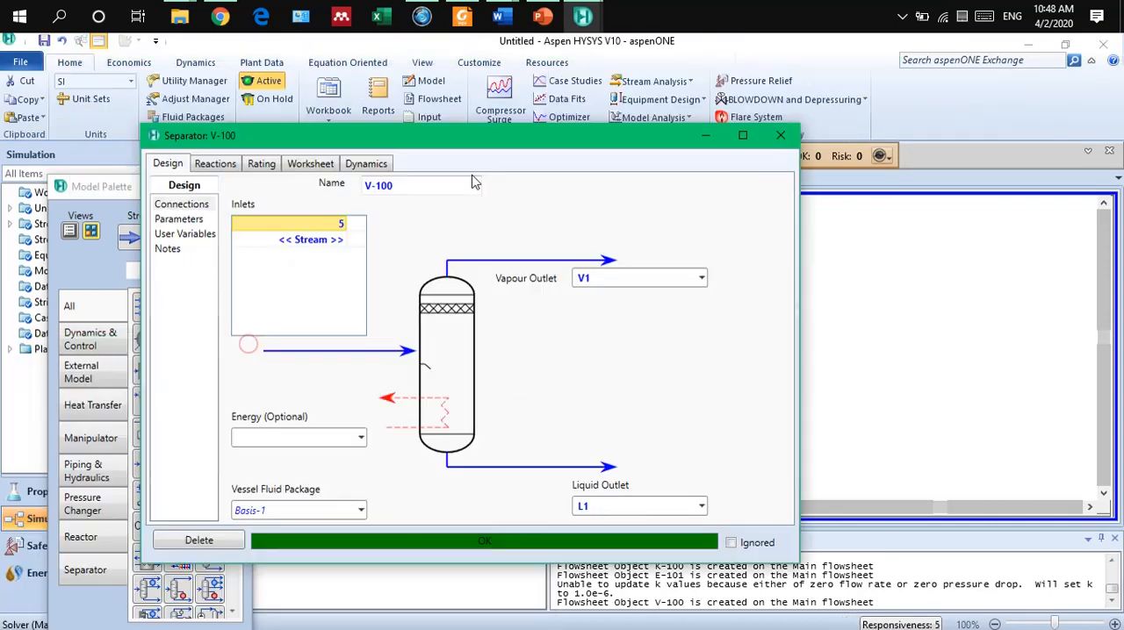
pyautogui.click(313, 167)
pyautogui.click(195, 235)
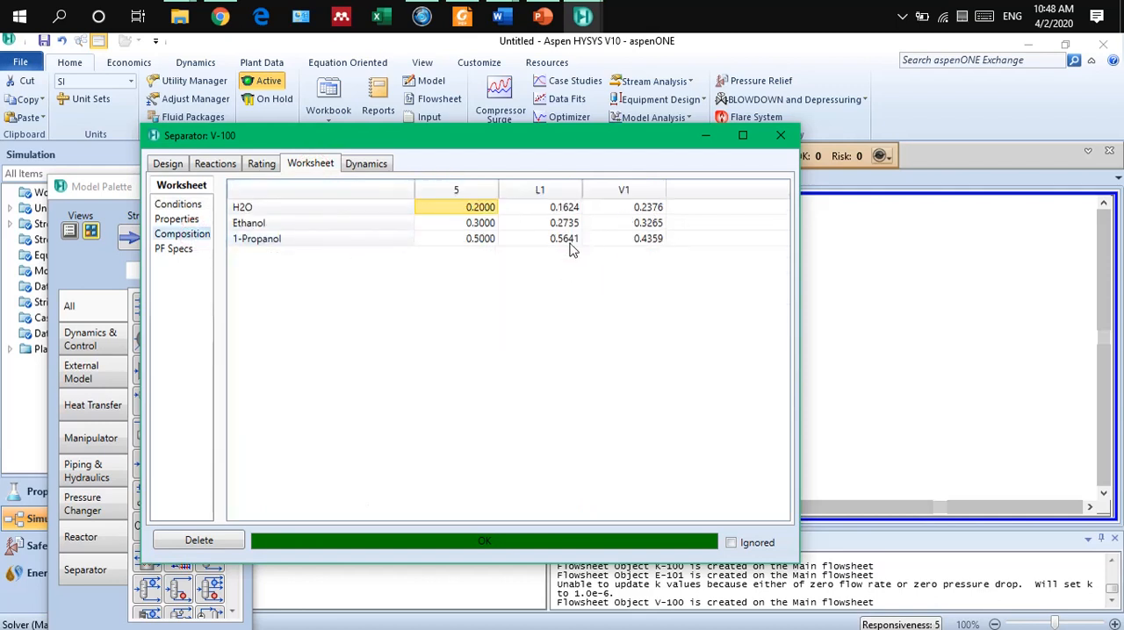
pyautogui.click(179, 206)
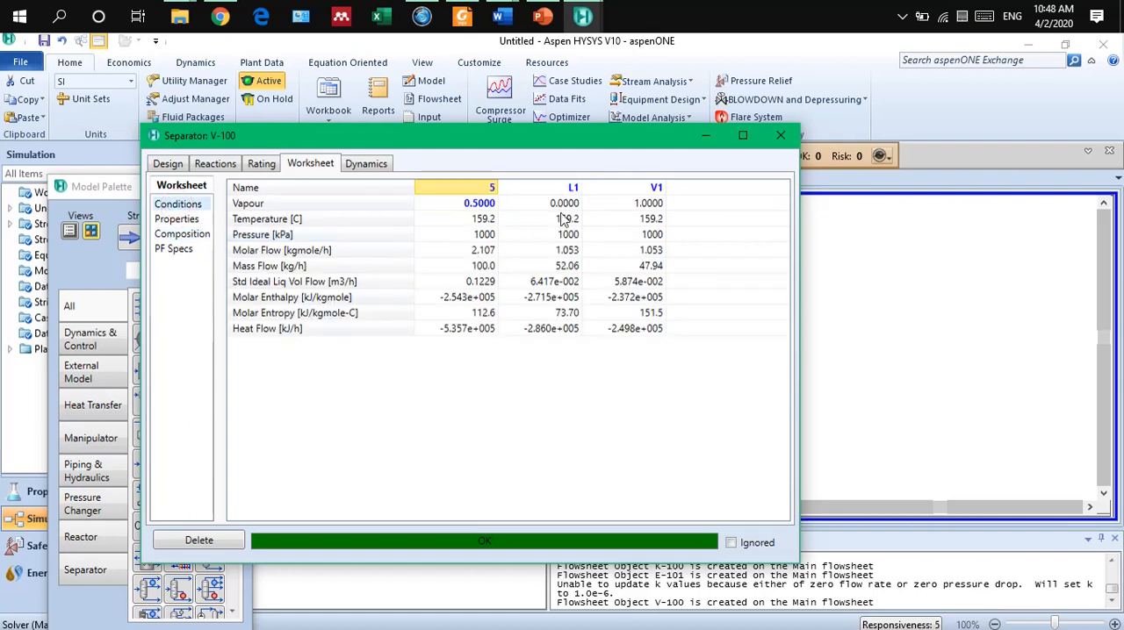
pyautogui.moveTo(563, 277)
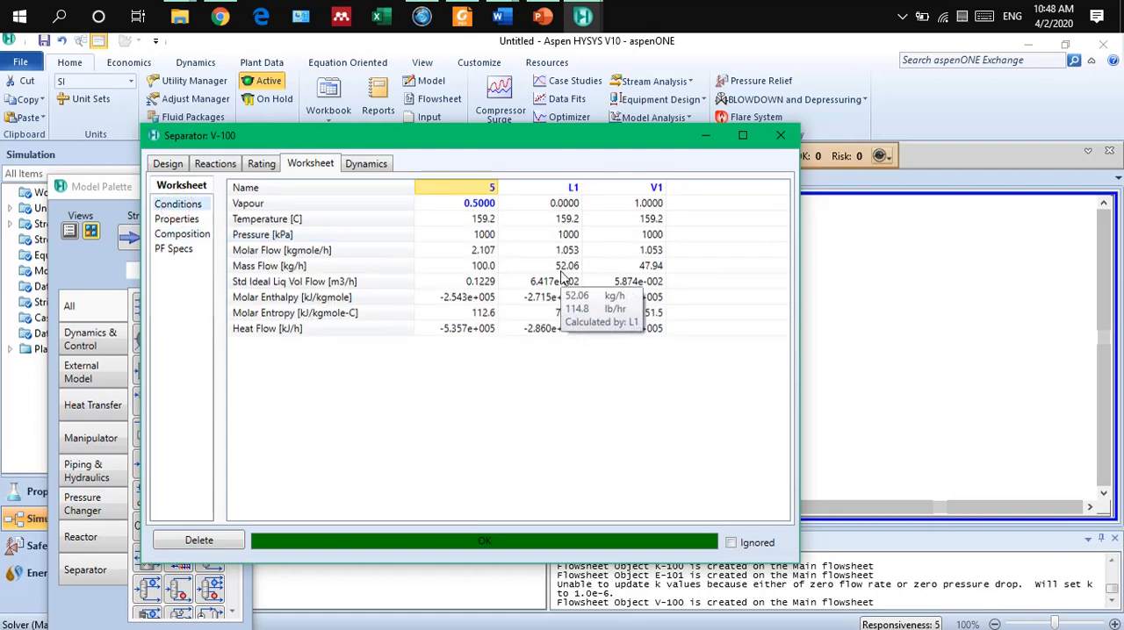
pyautogui.moveTo(644, 272)
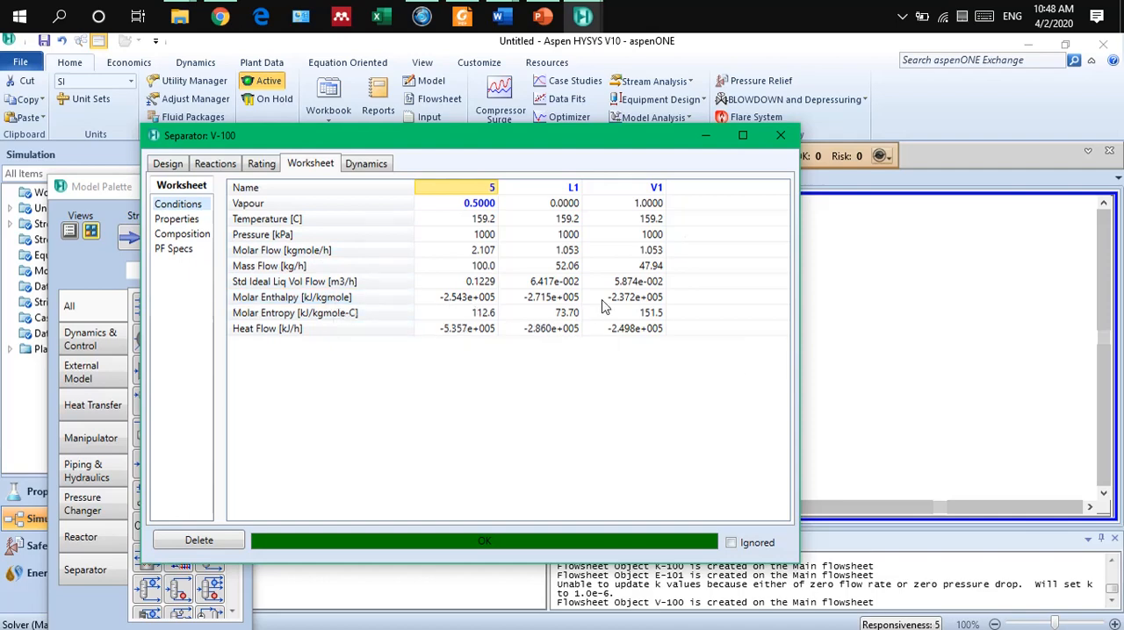
pyautogui.click(776, 146)
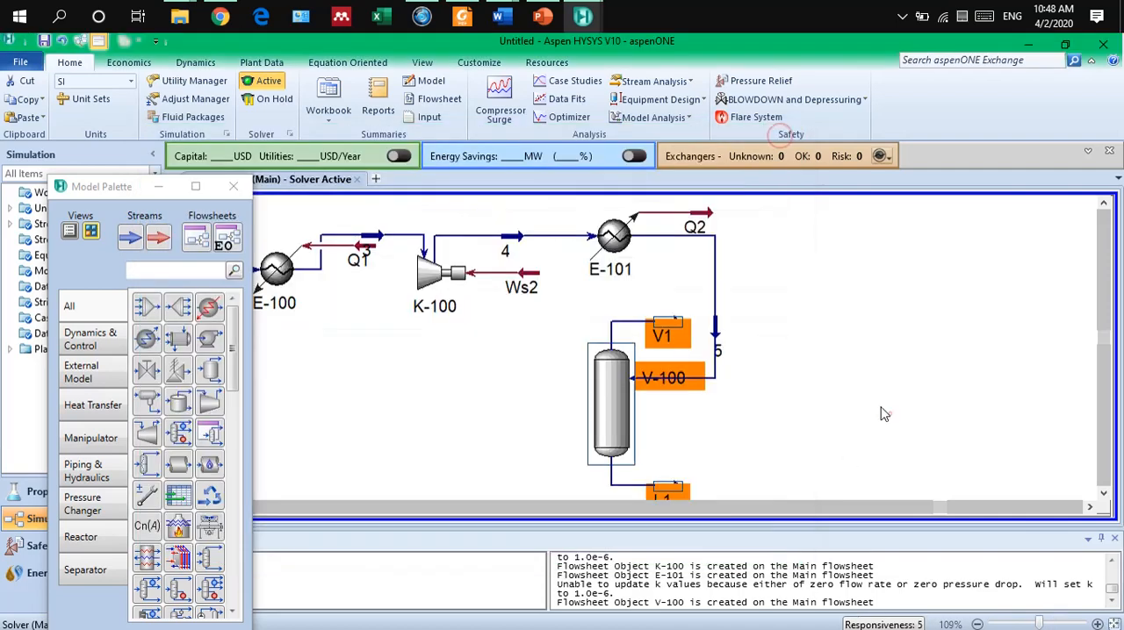
# Shift the separator V-100 slightly right and down in the flowsheet.
pyautogui.click(607, 392)
pyautogui.moveTo(607, 392); pyautogui.dragTo(631, 409)
pyautogui.moveTo(611, 397)
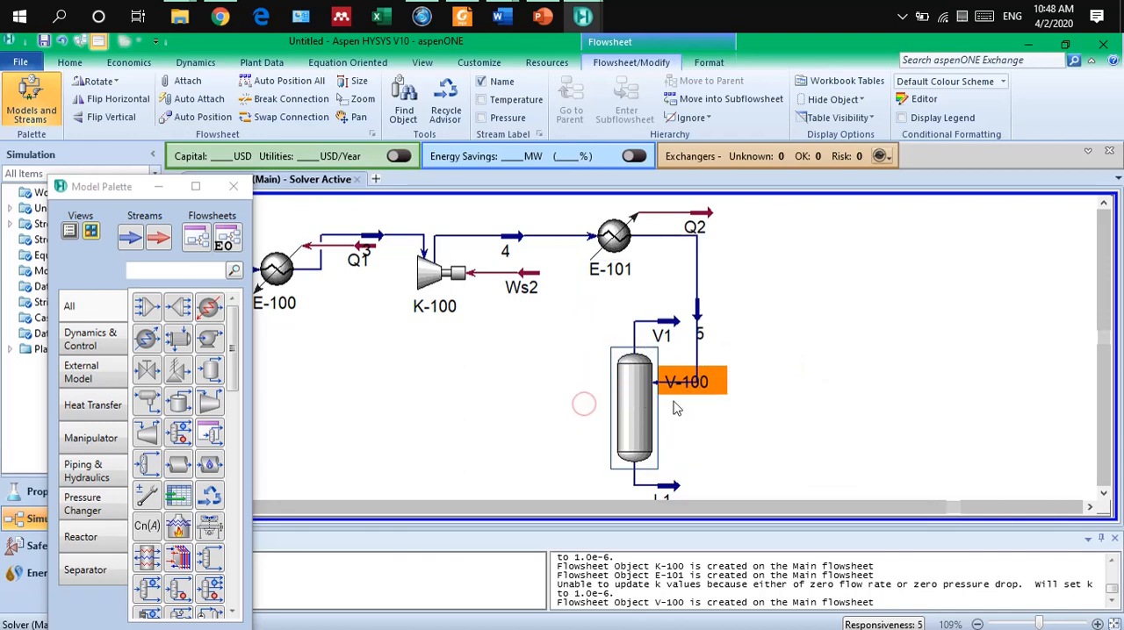
# Flip streams V1 and L1 horizontally and move both to the left of separator V-100.
pyautogui.click(653, 333)
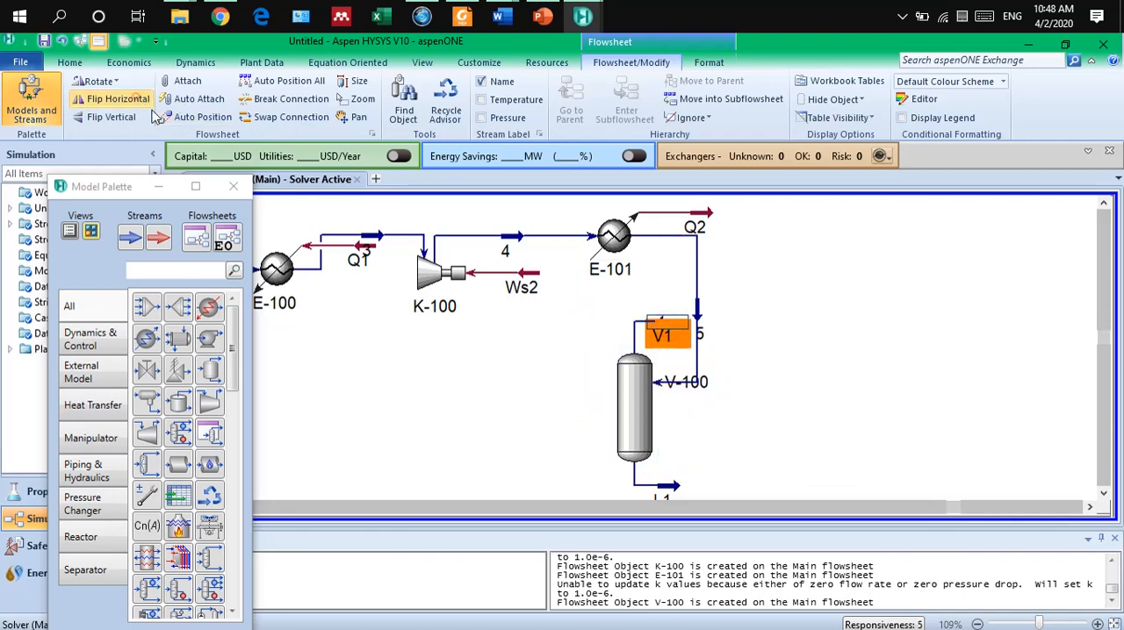
pyautogui.click(671, 497)
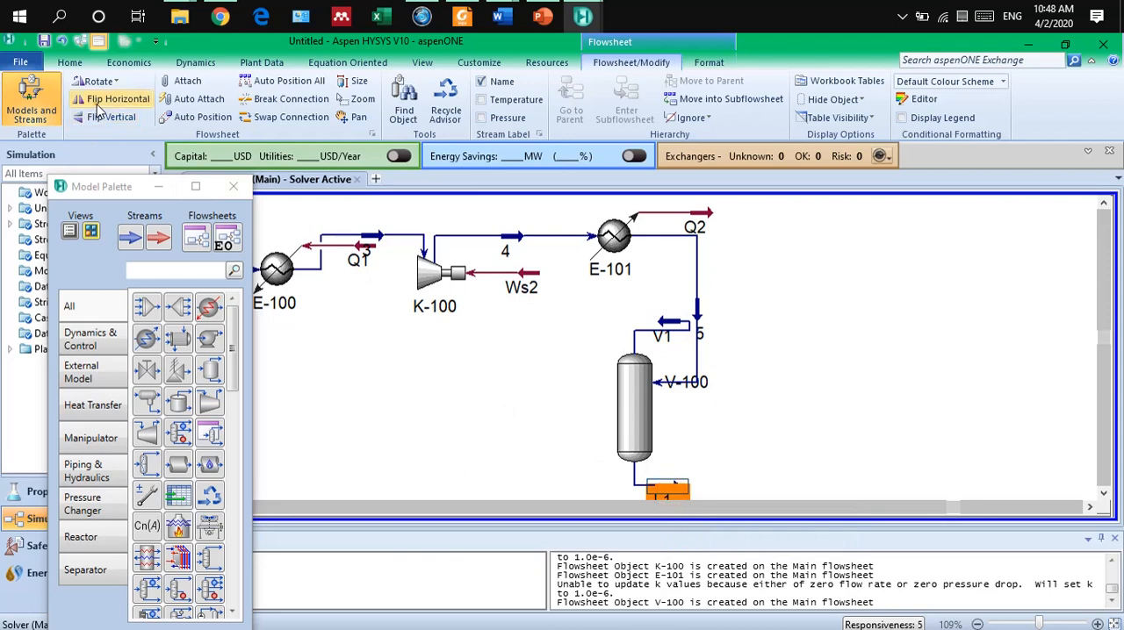
pyautogui.moveTo(661, 333); pyautogui.dragTo(517, 334)
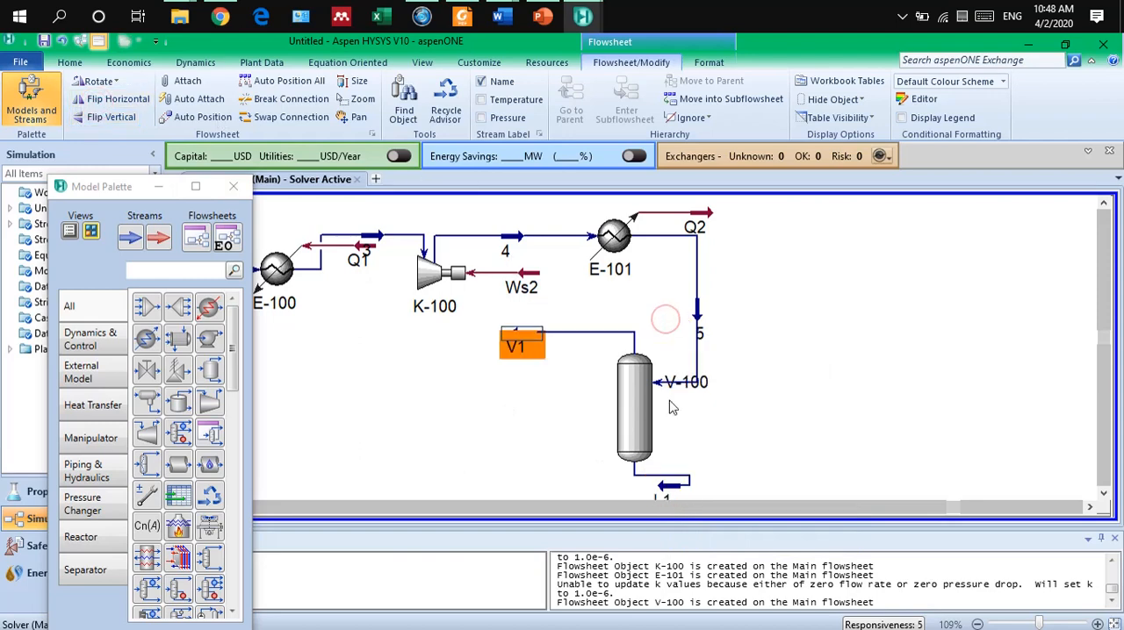
pyautogui.click(672, 496)
pyautogui.moveTo(670, 496); pyautogui.dragTo(539, 479)
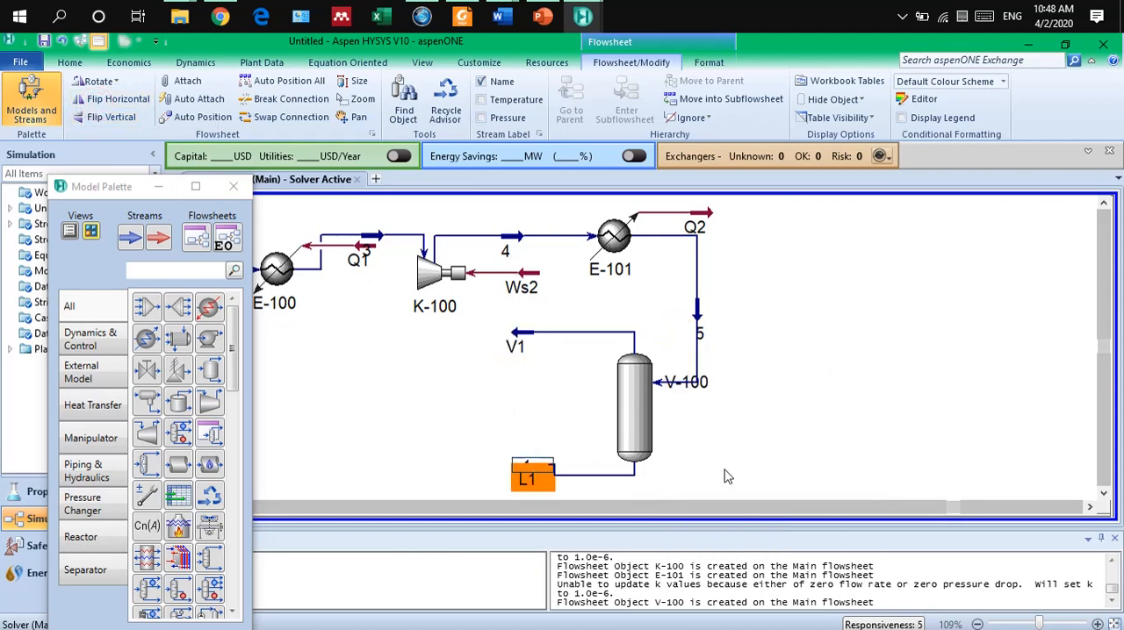
# Nudge the ends of streams L1 and V1 to straighten L1's line and tidy the separator outlets.
pyautogui.click(723, 468)
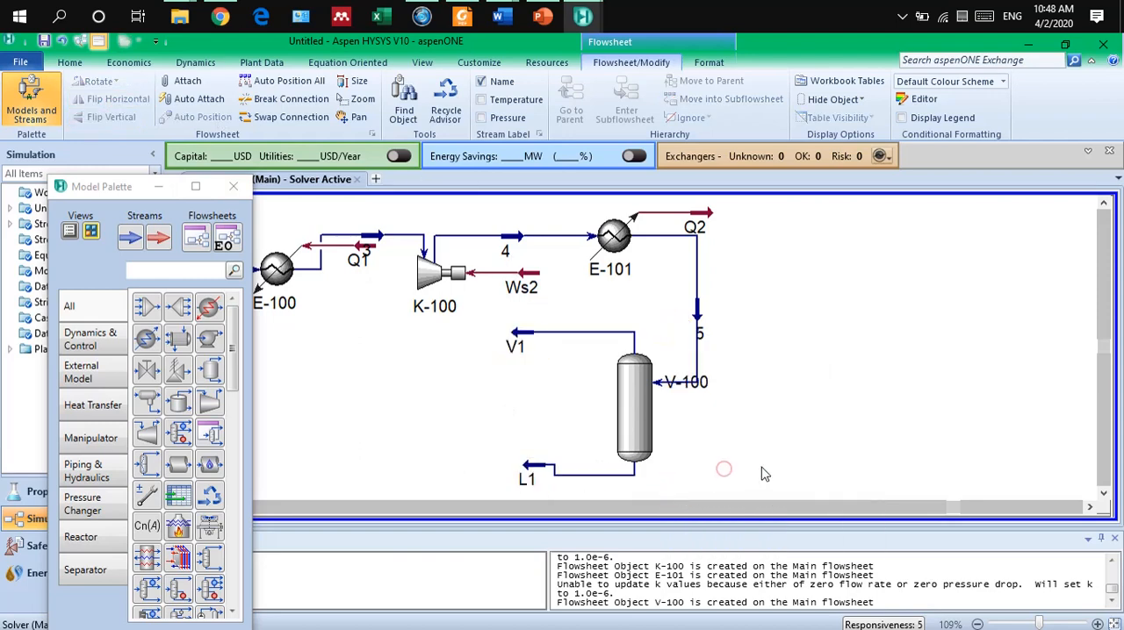
pyautogui.click(527, 466)
pyautogui.click(532, 433)
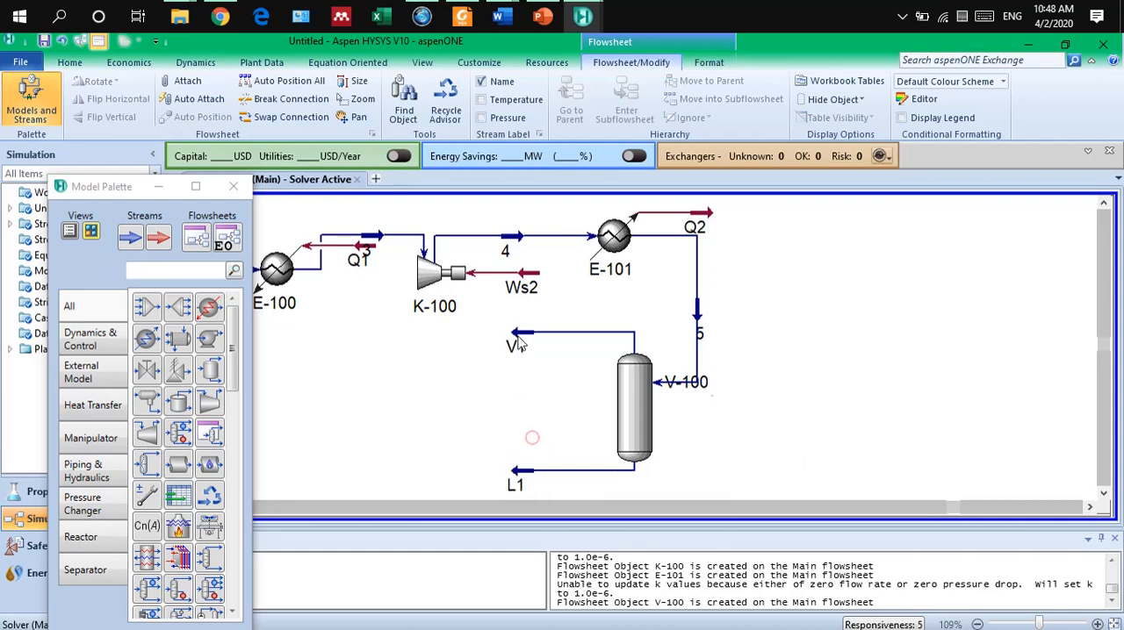
pyautogui.click(518, 333)
pyautogui.click(526, 419)
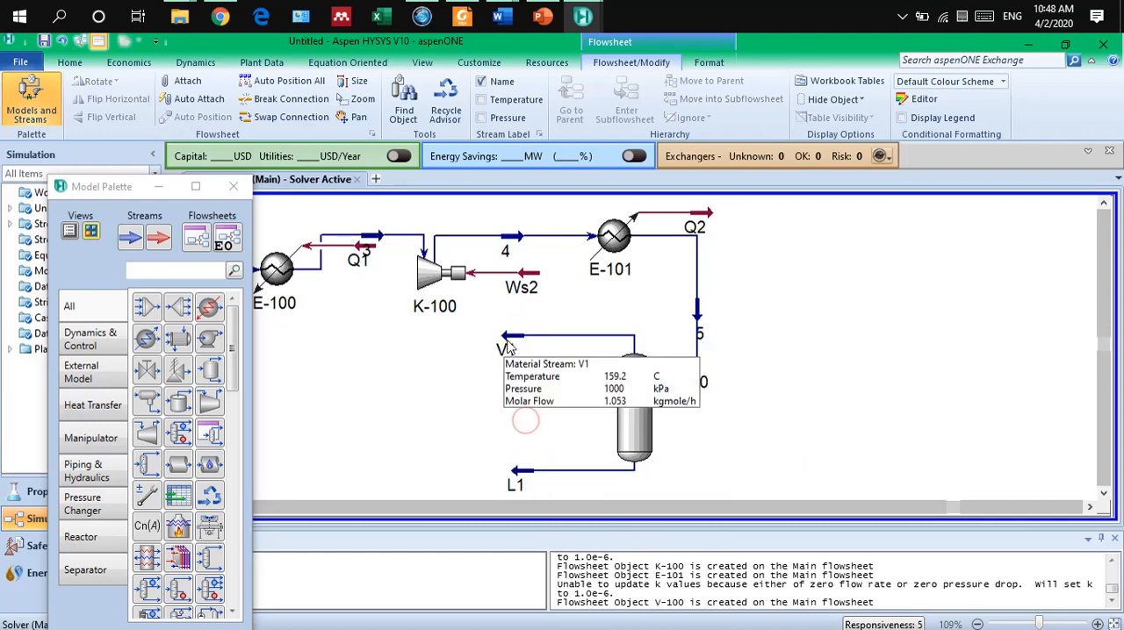
pyautogui.moveTo(524, 476)
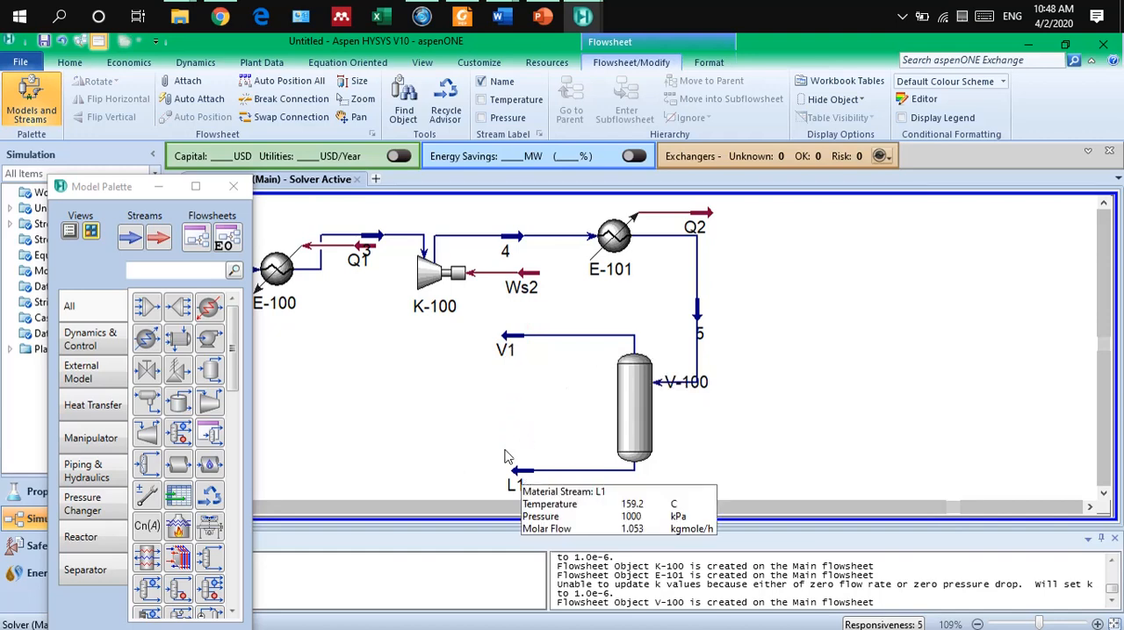
pyautogui.click(495, 421)
# Move the Model Palette clear of the flowsheet so that the whole process from stream 1 to the separator can be seen.
pyautogui.moveTo(127, 187); pyautogui.dragTo(881, 154)
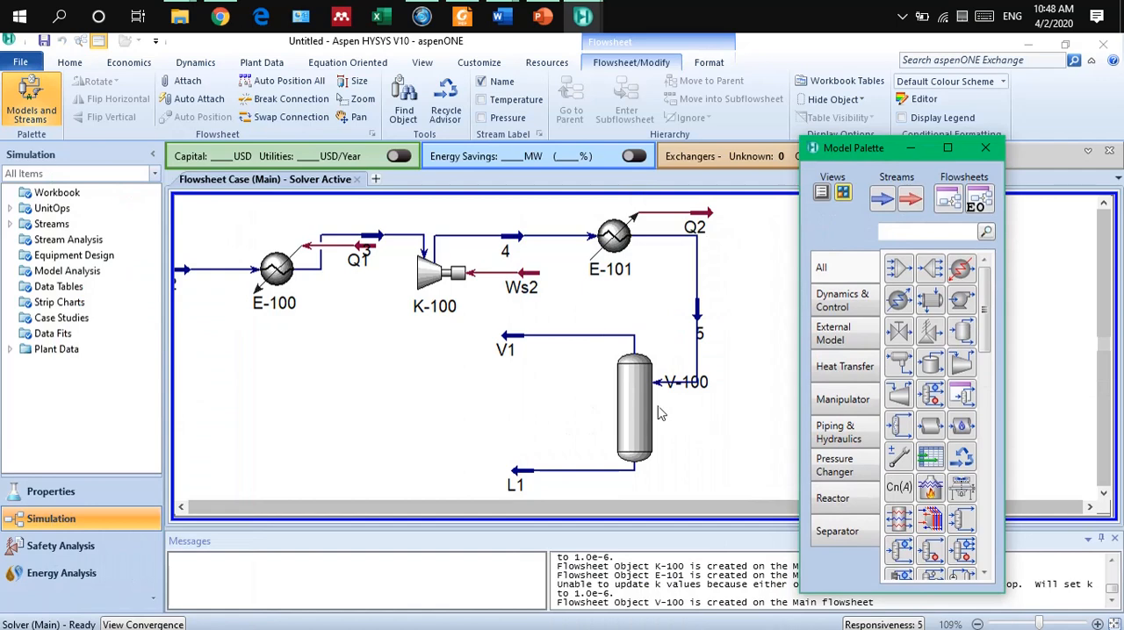
pyautogui.scroll(-2, 577, 388)
pyautogui.scroll(-1, 577, 388)
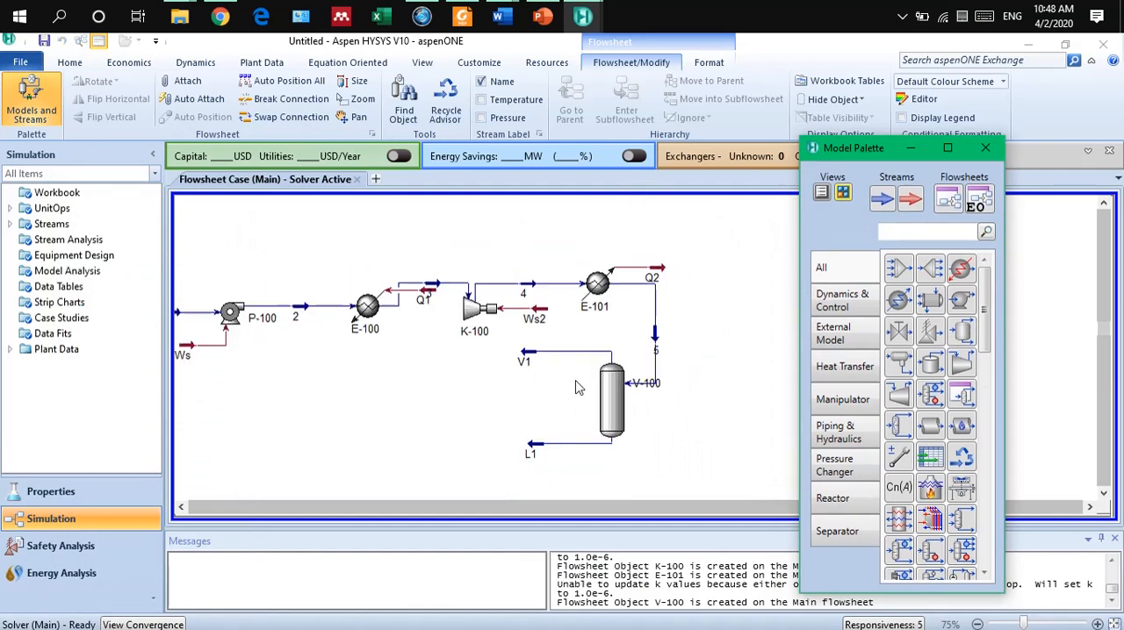
pyautogui.click(182, 507)
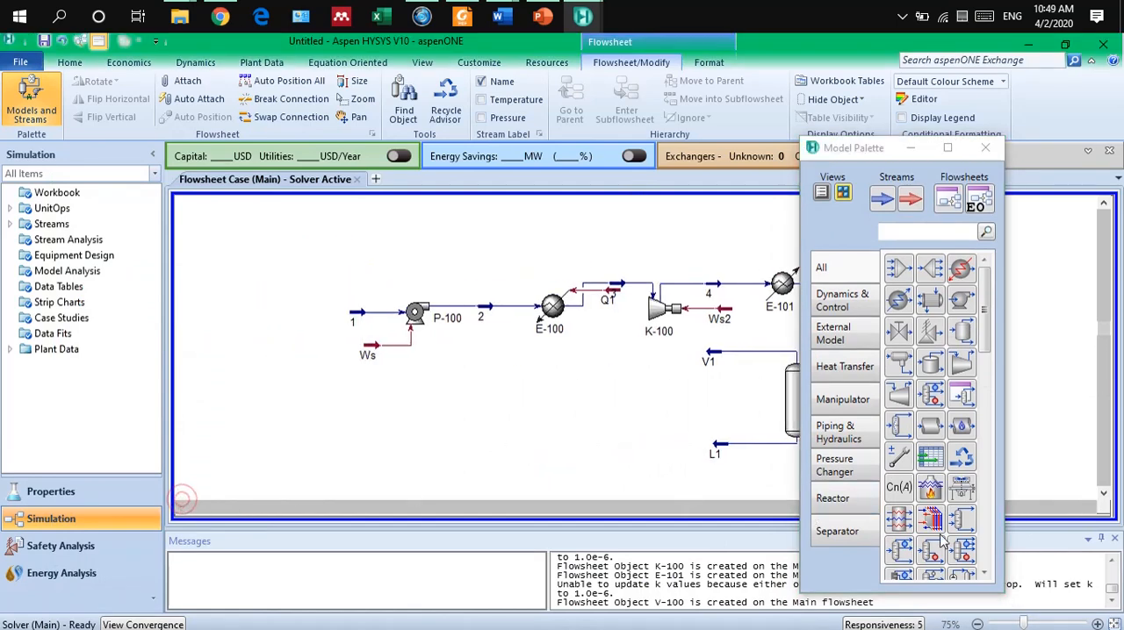
pyautogui.click(1103, 494)
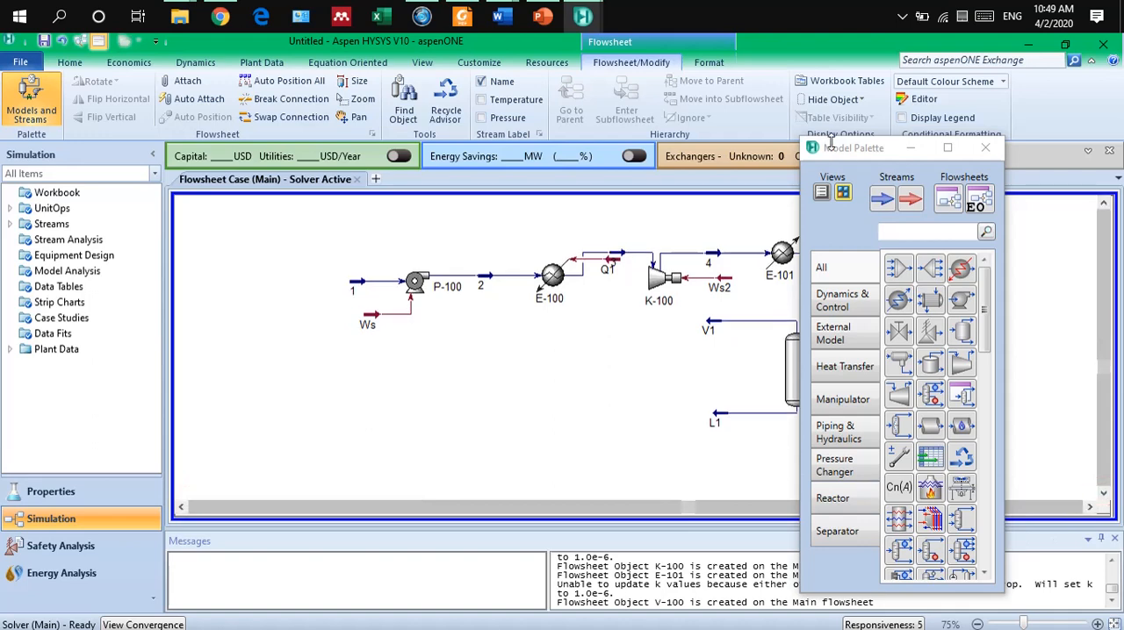
pyautogui.moveTo(845, 155); pyautogui.dragTo(955, 137)
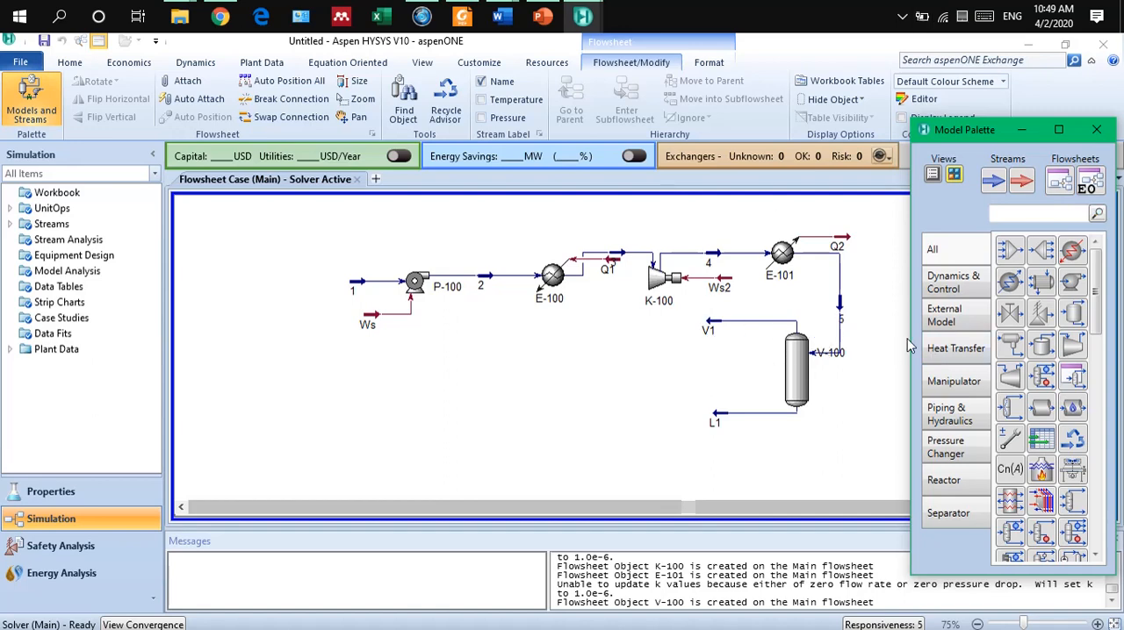
# Add a cooler to the left of separator V-100, below compressor K-100, and flip it horizontally.
pyautogui.click(1007, 289)
pyautogui.click(613, 378)
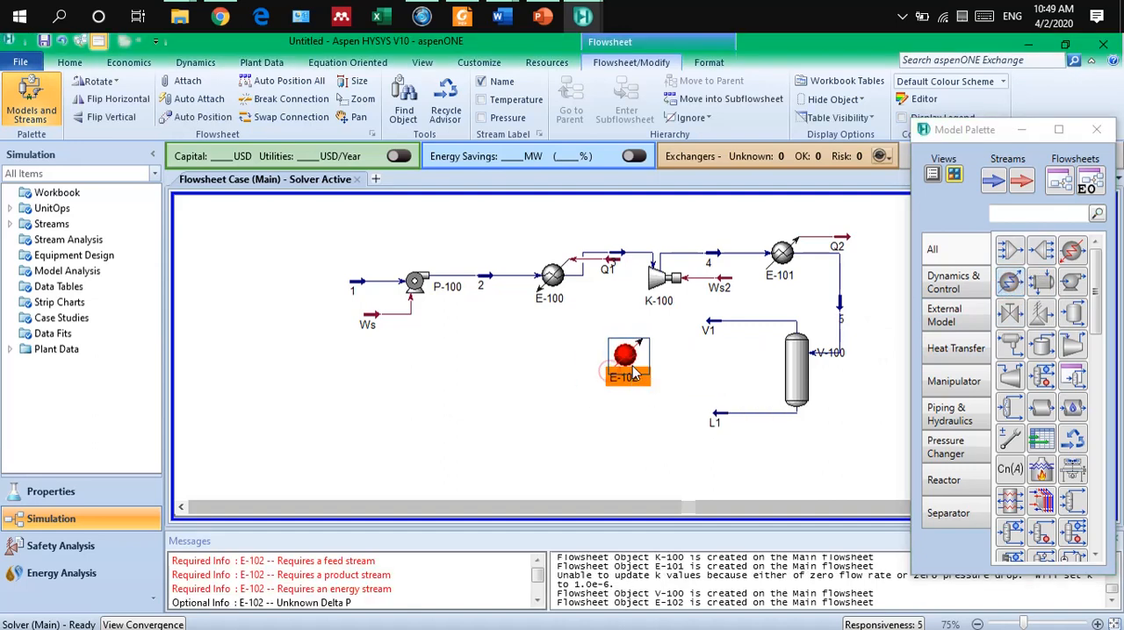
pyautogui.doubleClick(625, 370)
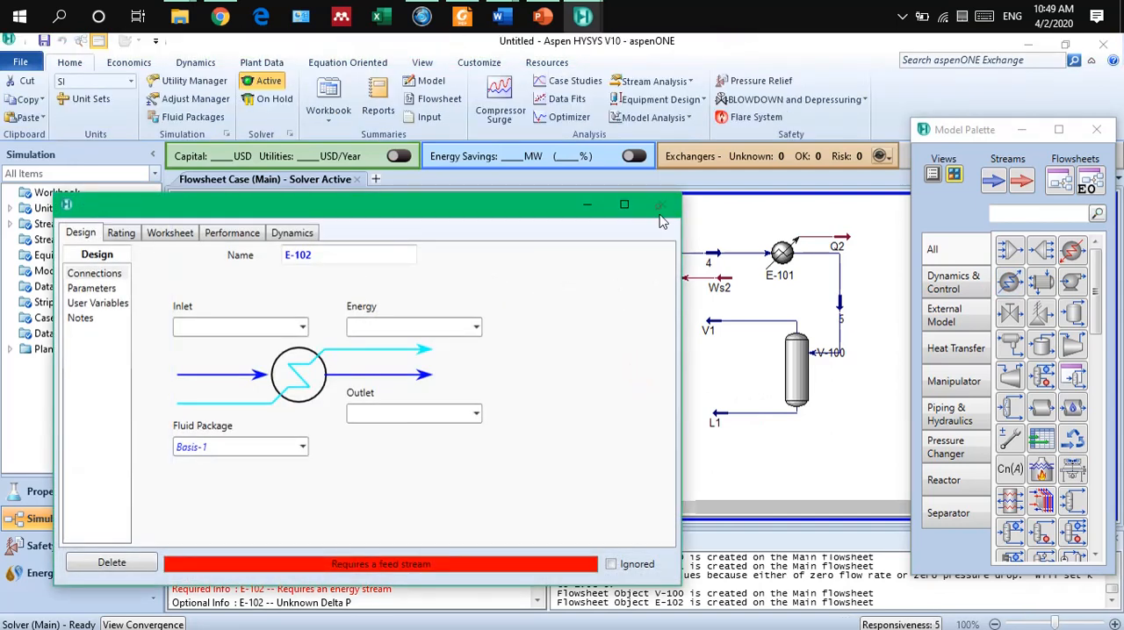
pyautogui.click(662, 205)
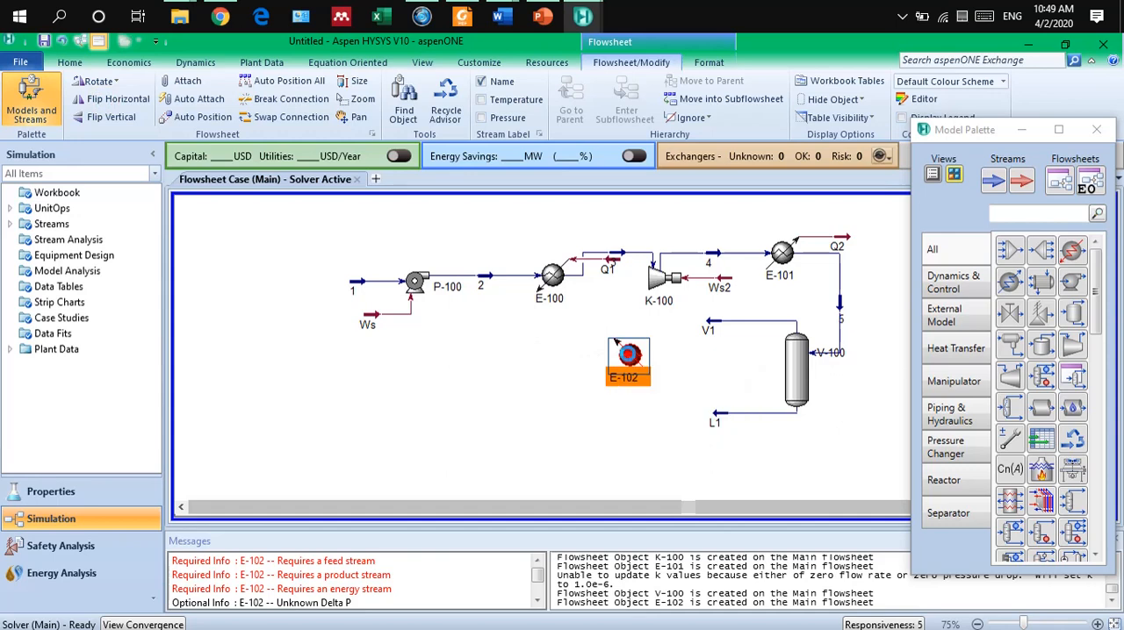
# Connect cooler E-102 with V1 as inlet, 6 as outlet and Q3 as energy stream.
pyautogui.doubleClick(629, 356)
pyautogui.click(334, 361)
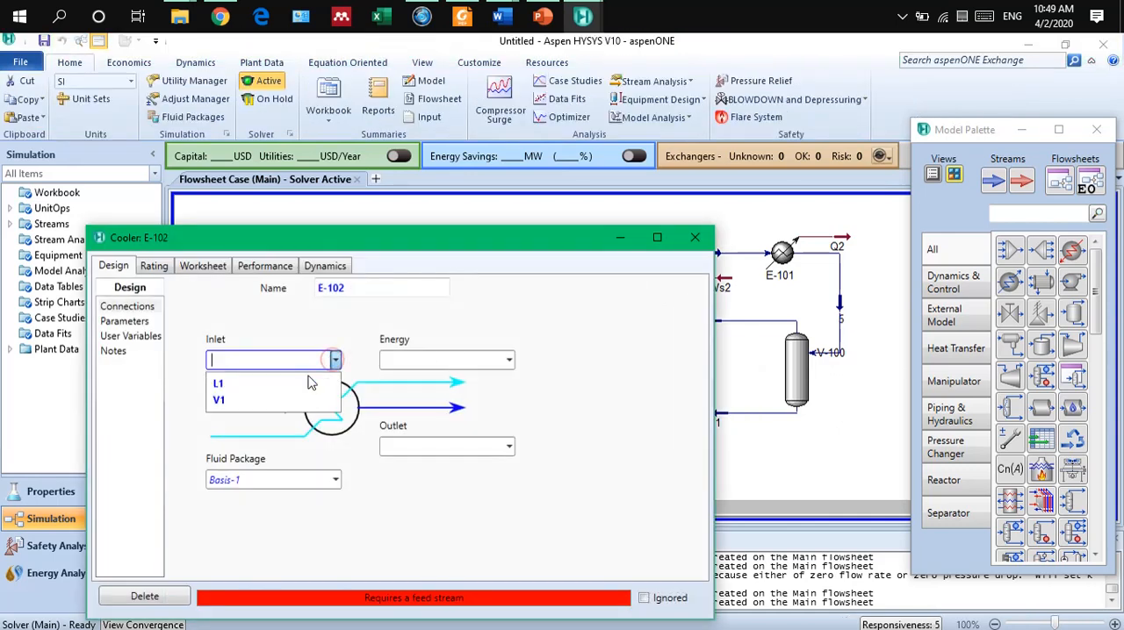
pyautogui.click(292, 397)
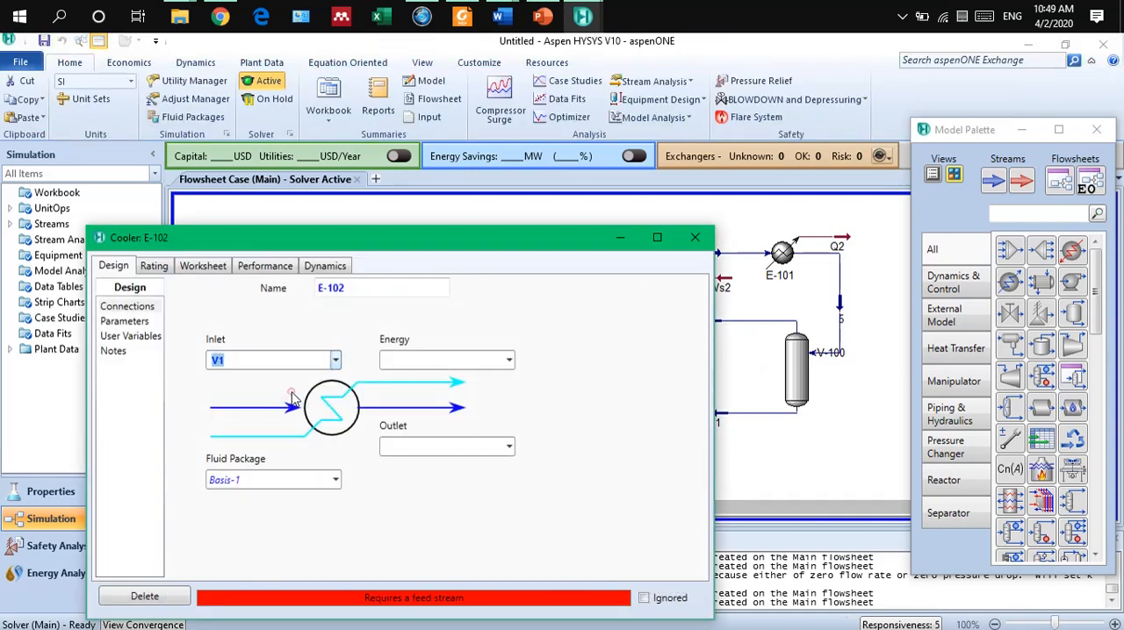
pyautogui.click(417, 443)
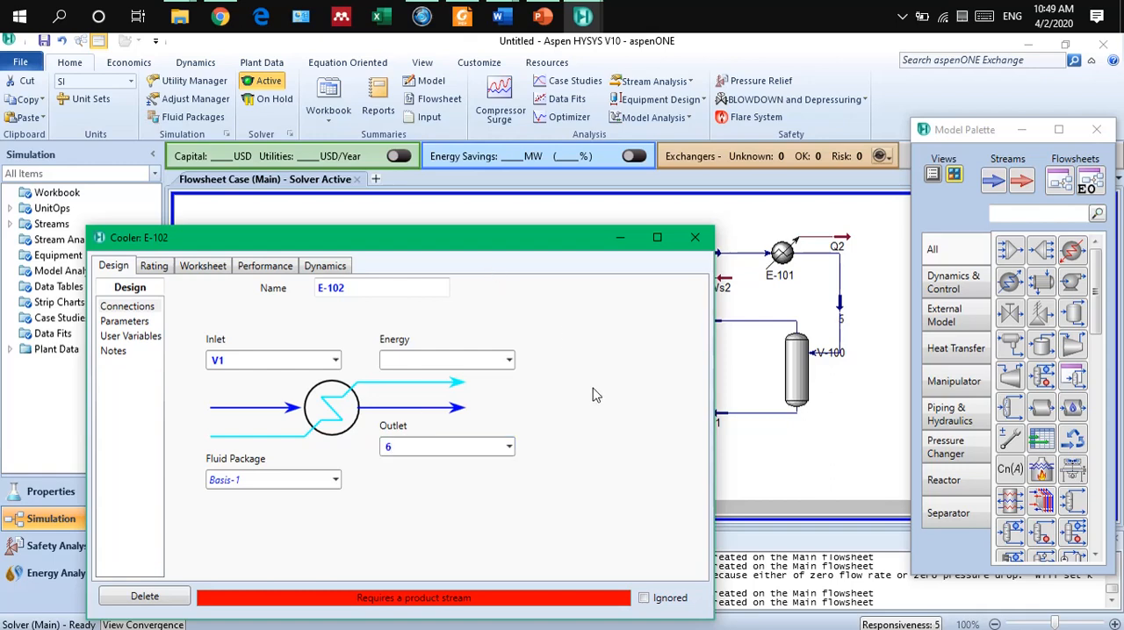
pyautogui.click(433, 359)
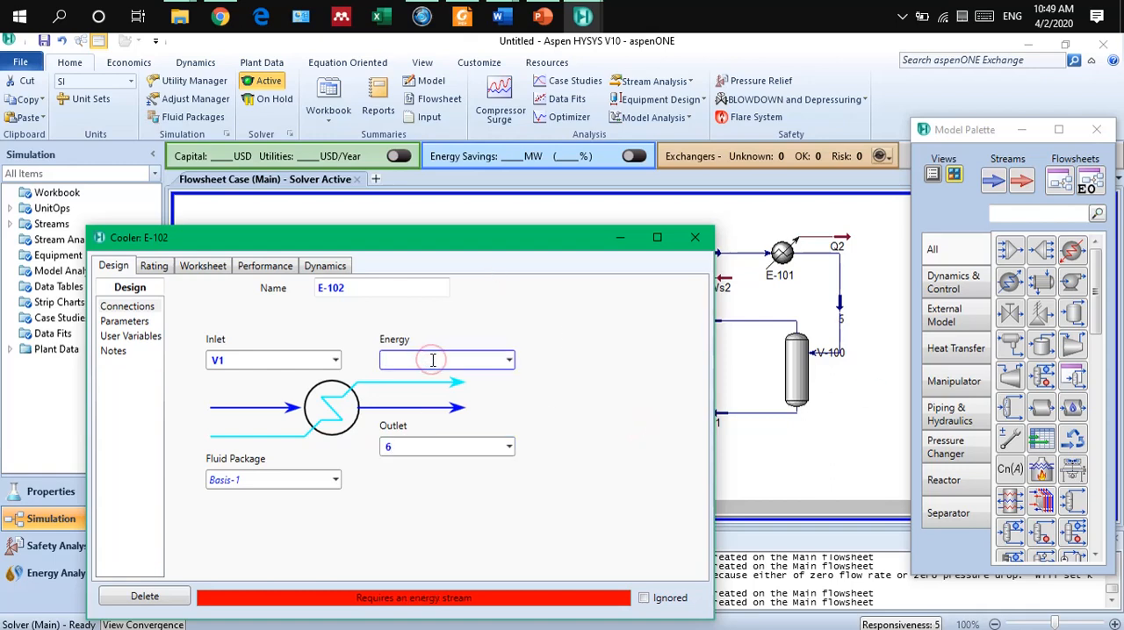
pyautogui.write('Q3')
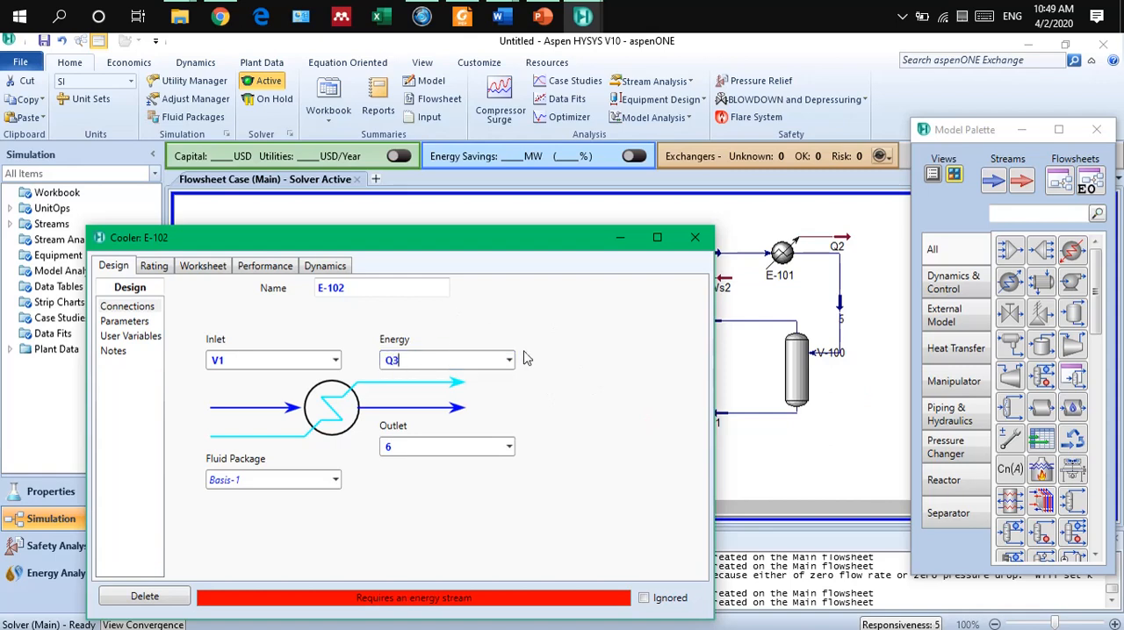
pyautogui.click(626, 442)
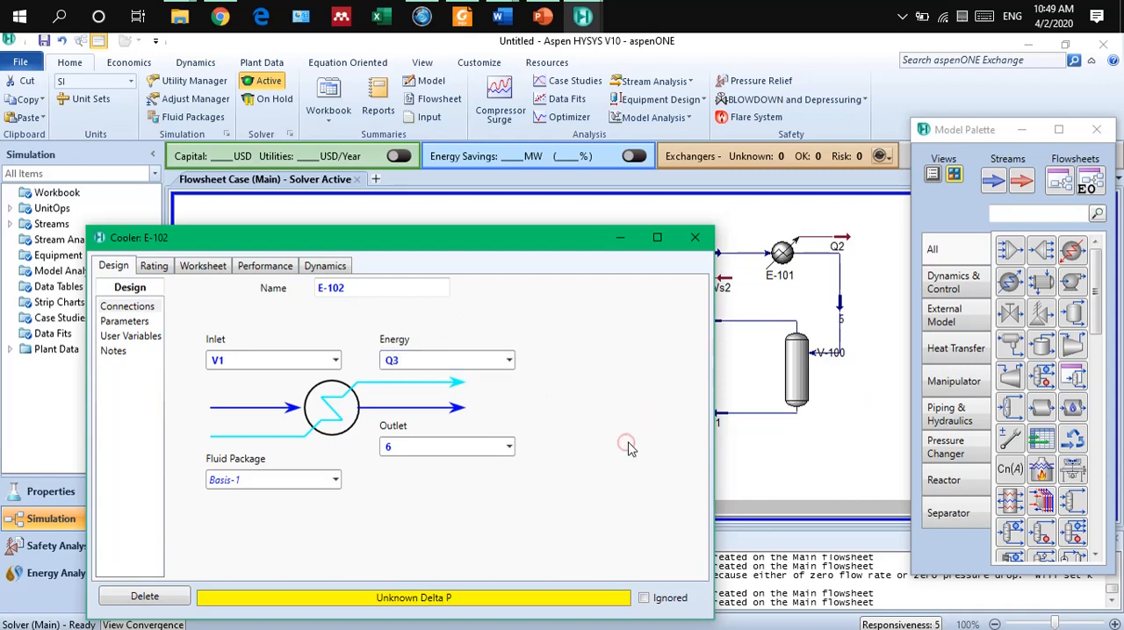
# Set the pressure drop (Delta P) of cooler E-102 to 0 kPa.
pyautogui.click(132, 322)
pyautogui.click(237, 306)
pyautogui.write('0')
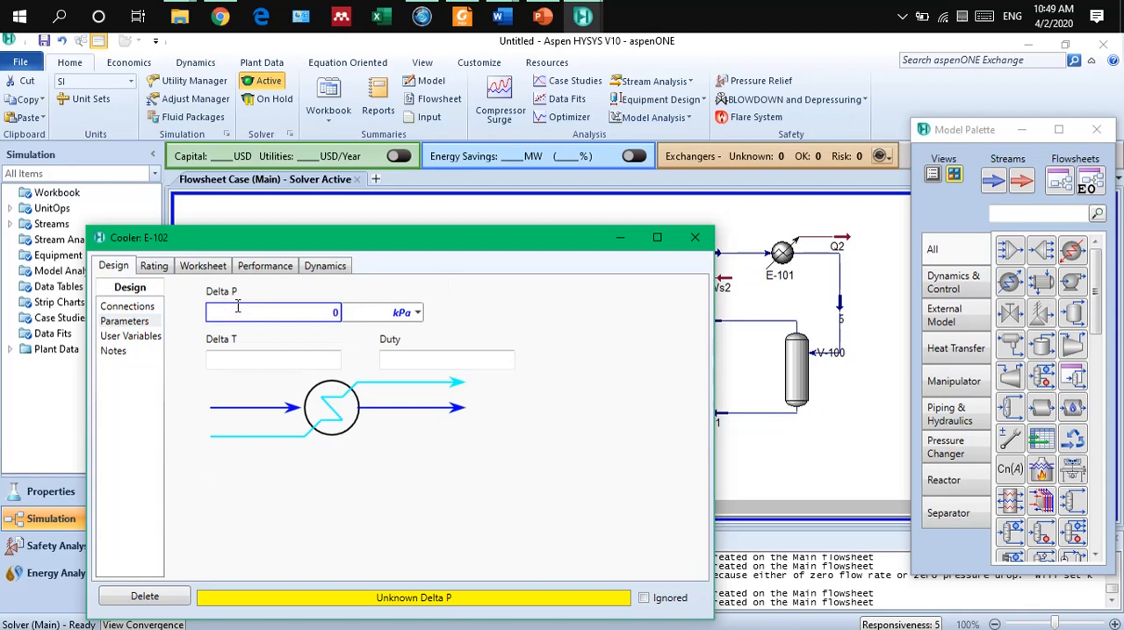
pyautogui.press('Return')
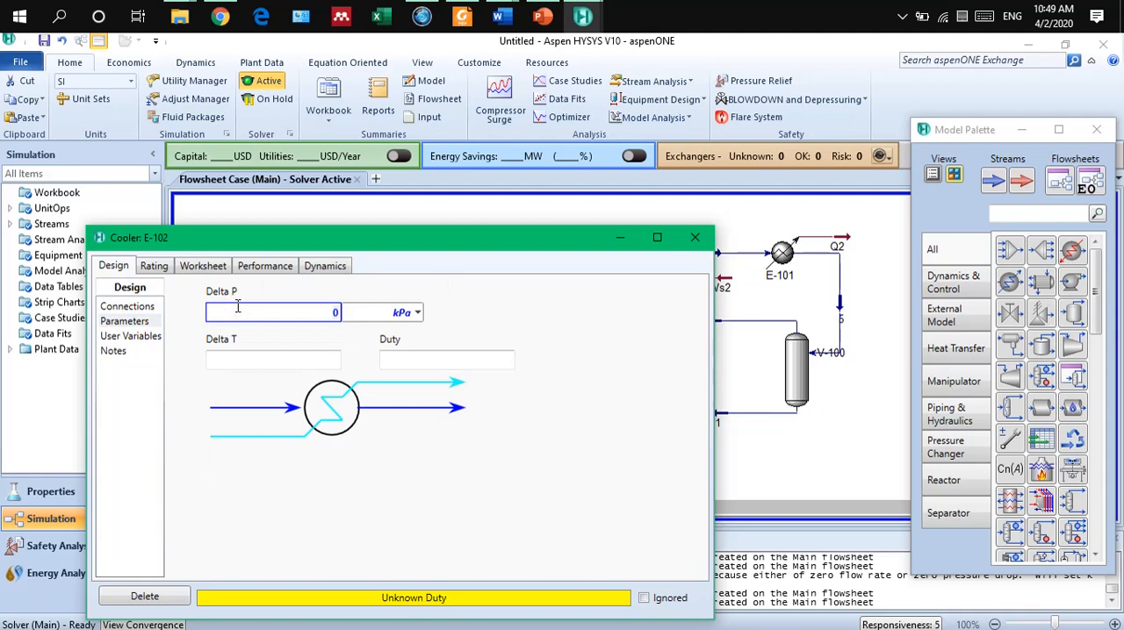
# Set the temperature of stream 6 to 75 C in the cooler's worksheet and close its window.
pyautogui.click(205, 267)
pyautogui.click(499, 323)
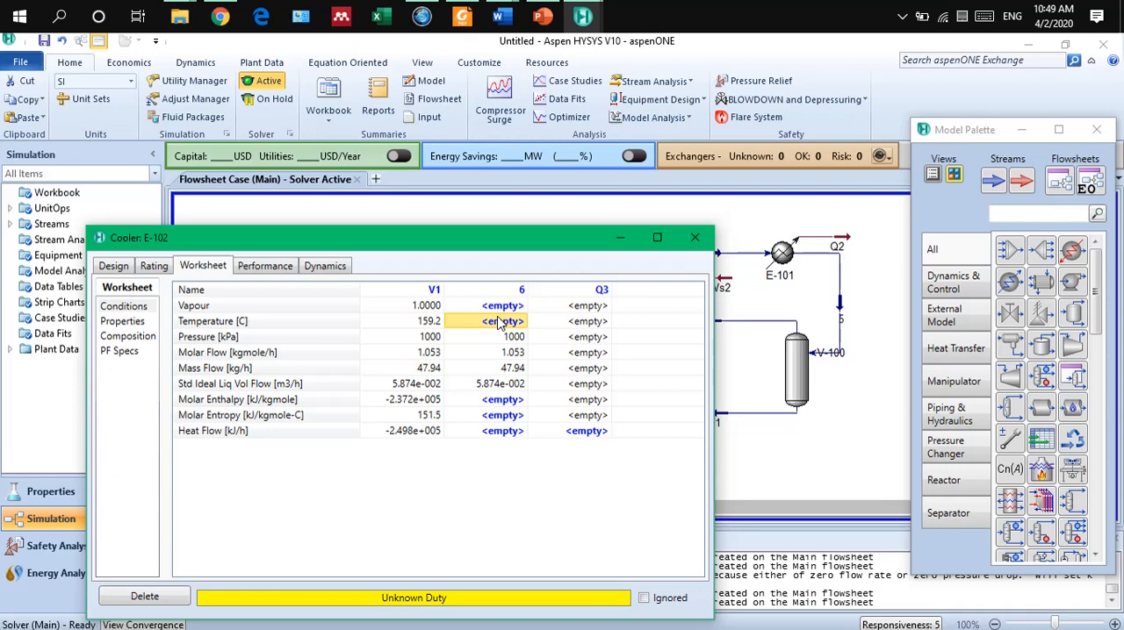
pyautogui.write('1')
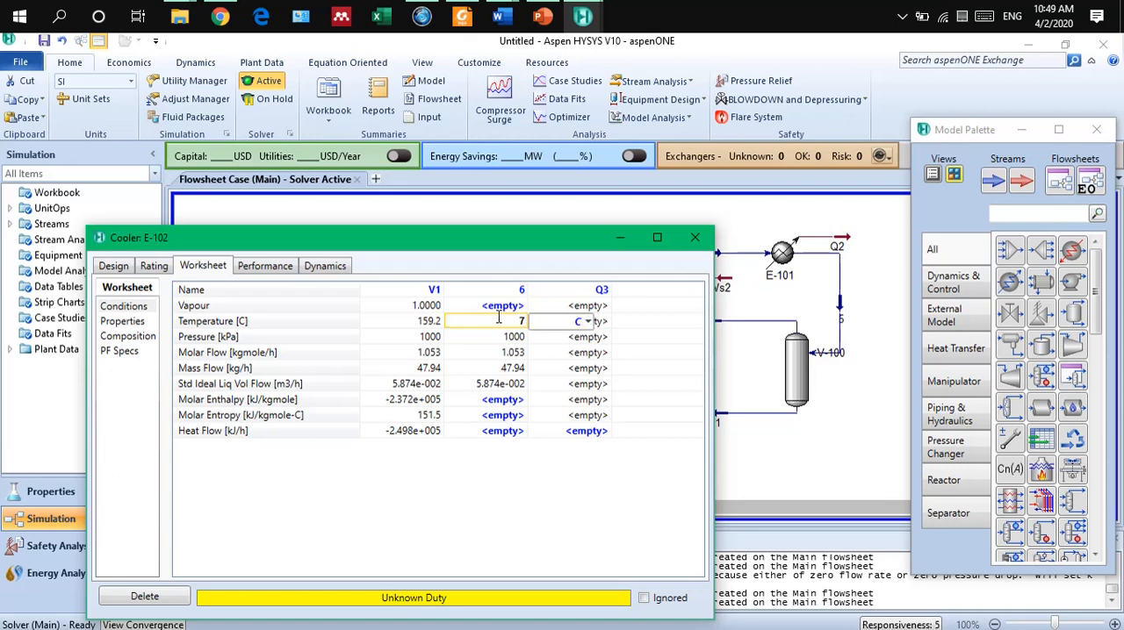
pyautogui.write('5')
pyautogui.press('Return')
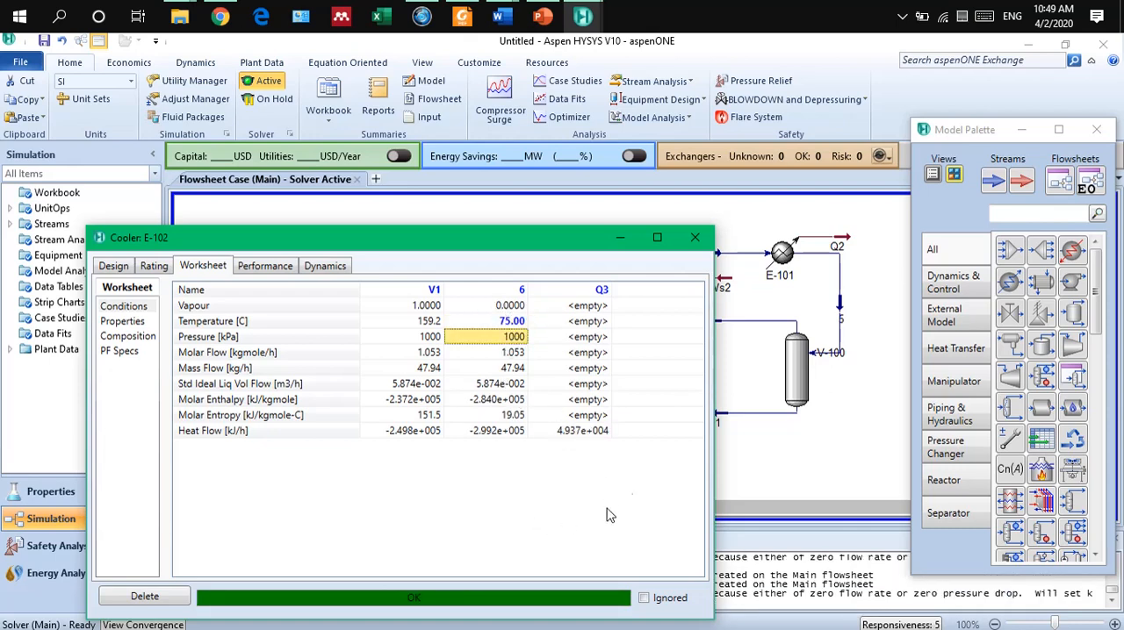
pyautogui.click(697, 240)
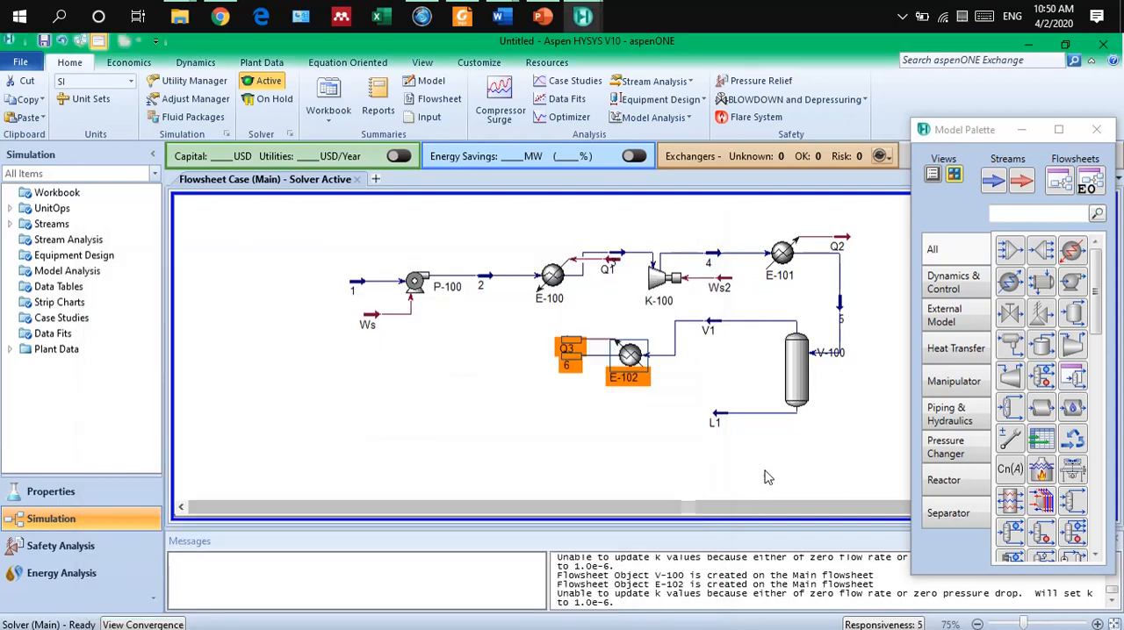
# Shift cooler E-102 slightly down and move energy stream Q3 up, away from stream 6.
pyautogui.click(764, 475)
pyautogui.click(627, 358)
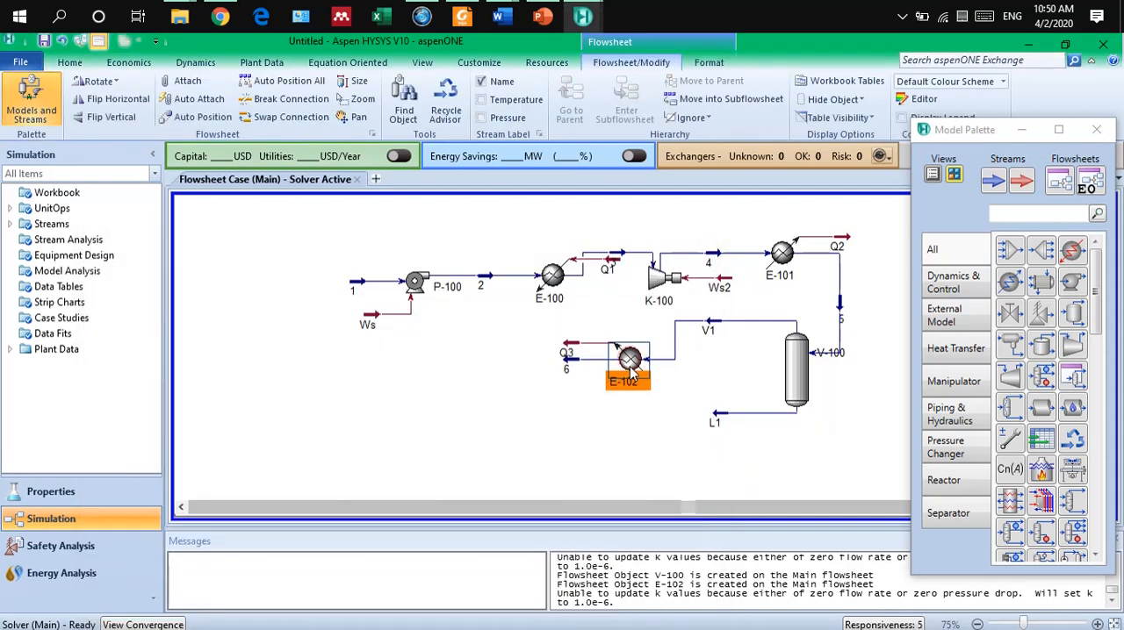
pyautogui.moveTo(573, 344); pyautogui.dragTo(573, 329)
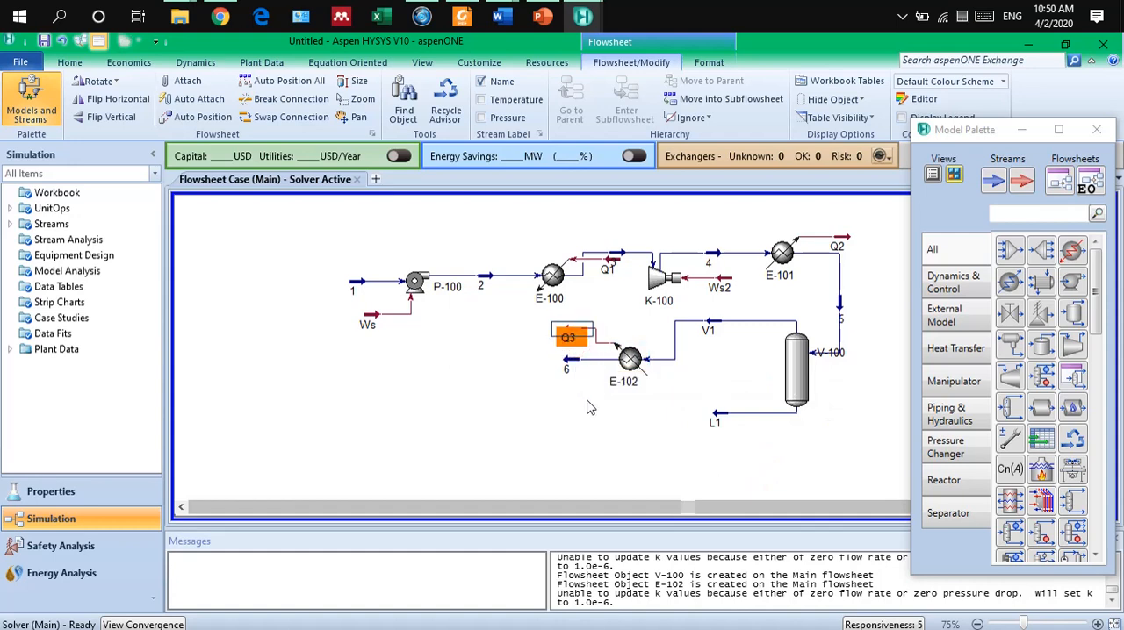
pyautogui.click(586, 402)
pyautogui.click(574, 326)
pyautogui.click(602, 426)
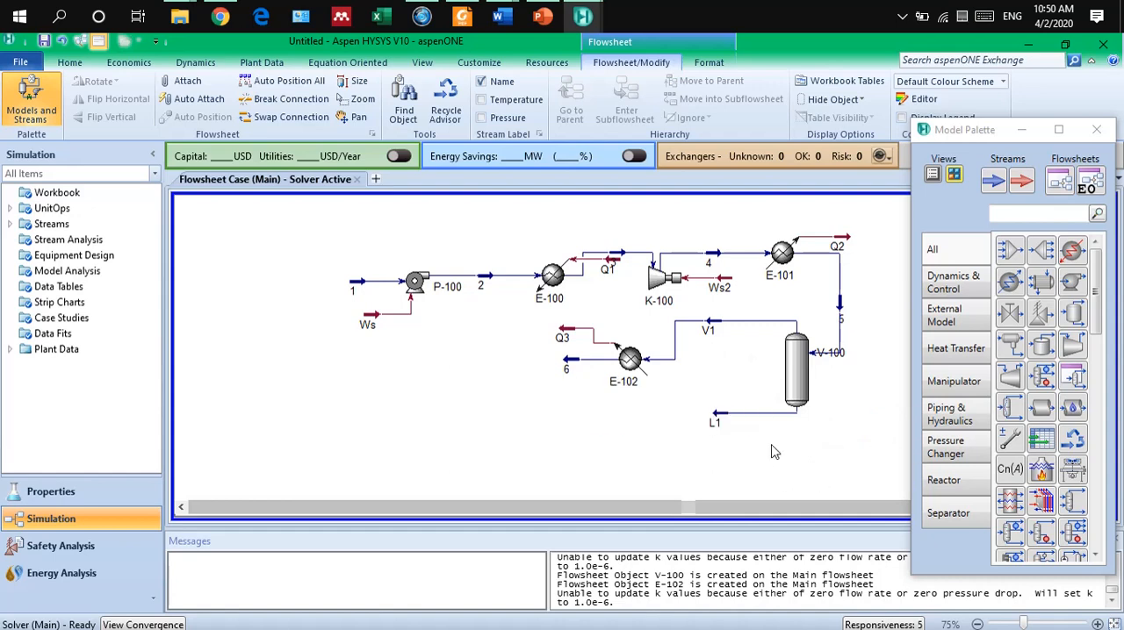
# Add a heat exchanger below and to the left of cooler E-102 and open its connections.
pyautogui.click(1045, 288)
pyautogui.click(531, 420)
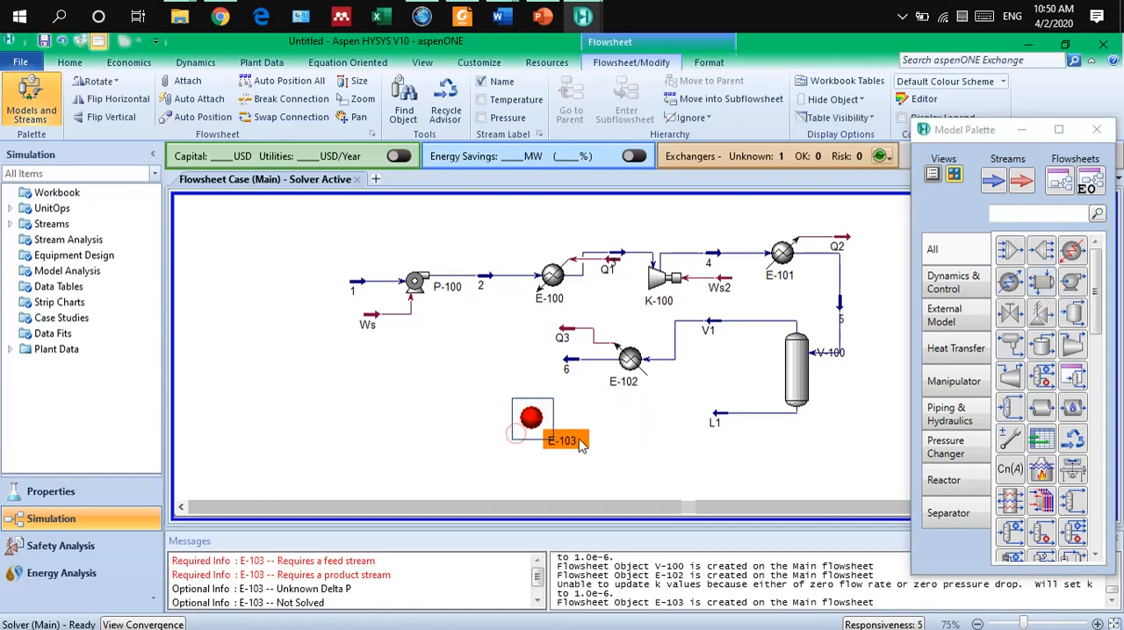
pyautogui.click(360, 397)
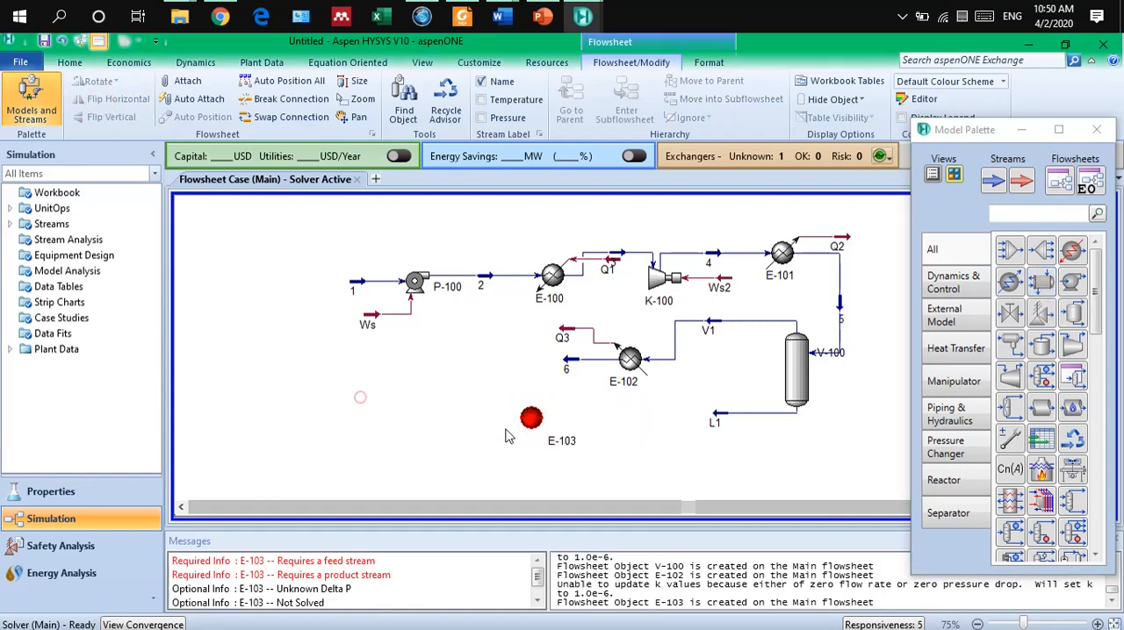
pyautogui.click(532, 420)
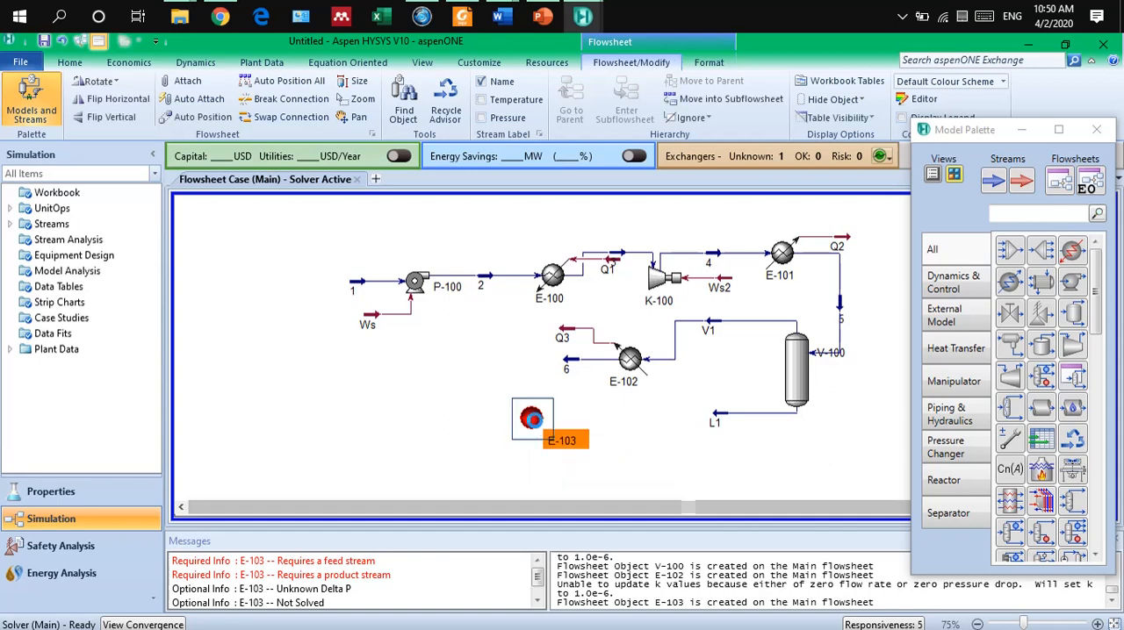
pyautogui.doubleClick(532, 420)
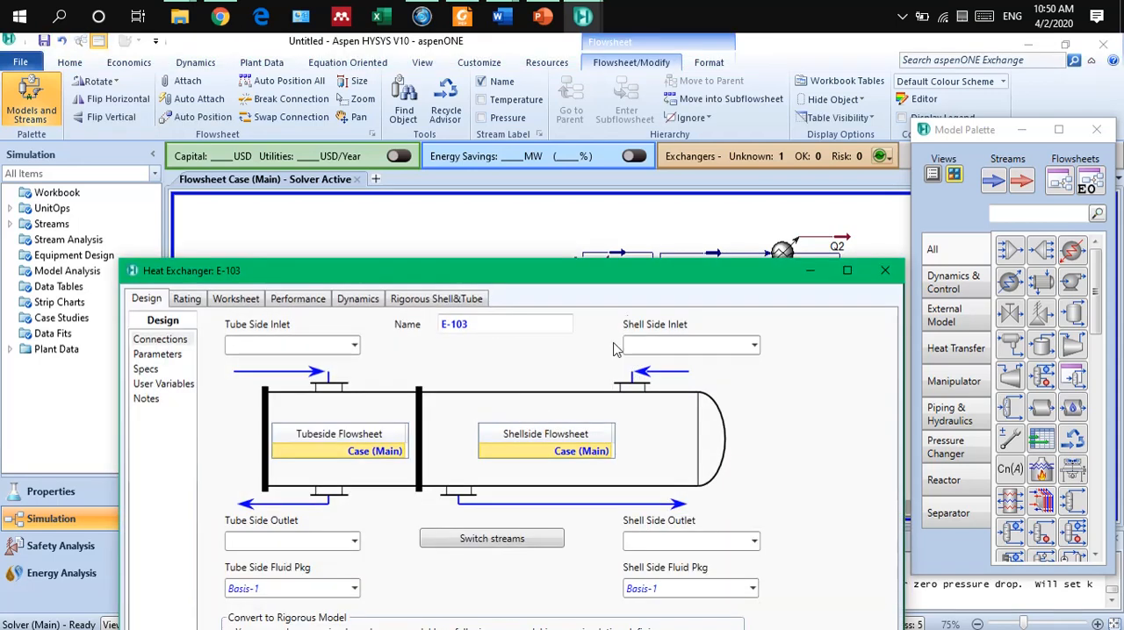
# Assign stream L1 as the tube side inlet and stream 6 as the shell side inlet of heat exchanger E-103.
pyautogui.moveTo(634, 276); pyautogui.dragTo(653, 118)
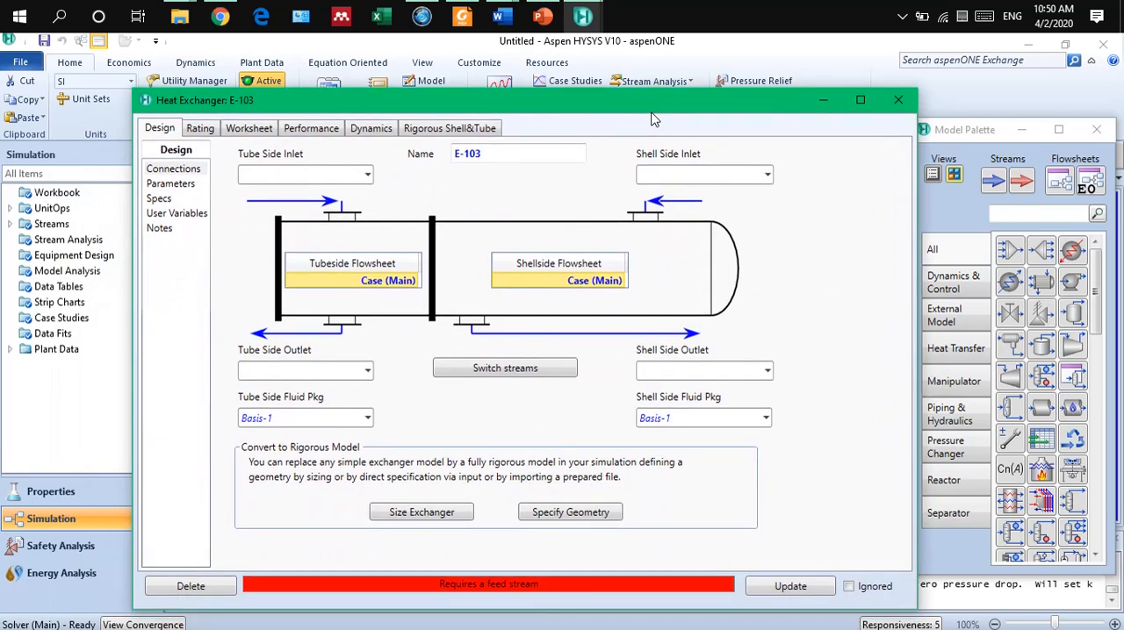
pyautogui.moveTo(653, 118); pyautogui.dragTo(643, 495)
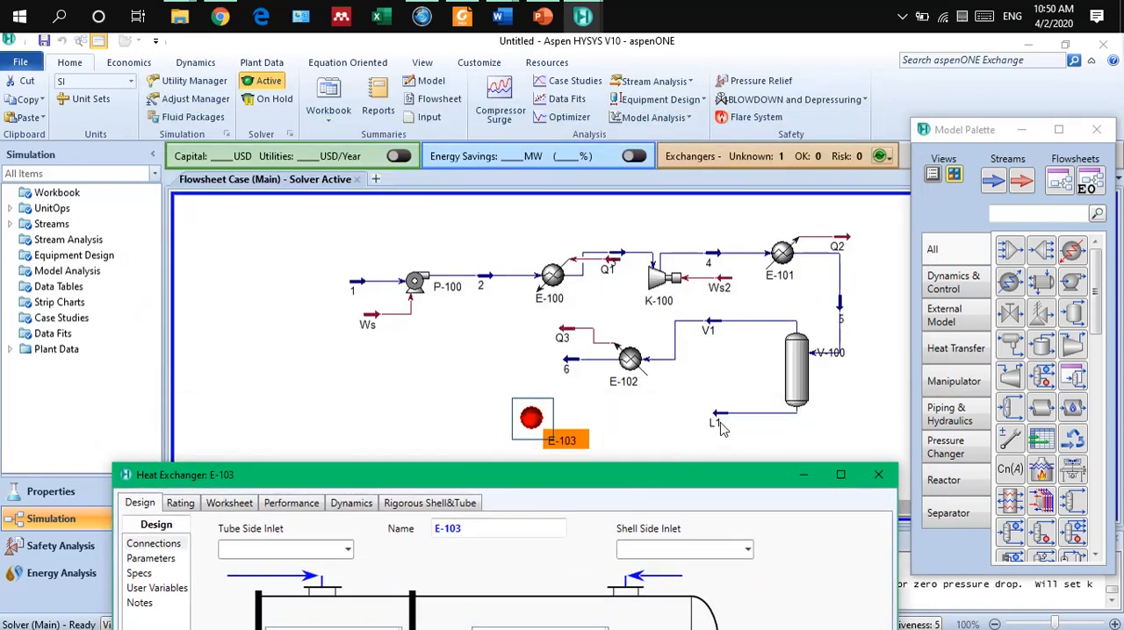
pyautogui.moveTo(685, 474); pyautogui.dragTo(690, 207)
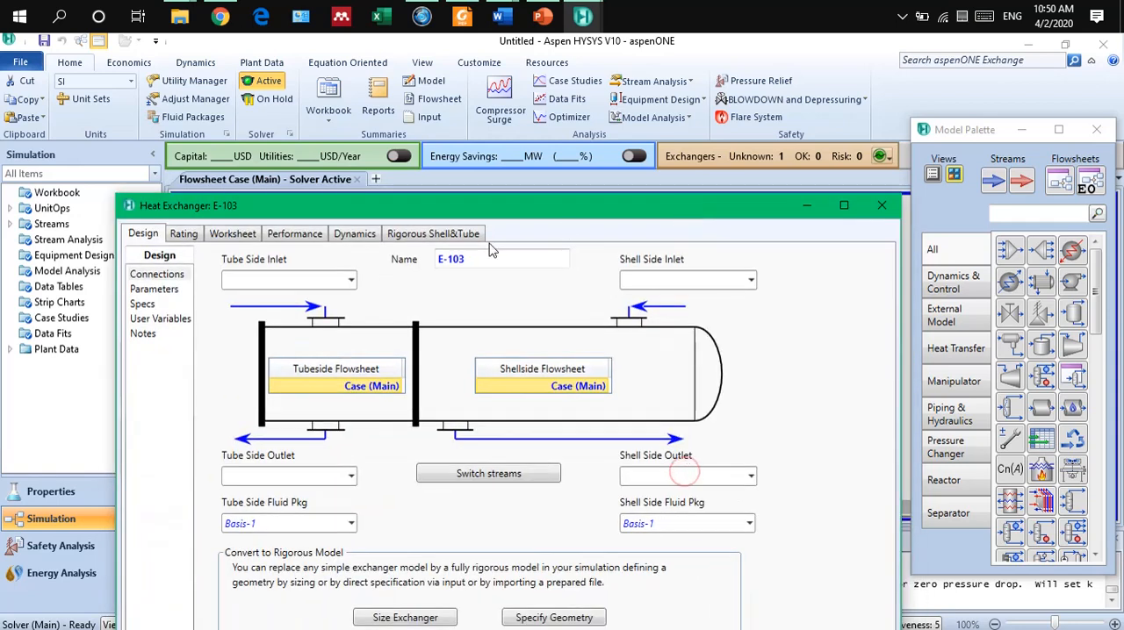
pyautogui.click(352, 281)
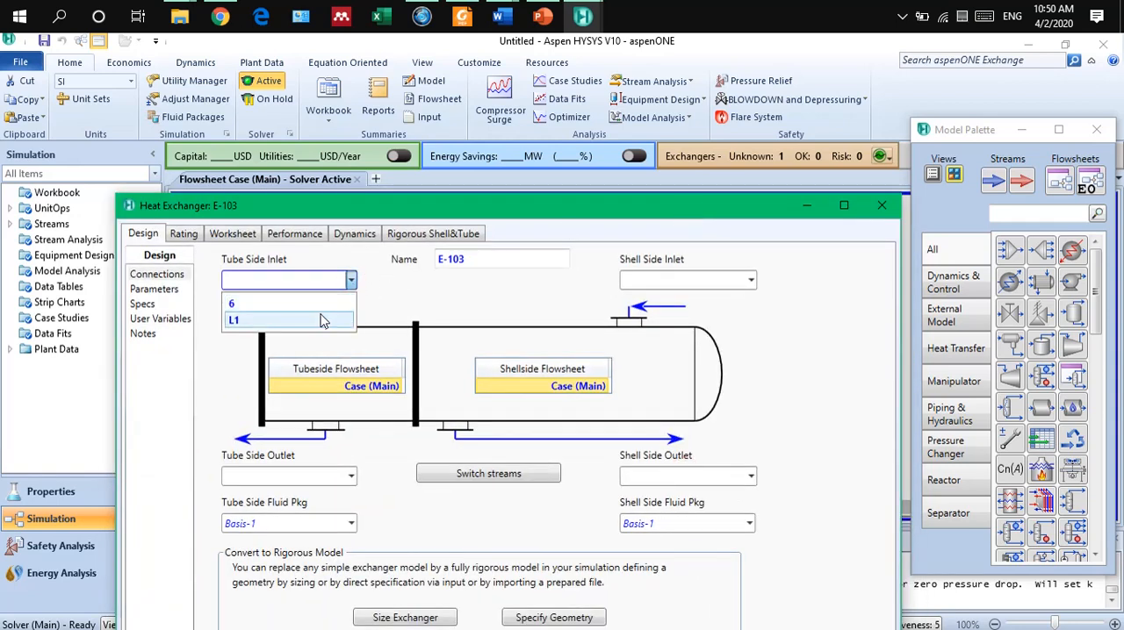
pyautogui.click(325, 319)
pyautogui.click(663, 281)
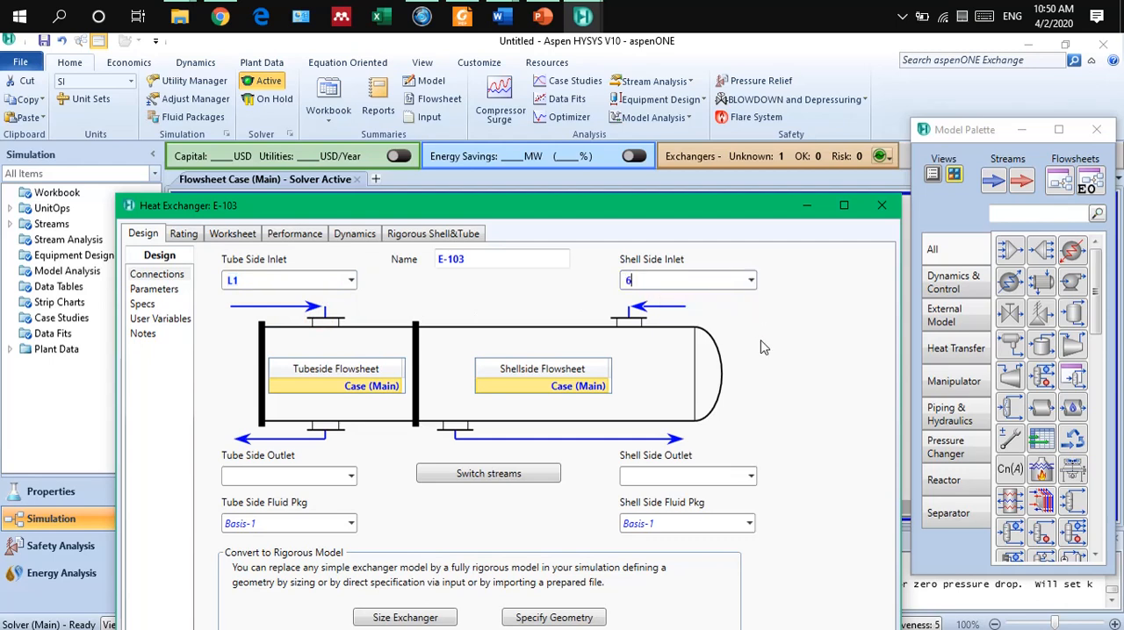
# Create outlet stream 7 on the shell side and outlet stream 8 on the tube side of heat exchanger E-103.
pyautogui.click(280, 475)
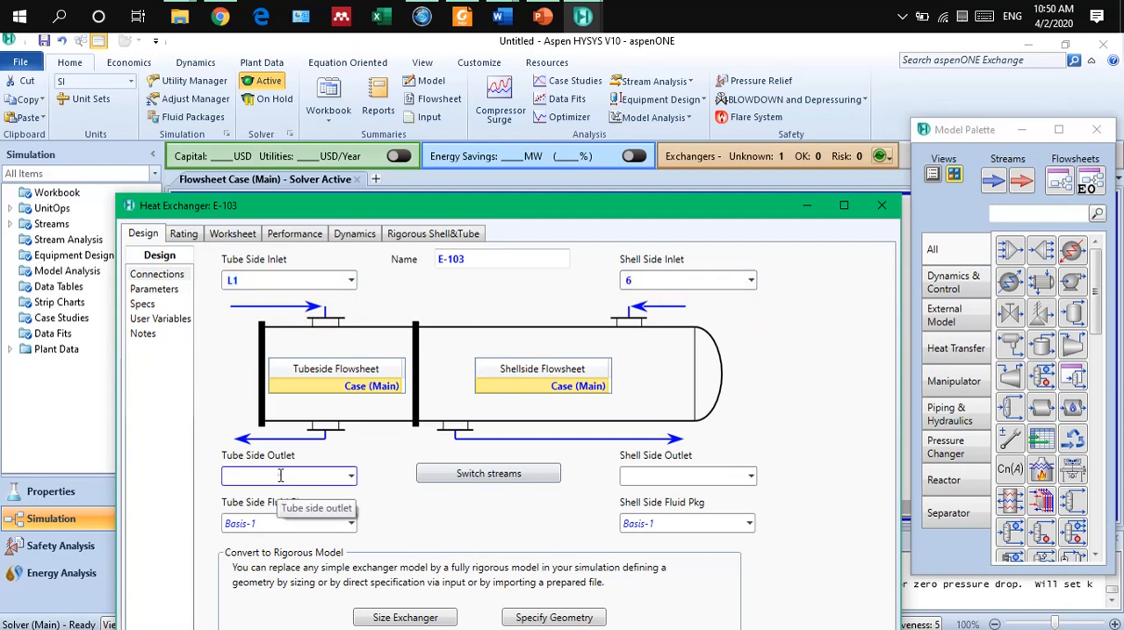
pyautogui.click(641, 477)
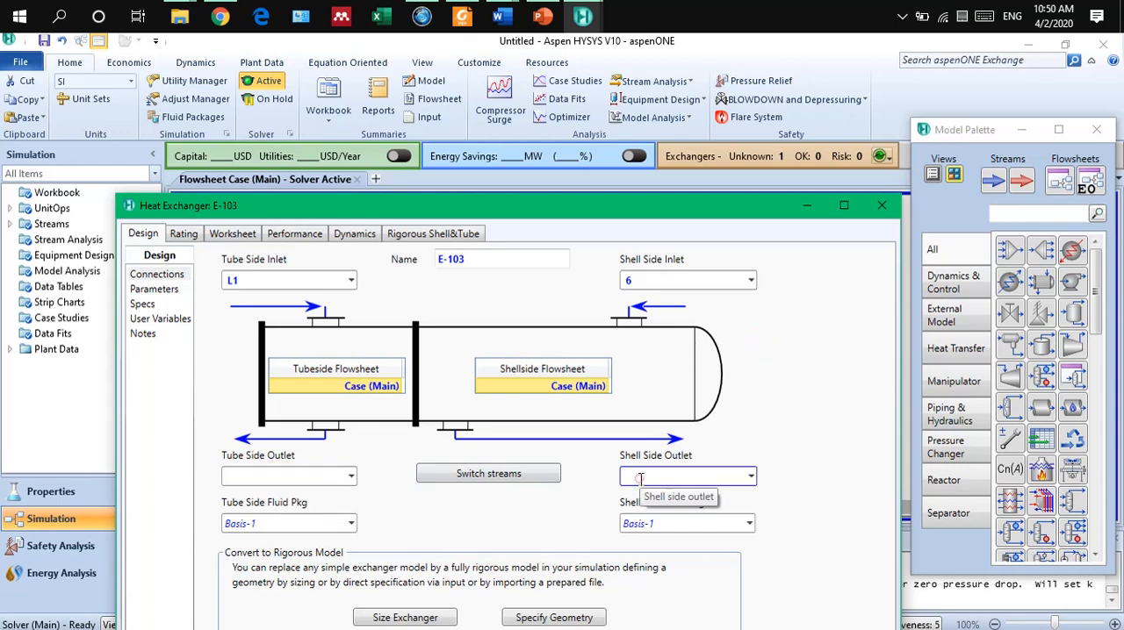
pyautogui.write('7')
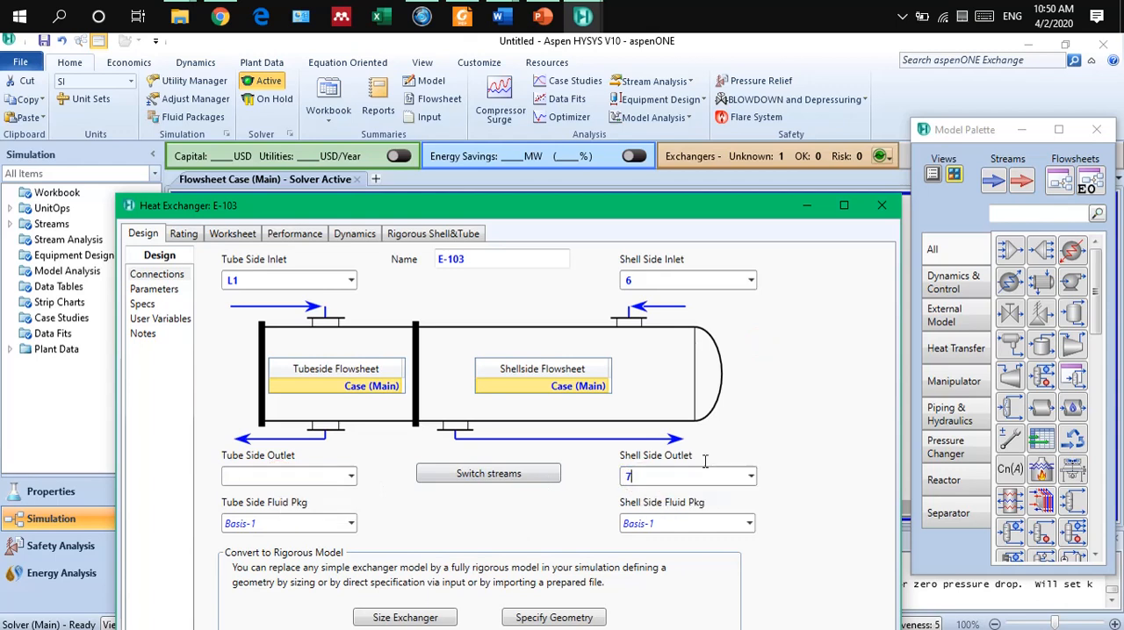
pyautogui.click(302, 476)
pyautogui.write('8')
pyautogui.press('Return')
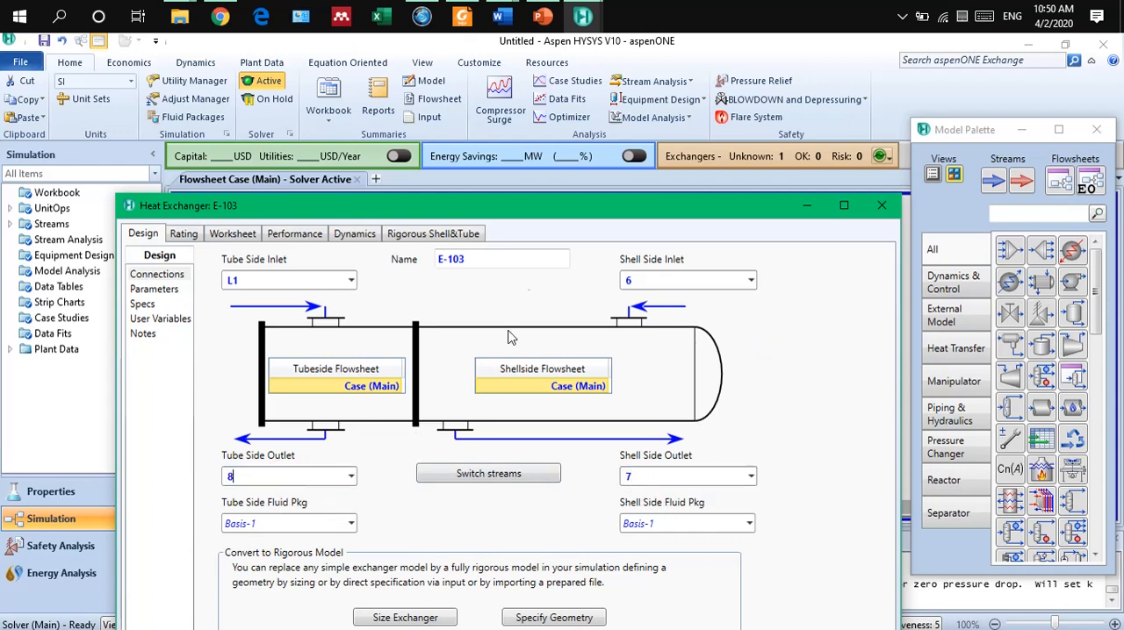
# Open the design parameters of heat exchanger E-103.
pyautogui.moveTo(531, 211); pyautogui.dragTo(533, 107)
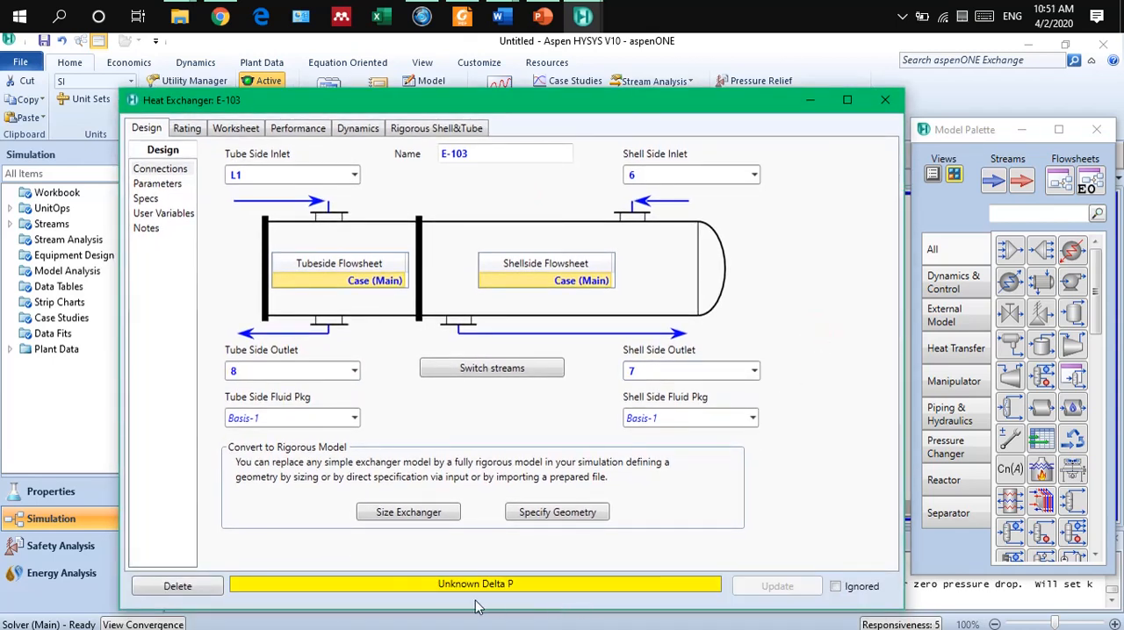
pyautogui.click(162, 186)
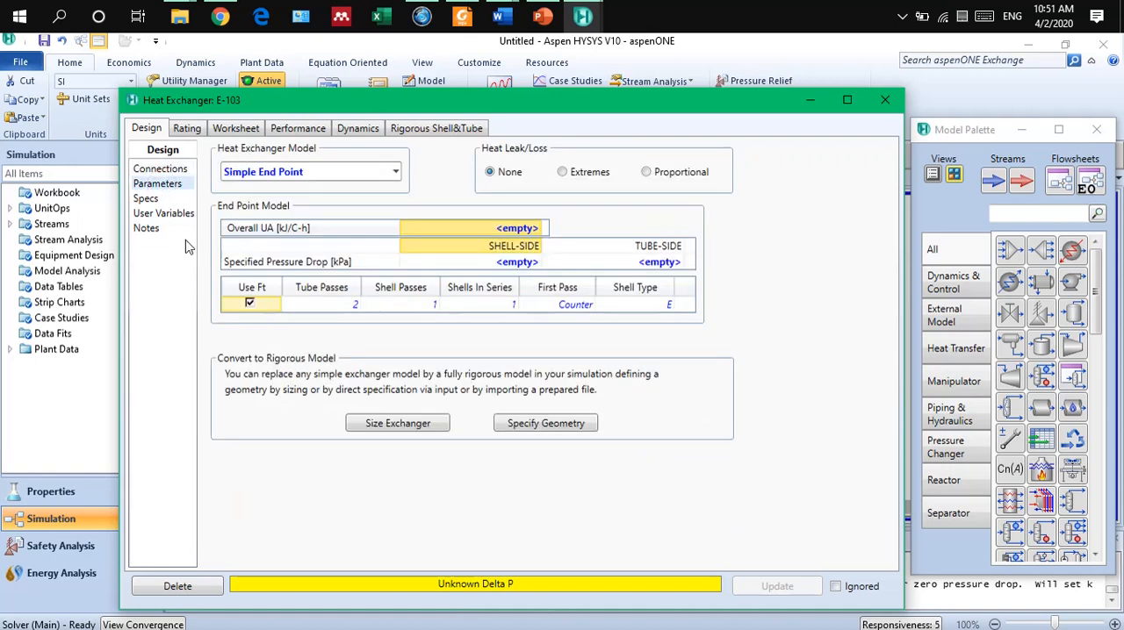
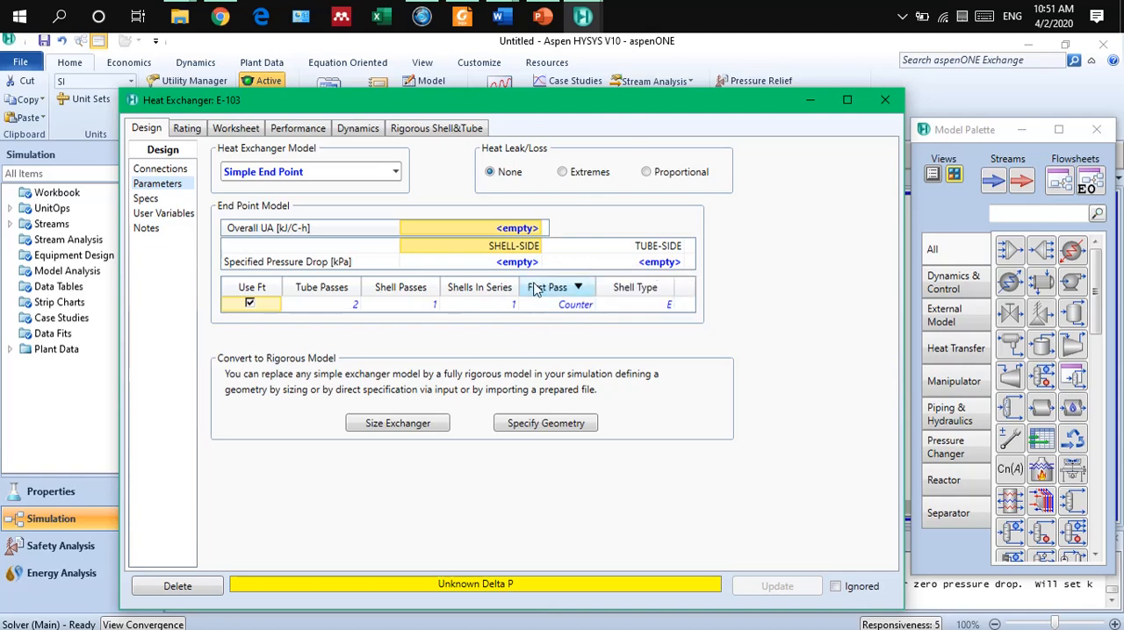
# Set the shell-side and tube-side pressure drops of heat exchanger E-103 to 0 kPa.
pyautogui.click(514, 262)
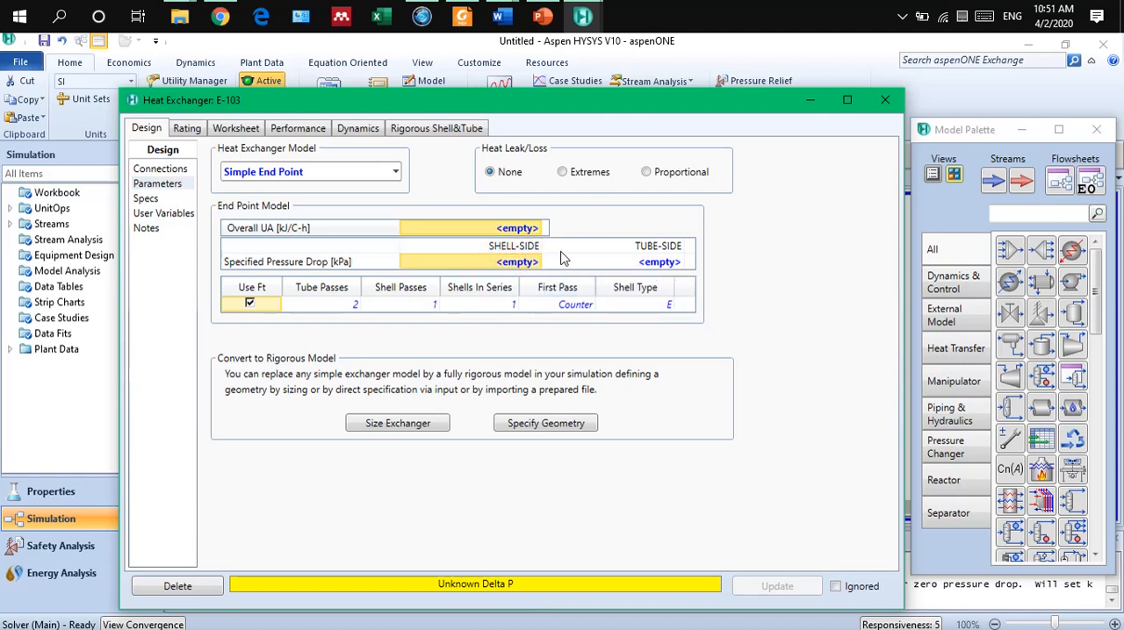
pyautogui.write('0')
pyautogui.click(625, 263)
pyautogui.click(619, 283)
pyautogui.click(617, 265)
pyautogui.write('0')
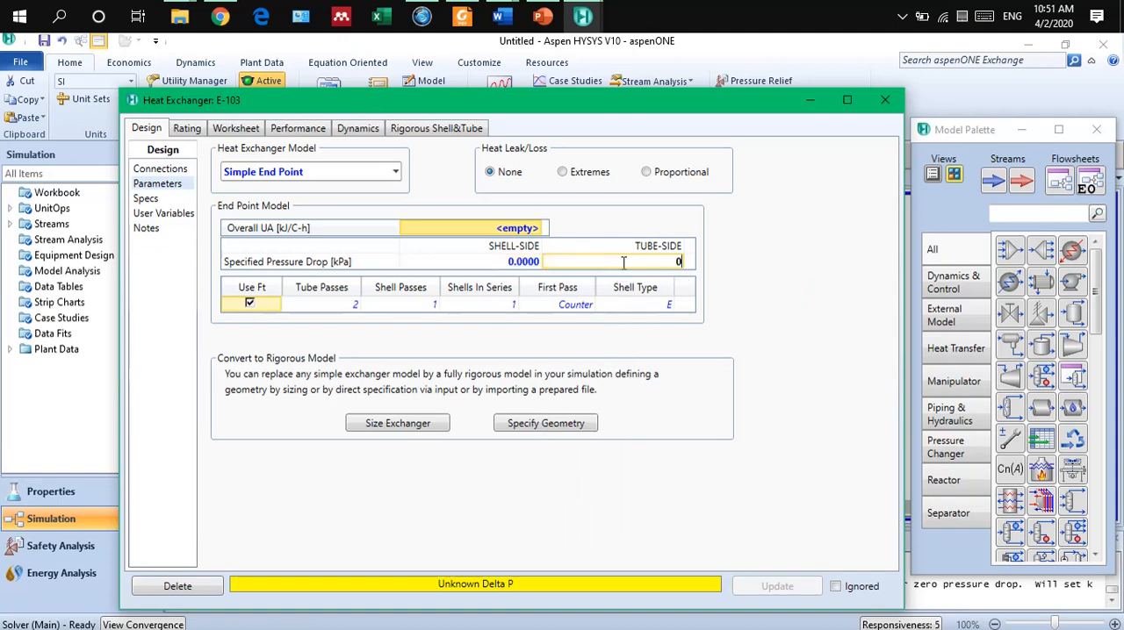
pyautogui.press('Return')
pyautogui.click(772, 305)
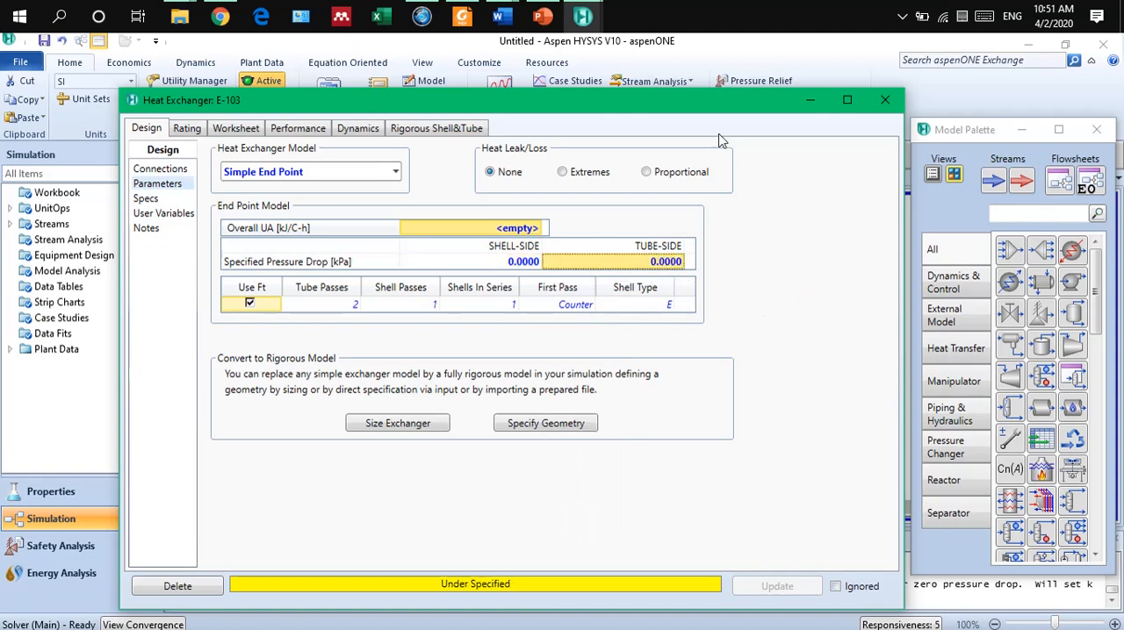
pyautogui.moveTo(672, 108); pyautogui.dragTo(688, 72)
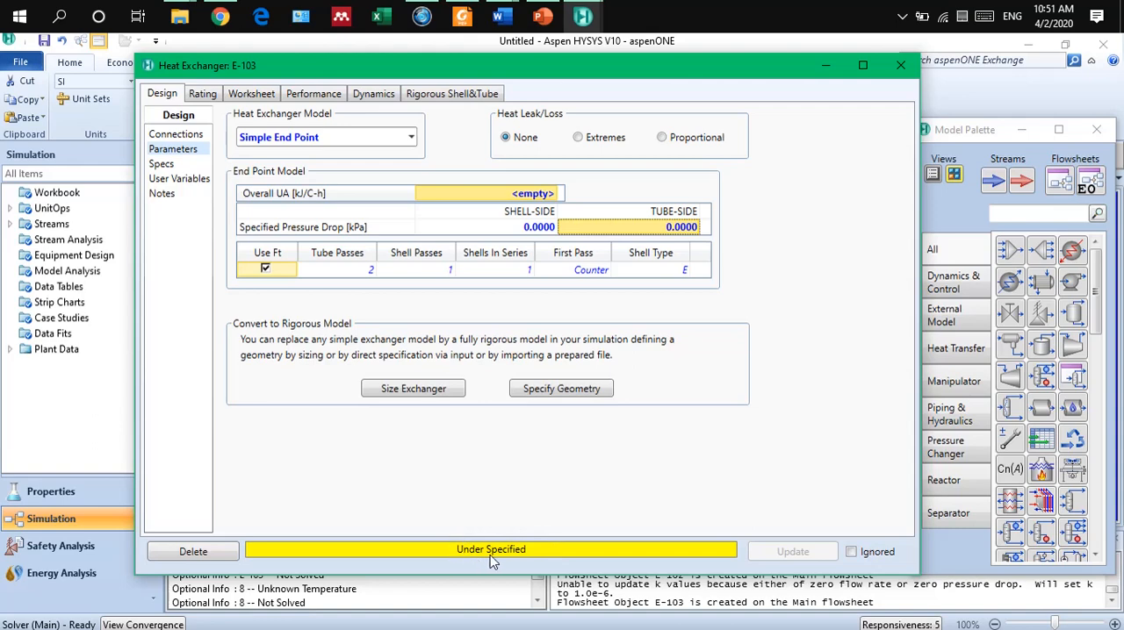
# Set the temperature of outlet stream 7 to 80 °C in the worksheet of heat exchanger E-103.
pyautogui.click(259, 94)
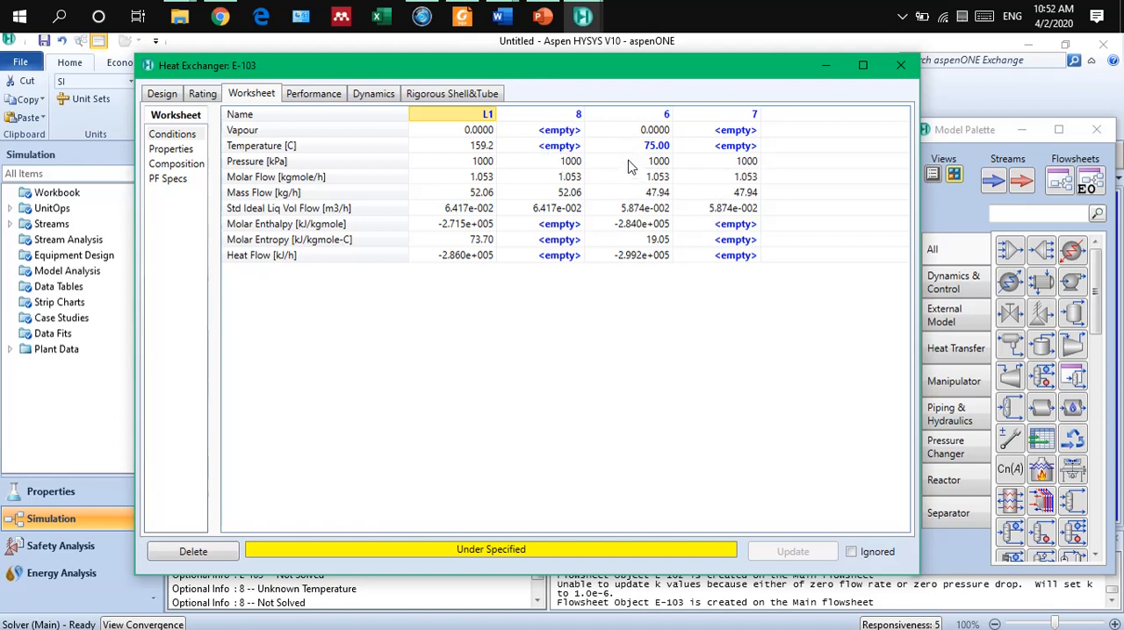
pyautogui.moveTo(585, 164)
pyautogui.moveTo(697, 167)
pyautogui.moveTo(655, 154)
pyautogui.moveTo(481, 151)
pyautogui.click(712, 148)
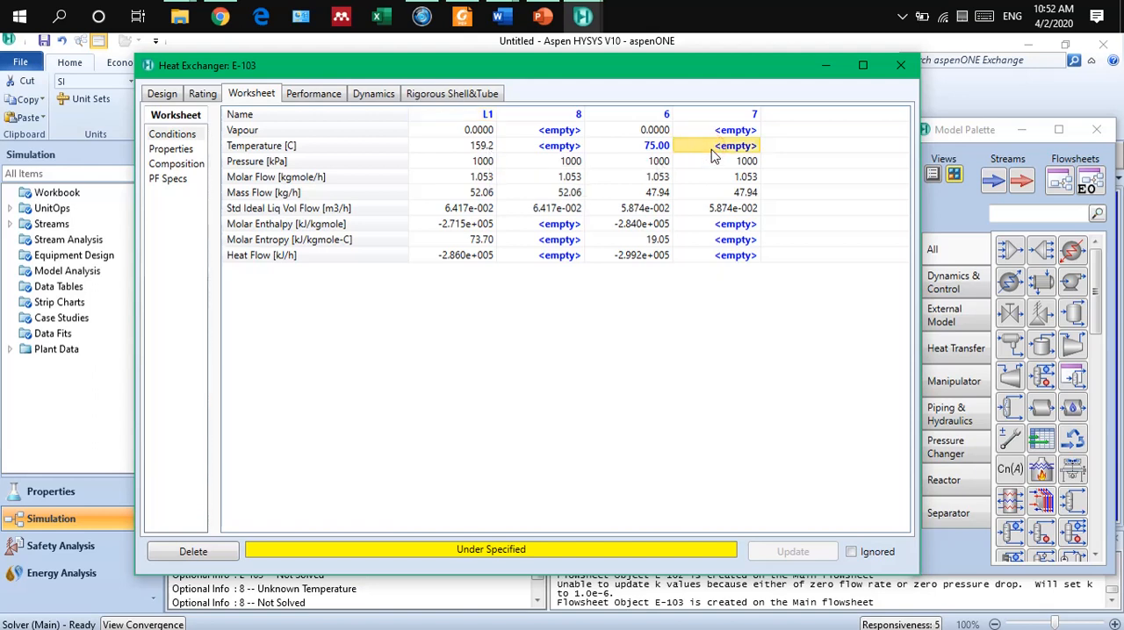
pyautogui.write('80')
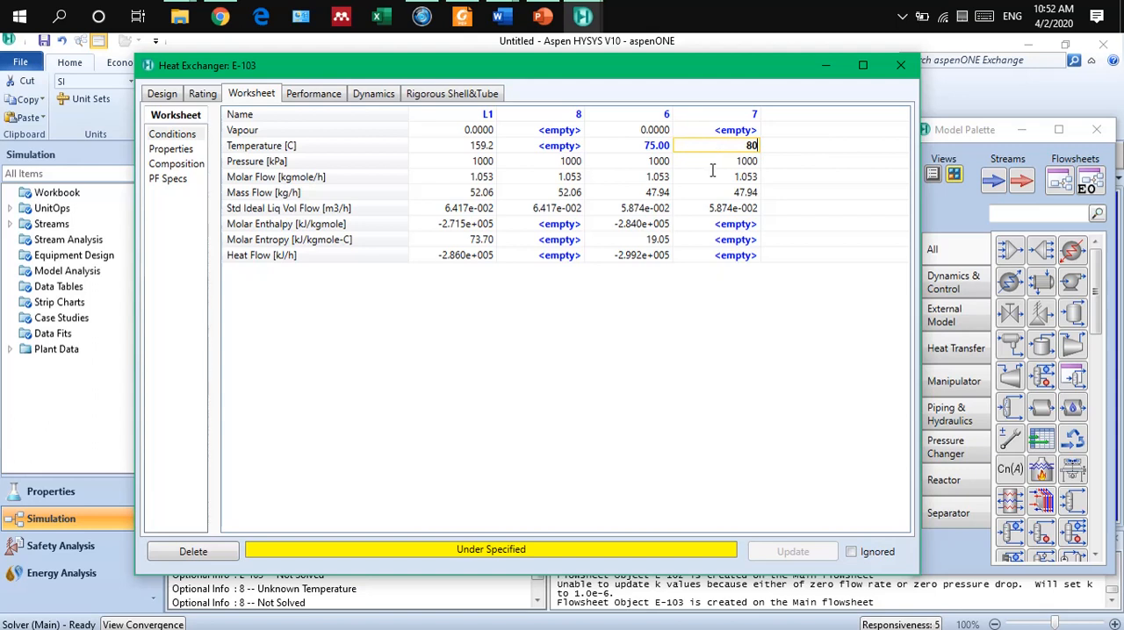
pyautogui.press('Return')
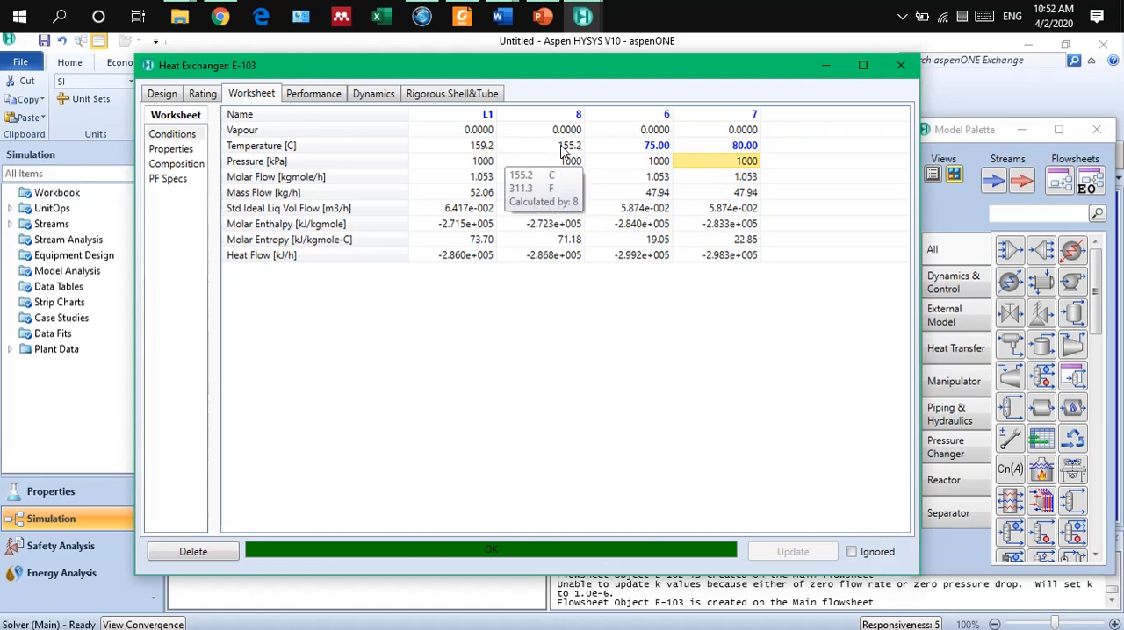
# Set the temperature of stream 7 to 90 °C and close heat exchanger E-103.
pyautogui.click(718, 147)
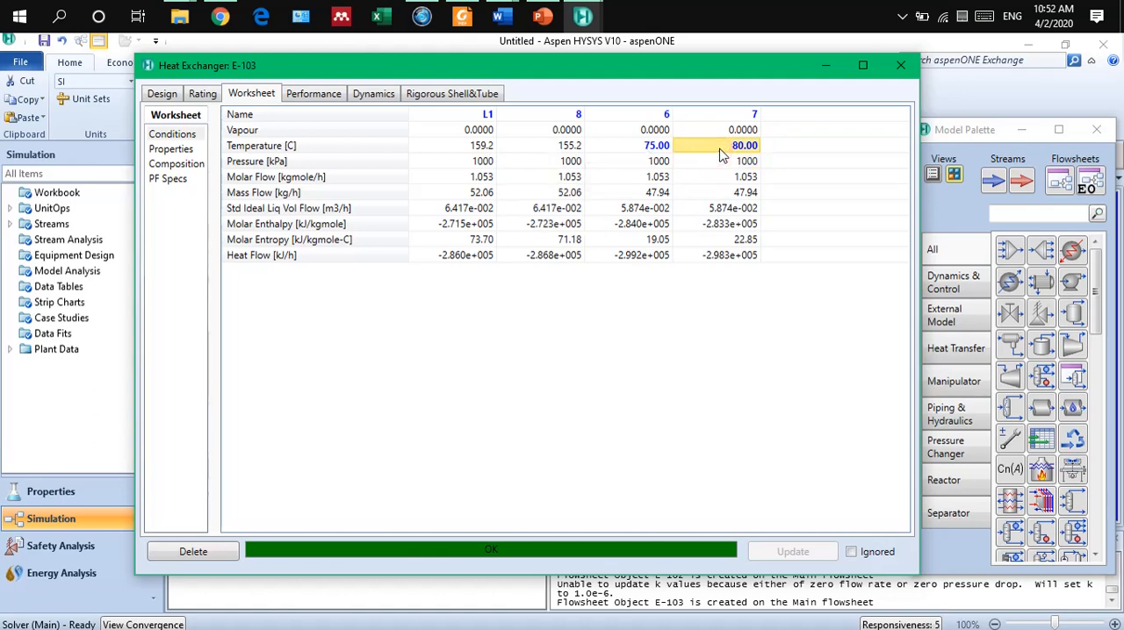
pyautogui.write('90')
pyautogui.press('Return')
pyautogui.press('Down')
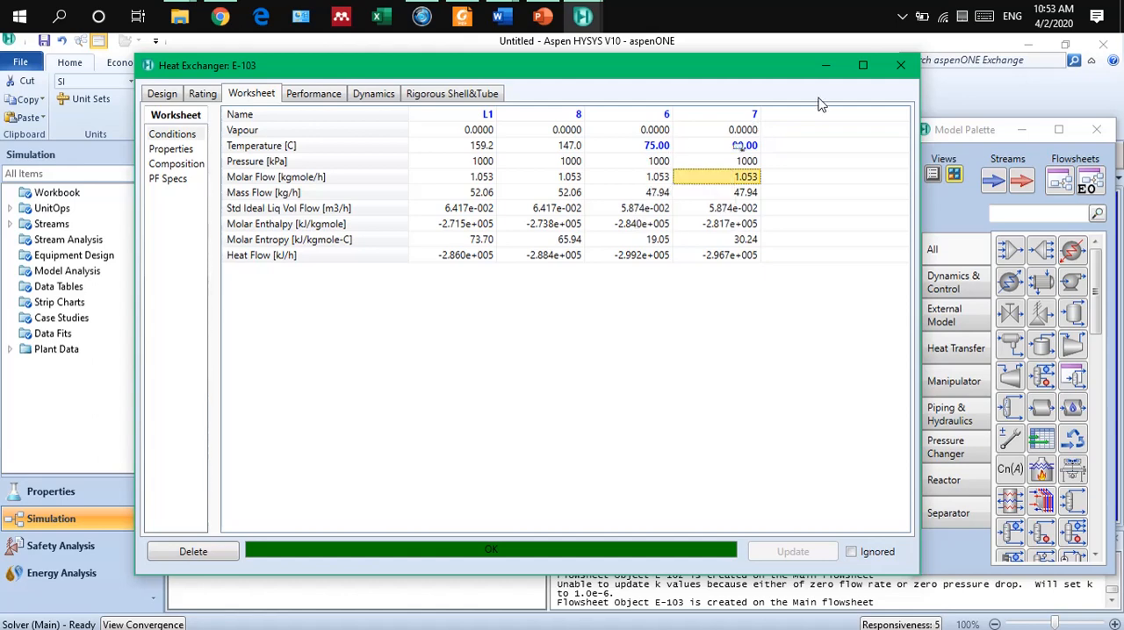
pyautogui.click(902, 68)
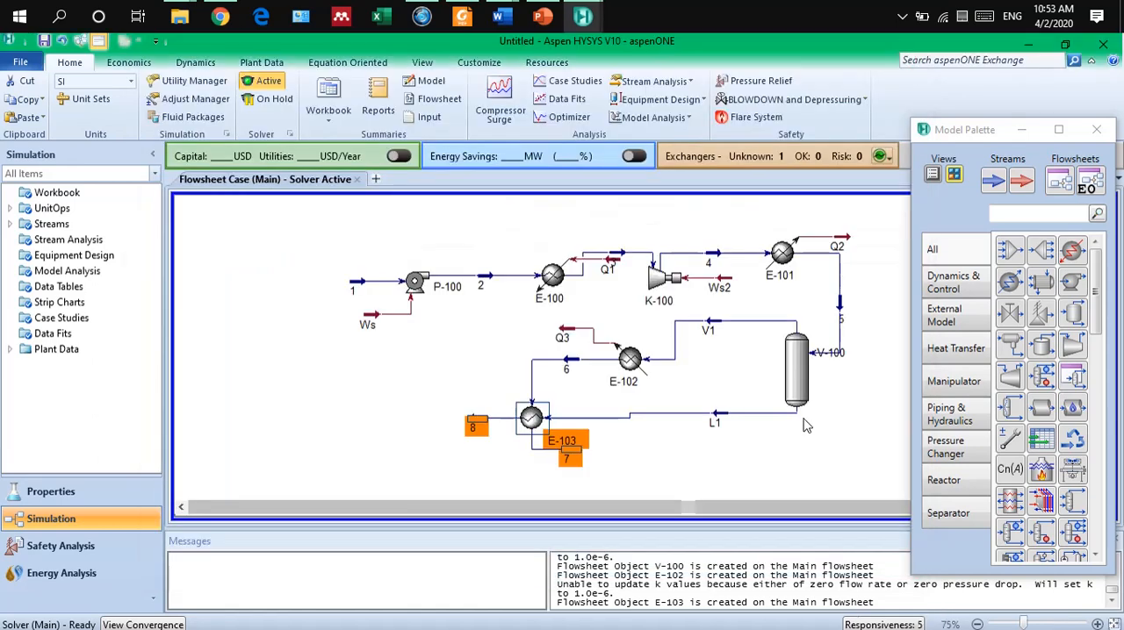
# Flip stream 7 horizontally and move it to the left of heat exchanger E-103, below stream 8.
pyautogui.click(614, 457)
pyautogui.click(573, 461)
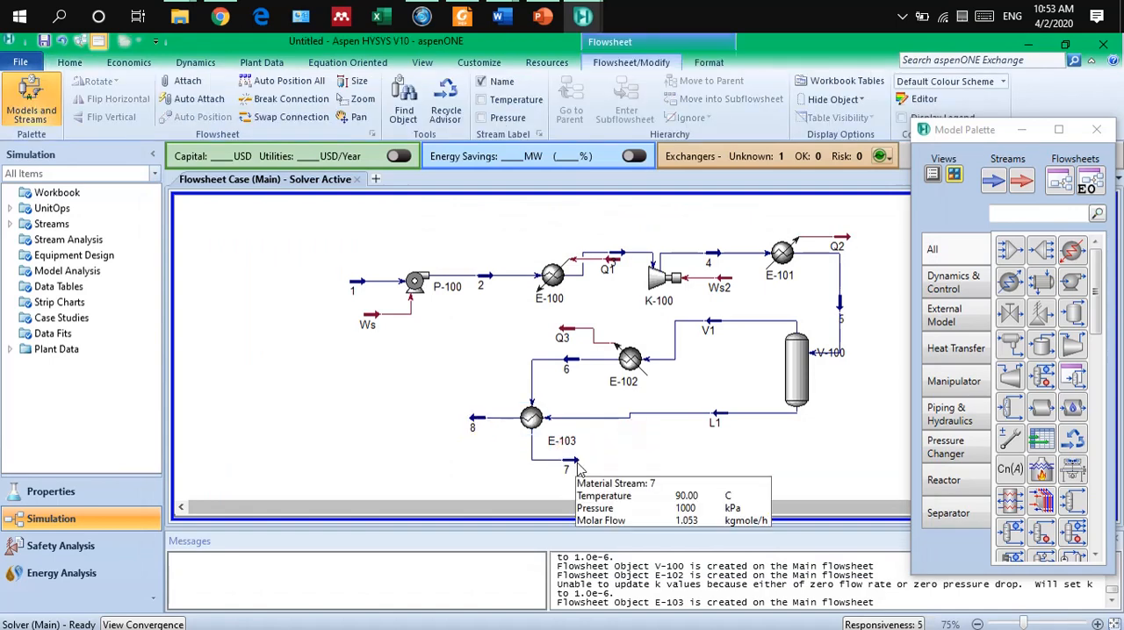
pyautogui.click(106, 98)
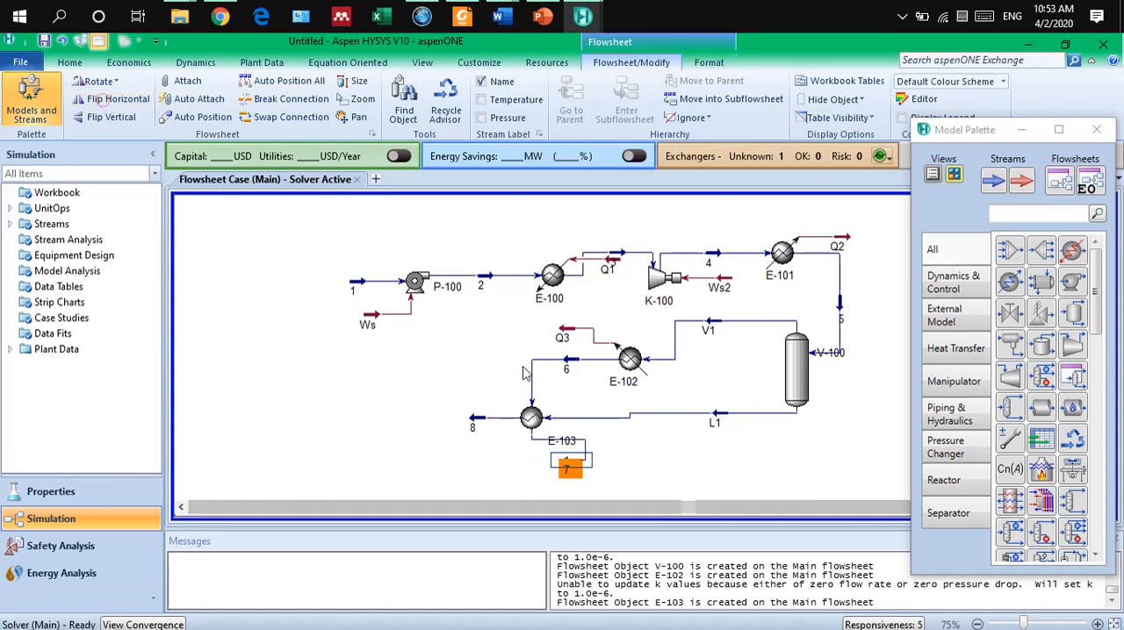
pyautogui.moveTo(569, 477); pyautogui.dragTo(503, 472)
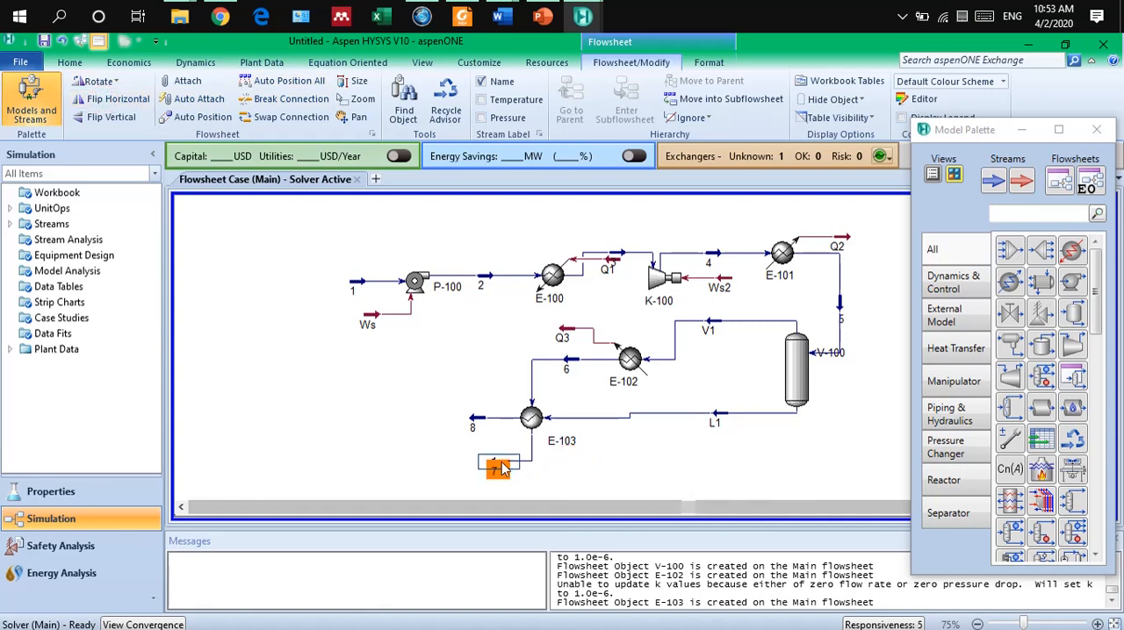
pyautogui.click(618, 453)
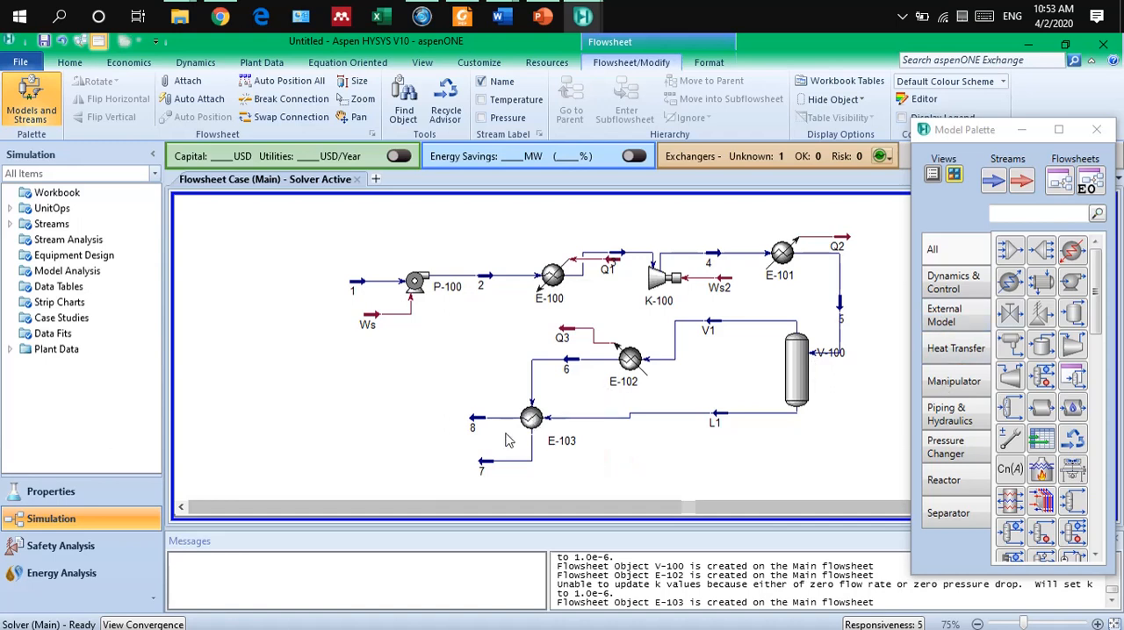
pyautogui.click(1040, 253)
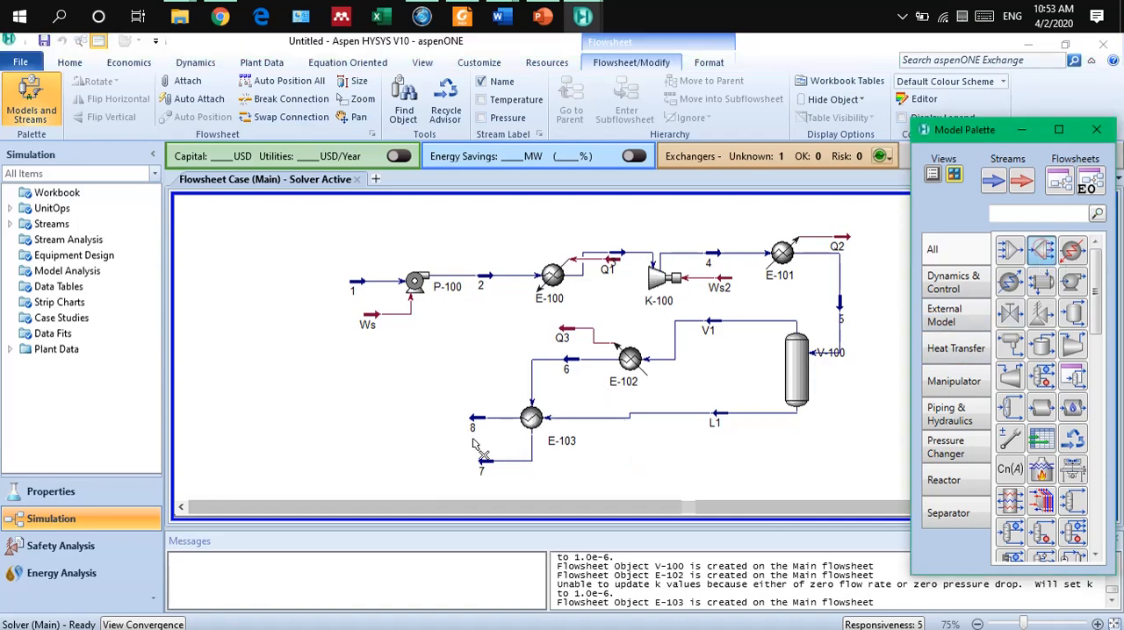
pyautogui.click(408, 459)
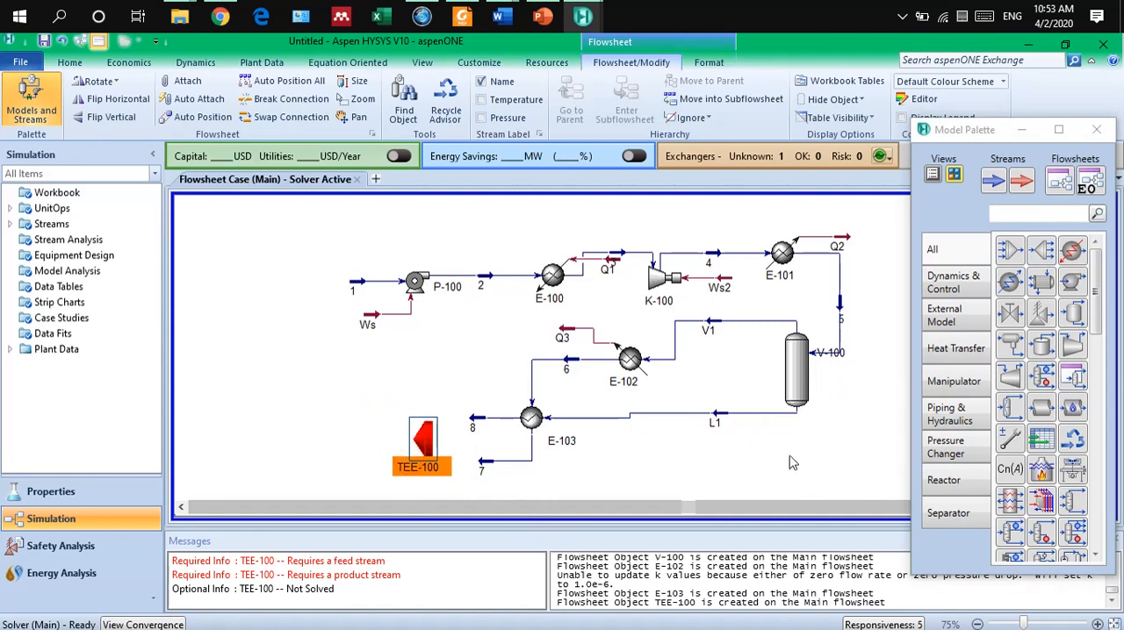
pyautogui.scroll(-1, 791, 462)
pyautogui.scroll(1, 791, 462)
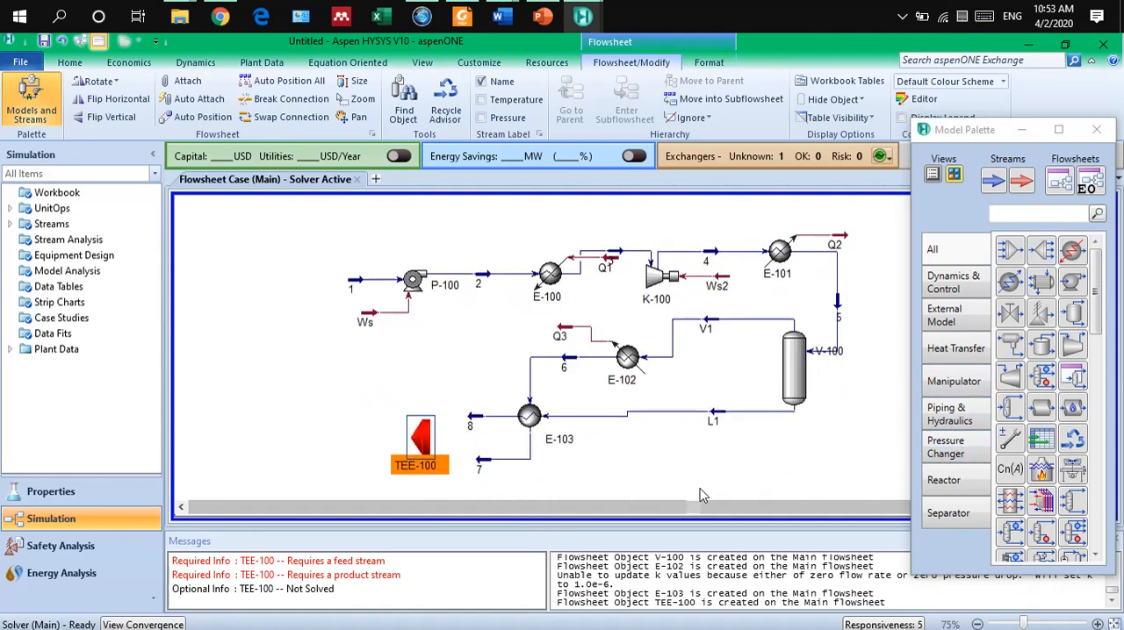
pyautogui.doubleClick(421, 436)
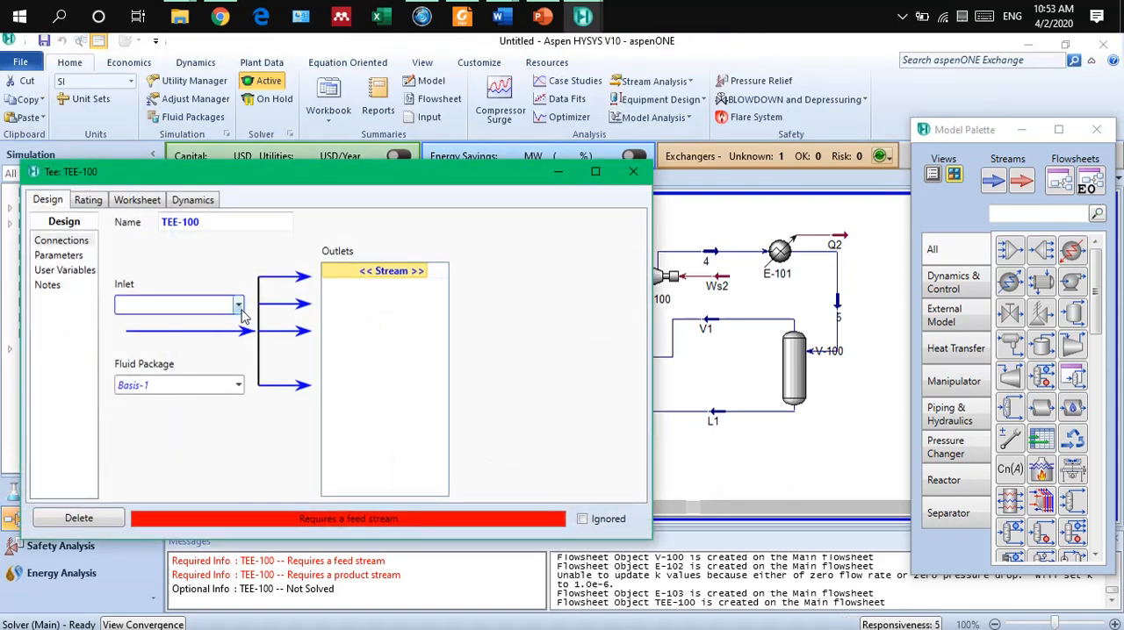
pyautogui.click(633, 171)
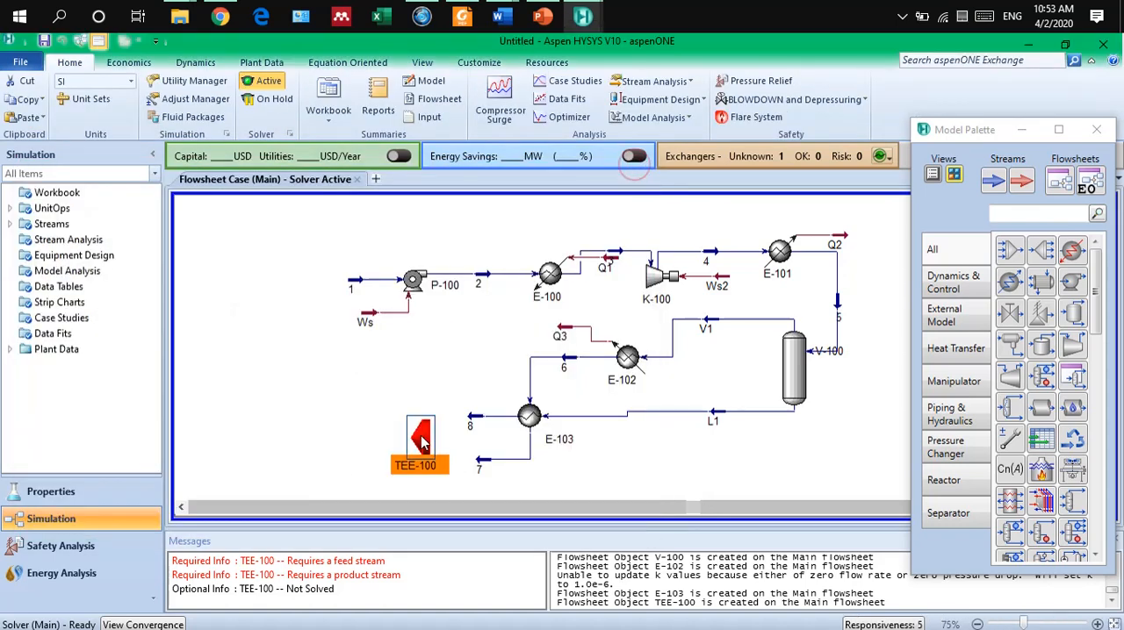
pyautogui.click(421, 443)
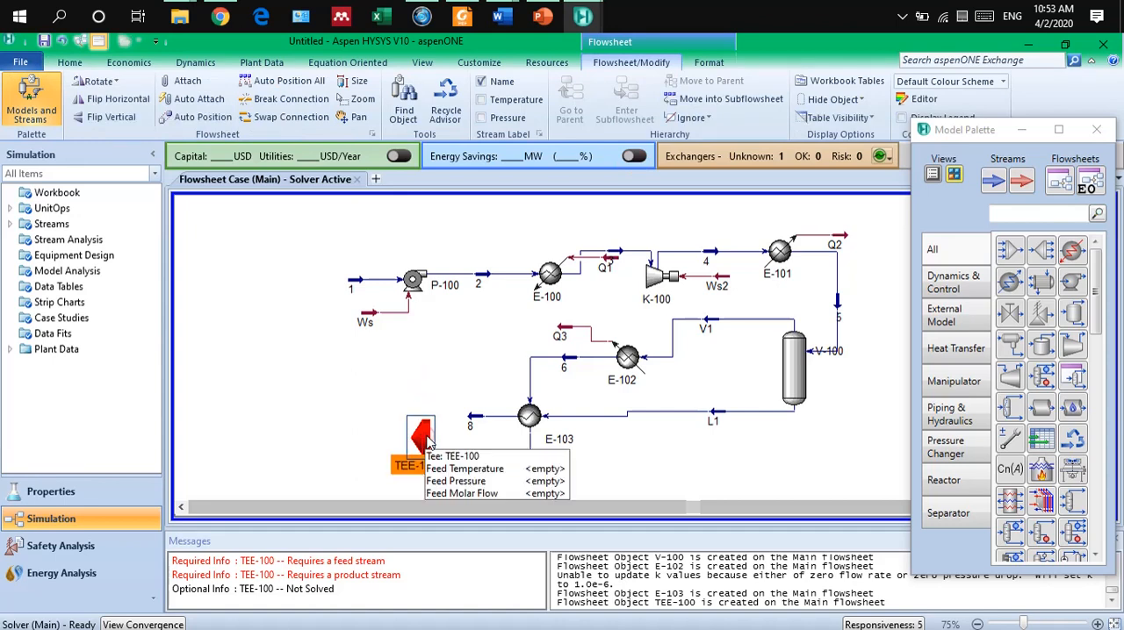
pyautogui.click(428, 441)
pyautogui.press('Delete')
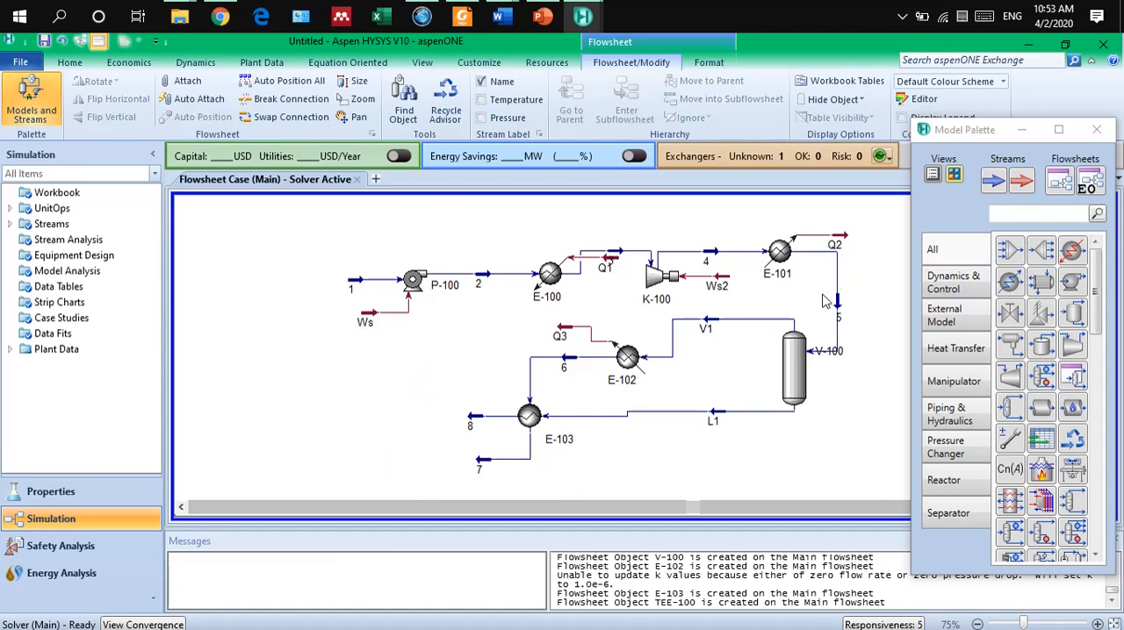
# Add a mixer to the left of streams 7 and 8, flip it horizontally and open its connections.
pyautogui.click(1010, 250)
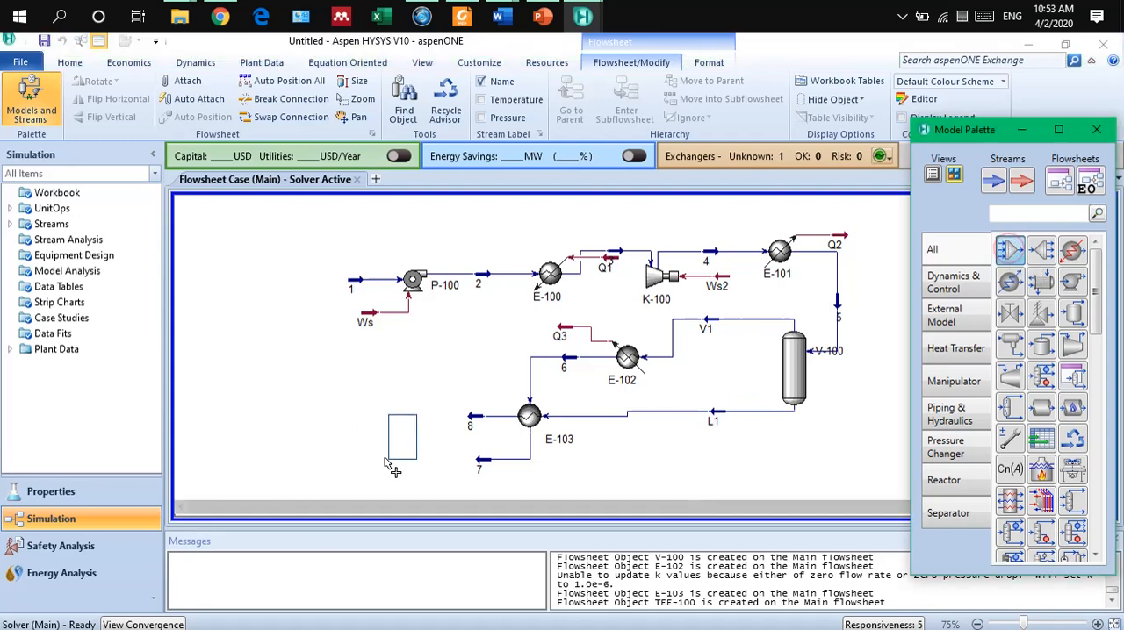
pyautogui.click(424, 464)
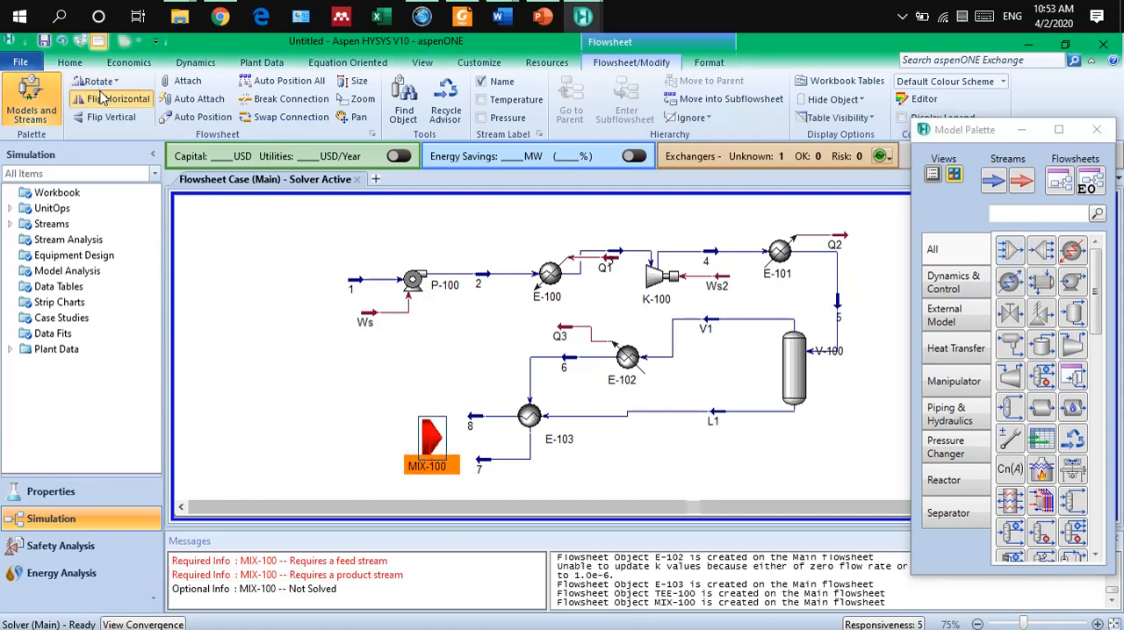
pyautogui.doubleClick(431, 439)
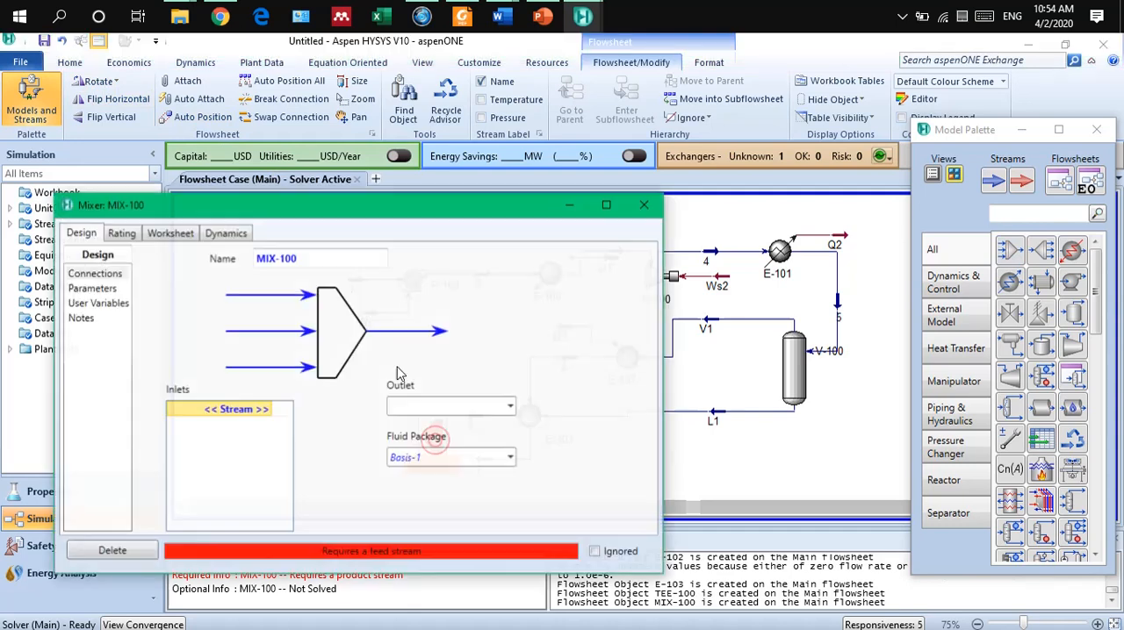
# Assign streams 7 and 8 as inlets of mixer MIX-100, create outlet stream 9 and close the mixer.
pyautogui.click(268, 413)
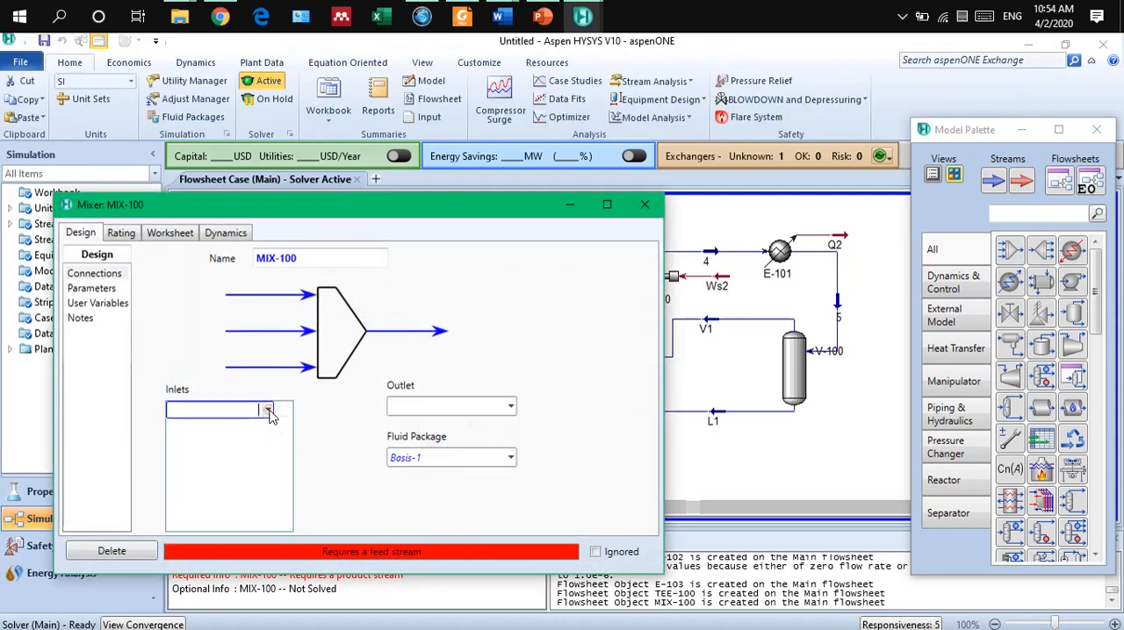
pyautogui.click(269, 412)
pyautogui.click(262, 430)
pyautogui.click(268, 426)
pyautogui.click(267, 426)
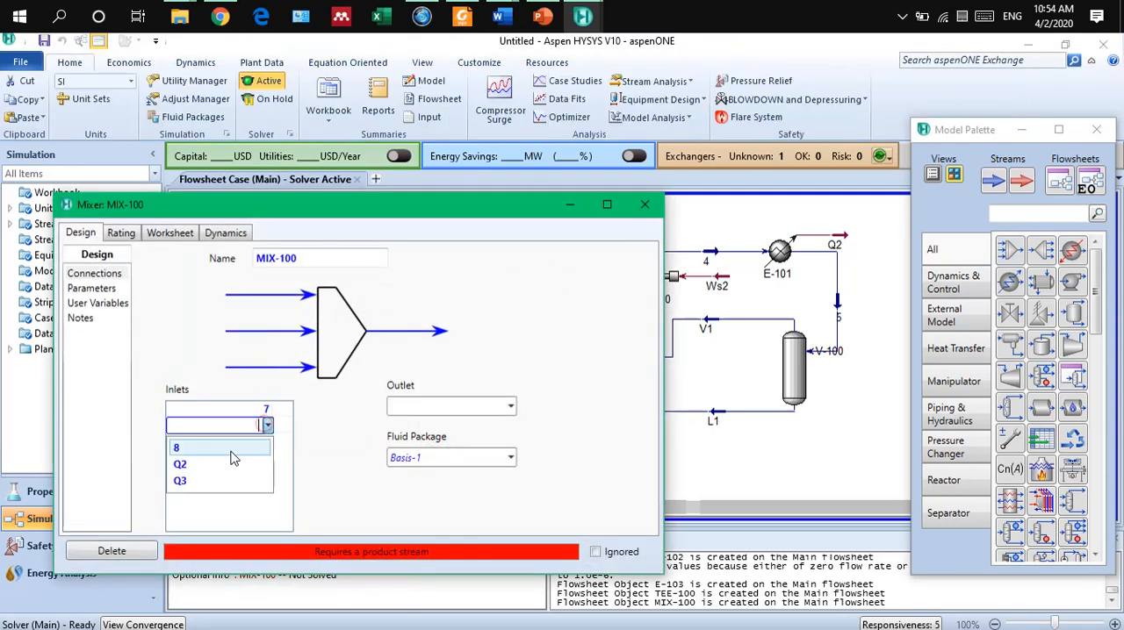
pyautogui.click(239, 450)
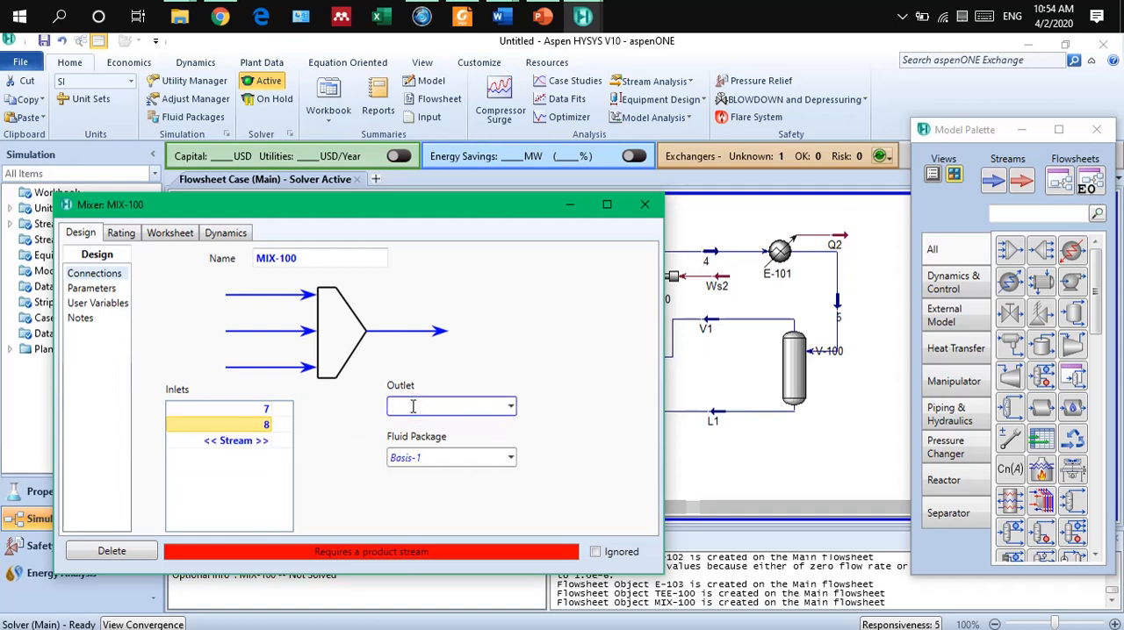
pyautogui.press('Return')
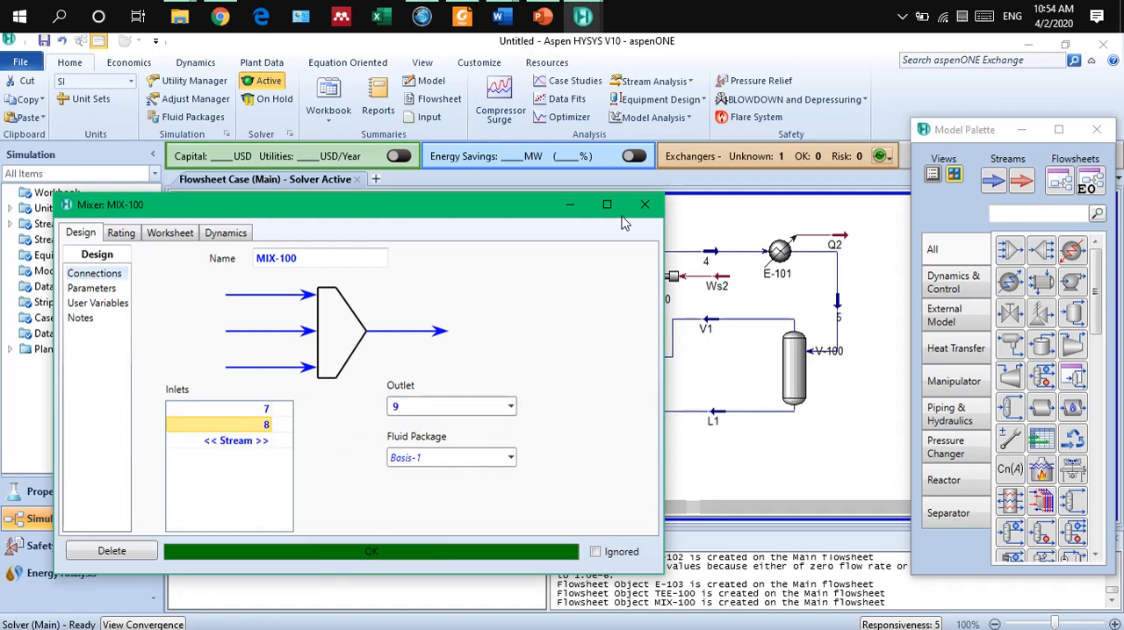
pyautogui.click(644, 206)
# Move mixer MIX-100 slightly up so that stream 8 enters it in a straight line.
pyautogui.click(436, 444)
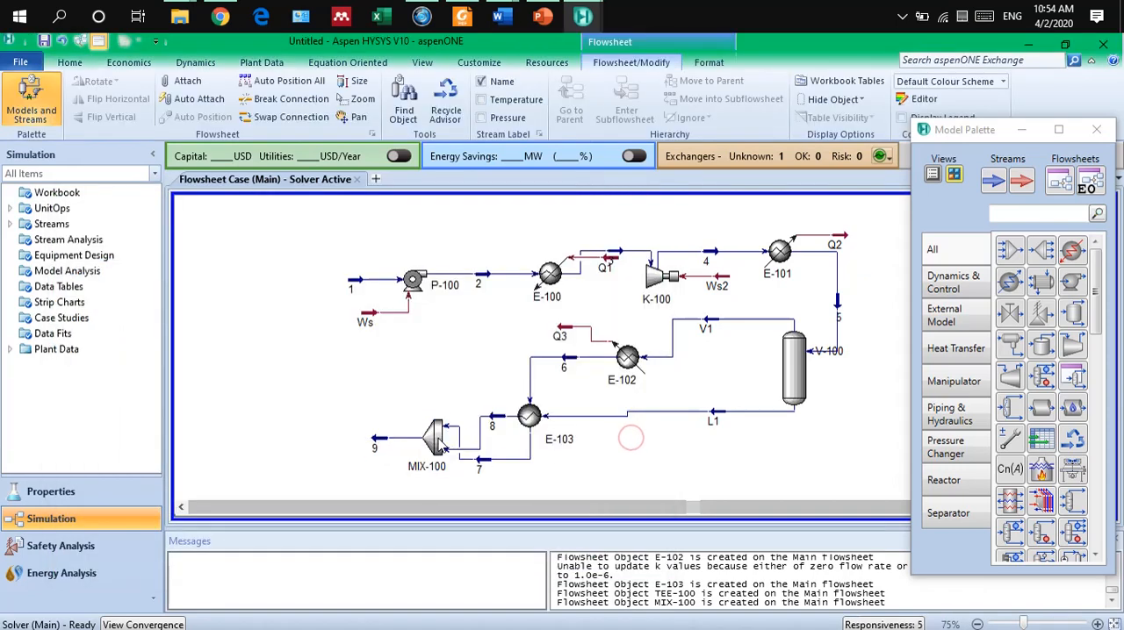
pyautogui.click(397, 468)
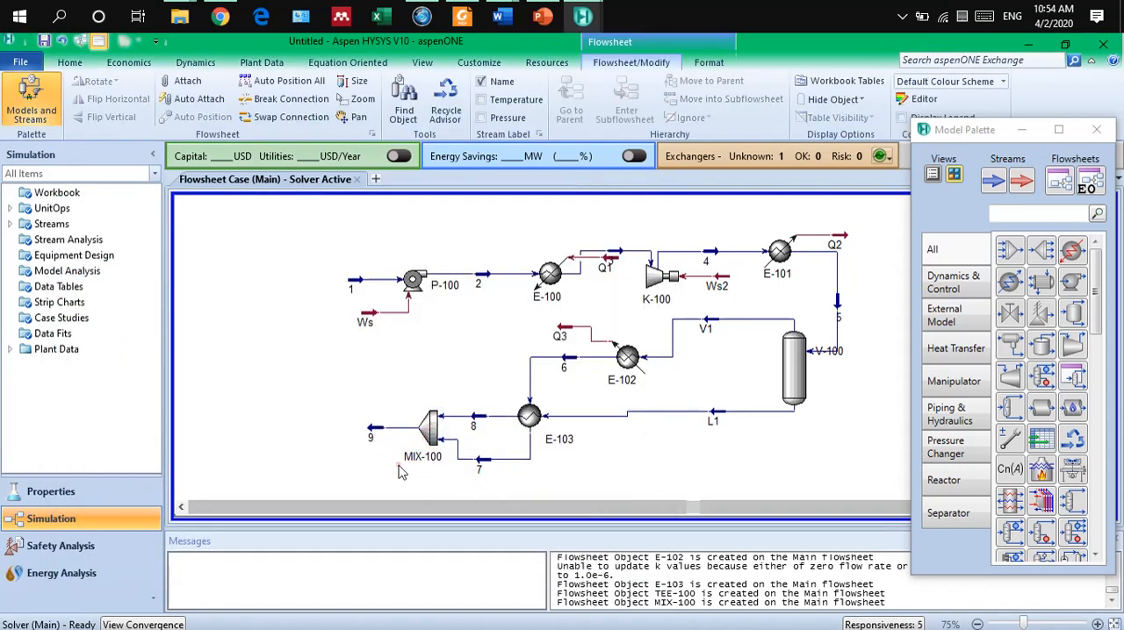
pyautogui.moveTo(373, 435)
pyautogui.moveTo(486, 421)
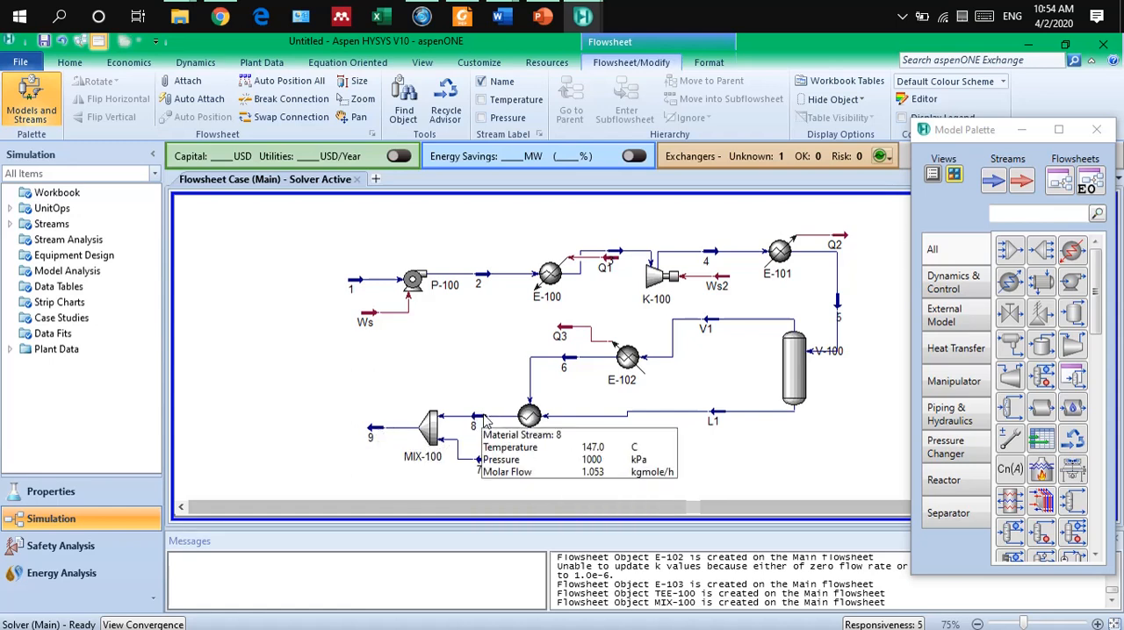
pyautogui.moveTo(481, 467)
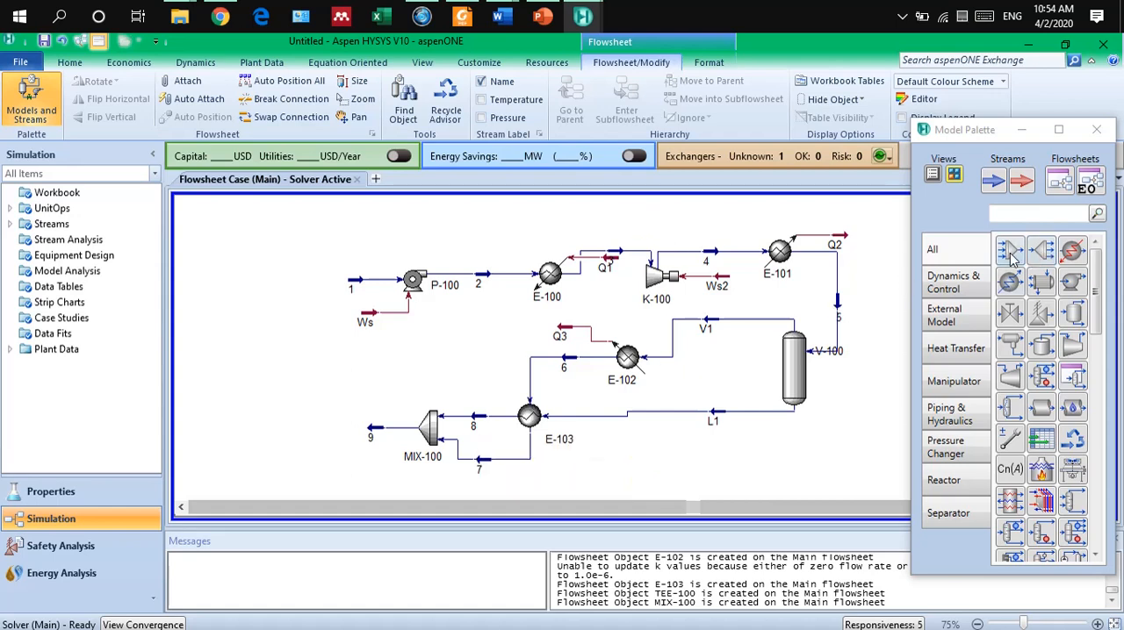
# Add a tee to the left of stream 9 and flip it horizontally.
pyautogui.click(1041, 251)
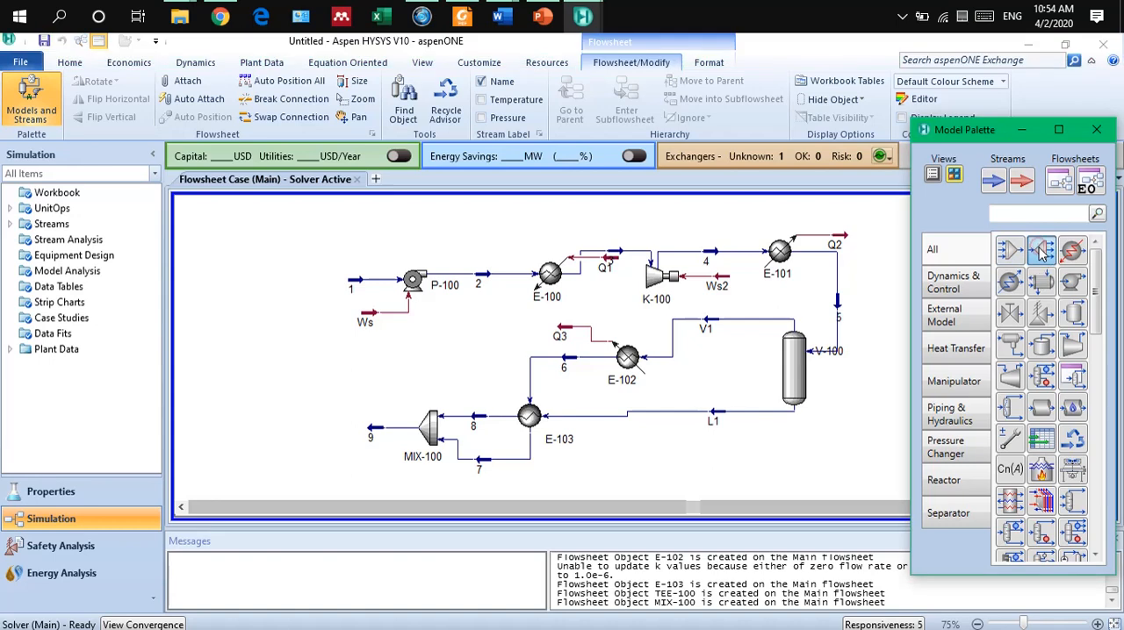
pyautogui.click(334, 430)
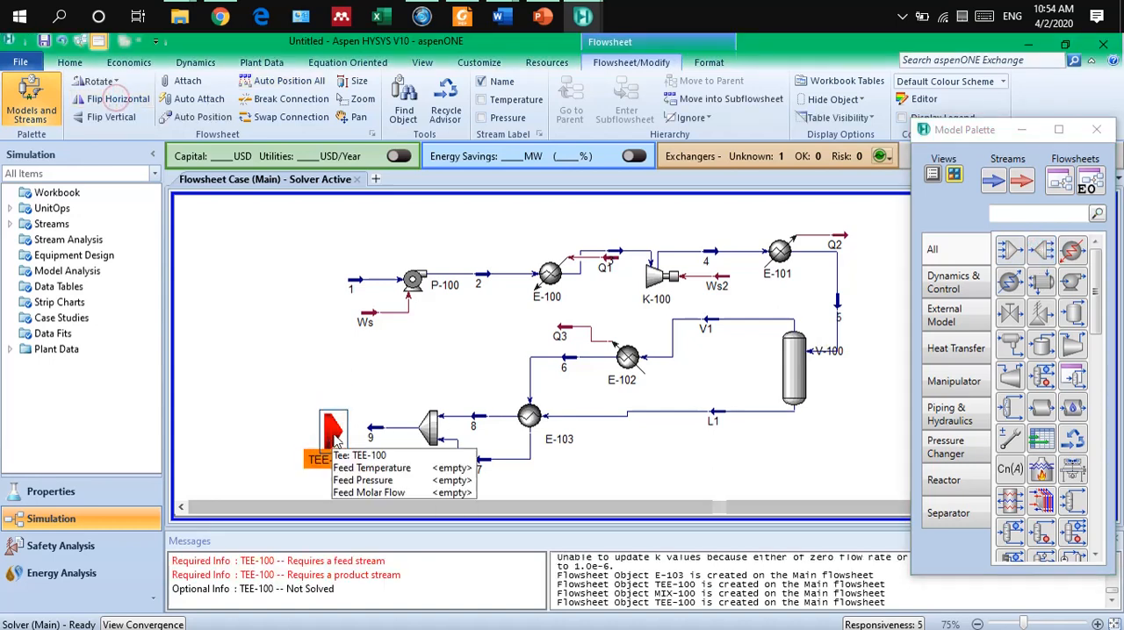
# Connect stream 9 as the inlet of tee TEE-100 and create outlet streams 10, 11 and 12.
pyautogui.doubleClick(335, 431)
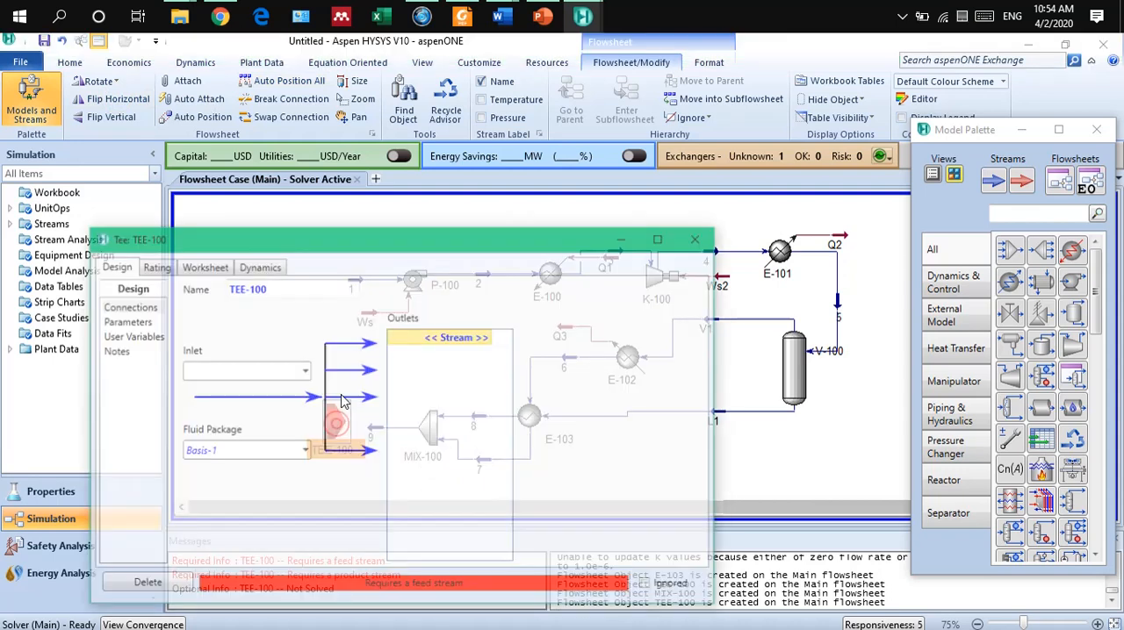
pyautogui.click(301, 373)
pyautogui.click(284, 389)
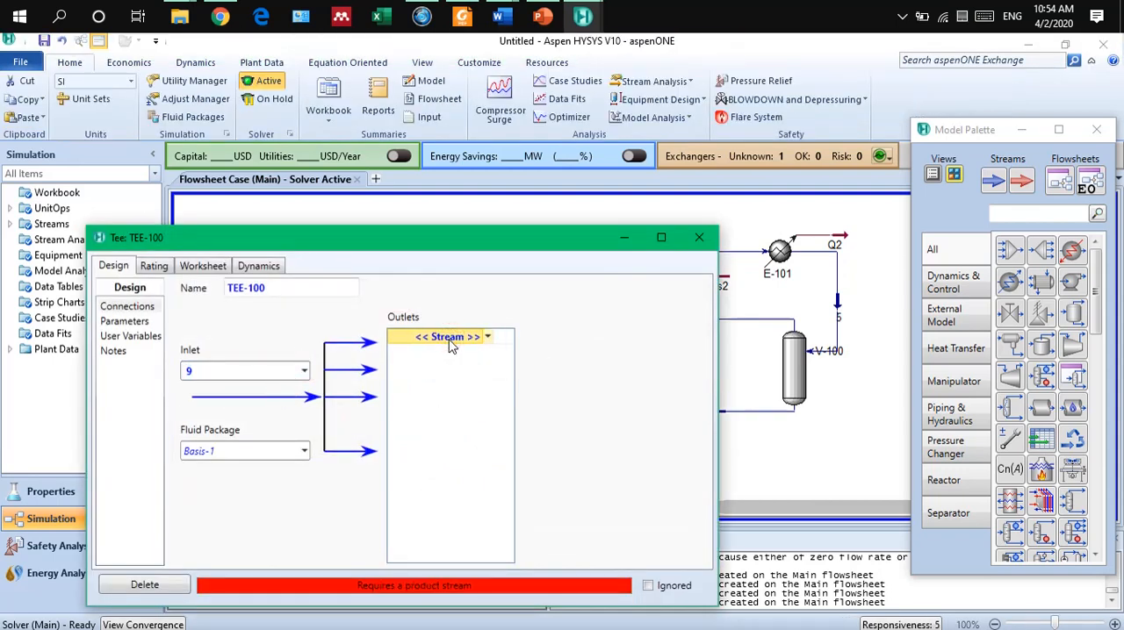
pyautogui.click(450, 338)
pyautogui.write('10')
pyautogui.press('Return')
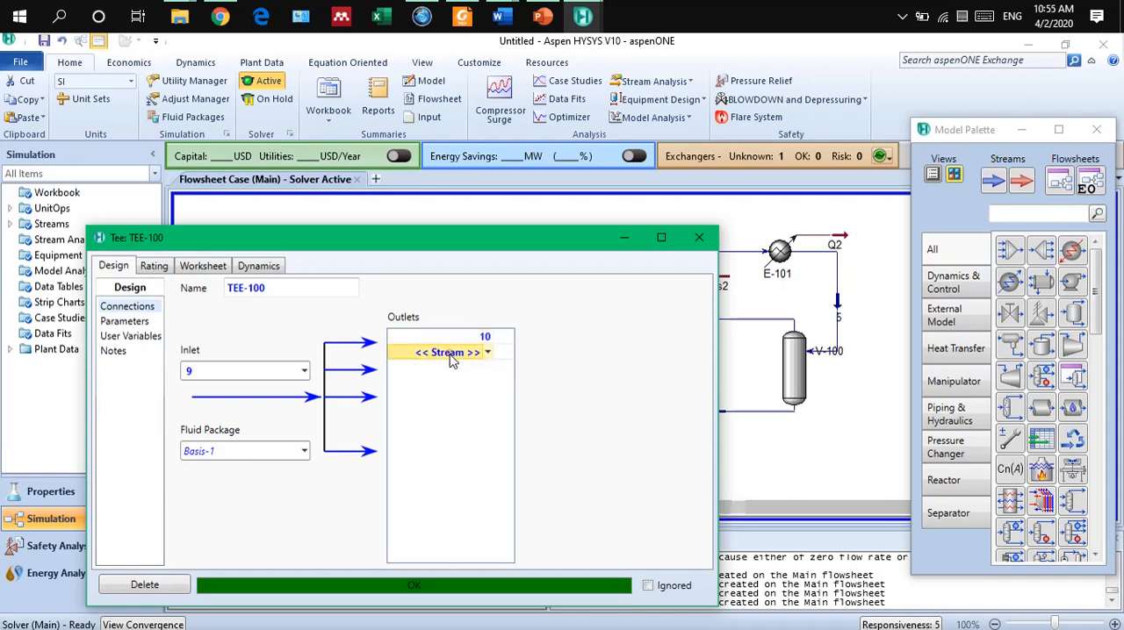
pyautogui.click(451, 353)
pyautogui.write('11')
pyautogui.press('Return')
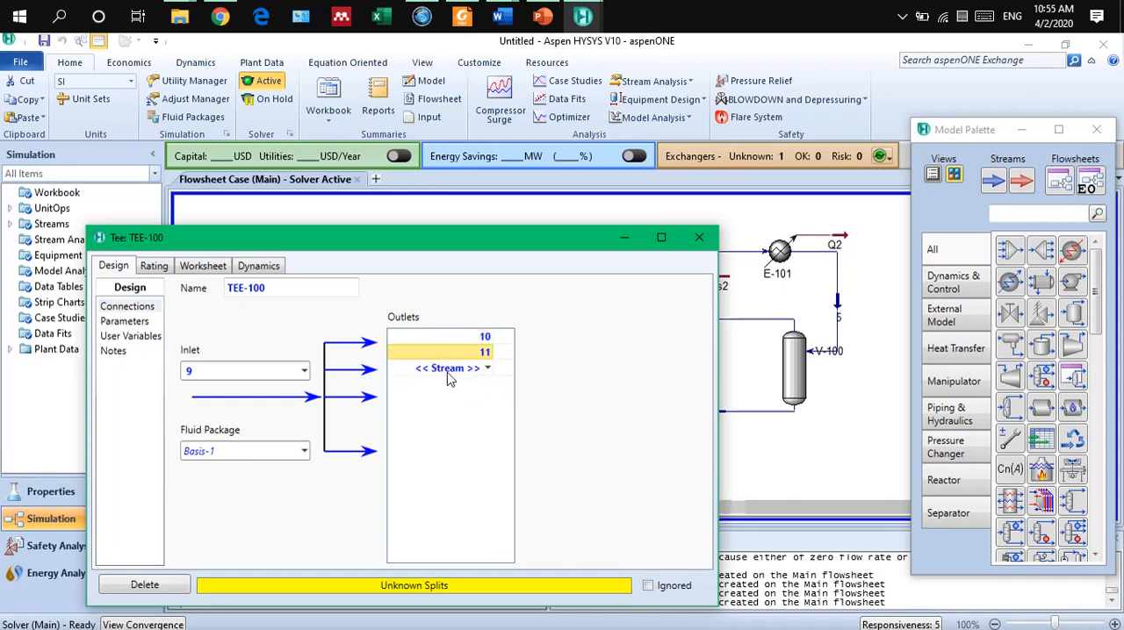
pyautogui.click(447, 372)
pyautogui.write('12')
pyautogui.press('Return')
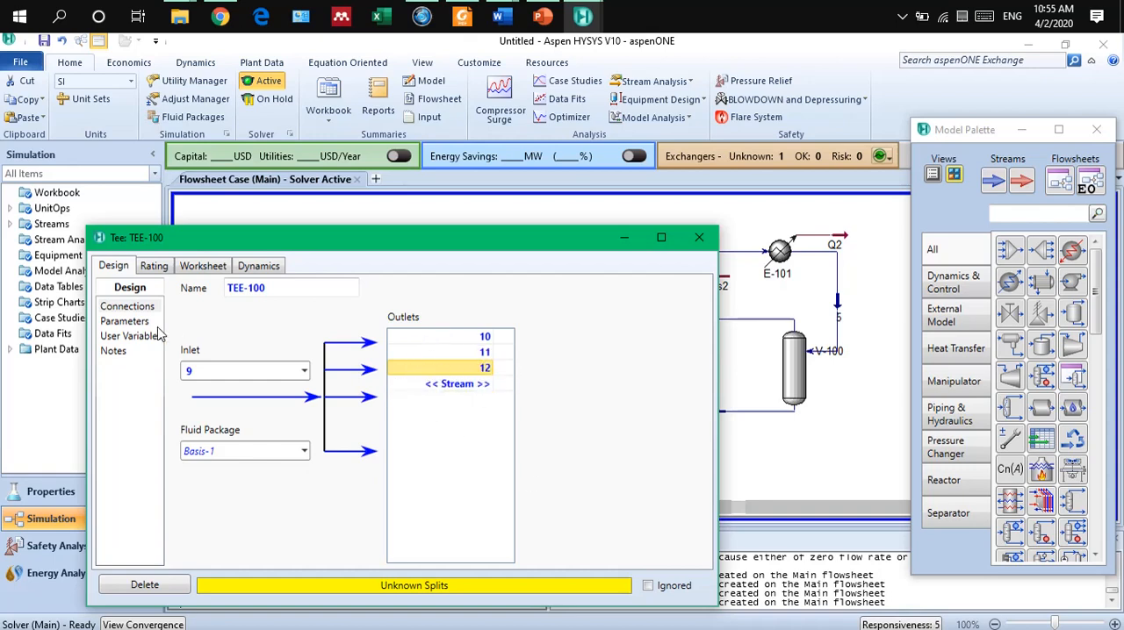
# Set the tee's flow ratios to 0.3 for stream 10 and 0.4 for stream 11, and close the tee.
pyautogui.click(127, 322)
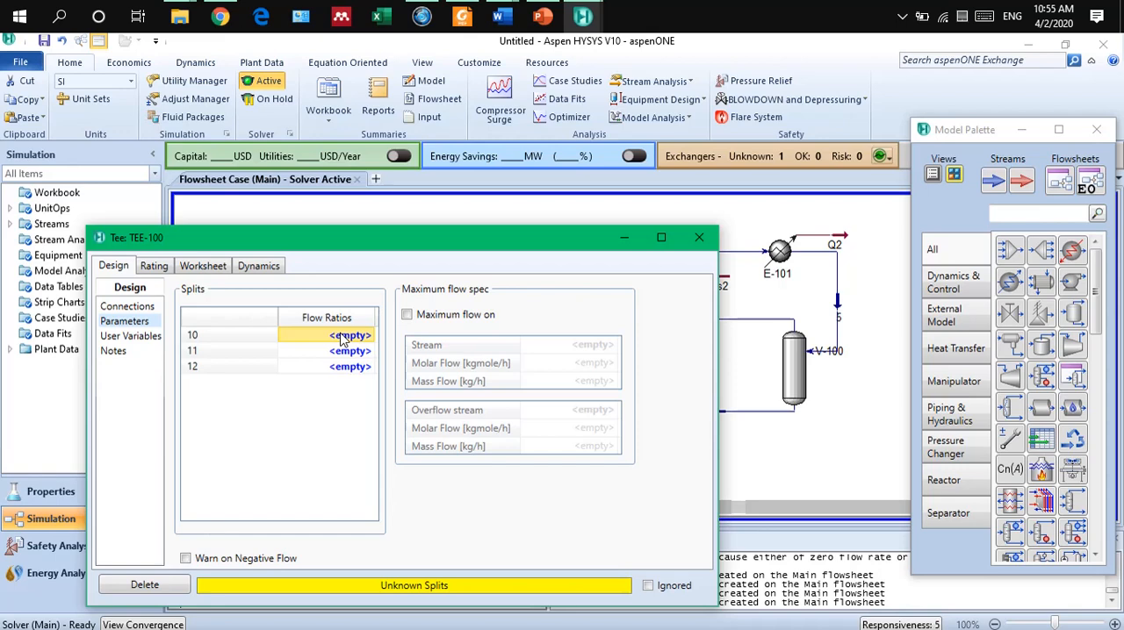
pyautogui.write('0.3')
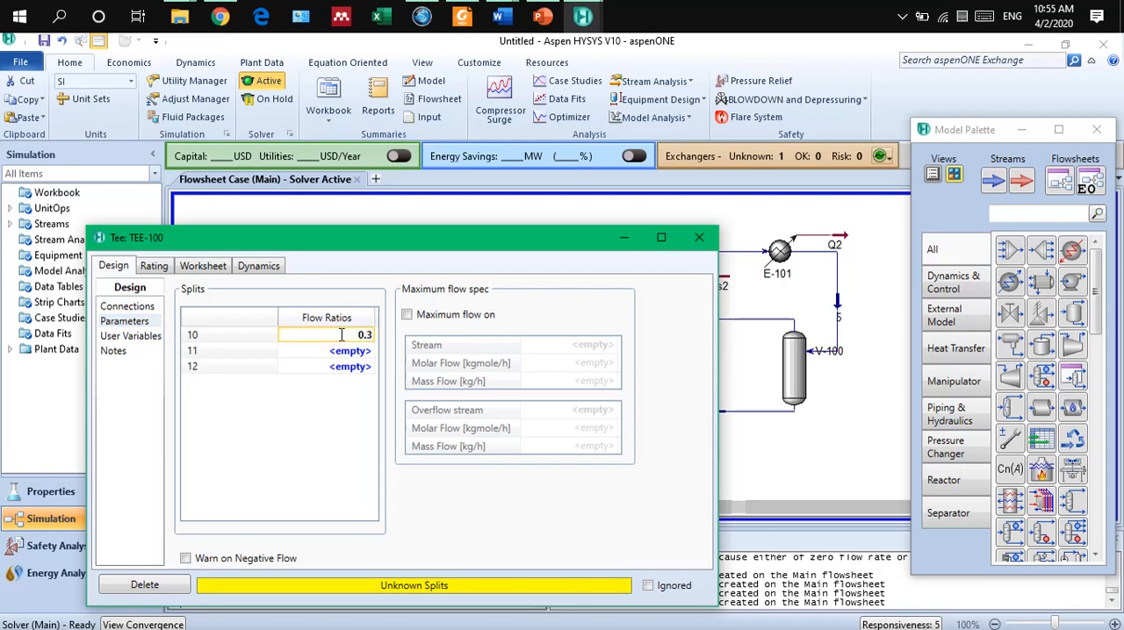
pyautogui.press('Return')
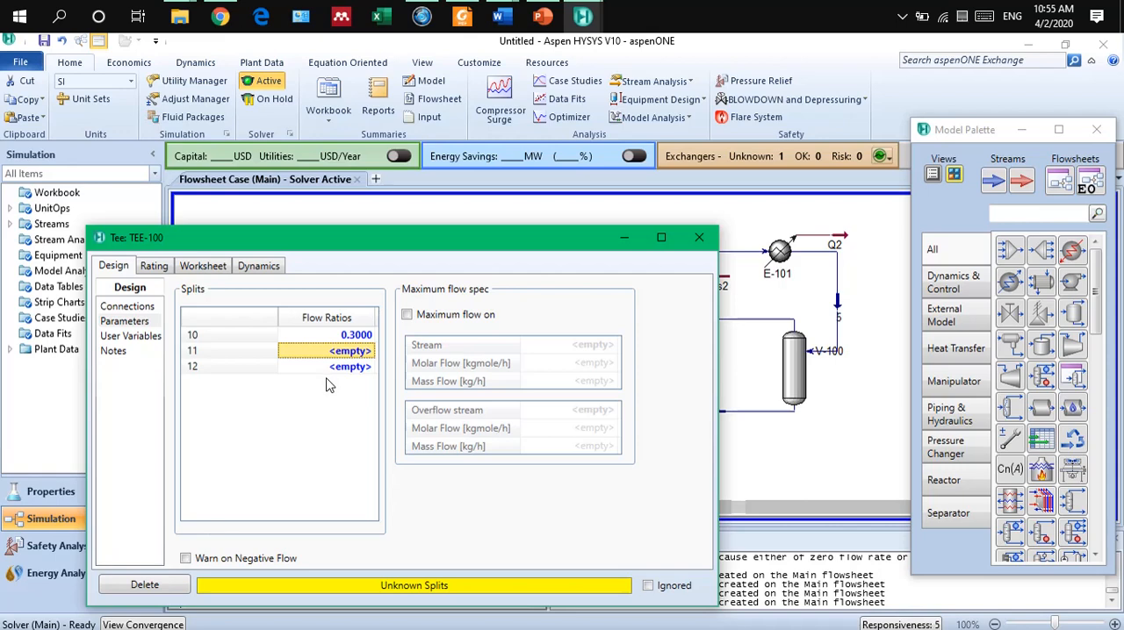
pyautogui.write('0.')
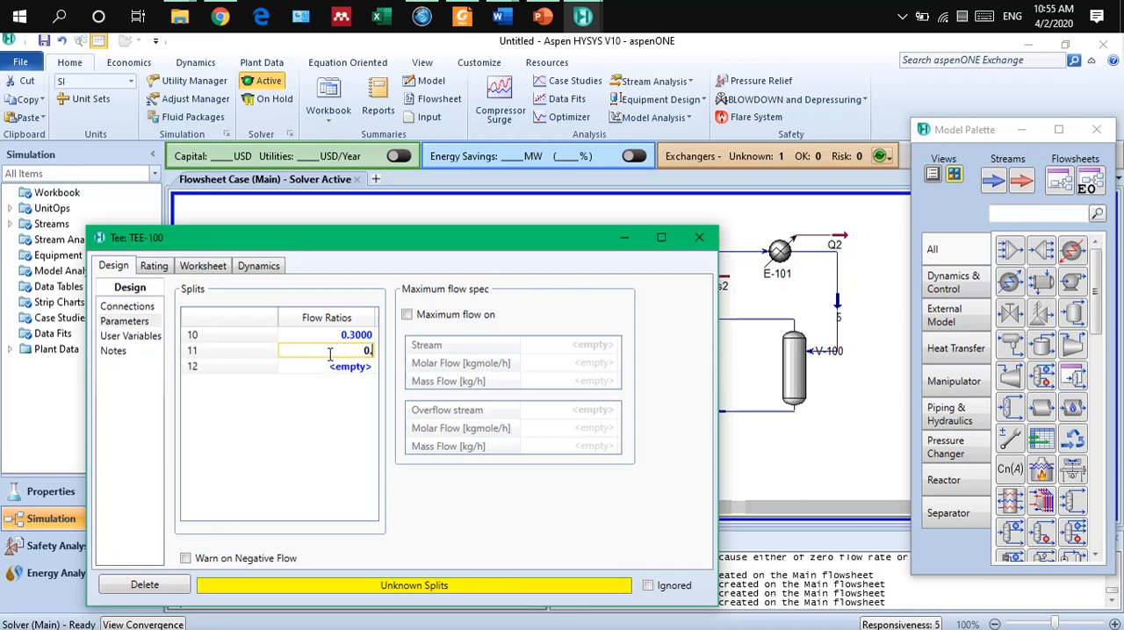
pyautogui.write('4')
pyautogui.press('Return')
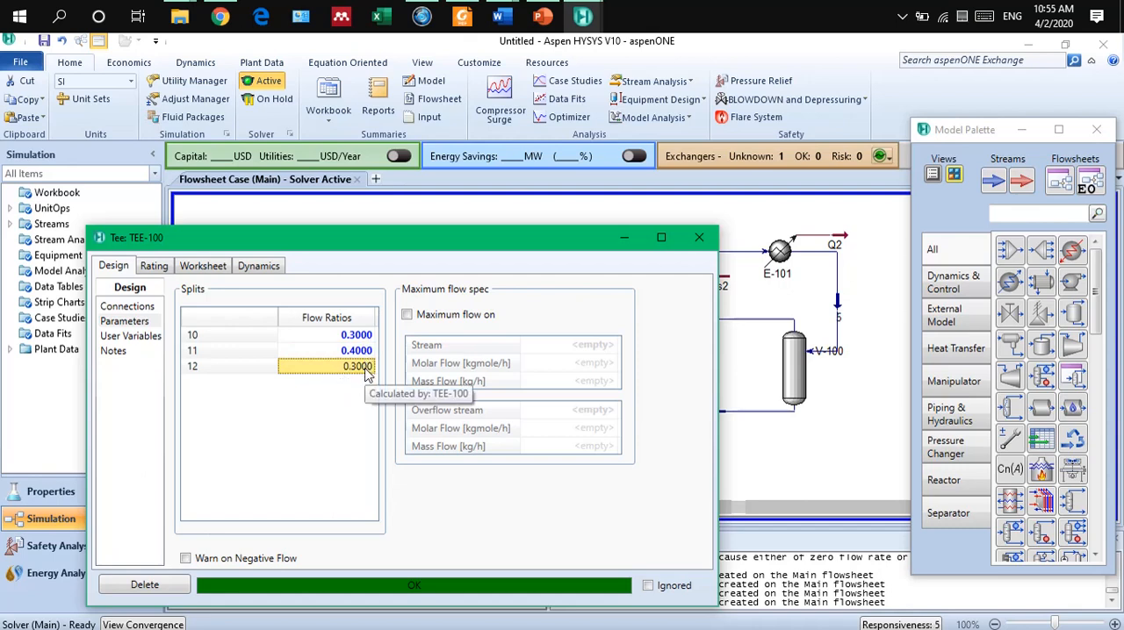
pyautogui.moveTo(483, 246); pyautogui.dragTo(490, 223)
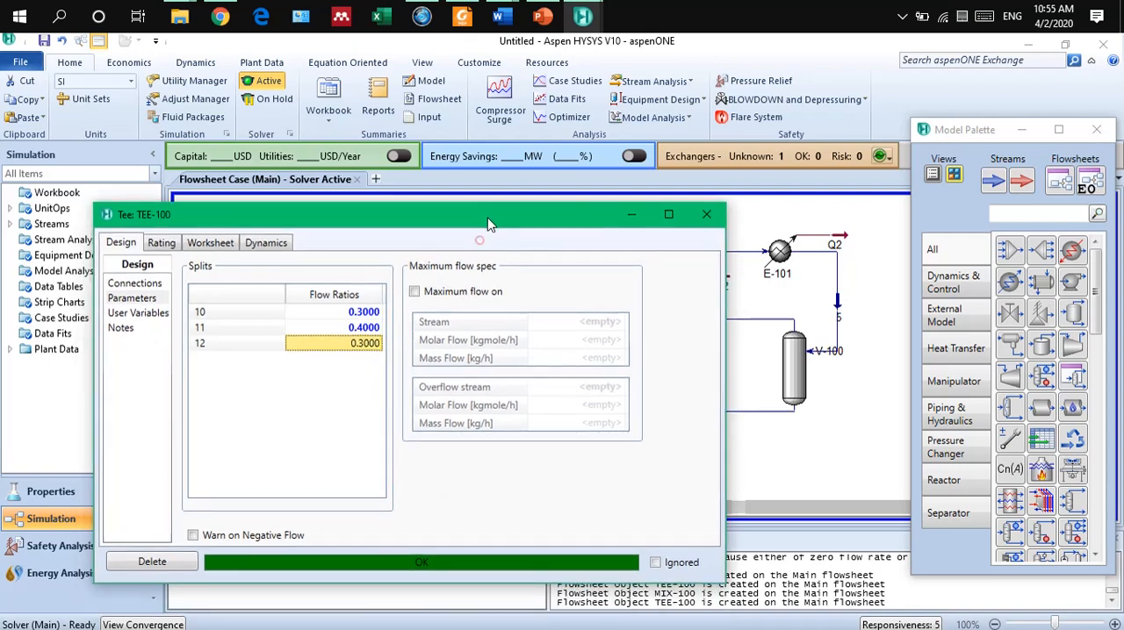
pyautogui.click(708, 217)
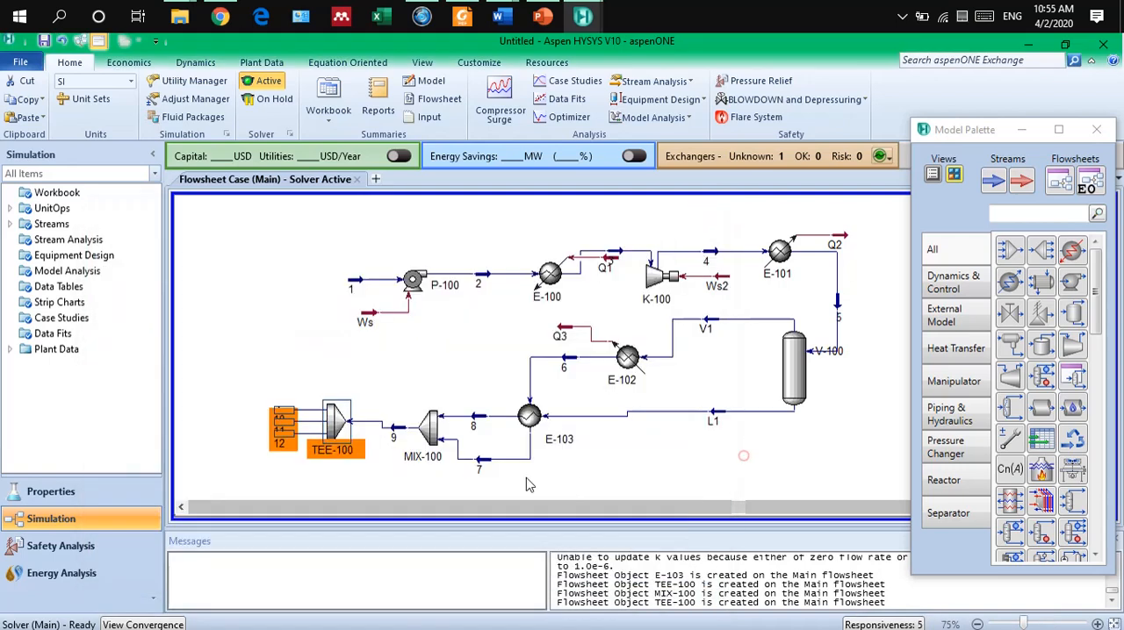
# Spread the tee's outlets by moving stream 10 up and stream 12 down, and close the model palette.
pyautogui.click(742, 456)
pyautogui.moveTo(282, 410); pyautogui.dragTo(281, 379)
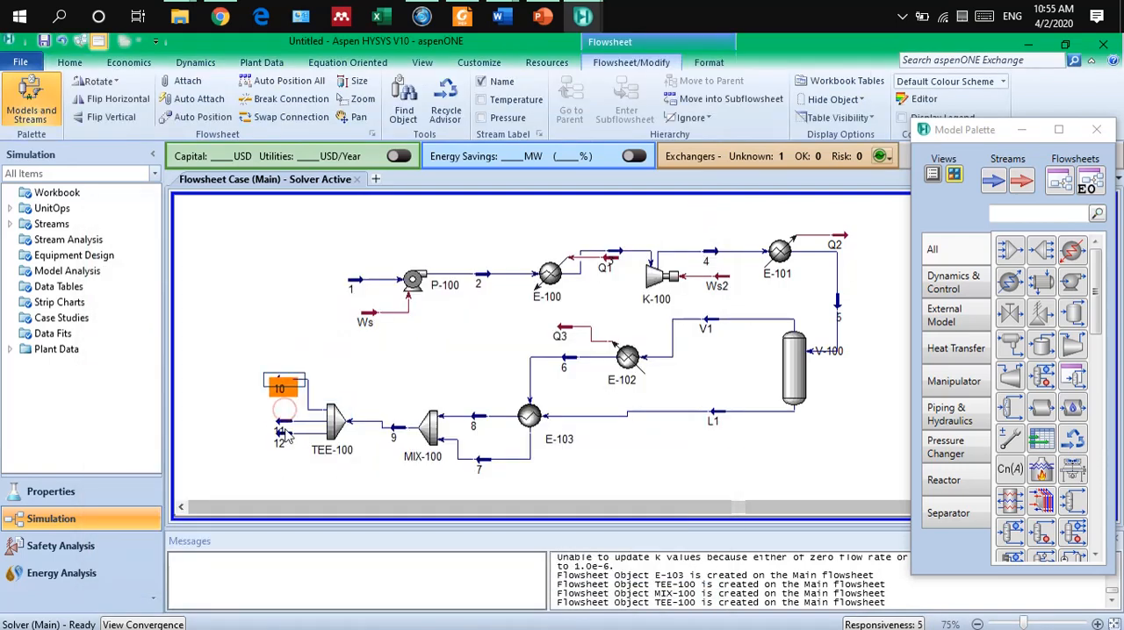
pyautogui.moveTo(281, 431); pyautogui.dragTo(279, 468)
pyautogui.click(750, 471)
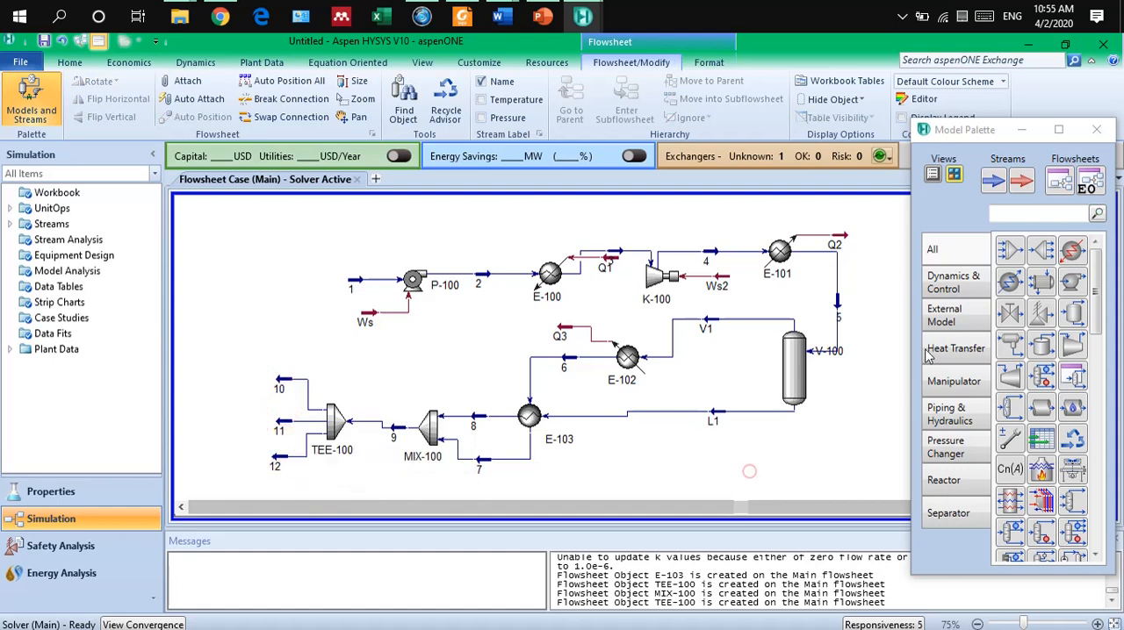
pyautogui.click(1095, 129)
pyautogui.scroll(-1, 952, 373)
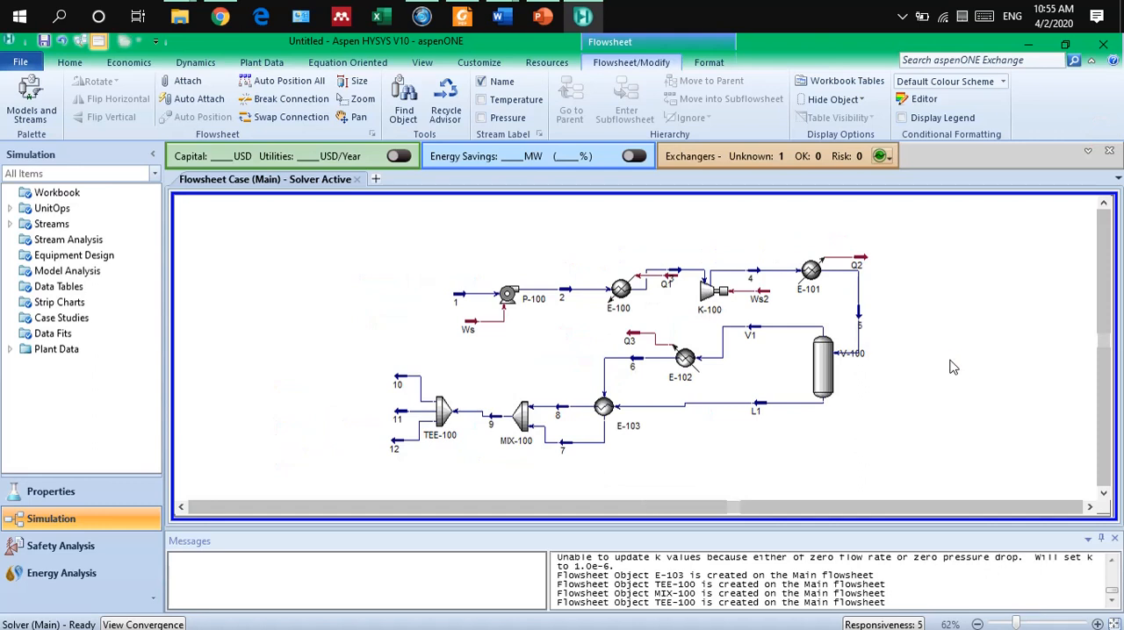
pyautogui.scroll(1, 953, 373)
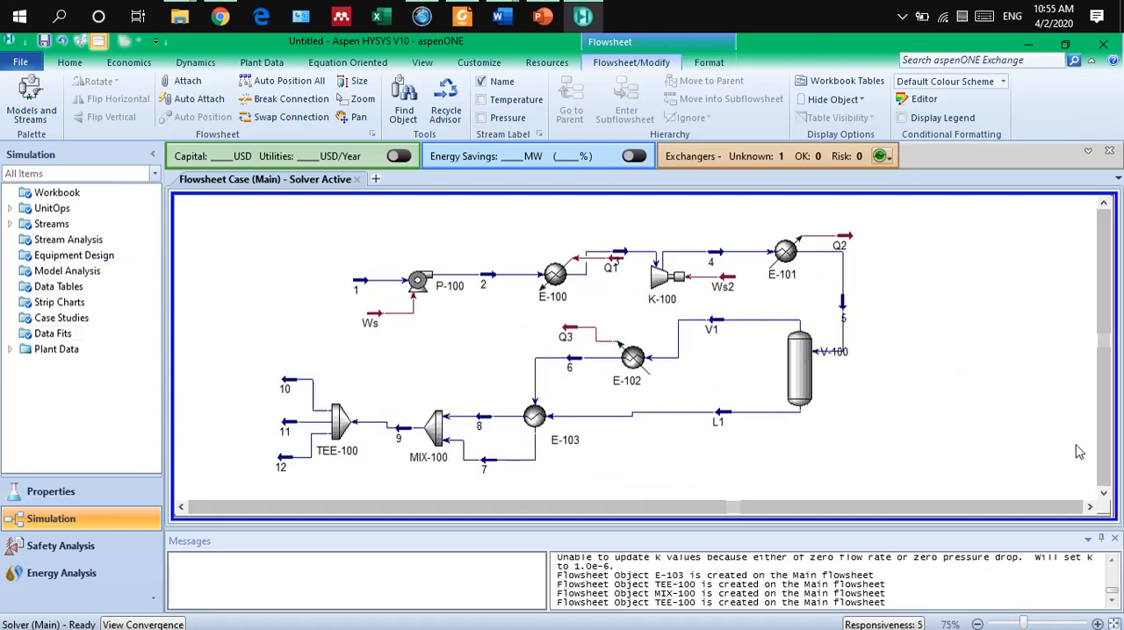
# Add a workbook table of the Material Streams page in the empty area below the flowsheet.
pyautogui.click(1103, 494)
pyautogui.click(1104, 494)
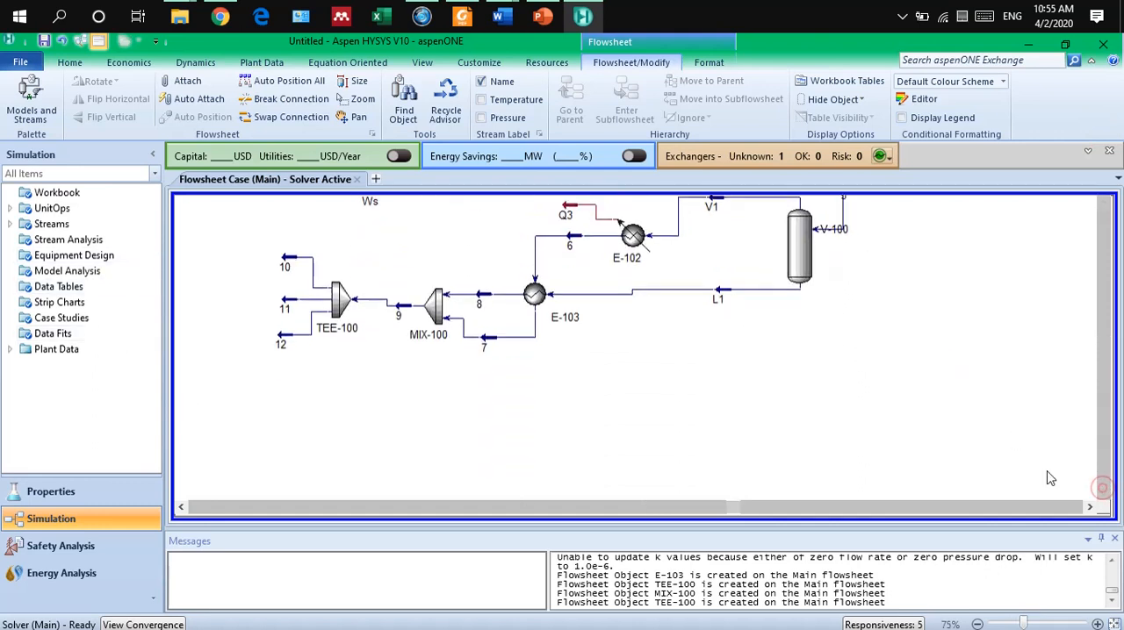
pyautogui.rightClick(659, 344)
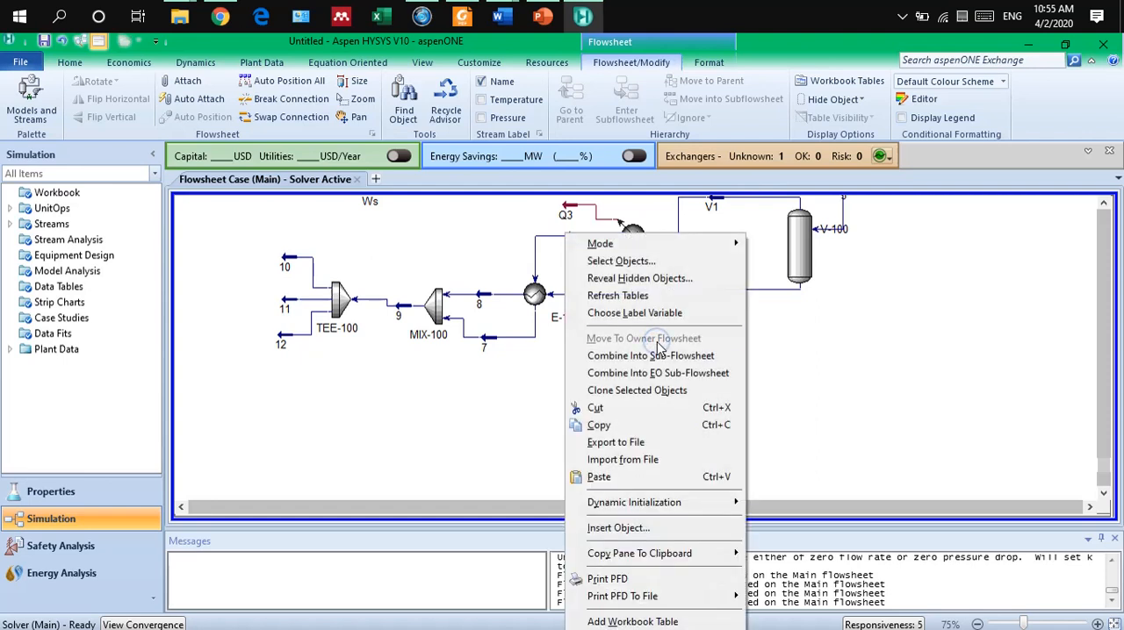
pyautogui.click(658, 621)
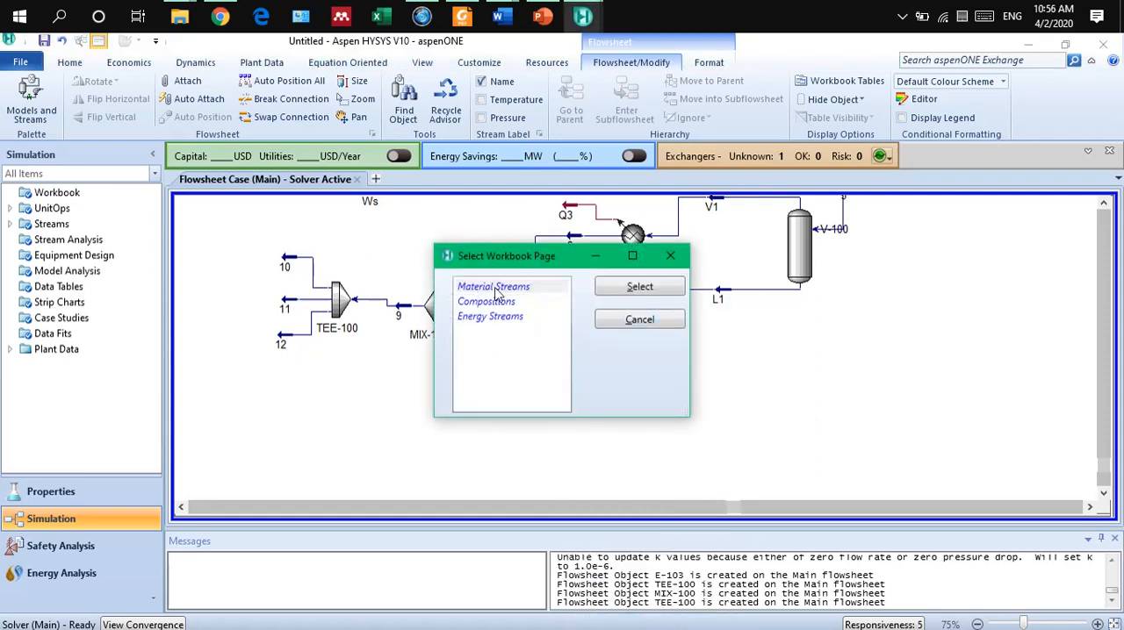
pyautogui.click(629, 288)
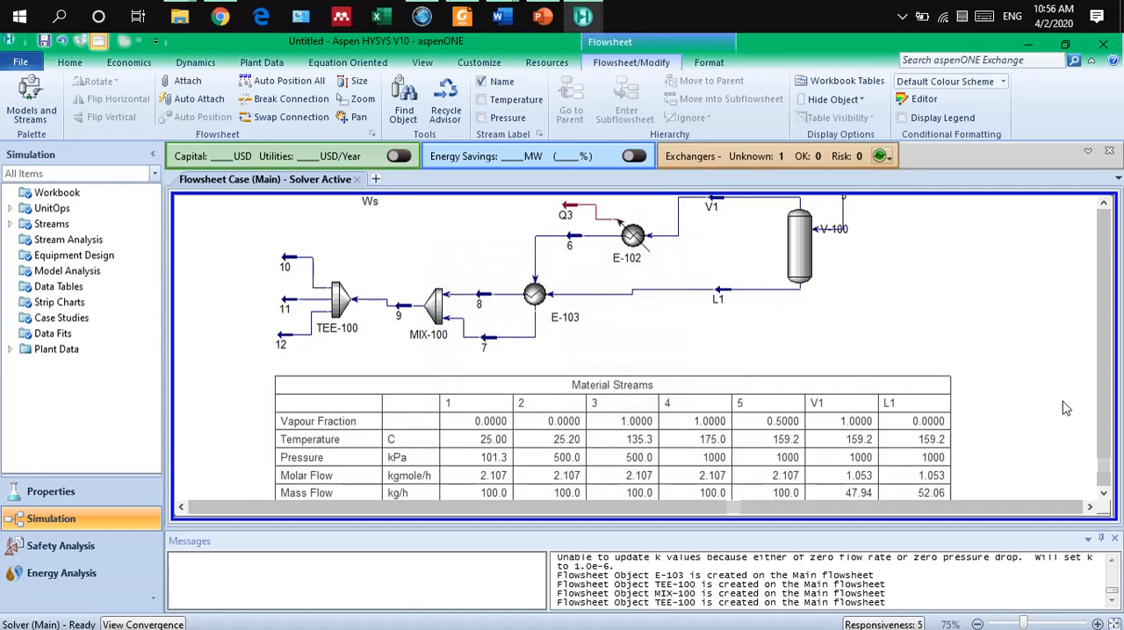
# Examine the conditions and flows of all streams in the material streams table and return to the flowsheet diagram.
pyautogui.click(1104, 494)
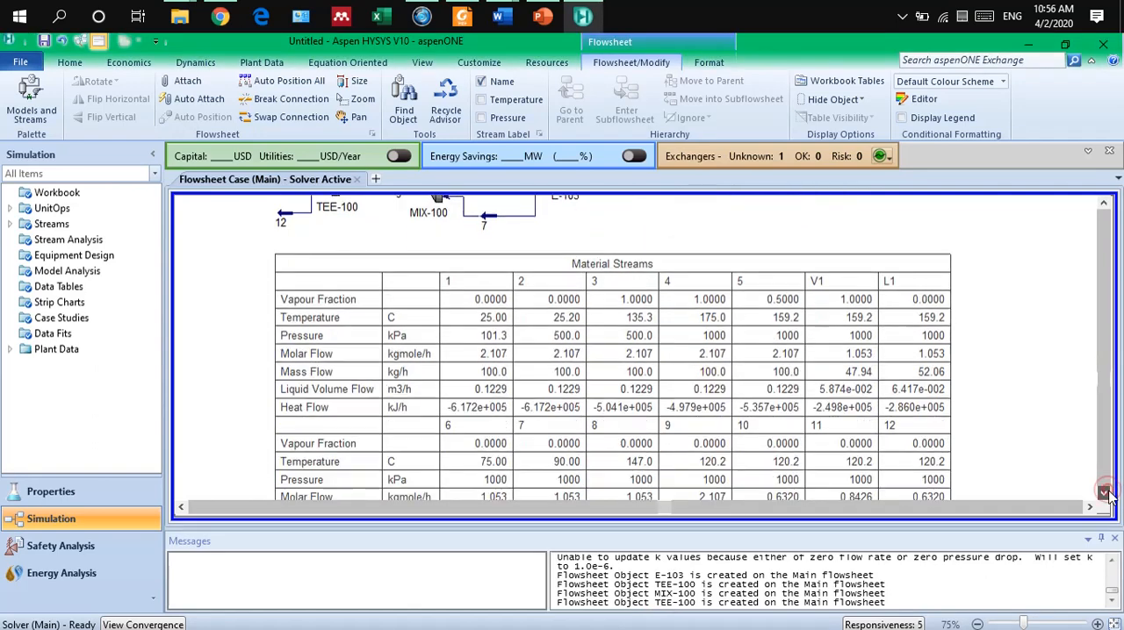
pyautogui.click(1105, 494)
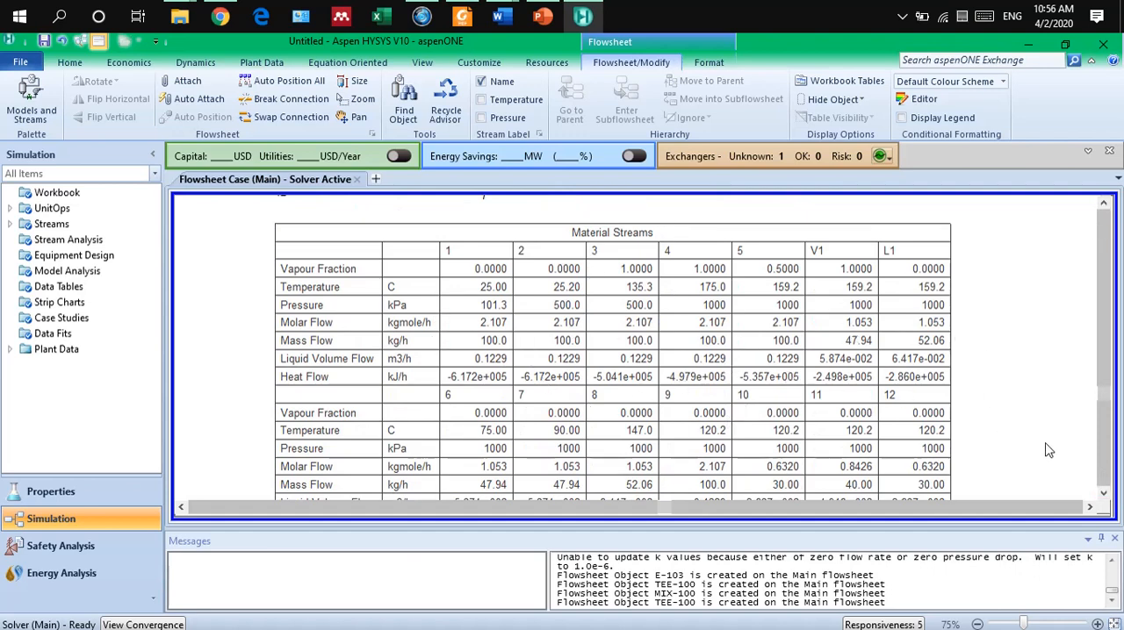
pyautogui.click(1104, 496)
pyautogui.click(1104, 495)
pyautogui.click(1104, 495)
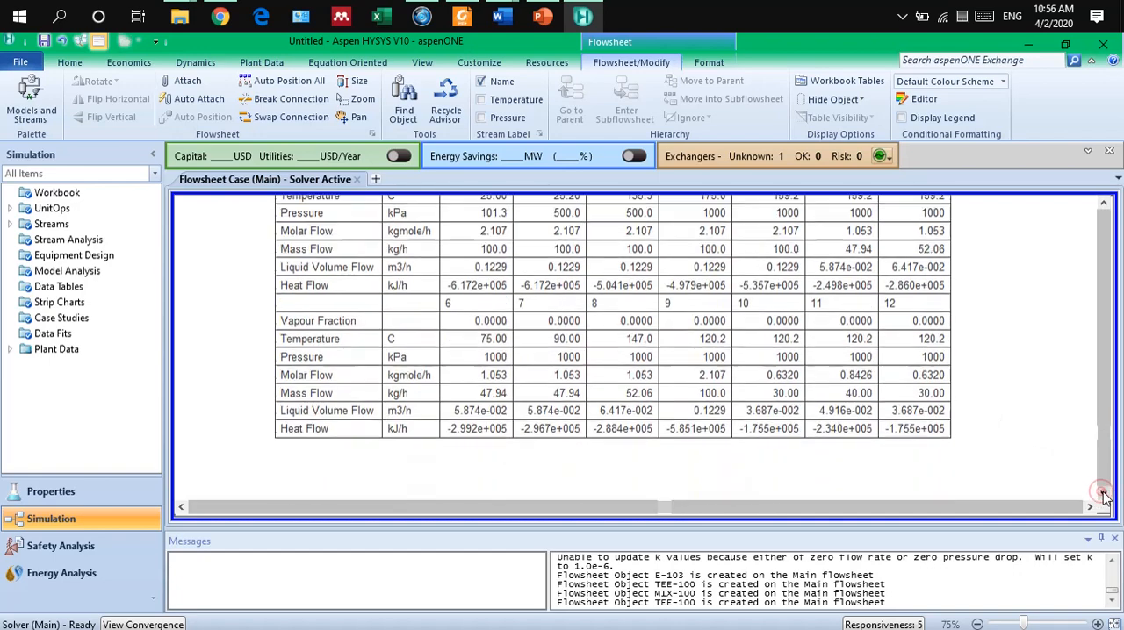
pyautogui.click(1103, 206)
pyautogui.click(1104, 206)
pyautogui.click(1104, 206)
pyautogui.click(1103, 207)
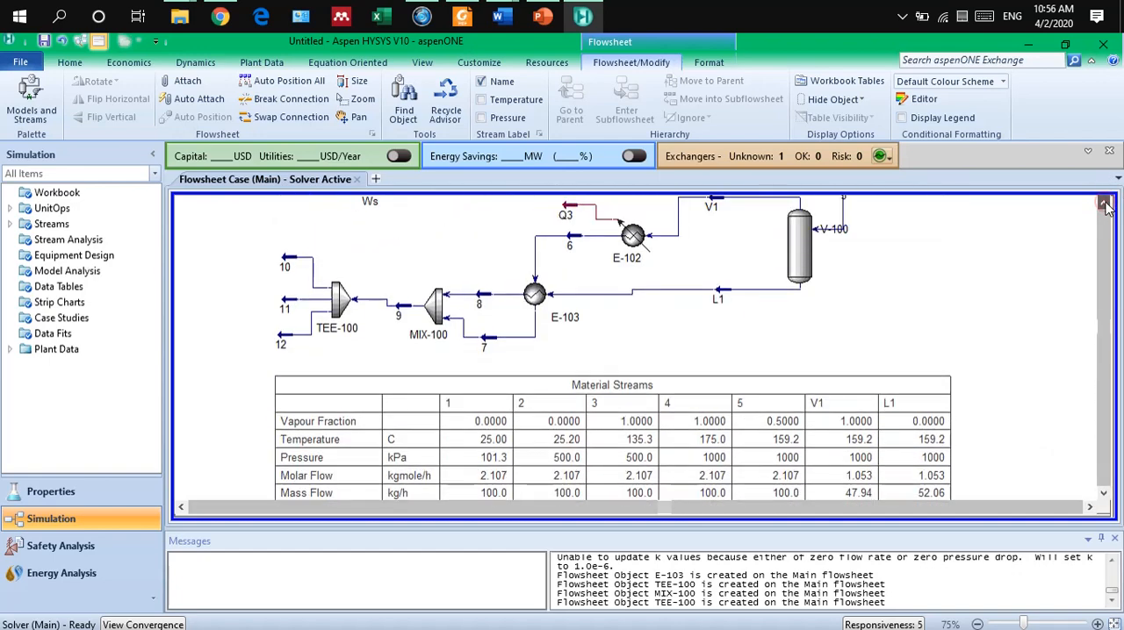
pyautogui.click(1104, 205)
pyautogui.click(1104, 205)
pyautogui.click(1103, 205)
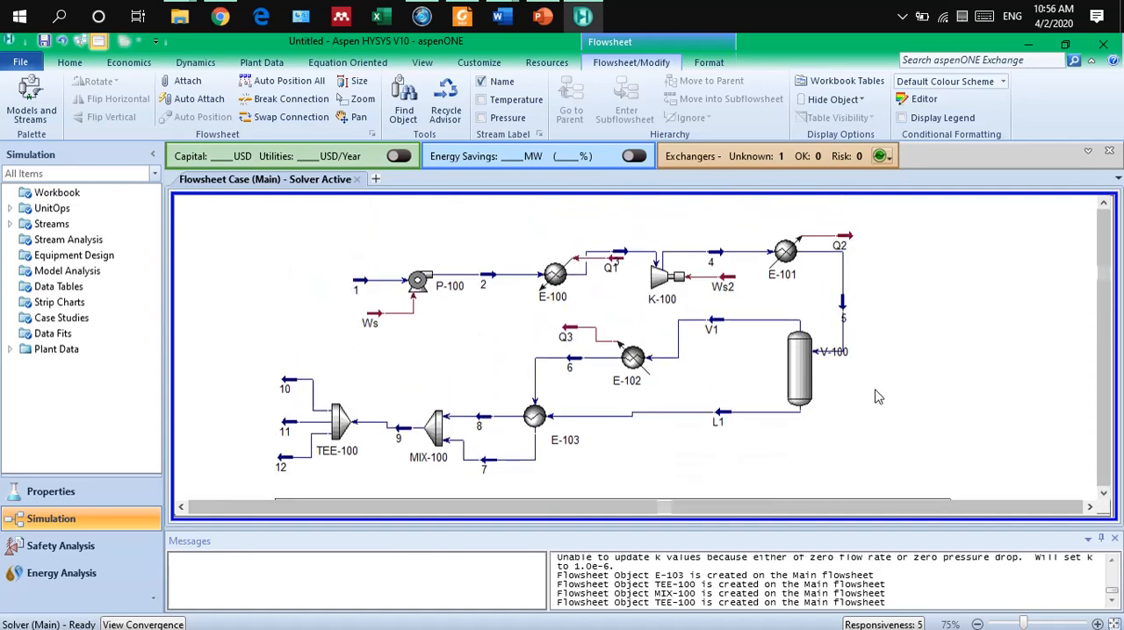